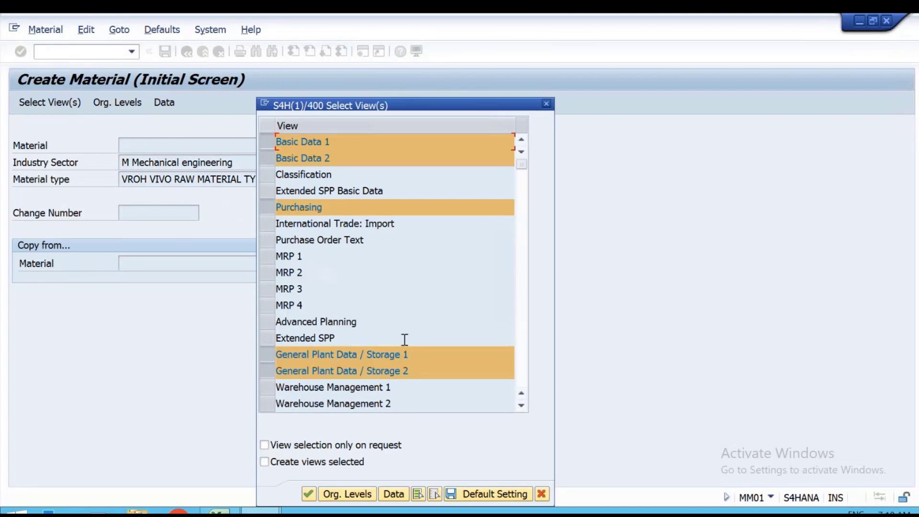
# - Check the rest of the view list and accept the preselected basic data, purchasing, plant storage and accounting views
pyautogui.scroll(-5, 401, 355)
pyautogui.scroll(1, 378, 402)
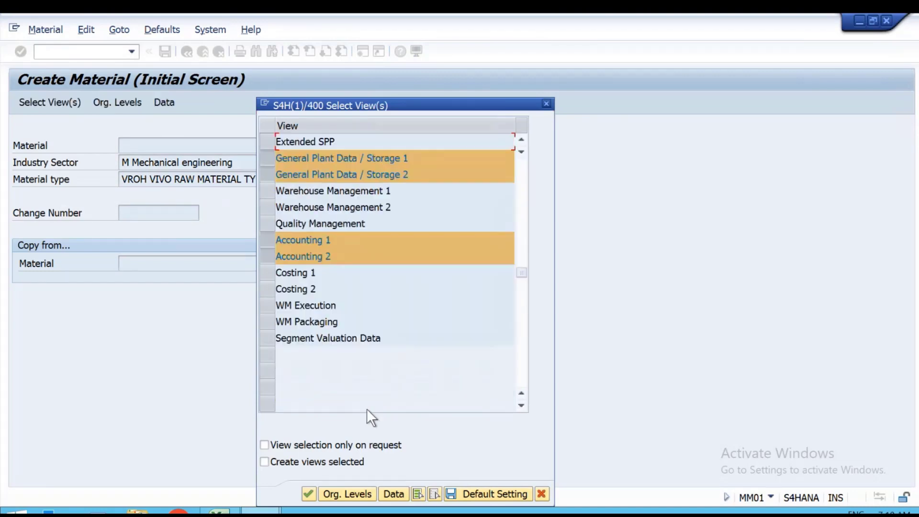
pyautogui.press('Return')
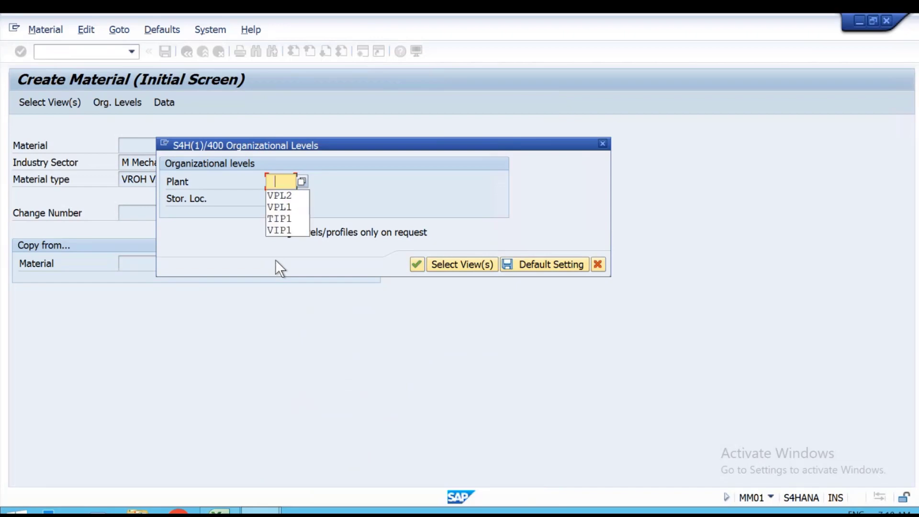
# - Set the organizational levels to plant VPL1 and storage location VSL1 and open the new material's data screen
pyautogui.press('Down')
pyautogui.press('Down')
pyautogui.press('Return')
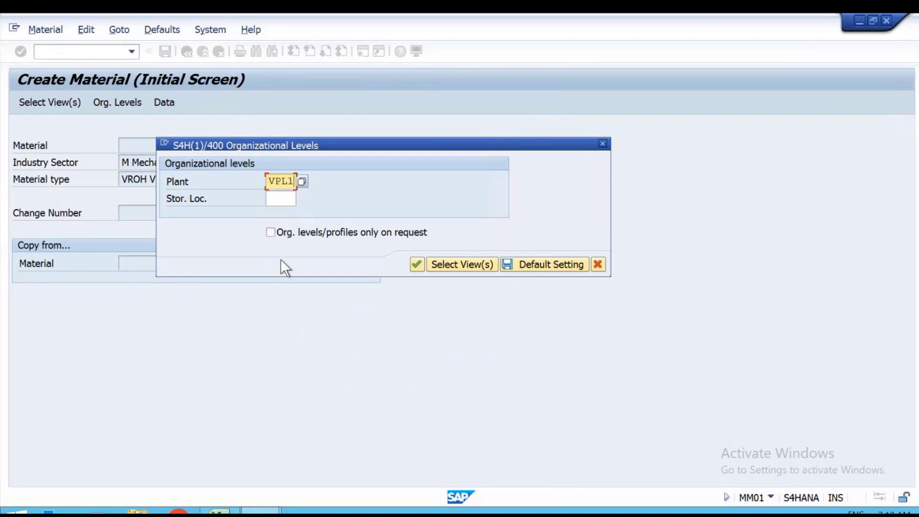
pyautogui.press('Tab')
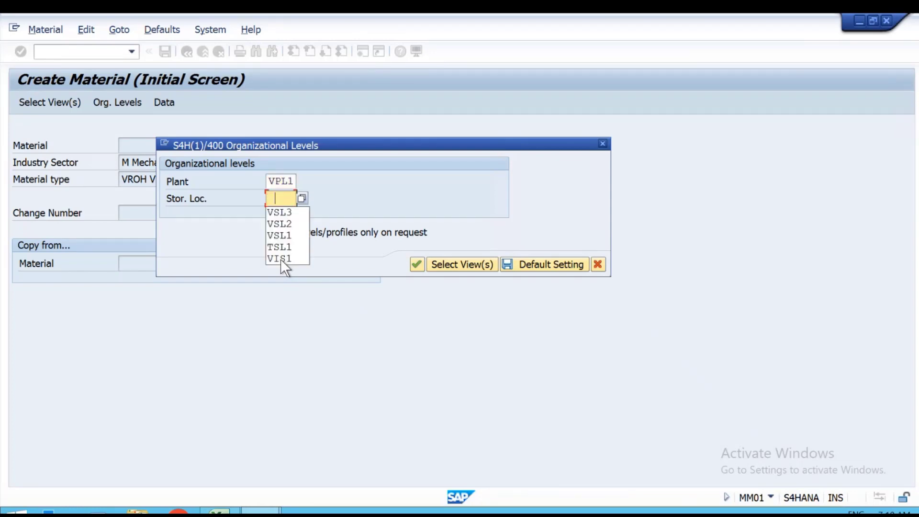
pyautogui.press('Down')
pyautogui.press('Down')
pyautogui.press('Down')
pyautogui.press('Return')
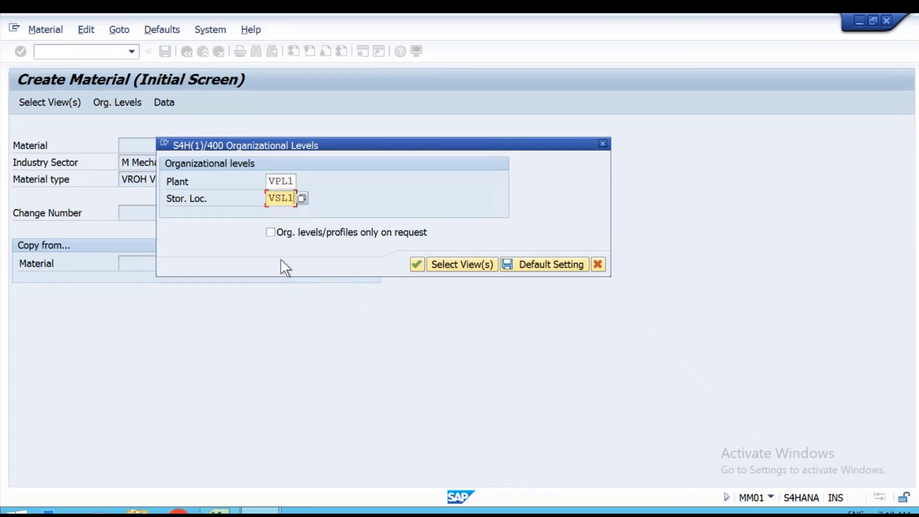
pyautogui.press('Return')
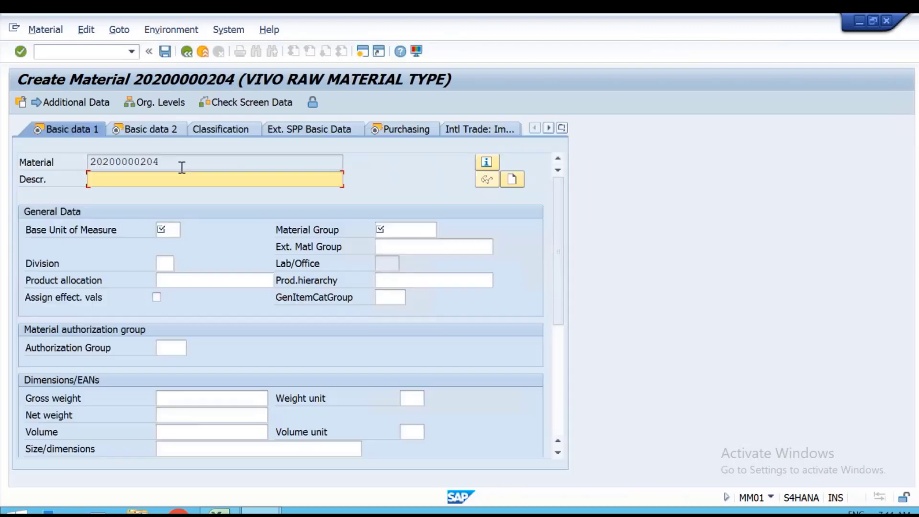
# - Enter VIVO CAR BODY as the material description
pyautogui.write('CAR BODY')
pyautogui.click(90, 179)
pyautogui.write('VIVO')
# - Set the base unit of measure to PC and the material group to VIMG
pyautogui.click(174, 230)
pyautogui.press('Down')
pyautogui.press('Down')
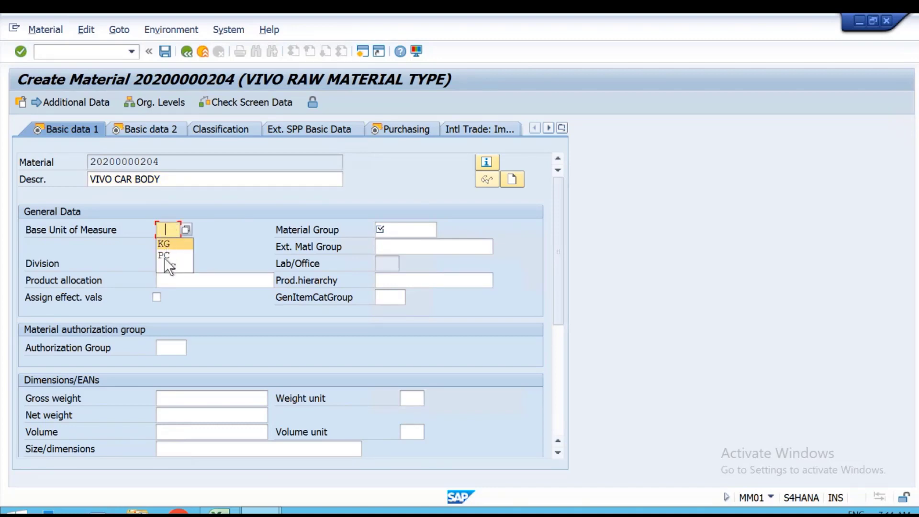
pyautogui.press('Return')
pyautogui.click(386, 230)
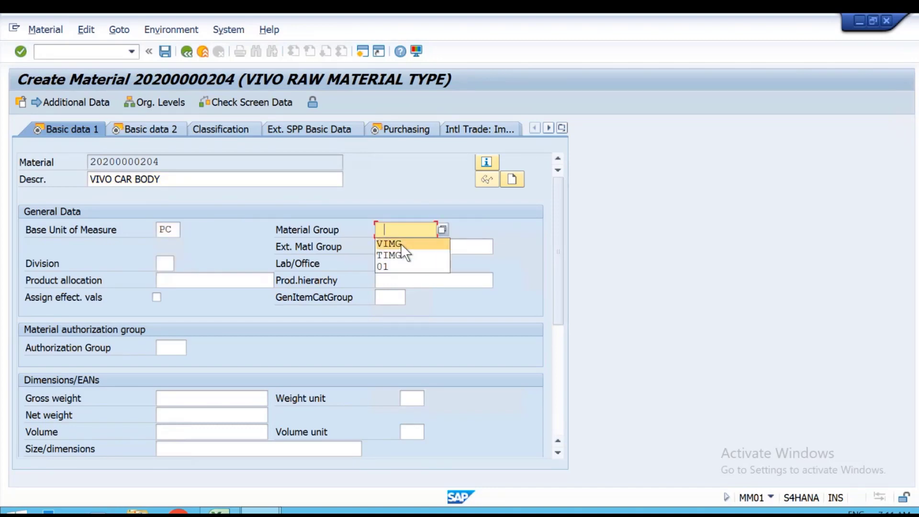
pyautogui.press('Down')
pyautogui.press('Return')
# - Advance through the basic data, purchasing and plant storage views to Accounting 1 without additional entries
pyautogui.press('Return')
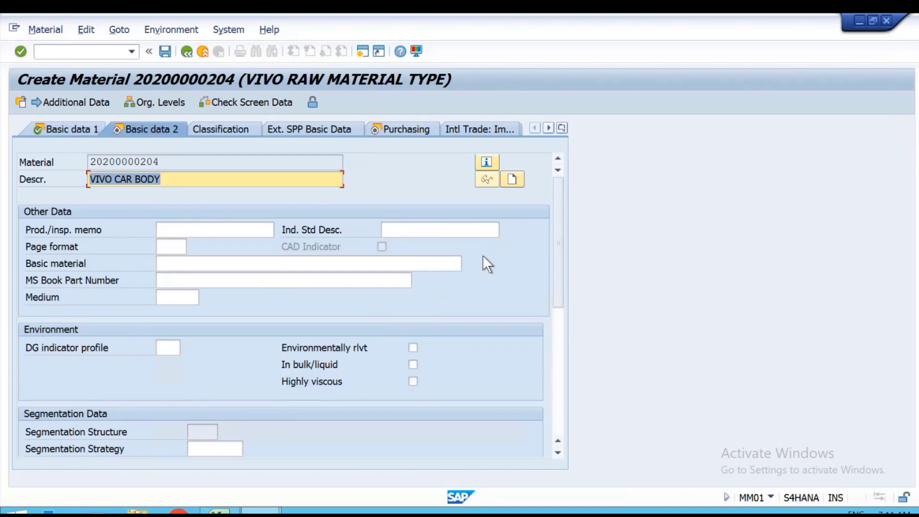
pyautogui.press('Return')
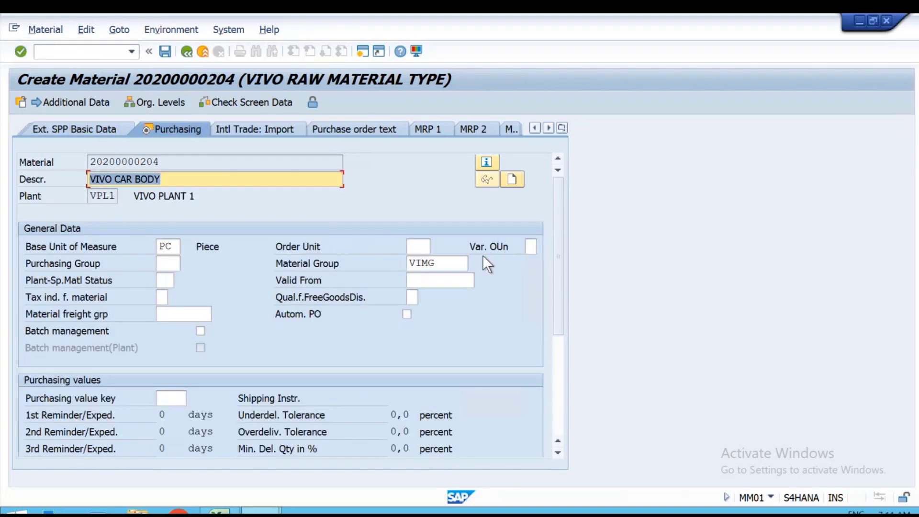
pyautogui.press('Return')
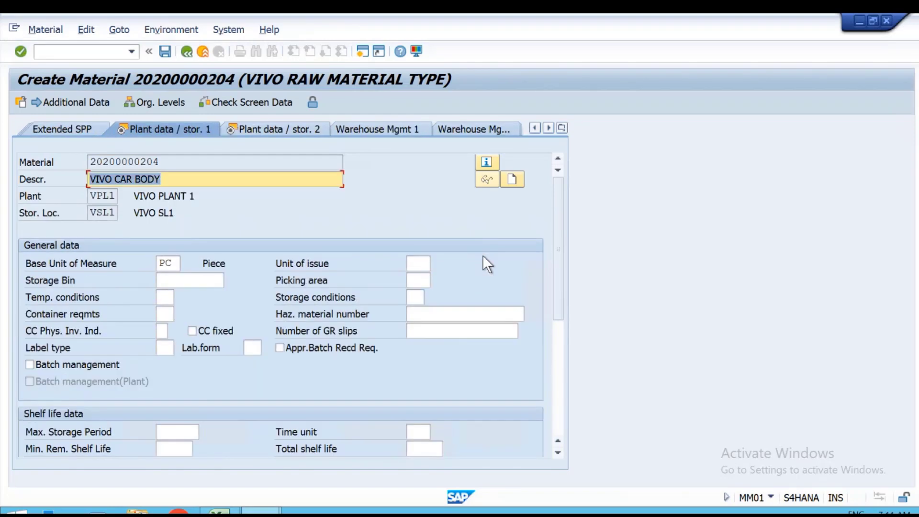
pyautogui.press('Return')
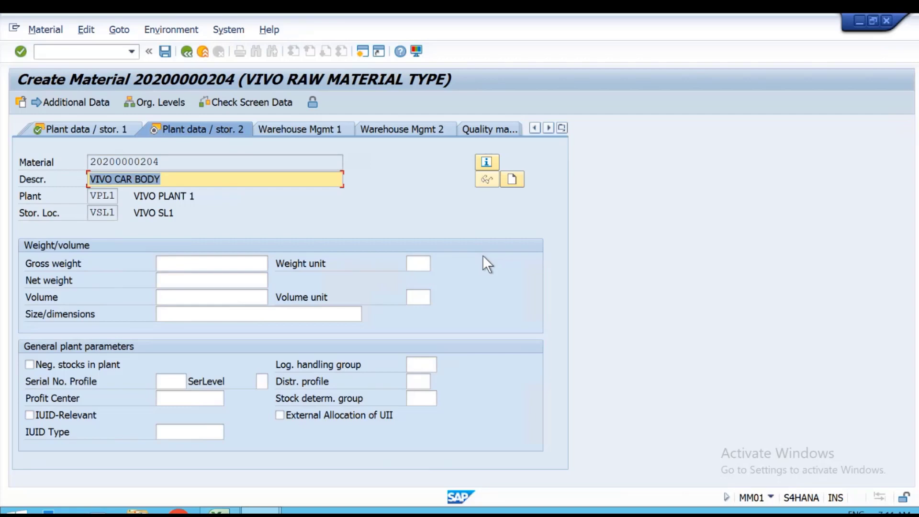
pyautogui.press('Return')
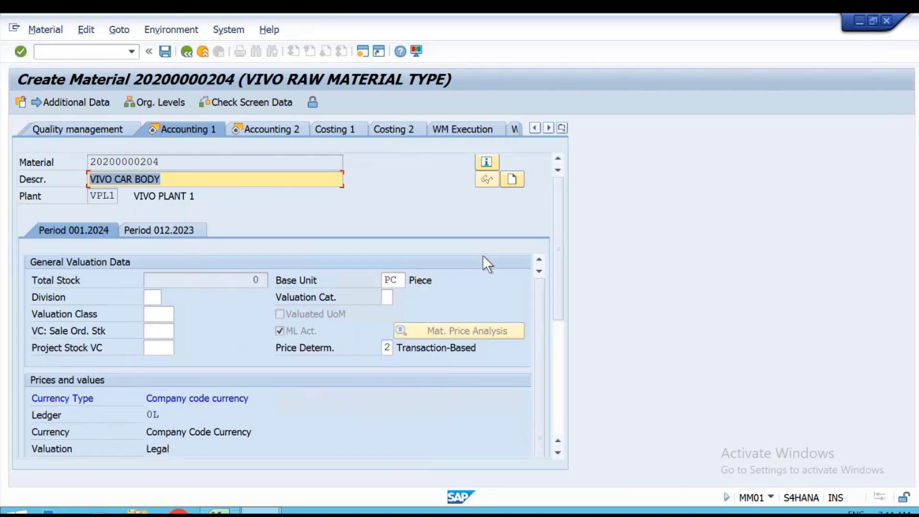
# - Choose valuation class VRVC from the possible entries and proceed to the Accounting 2 view
pyautogui.click(163, 315)
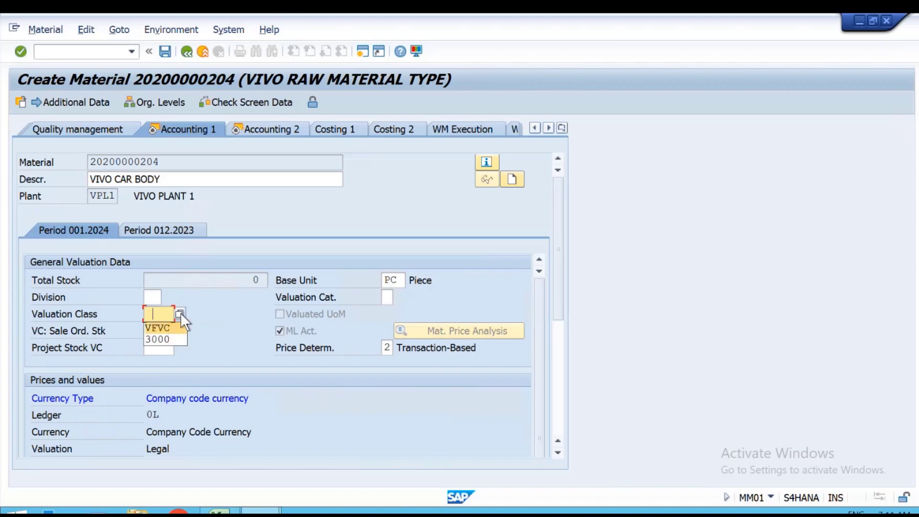
pyautogui.click(180, 312)
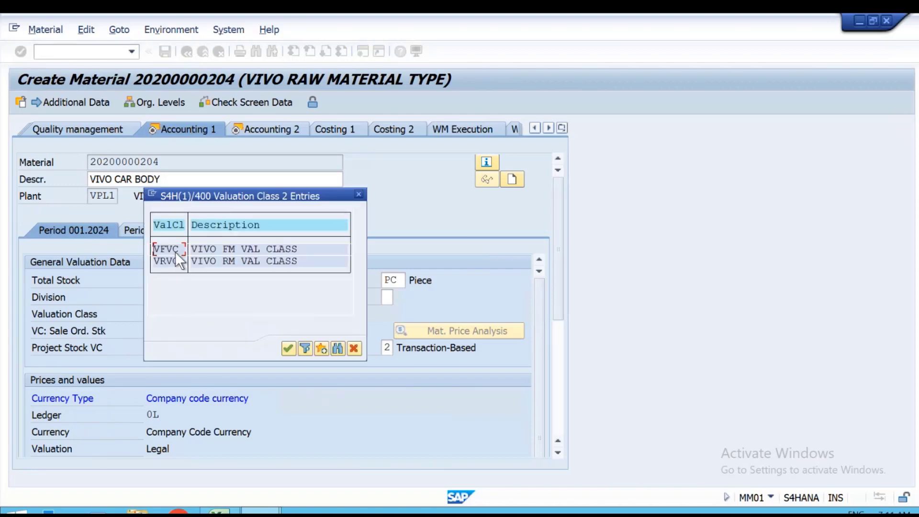
pyautogui.doubleClick(166, 264)
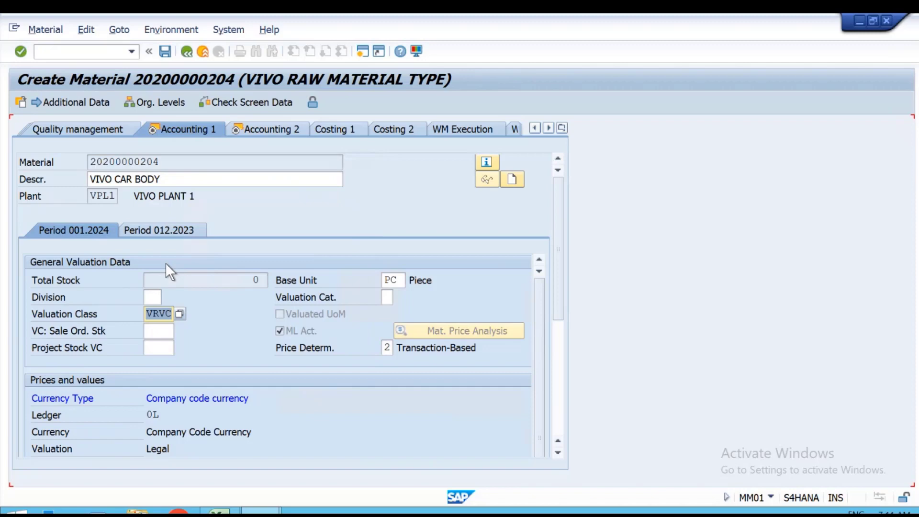
pyautogui.press('Return')
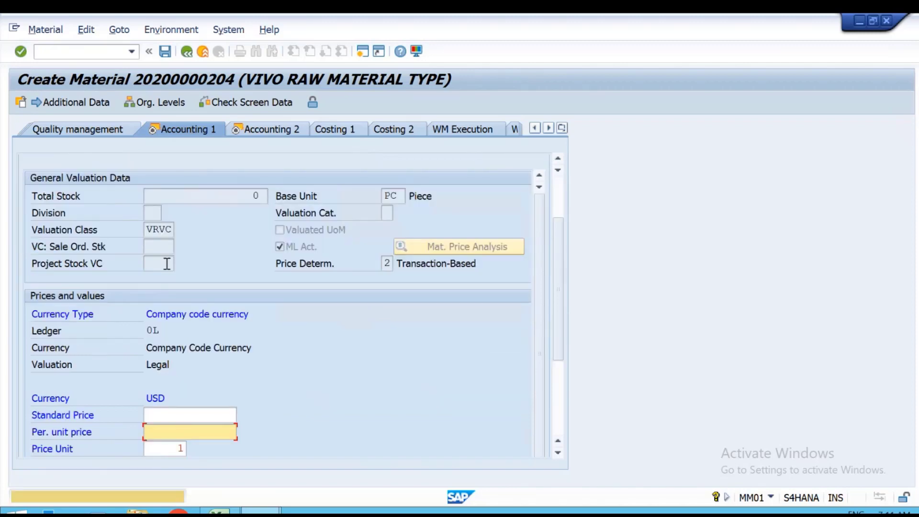
pyautogui.press('Return')
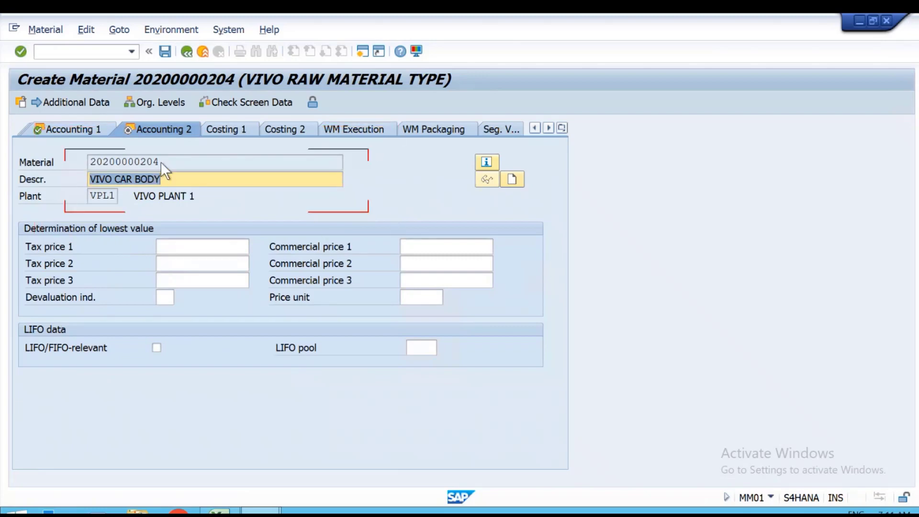
# - Copy the new material number and enter the heading SUB CONTRACTING in cell A12 of the IM_SESSION workbook in Excel
pyautogui.moveTo(160, 162); pyautogui.dragTo(2, 167)
pyautogui.hotkey('ctrl', 'c')
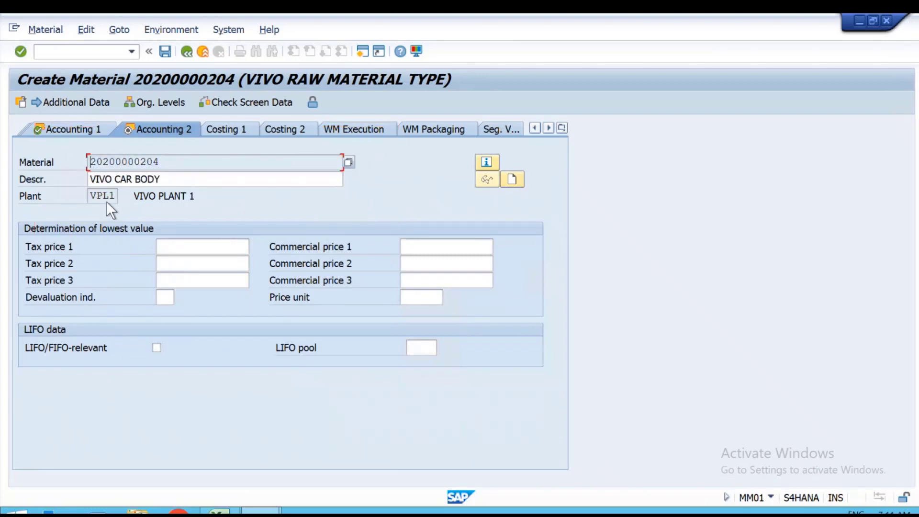
pyautogui.click(219, 511)
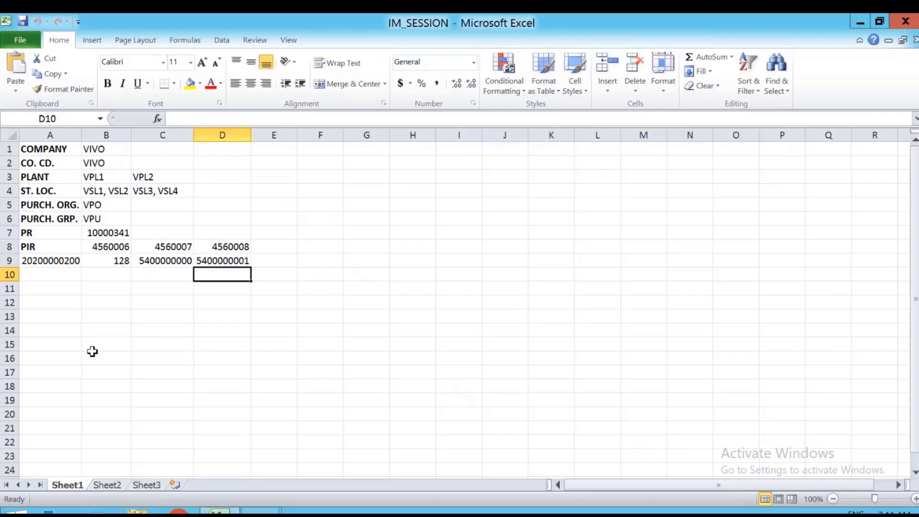
pyautogui.click(60, 304)
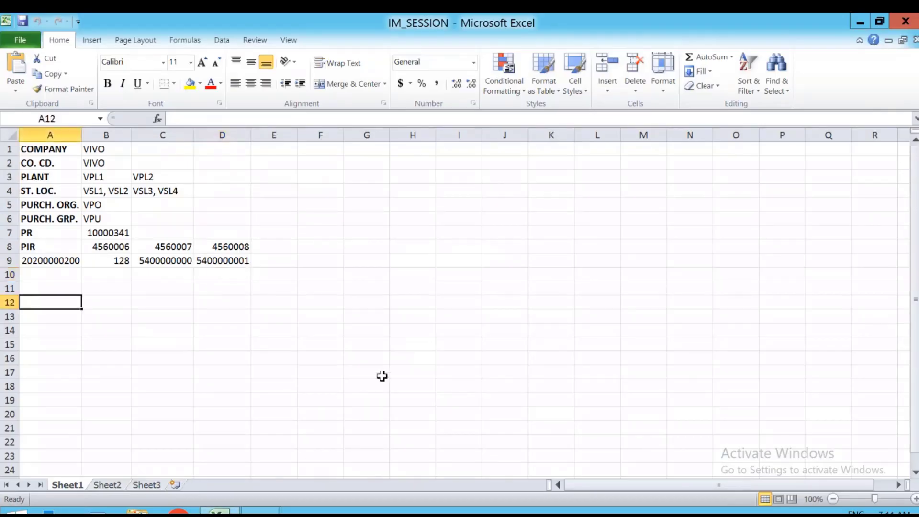
pyautogui.write('SUB CON')
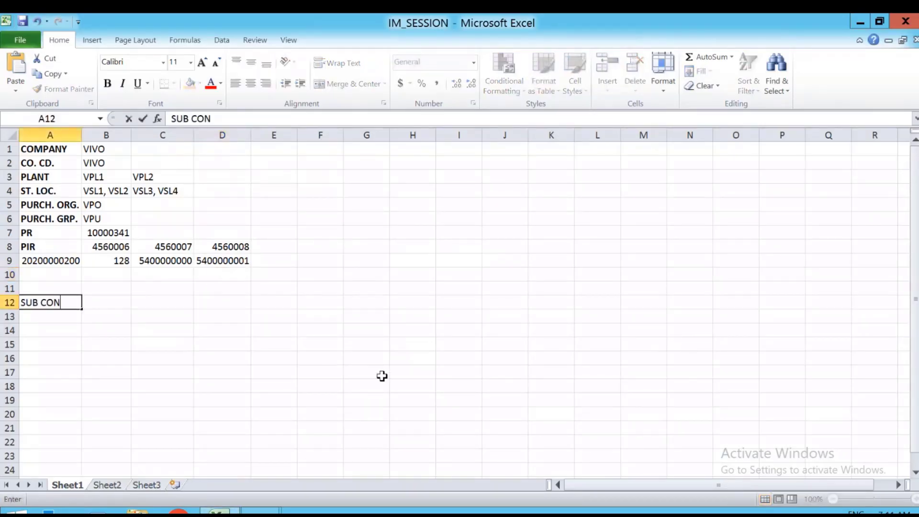
pyautogui.write('TRACTING')
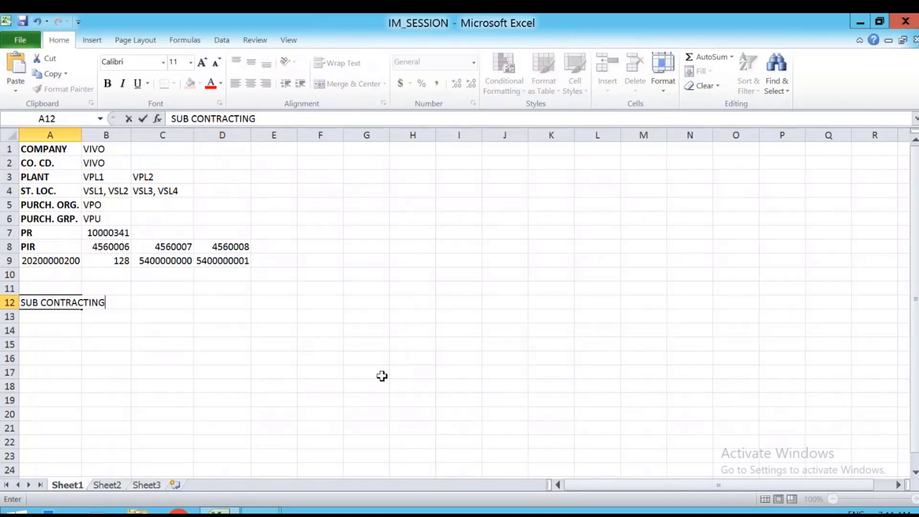
pyautogui.press('Return')
# - Label cell A13 CAR BODY, paste the copied material number into B13 and widen column B to fit it
pyautogui.press('BackSpace')
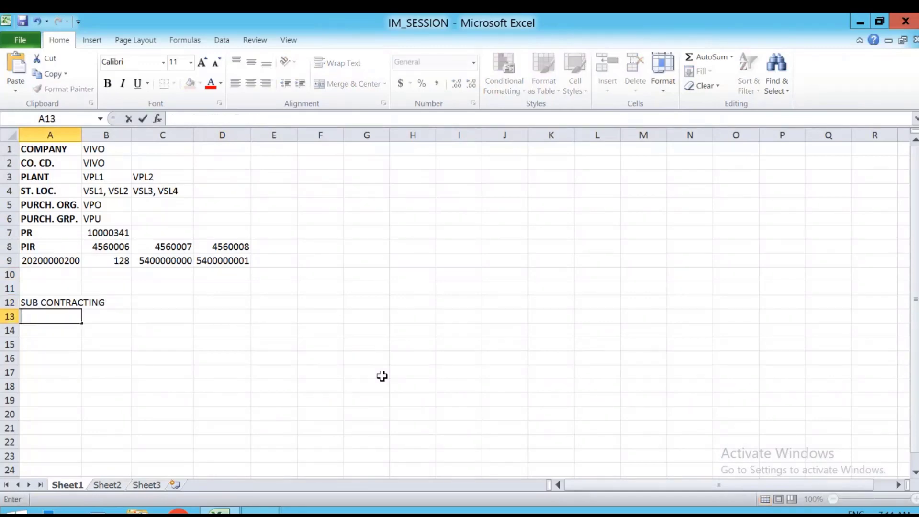
pyautogui.write('CAR BODY')
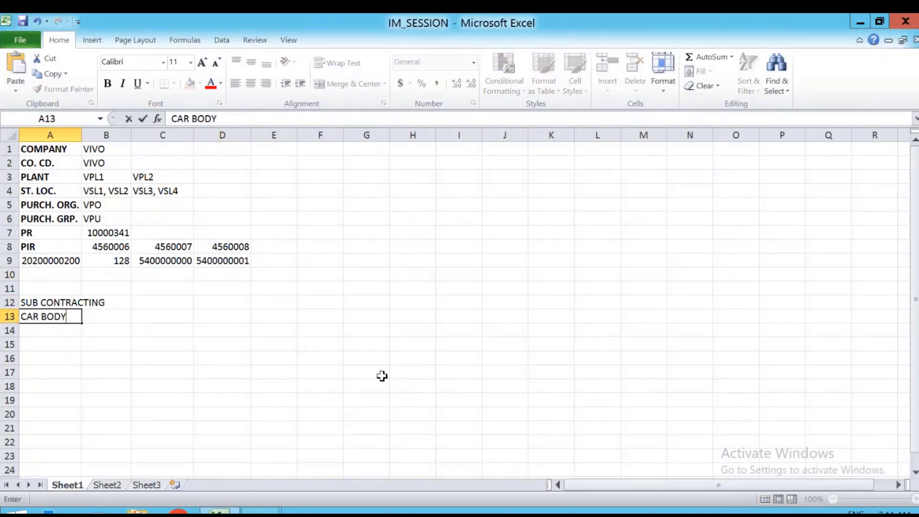
pyautogui.press('Tab')
pyautogui.hotkey('ctrl', 'v')
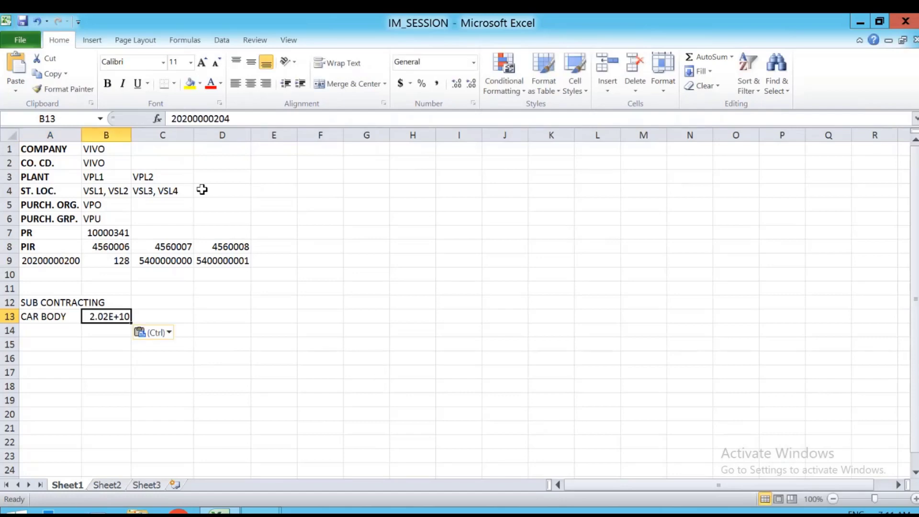
pyautogui.doubleClick(131, 135)
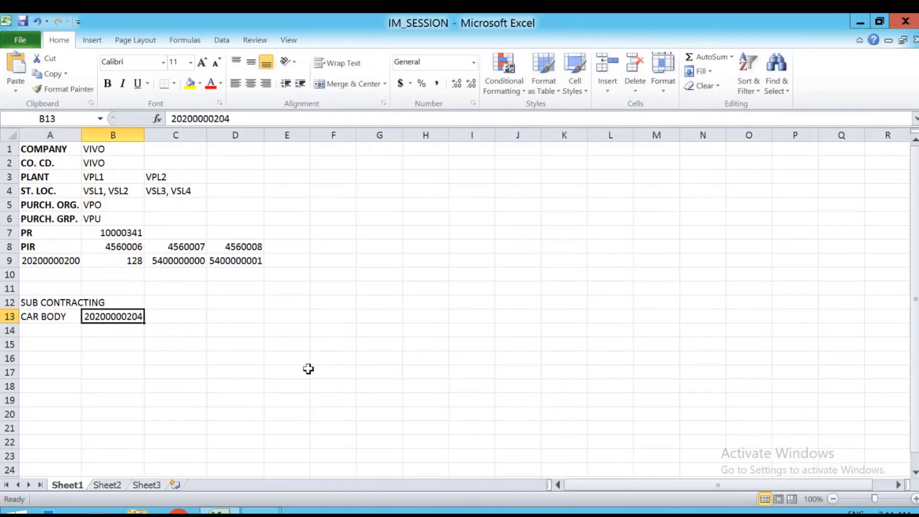
# - Switch back to SAP, save the material, and start another one using the copied number as its reference material with the same views
pyautogui.hotkey('alt', 'Tab')
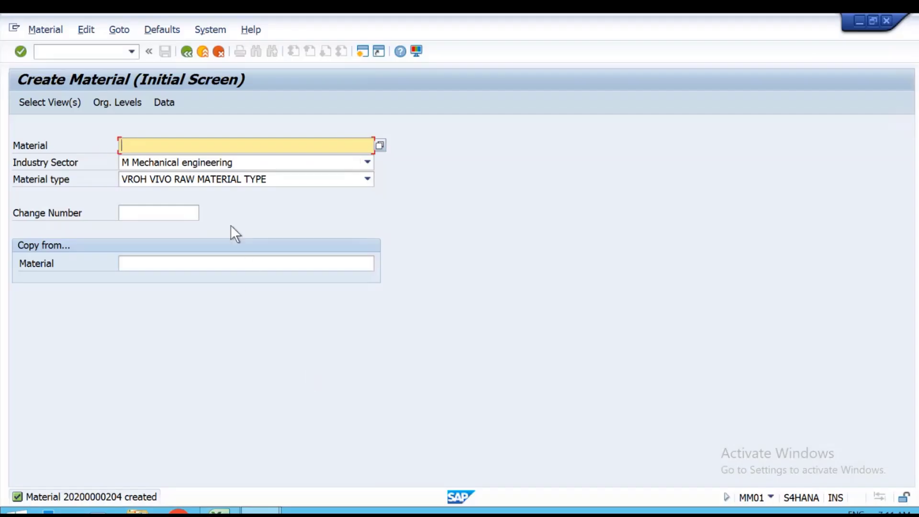
pyautogui.click(168, 264)
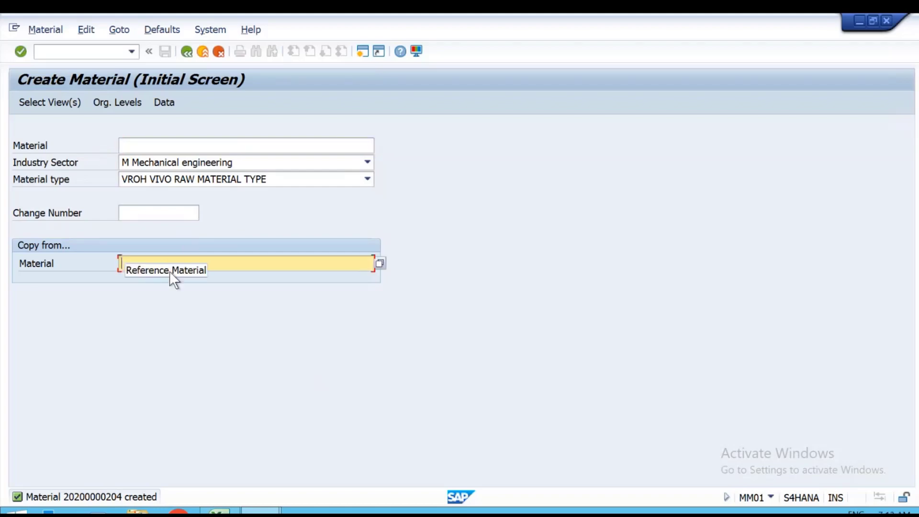
pyautogui.hotkey('ctrl', 'v')
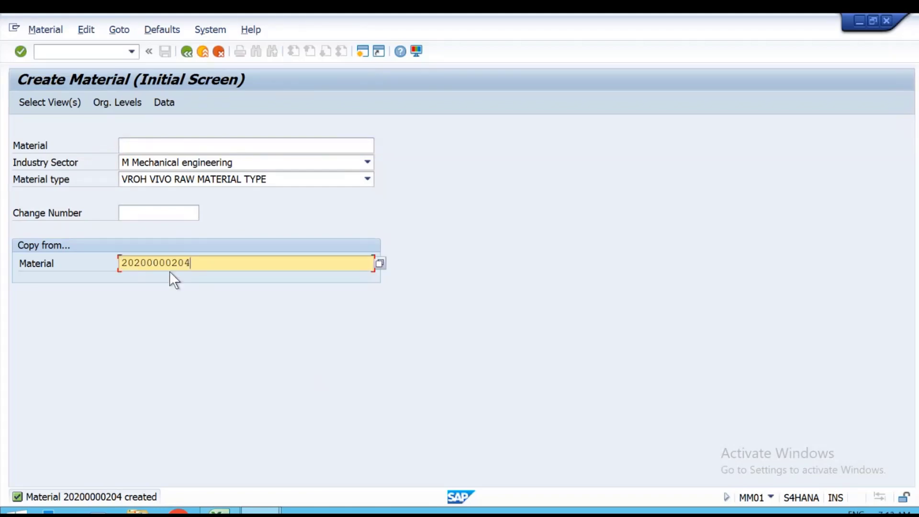
pyautogui.press('Return')
pyautogui.press('Return')
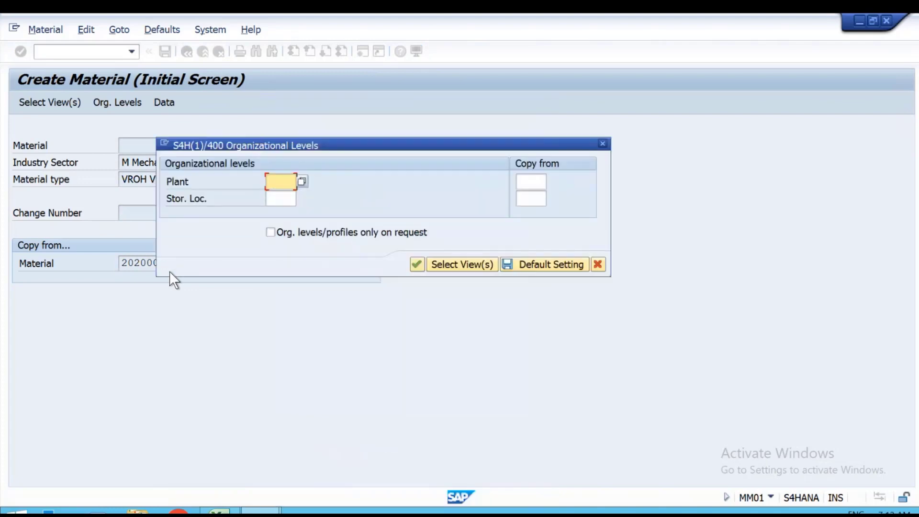
# - Assign the copied material to plant VPL1 and storage location VSL1 and open its basic data
pyautogui.click(281, 182)
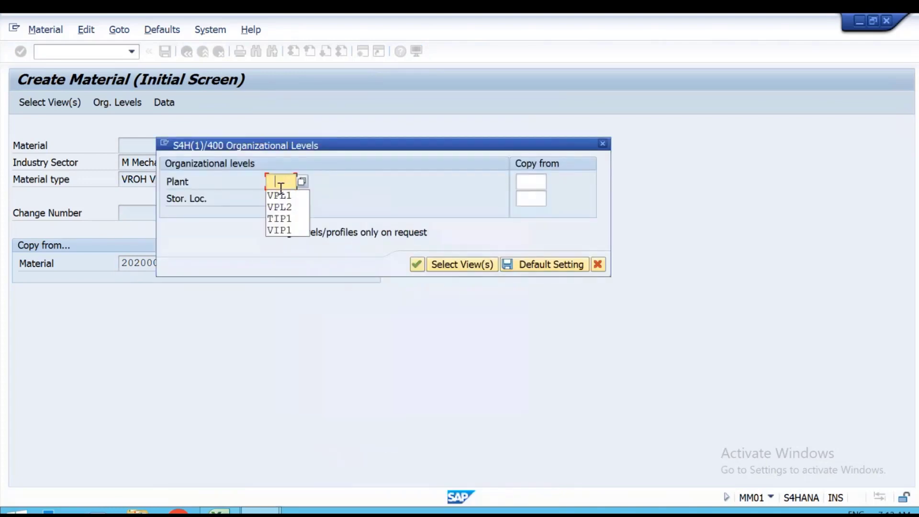
pyautogui.click(278, 195)
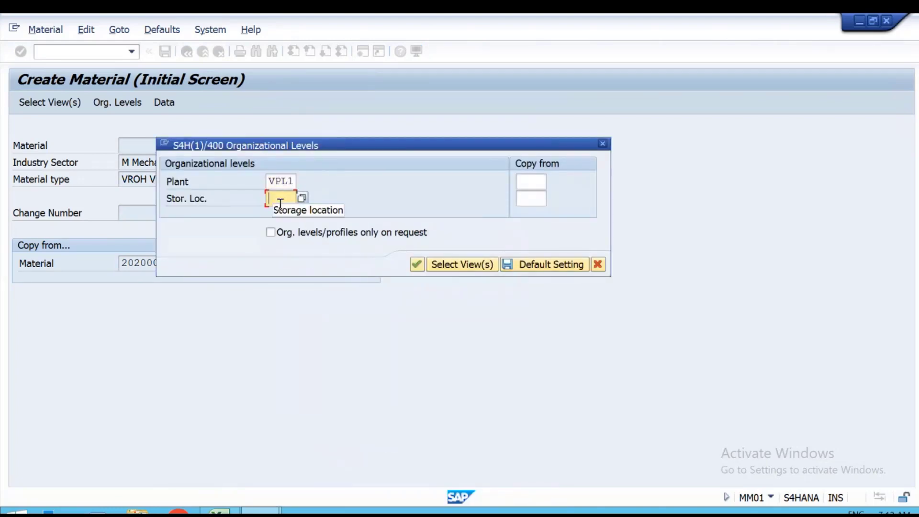
pyautogui.click(280, 196)
pyautogui.click(279, 213)
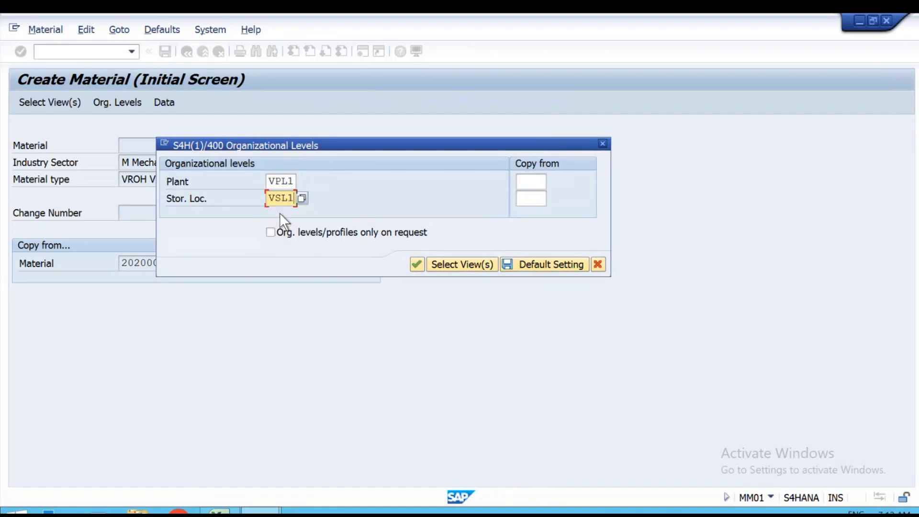
pyautogui.press('Return')
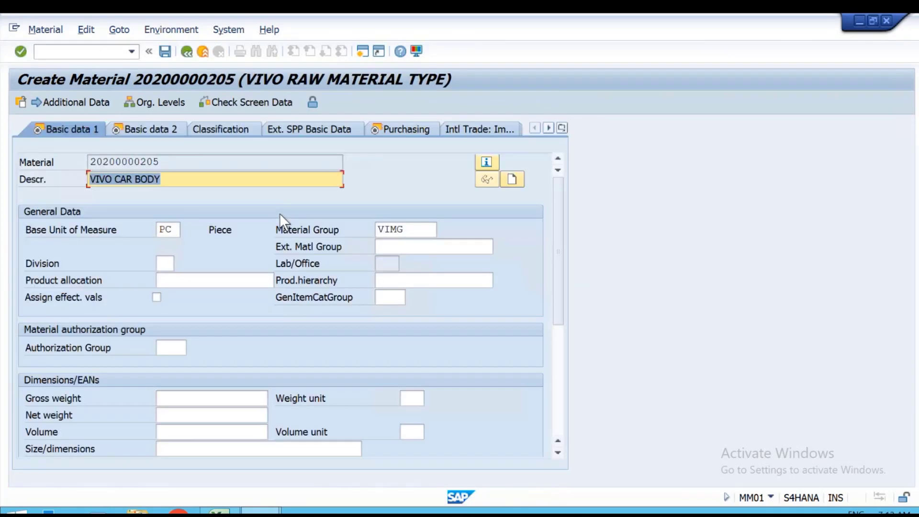
# - Change the copied material's description to VIVO CAR CHASSIS
pyautogui.click(183, 175)
pyautogui.press('BackSpace')
pyautogui.press('BackSpace')
pyautogui.press('BackSpace')
pyautogui.press('BackSpace')
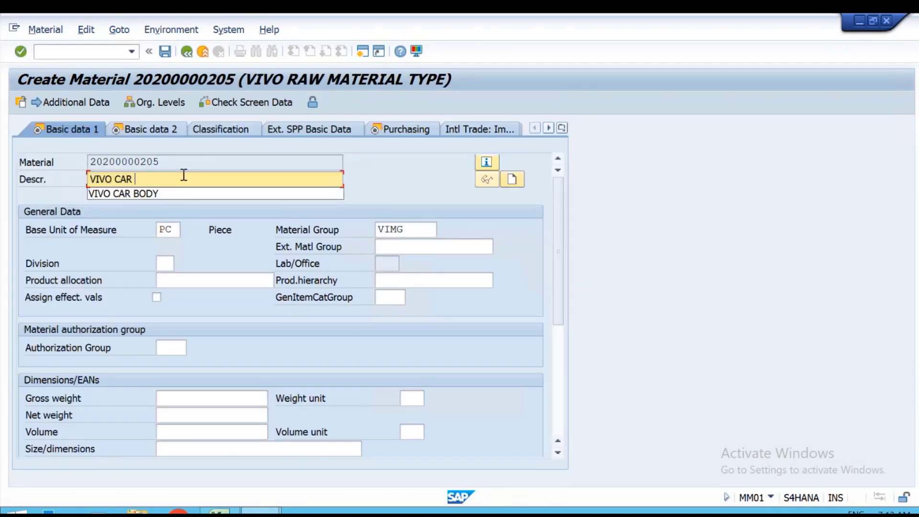
pyautogui.write('CHASSIS')
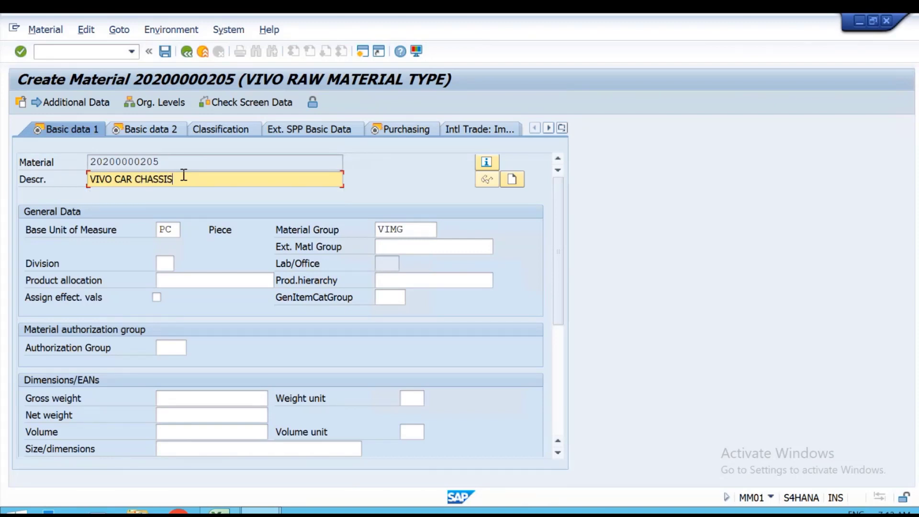
# - Proceed through the chassis material's views to Accounting 1, set the valuation class to VRVC and continue to Accounting 2
pyautogui.press('Return')
pyautogui.press('Return')
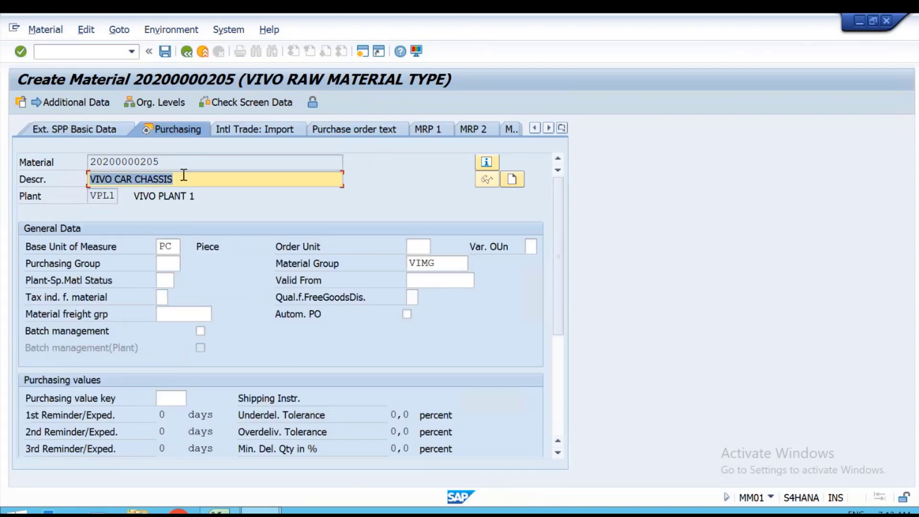
pyautogui.press('Return')
pyautogui.press('Return')
pyautogui.press('Return')
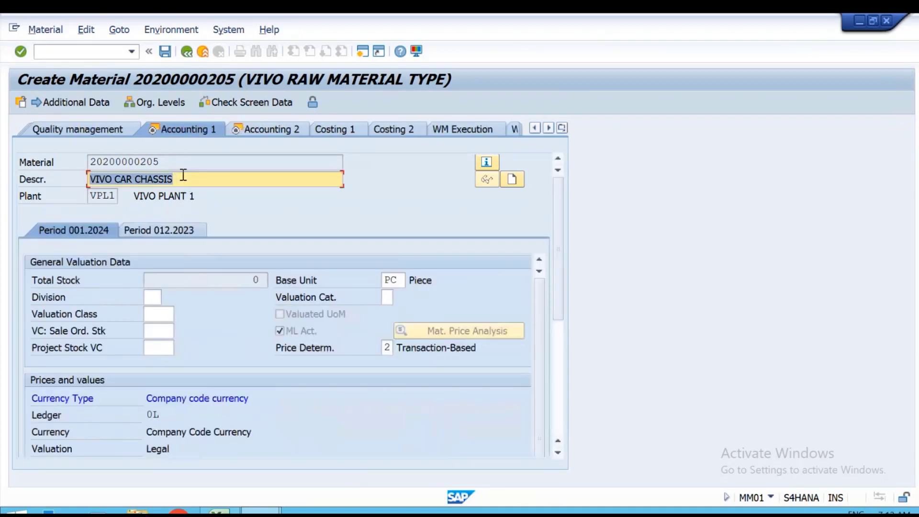
pyautogui.click(163, 313)
pyautogui.click(160, 327)
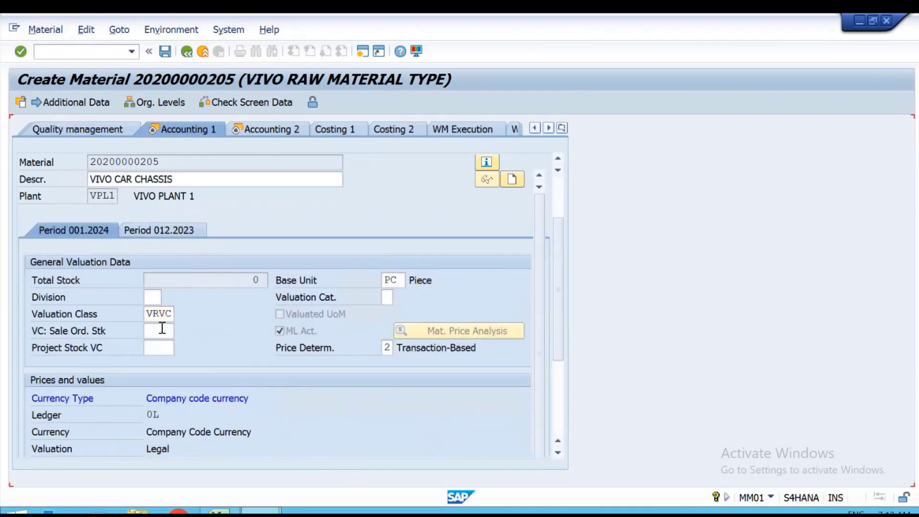
pyautogui.press('Return')
pyautogui.press('Return')
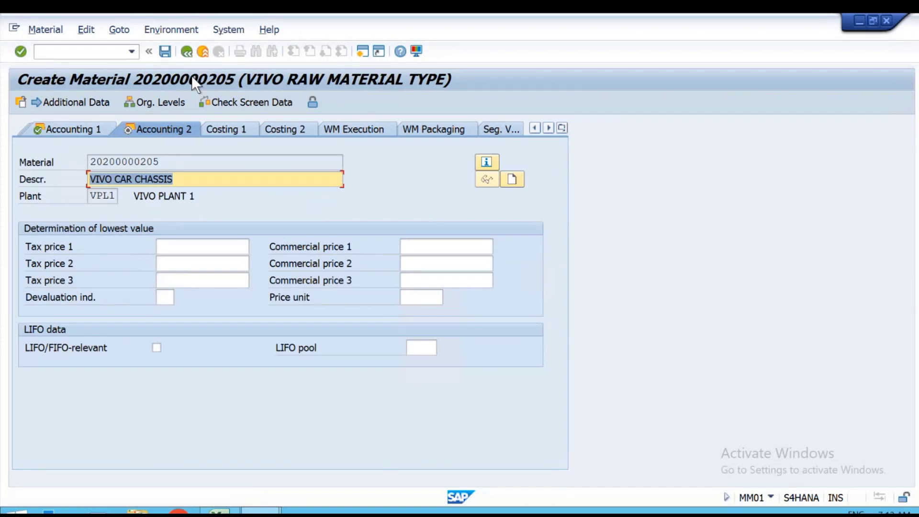
# - Copy the chassis material's number while saving it, and record it in B14 of the Excel workbook with CAR CHASSIS in A14
pyautogui.click(170, 163)
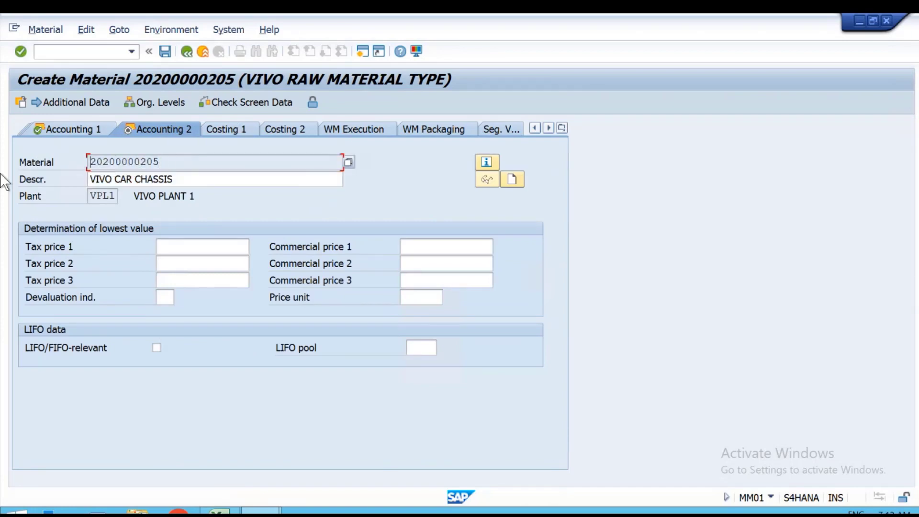
pyautogui.hotkey('ctrl', 's')
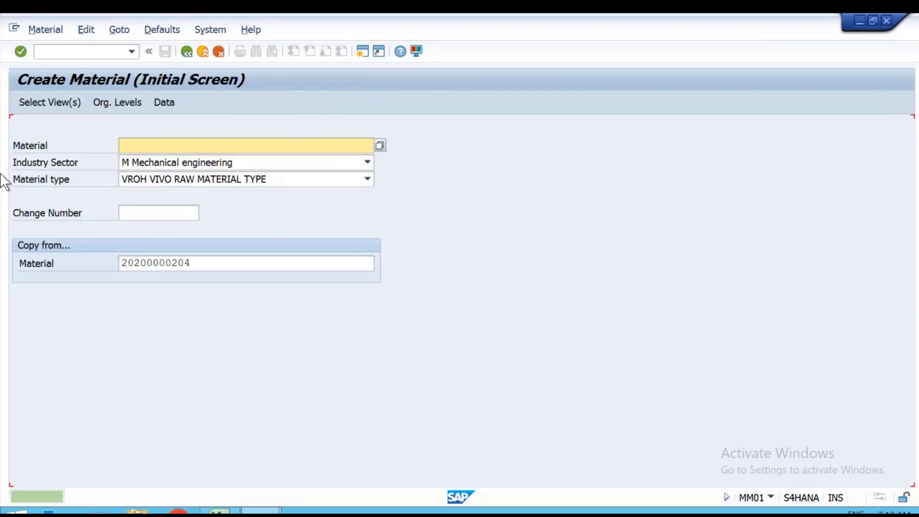
pyautogui.hotkey('alt', 'Tab')
pyautogui.click(90, 329)
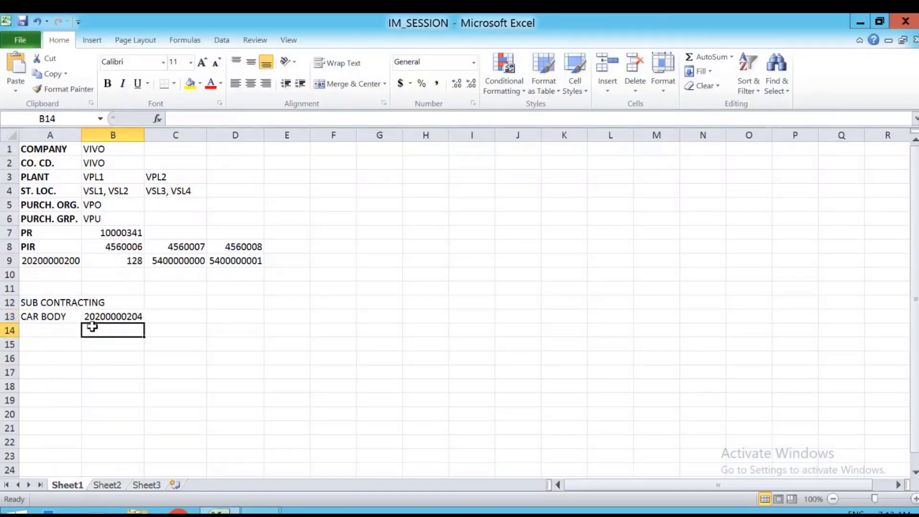
pyautogui.hotkey('ctrl', 'v')
pyautogui.click(62, 330)
pyautogui.write('CAR ')
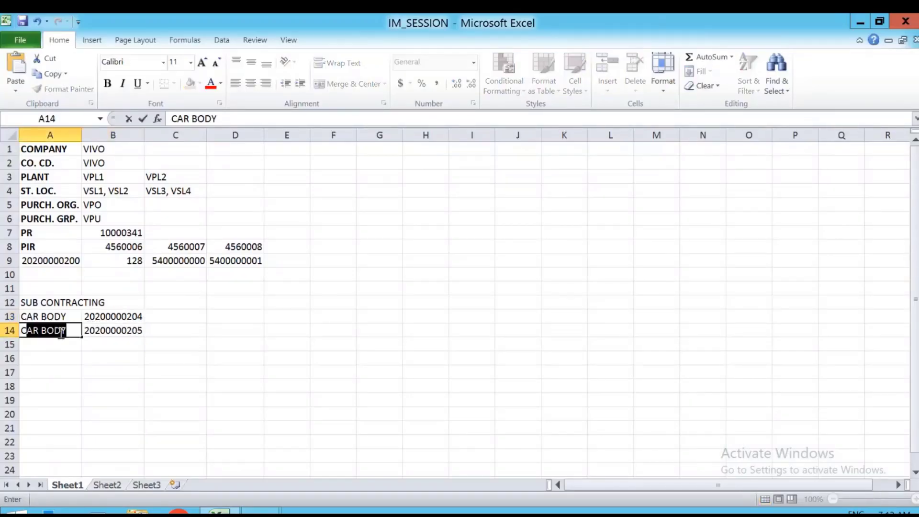
pyautogui.write('CHASSIS')
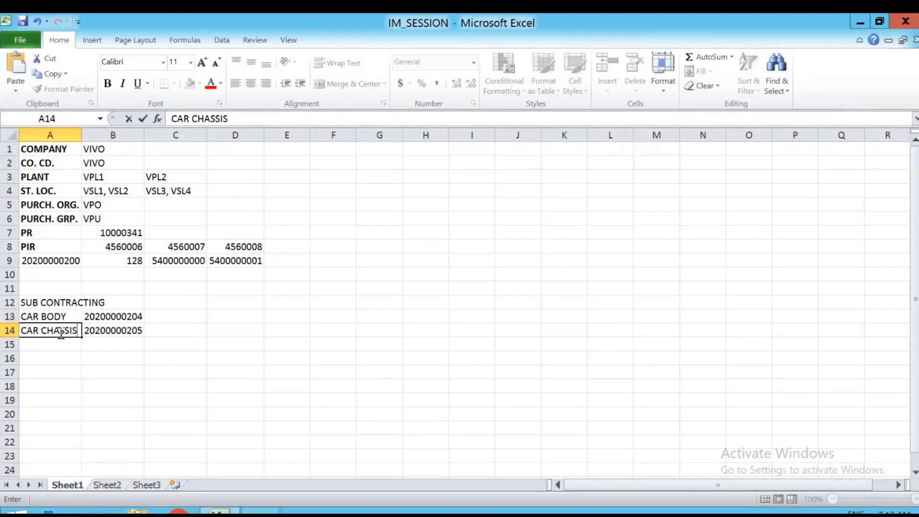
# - Switch back to SAP and set the next material's type to FERT Finished Product
pyautogui.hotkey('alt', 'Tab')
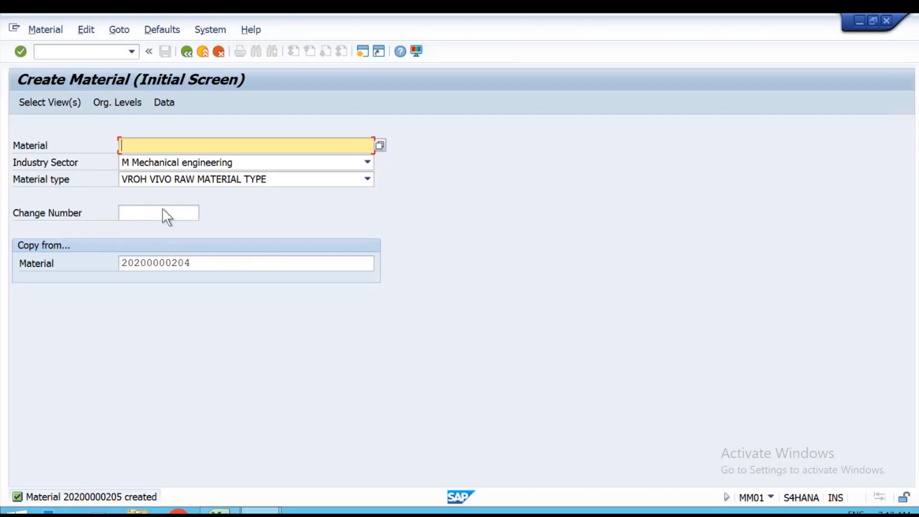
pyautogui.click(165, 179)
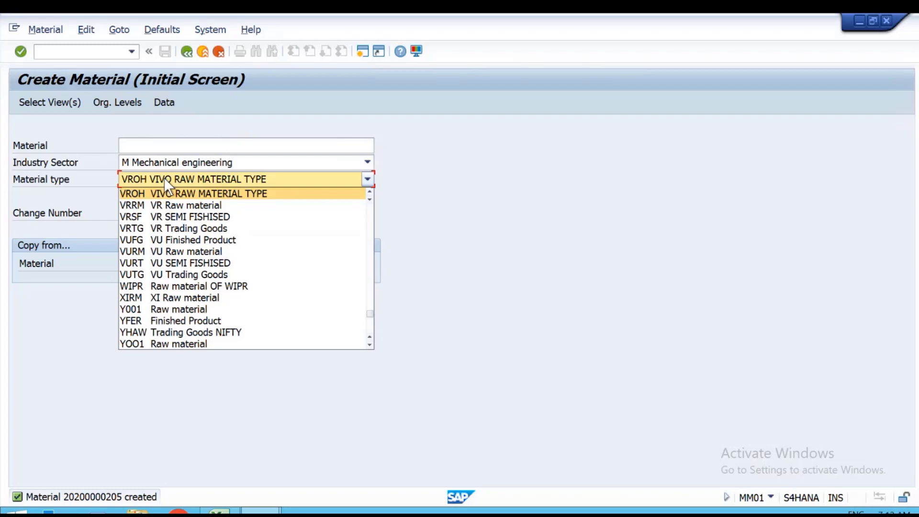
pyautogui.write('fr')
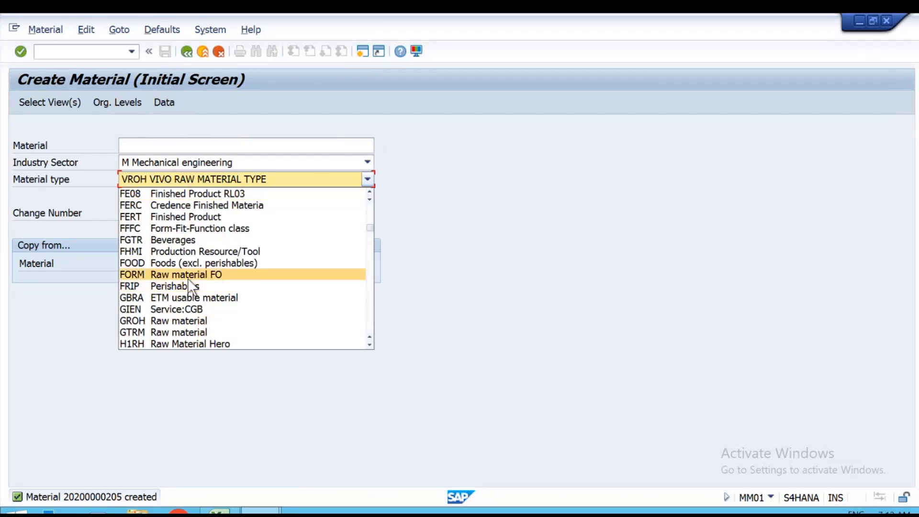
pyautogui.write('f')
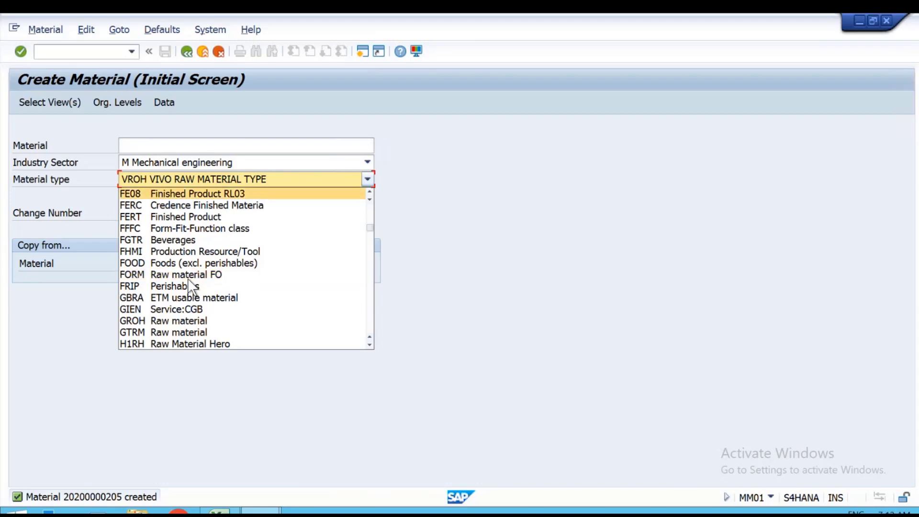
pyautogui.scroll(2, 192, 287)
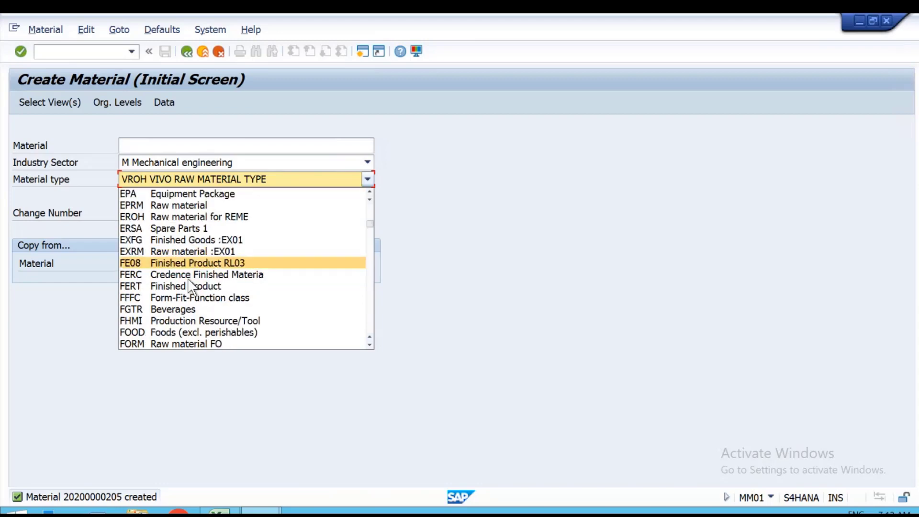
pyautogui.press('v')
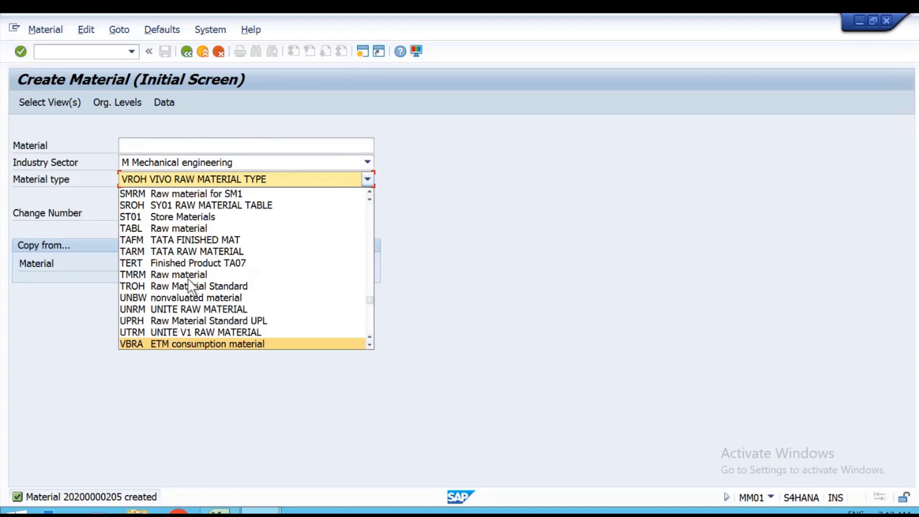
pyautogui.scroll(-1, 192, 285)
pyautogui.scroll(-2, 192, 286)
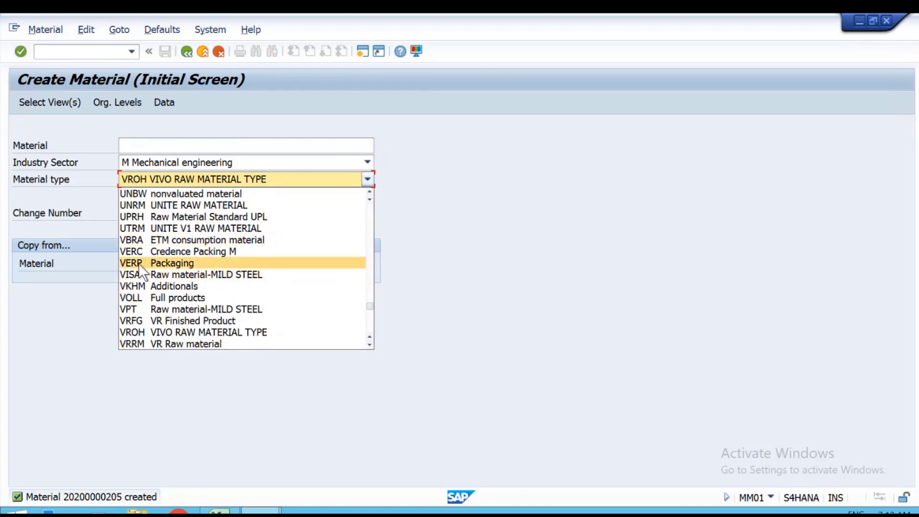
pyautogui.scroll(-1, 166, 305)
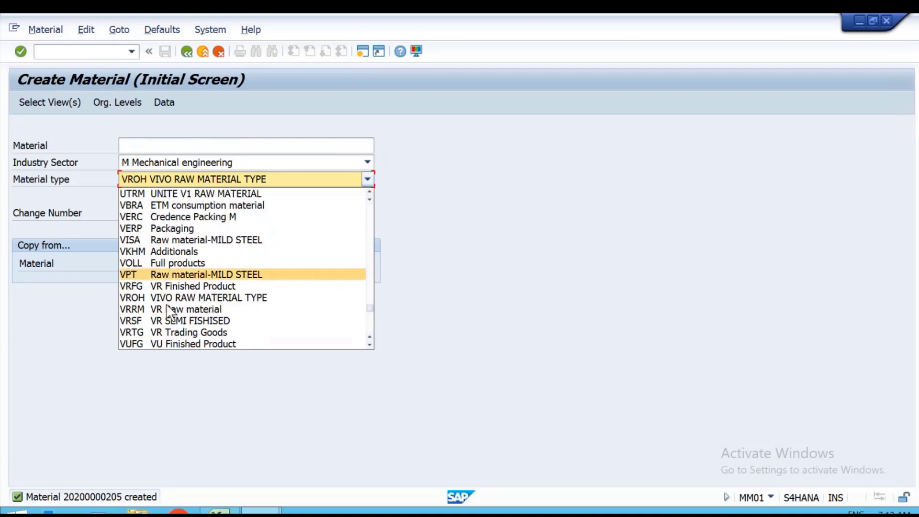
pyautogui.scroll(2, 168, 311)
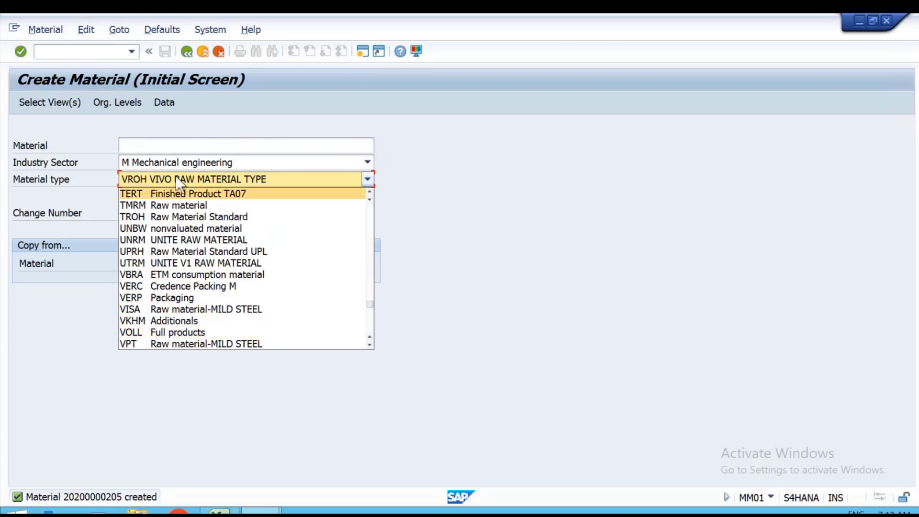
pyautogui.write('fert')
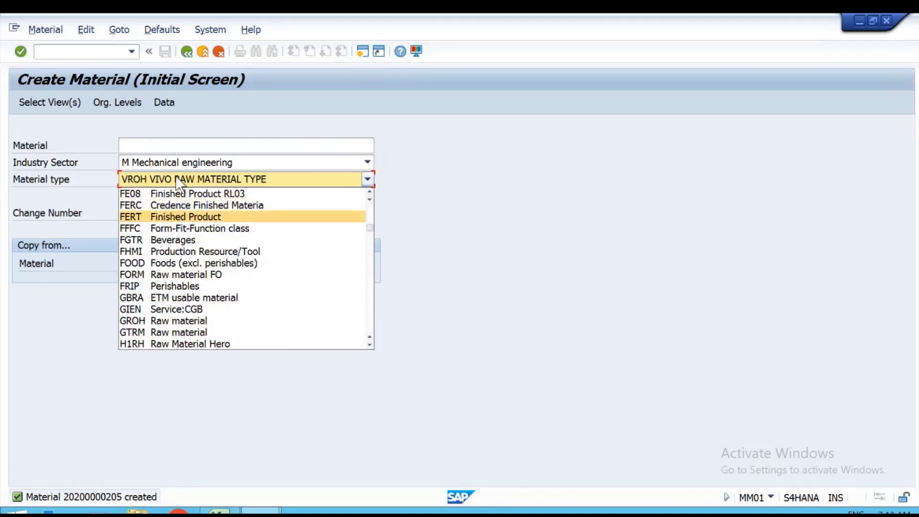
pyautogui.press('Return')
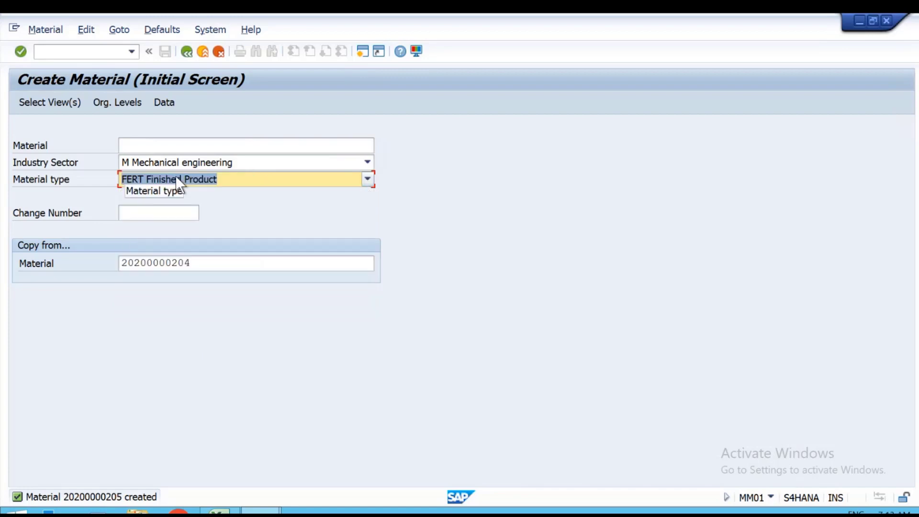
# - Try to create the finished product from the reference material with the preselected views, plant VPL1 and a storage location
pyautogui.press('Return')
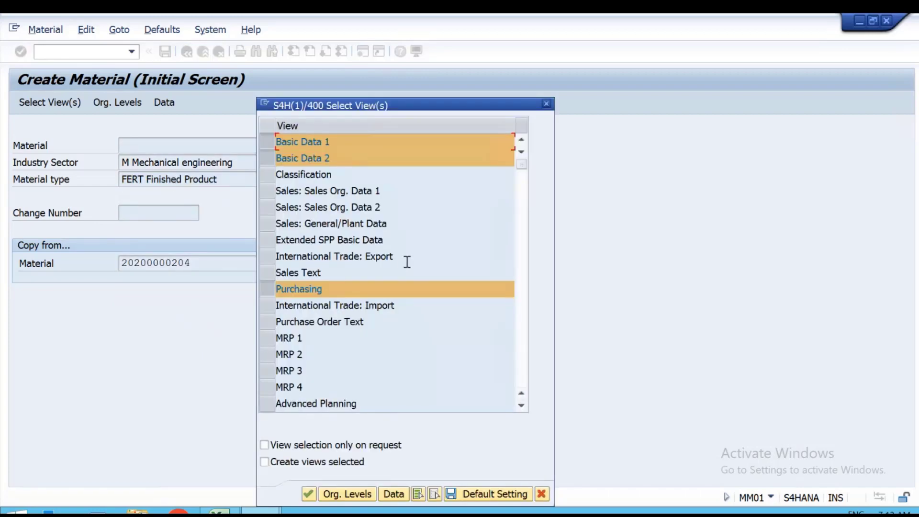
pyautogui.scroll(-3, 407, 263)
pyautogui.scroll(-5, 370, 297)
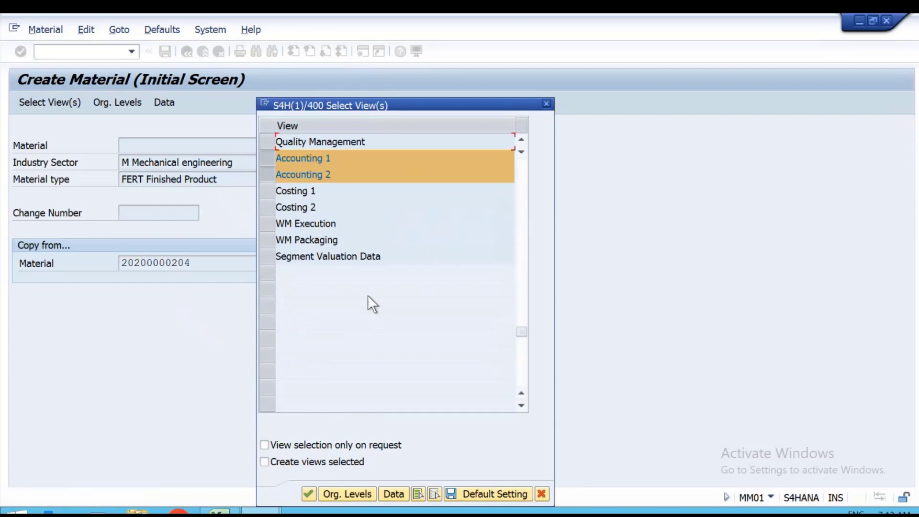
pyautogui.press('Return')
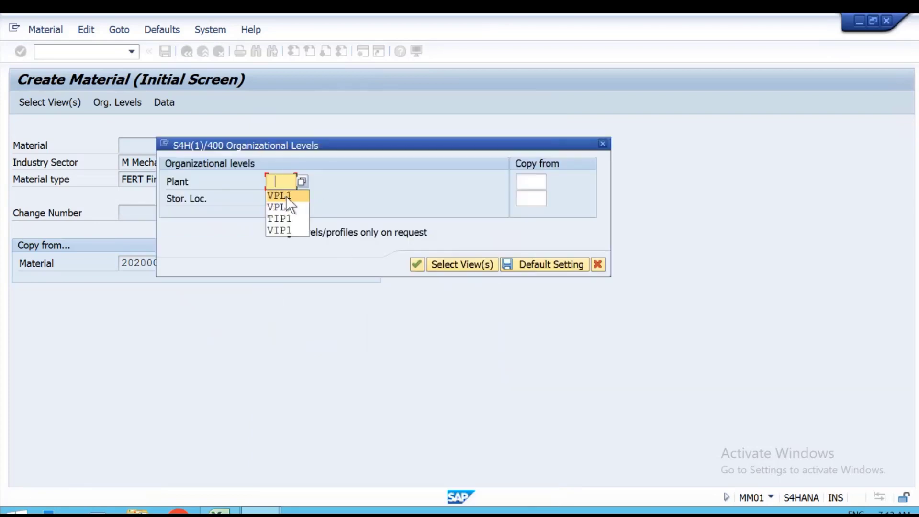
pyautogui.click(286, 196)
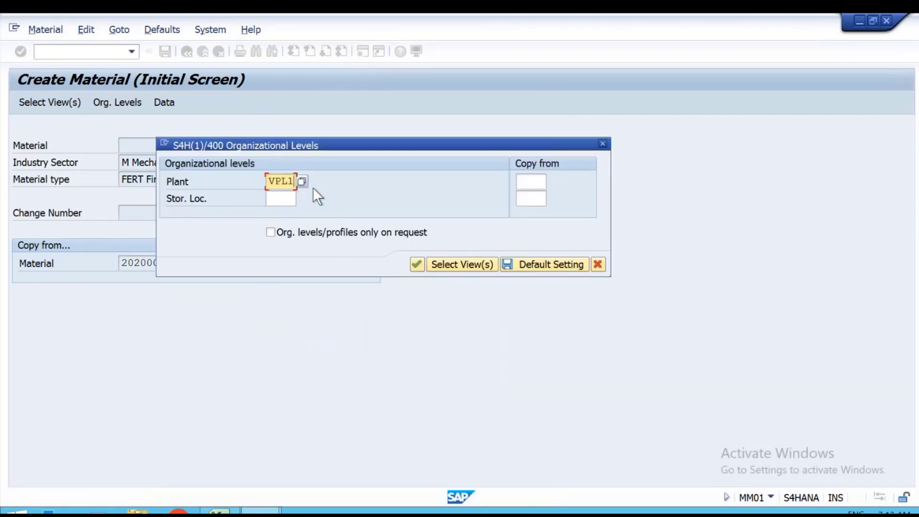
pyautogui.click(282, 197)
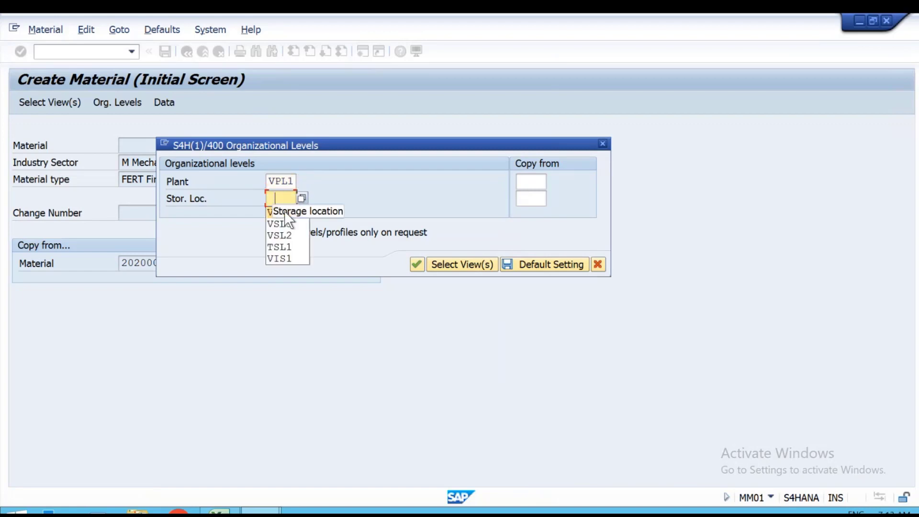
pyautogui.click(284, 209)
pyautogui.press('Return')
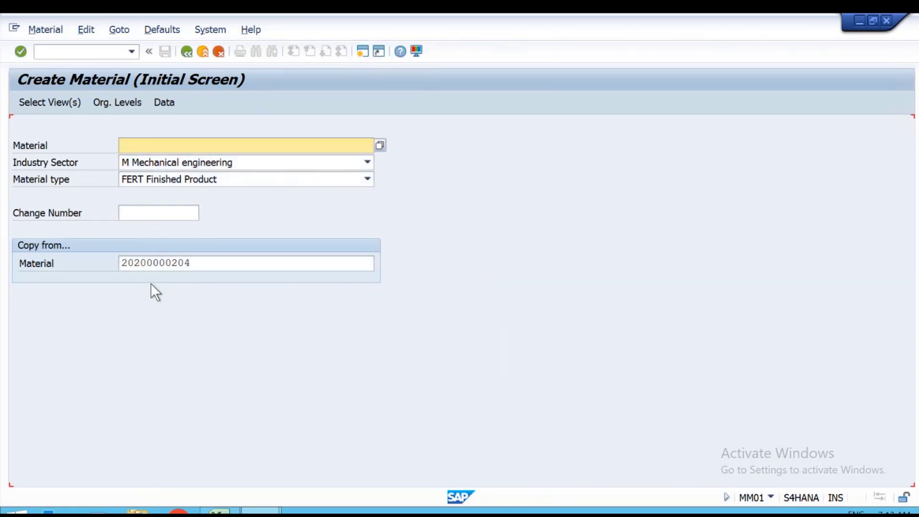
# - Remove the reference material from the finished product's creation data and accept the preselected views
pyautogui.moveTo(219, 260); pyautogui.dragTo(4, 261)
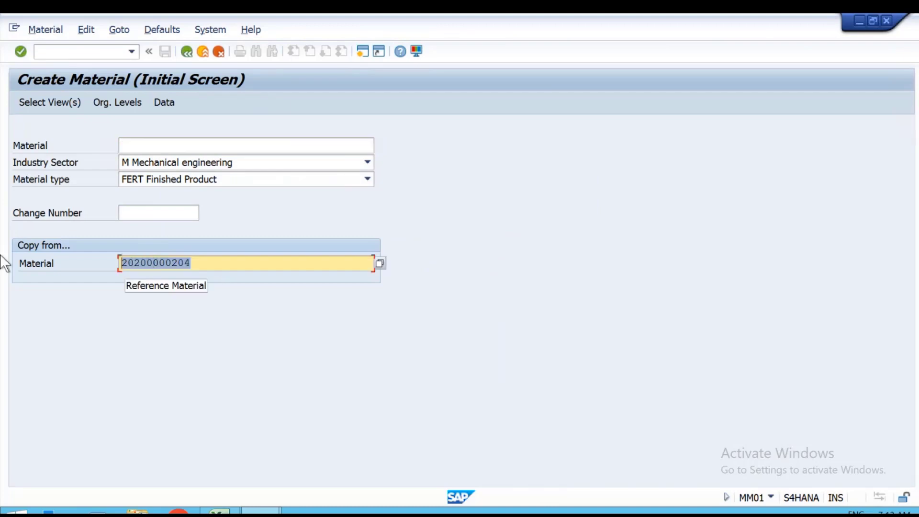
pyautogui.press('Delete')
pyautogui.press('Return')
pyautogui.press('Return')
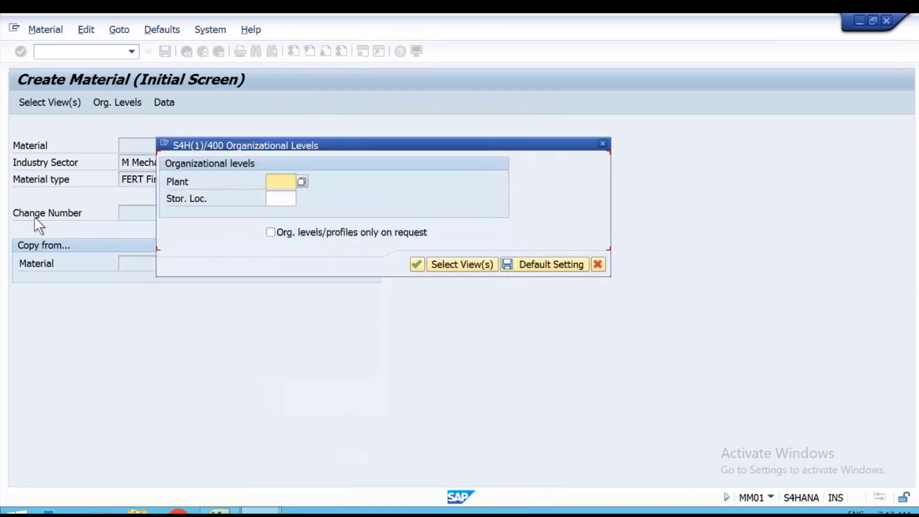
# - Assign the finished product to plant VPL1 and the first suggested storage location, and open its basic data
pyautogui.click(282, 182)
pyautogui.click(285, 193)
pyautogui.click(284, 198)
pyautogui.click(282, 212)
pyautogui.press('Return')
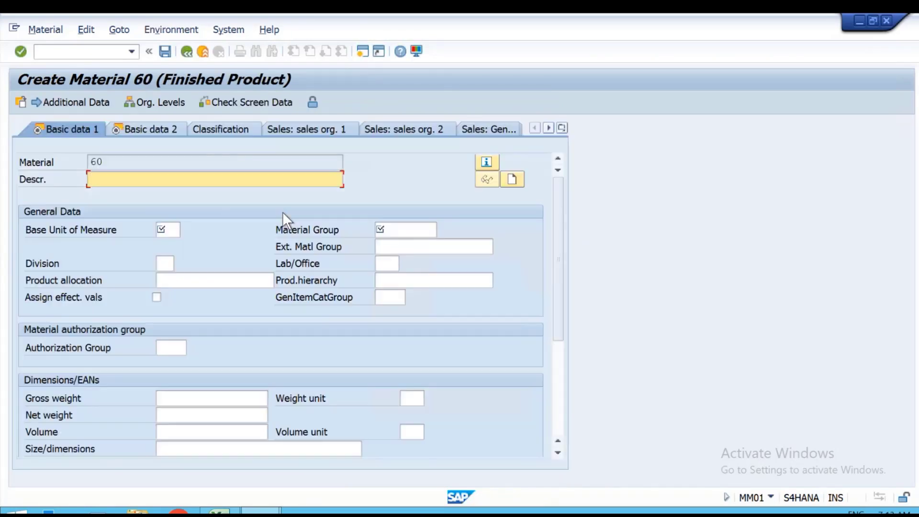
# - Enter VIVO FIN CAR as the finished product's description
pyautogui.write('CAR')
pyautogui.press('BackSpace')
pyautogui.press('BackSpace')
pyautogui.press('BackSpace')
pyautogui.write('V')
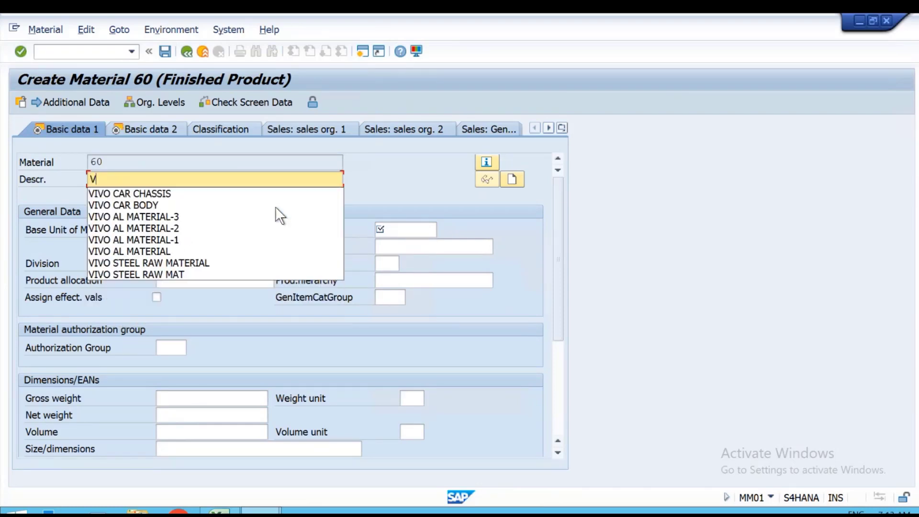
pyautogui.write('IVO FIN')
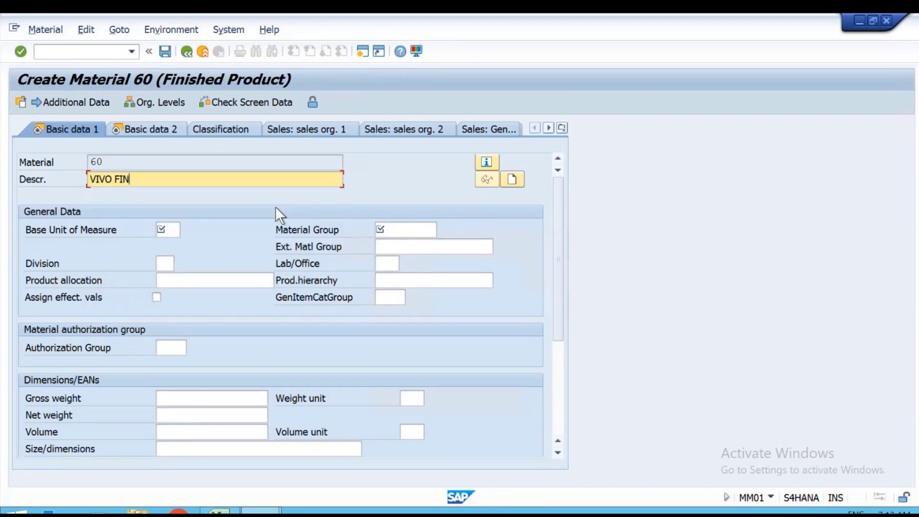
pyautogui.write(' CAR')
pyautogui.press('Return')
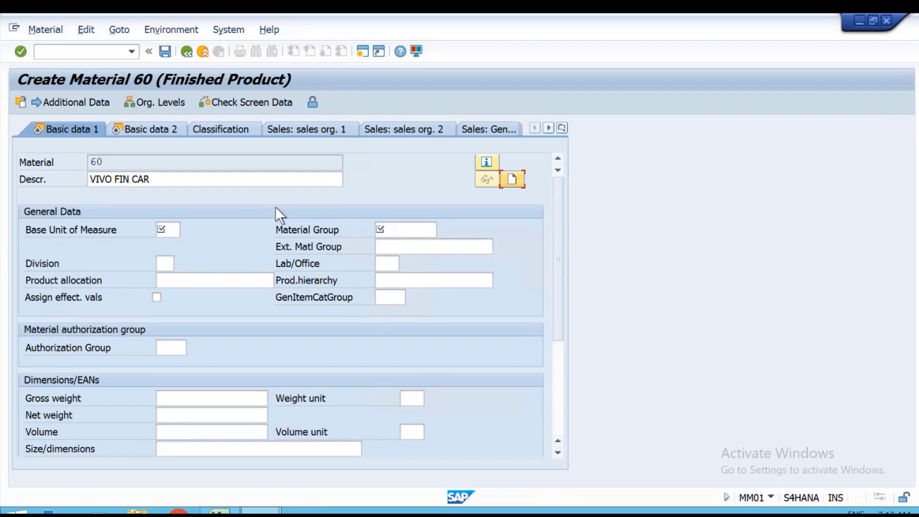
# - Set the finished product's base unit of measure to PC and its material group to VIMG
pyautogui.write('PC')
pyautogui.press('Return')
pyautogui.press('Tab')
pyautogui.press('Down')
pyautogui.press('Down')
pyautogui.press('Return')
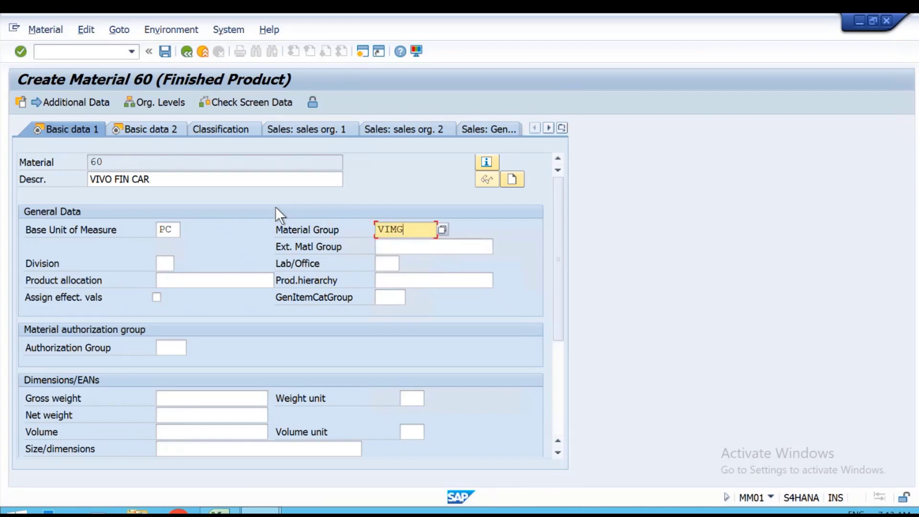
# - Set the finished product's valuation class to 7920 in its Accounting 1 data
pyautogui.press('Return')
pyautogui.press('Return')
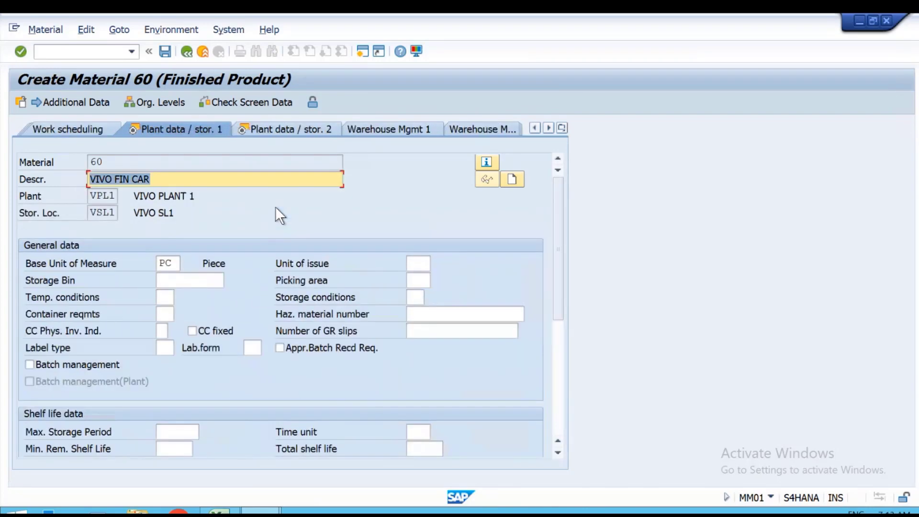
pyautogui.press('Return')
pyautogui.press('Return')
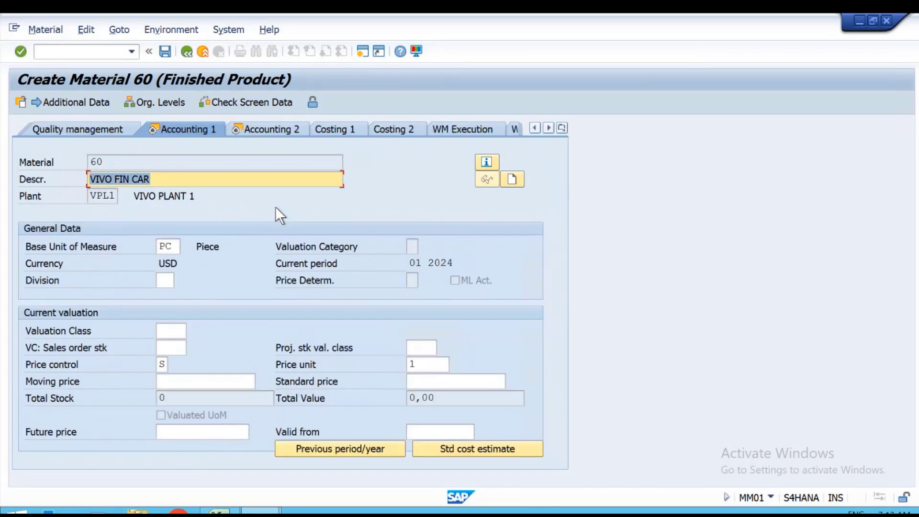
pyautogui.click(180, 328)
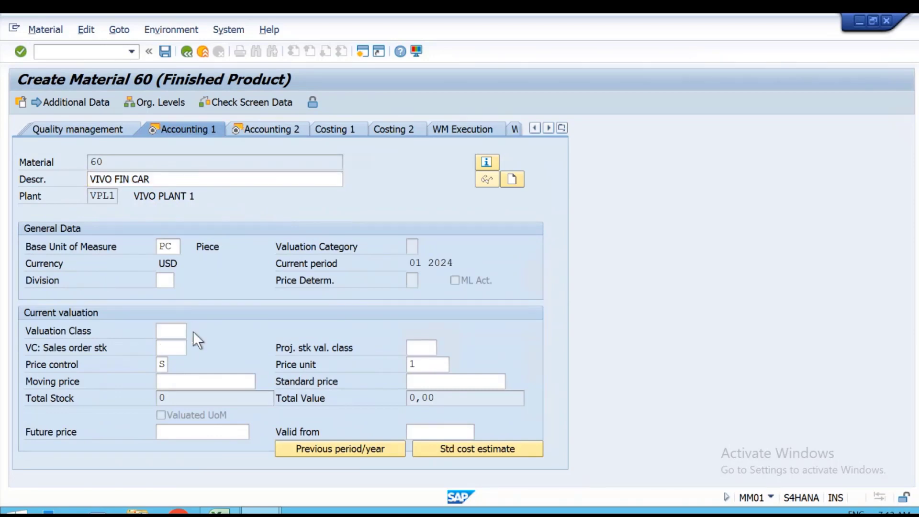
pyautogui.press('F4')
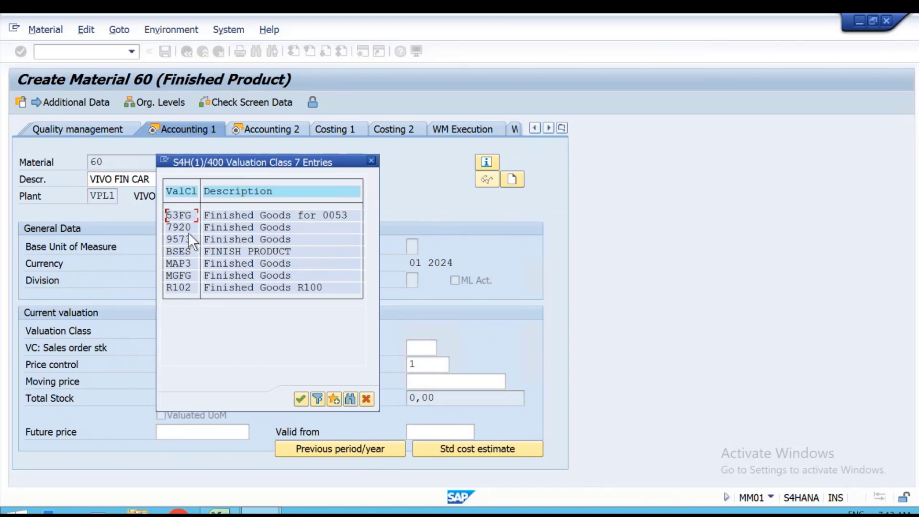
pyautogui.doubleClick(185, 227)
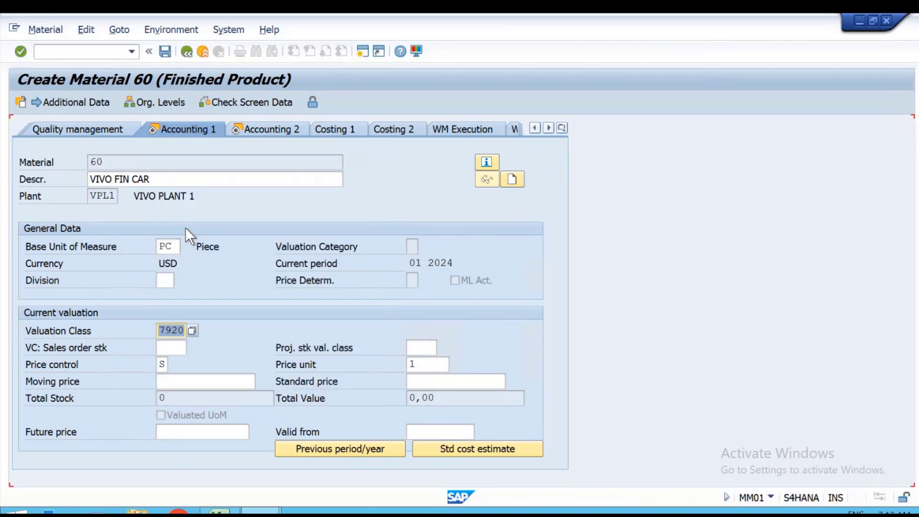
# - Accept the accounting data without a standard price and save the finished product
pyautogui.press('Return')
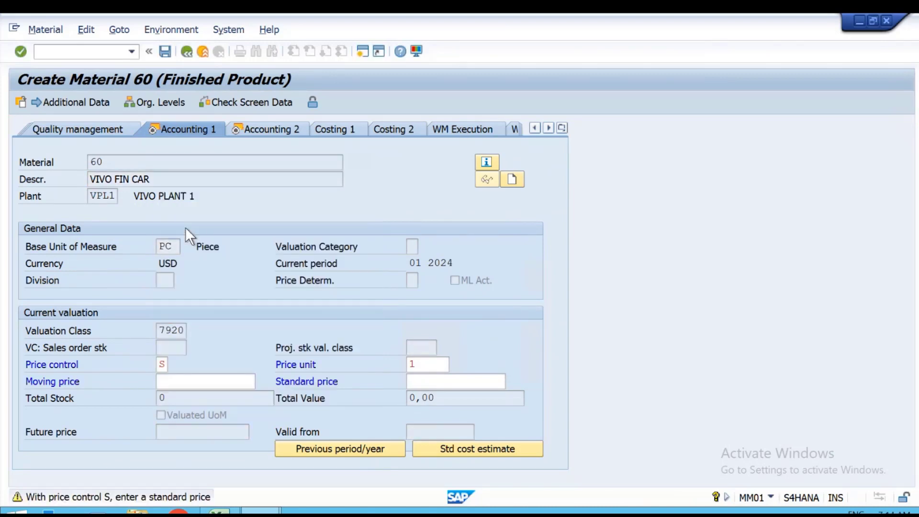
pyautogui.press('Return')
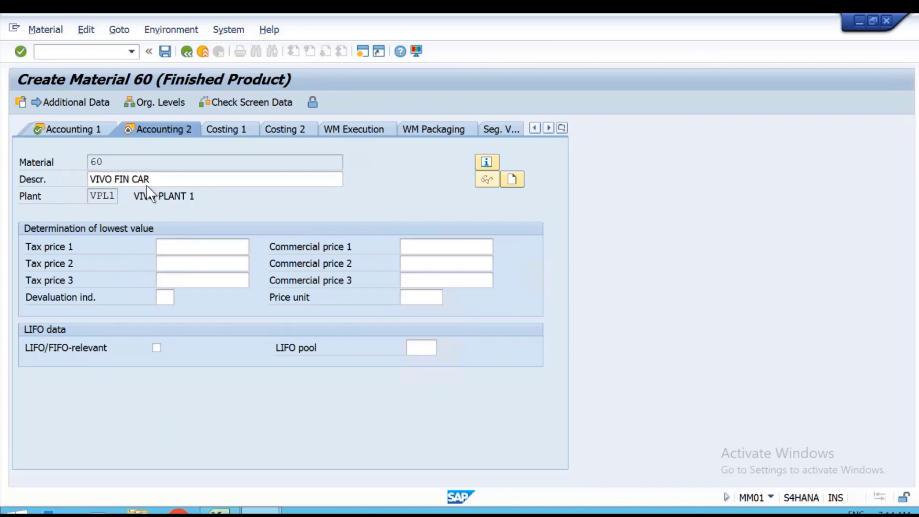
pyautogui.hotkey('ctrl', 's')
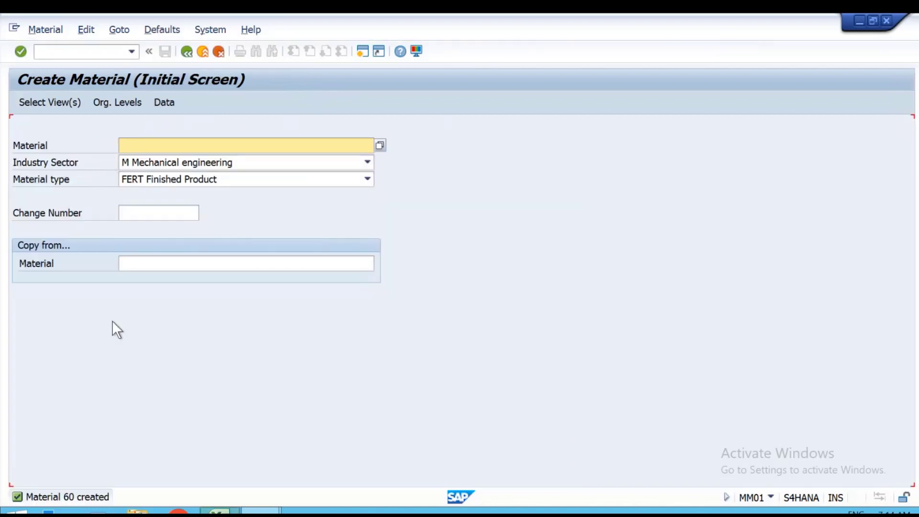
# - Switch to Excel and record FIN CAR with material number 60 in row 15 of the subcontracting list
pyautogui.hotkey('alt', 'Tab')
pyautogui.click(62, 345)
pyautogui.write('FIN CAR')
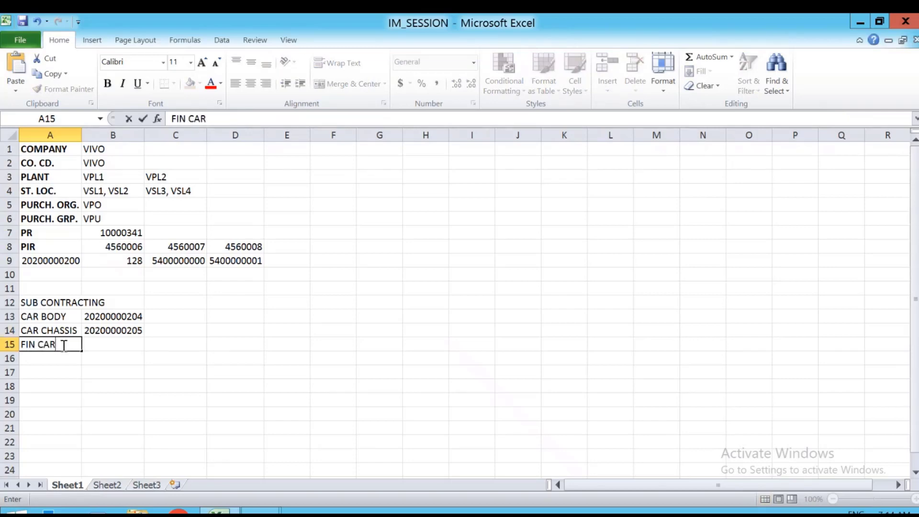
pyautogui.press('Tab')
pyautogui.write('60')
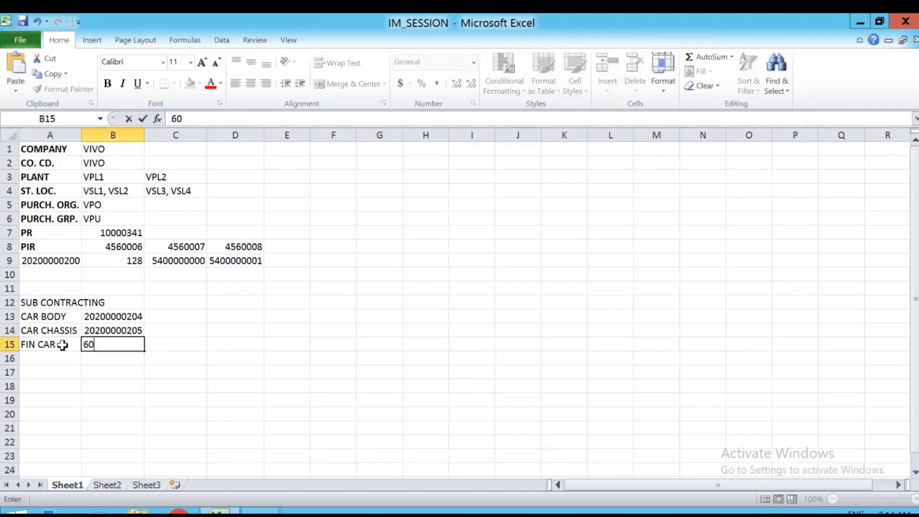
pyautogui.click(118, 355)
# - Check the next stage of the sub-contracting process on the presentation slide and return to SAP
pyautogui.hotkey('alt', 'Tab')
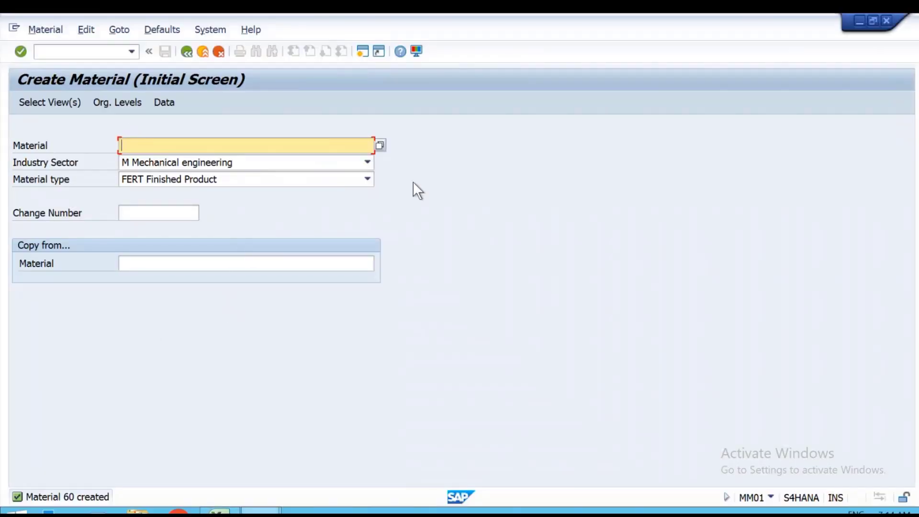
pyautogui.click(735, 22)
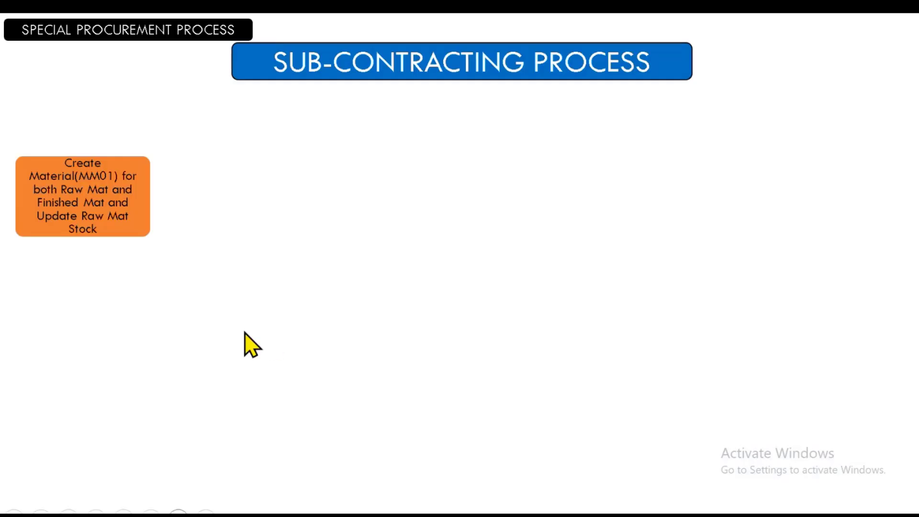
pyautogui.click(335, 264)
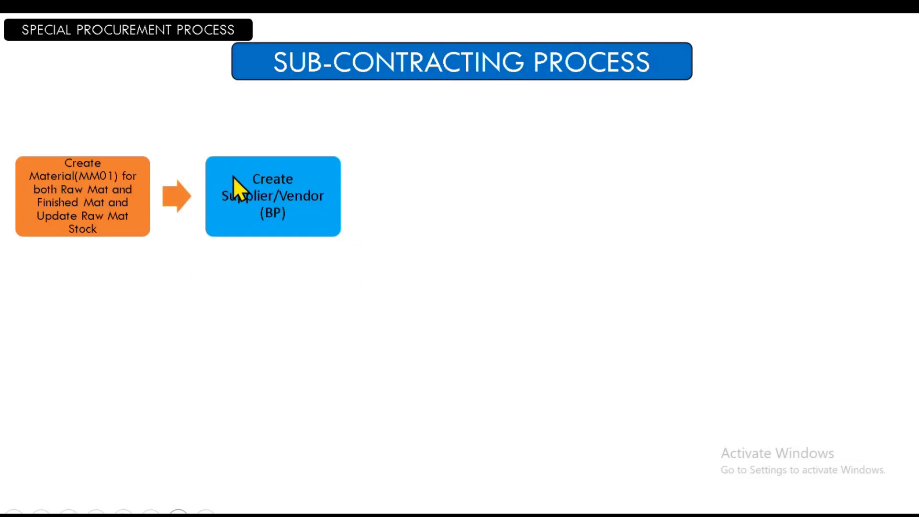
pyautogui.hotkey('alt', 'Tab')
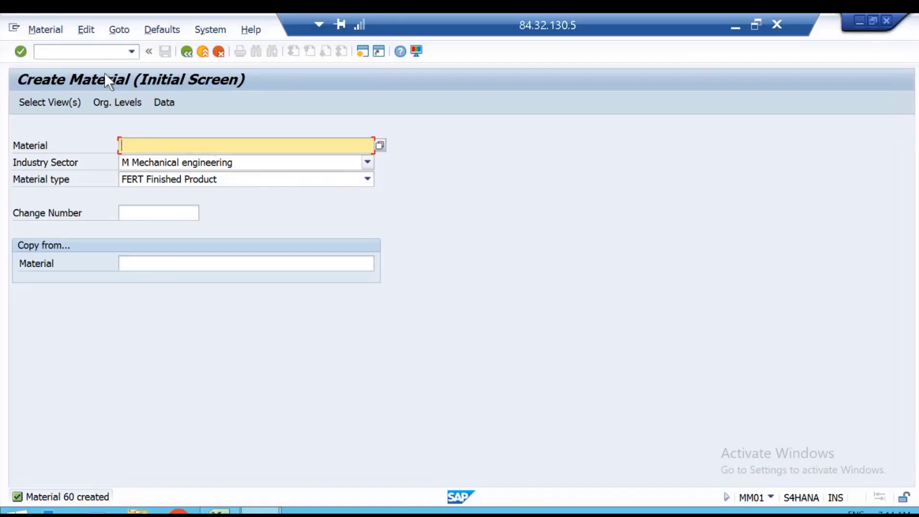
pyautogui.click(96, 52)
pyautogui.write('/')
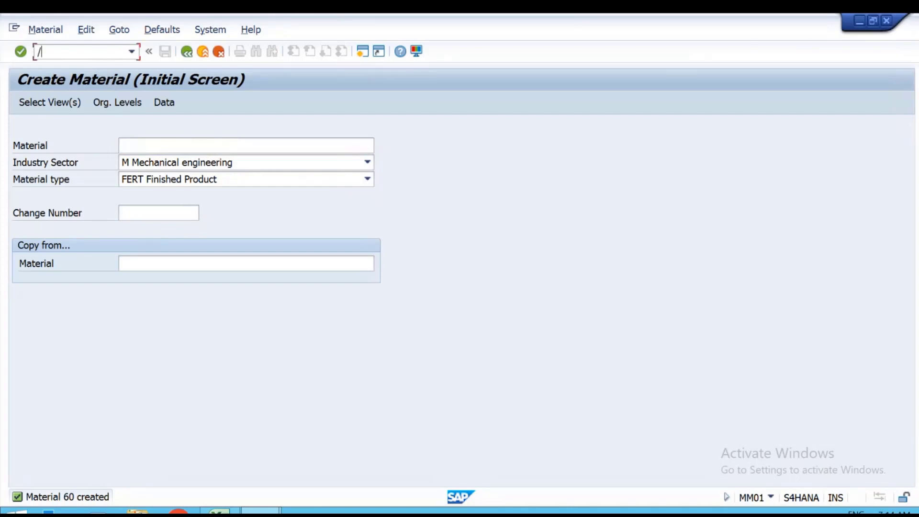
pyautogui.write('NVCUST')
pyautogui.press('Return')
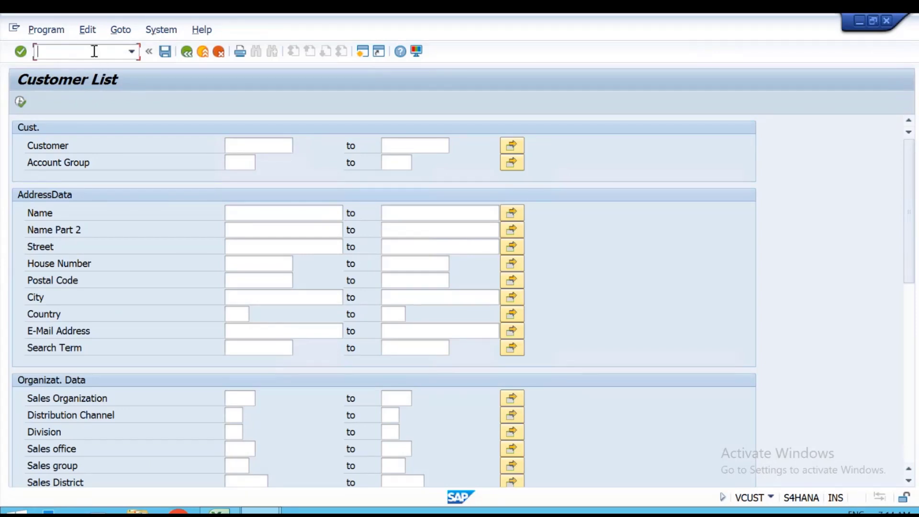
# - Run the purchasing supplier list MKVZ for purchasing organization VPO
pyautogui.write('/NMKVZ')
pyautogui.press('Return')
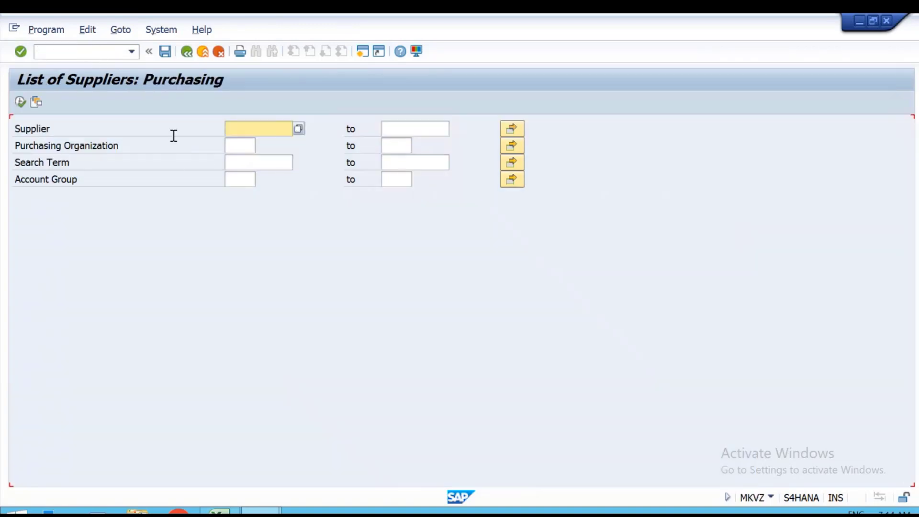
pyautogui.click(253, 146)
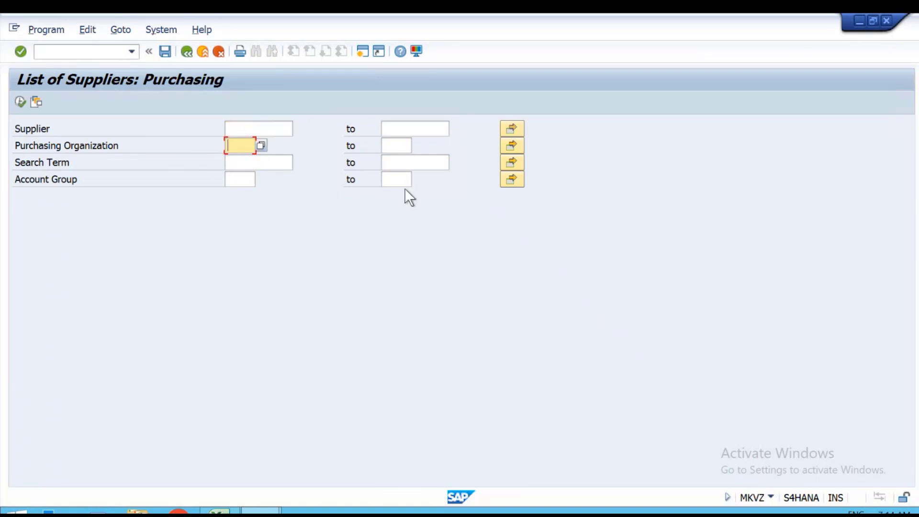
pyautogui.write('VPO')
pyautogui.press('F8')
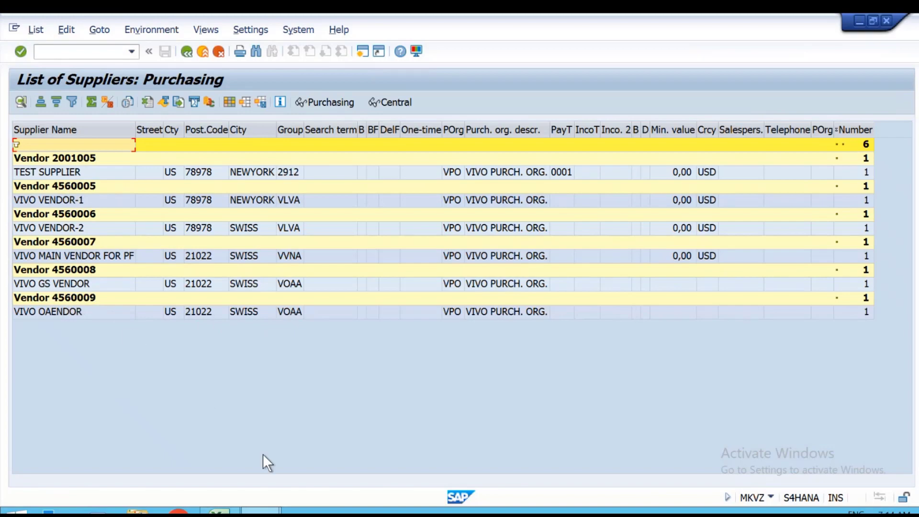
# - Switch to Excel and record the VIVO OAENDOR supplier's number in row 16, labelled VENDOR
pyautogui.click(220, 511)
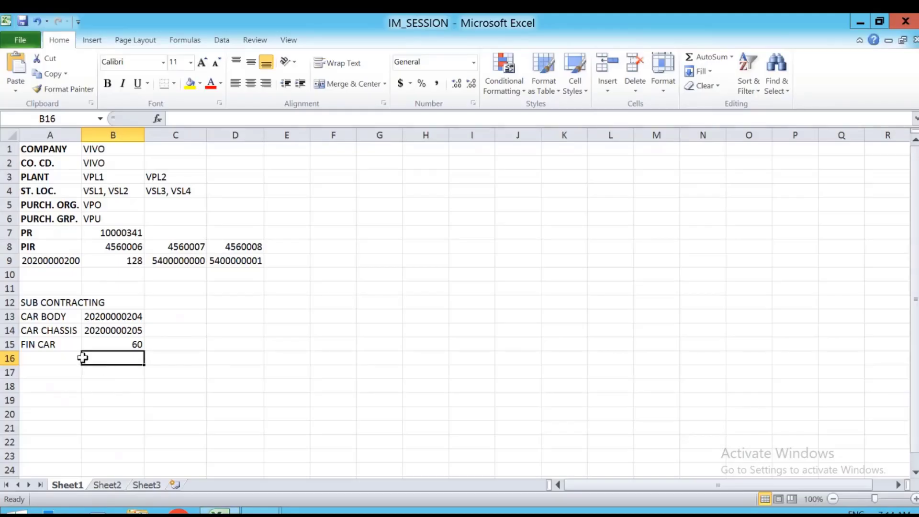
pyautogui.click(175, 316)
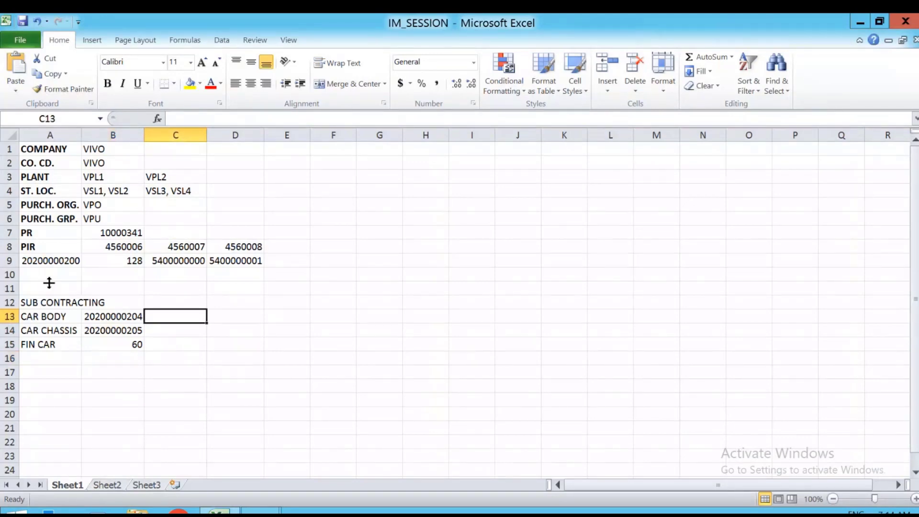
pyautogui.click(52, 359)
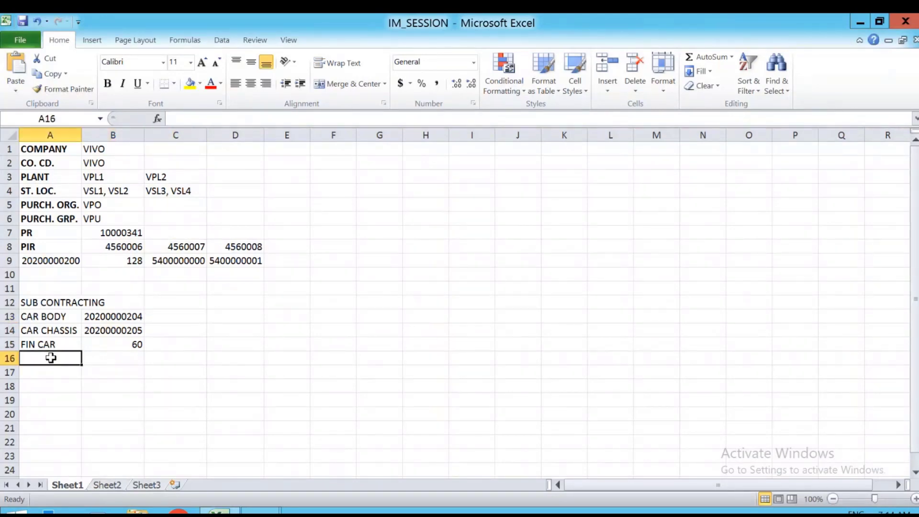
pyautogui.write('VENDOR')
pyautogui.press('Tab')
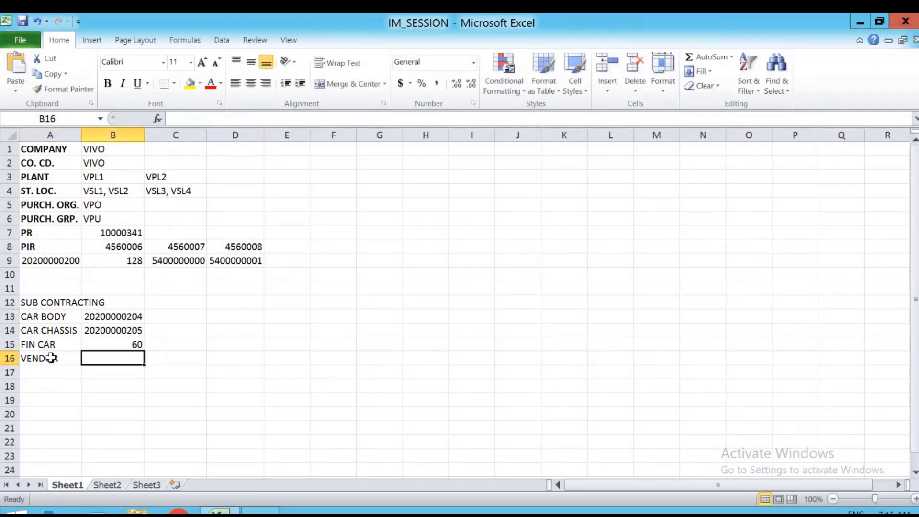
pyautogui.write('456000')
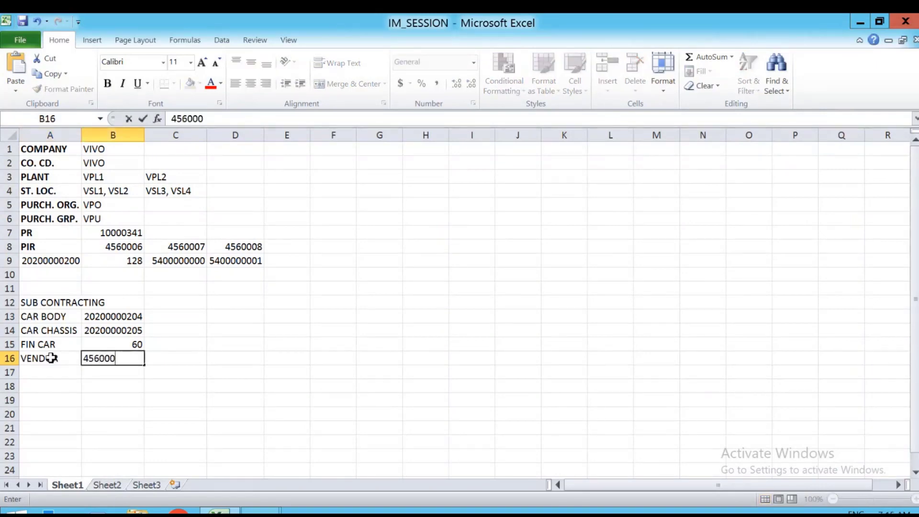
pyautogui.write('9')
pyautogui.hotkey('alt', 'Tab')
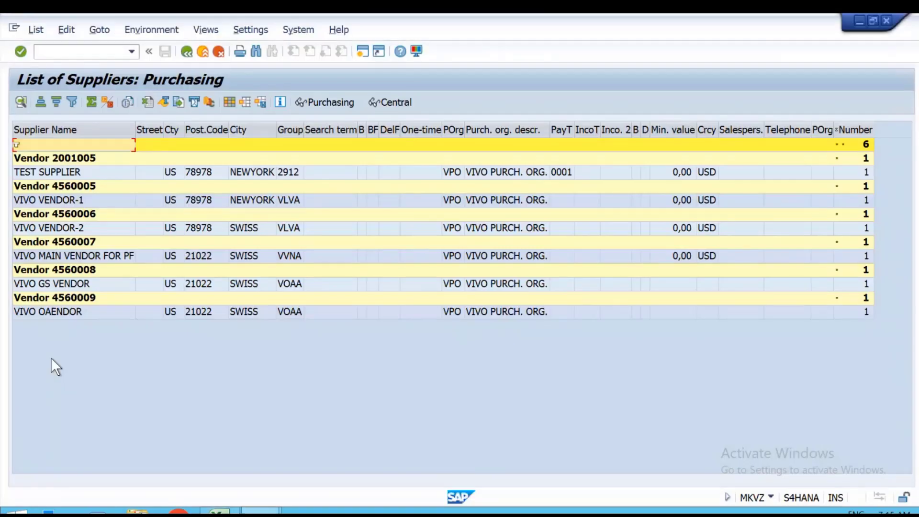
pyautogui.hotkey('alt', 'Tab')
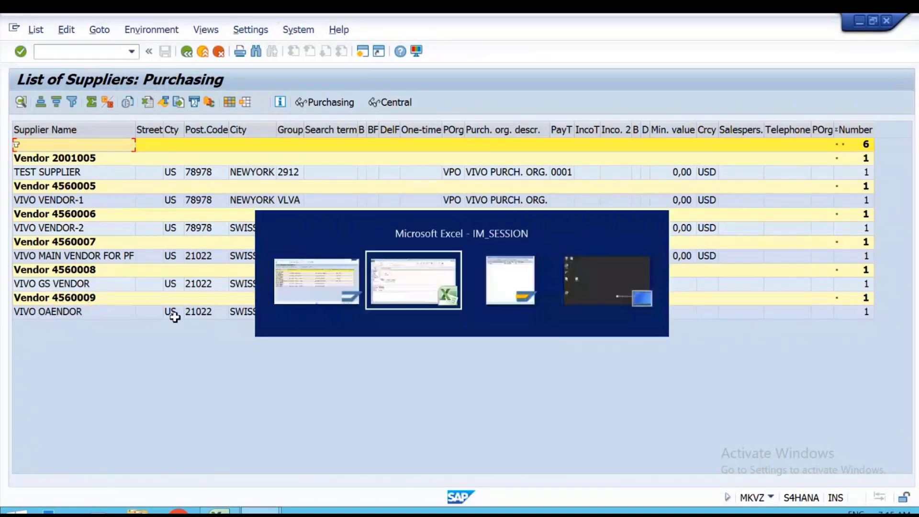
pyautogui.press('Return')
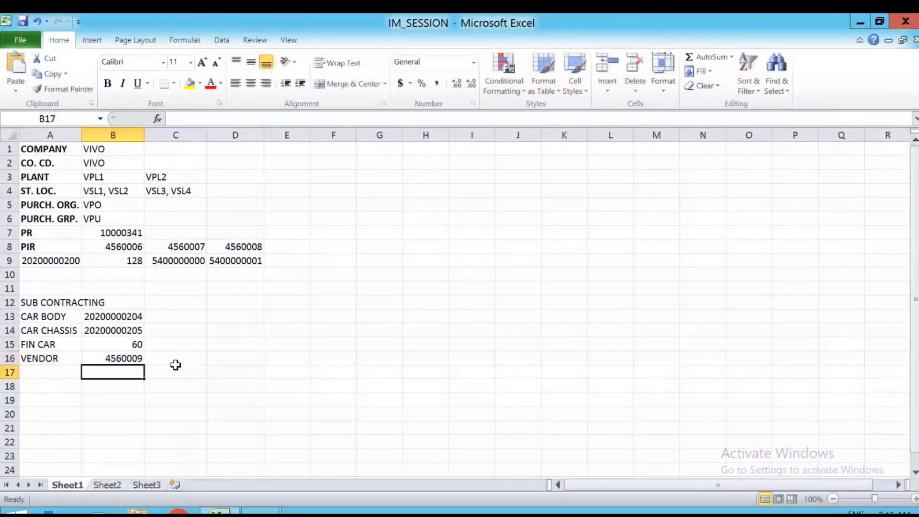
pyautogui.hotkey('alt', 'Tab')
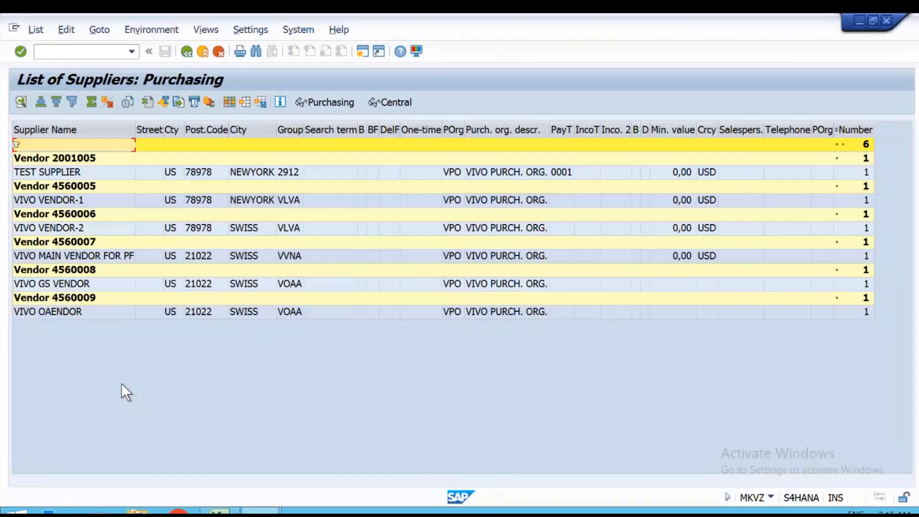
pyautogui.hotkey('alt', 'Tab')
pyautogui.moveTo(697, 15)
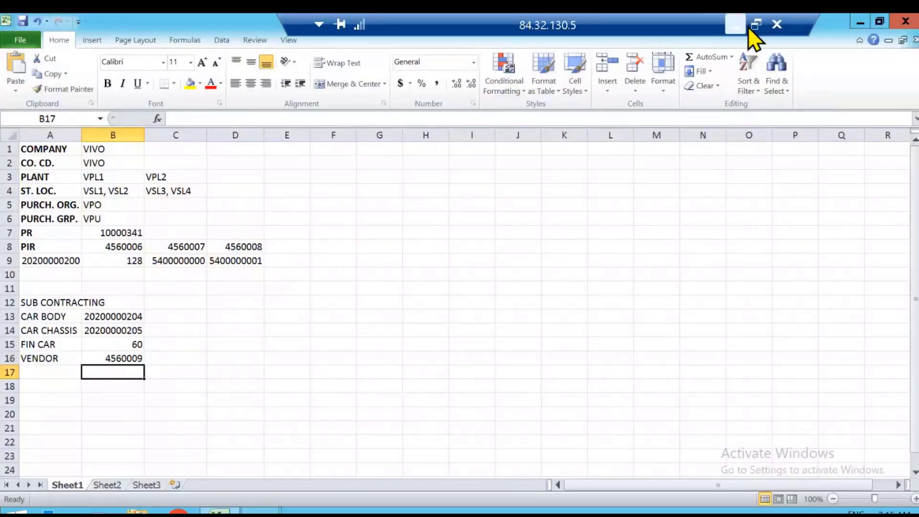
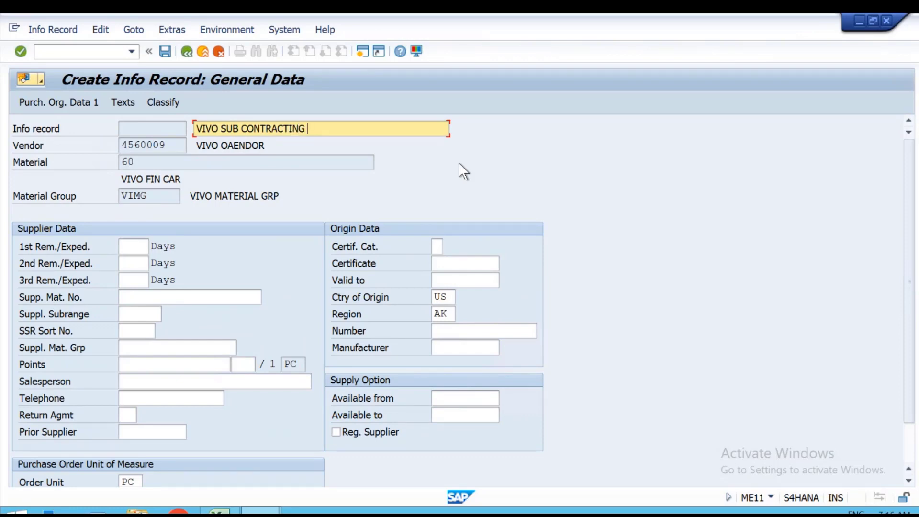
# - Complete the info record's short text as VIVO SUB CONTRACTING PROCESS and continue to its purchasing organization data
pyautogui.write('PROCESS')
pyautogui.press('Return')
pyautogui.press('Return')
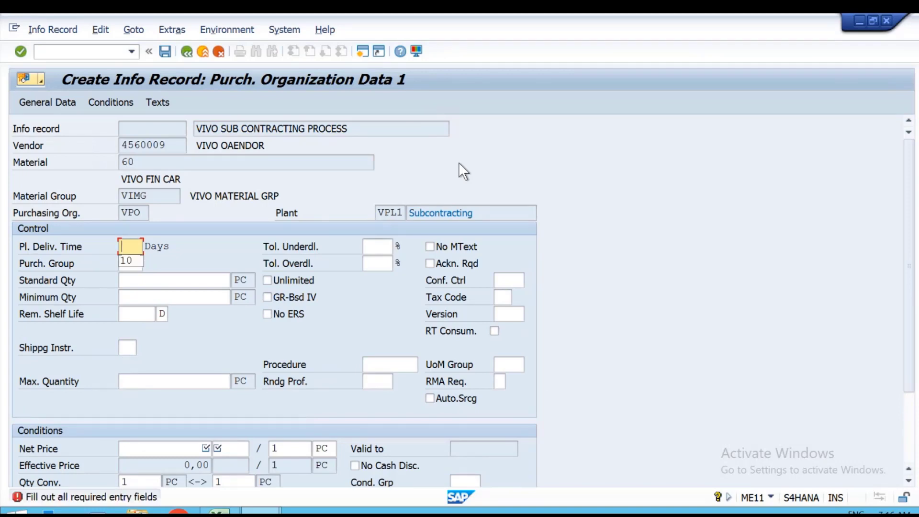
# - Set the info record's planned delivery time to 10 days and its purchasing group to VPU
pyautogui.write('10')
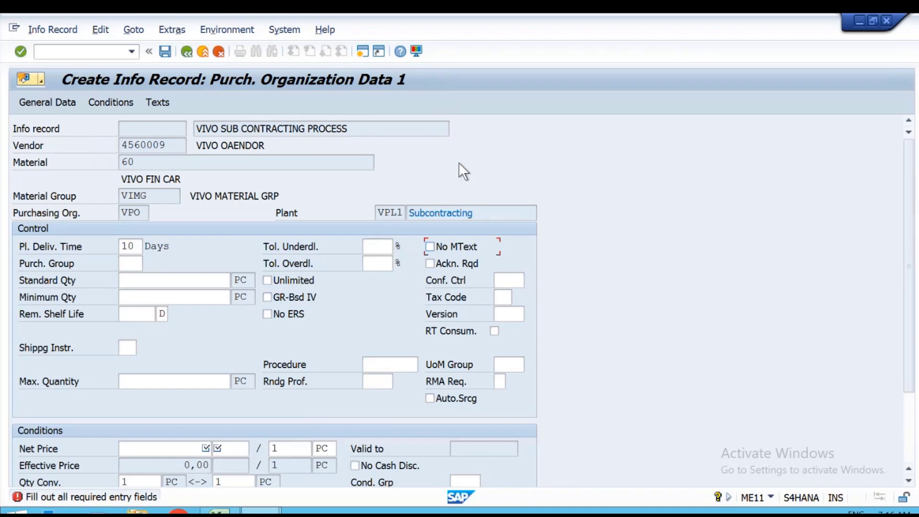
pyautogui.press('Tab')
pyautogui.write('V')
pyautogui.press('Down')
pyautogui.press('Return')
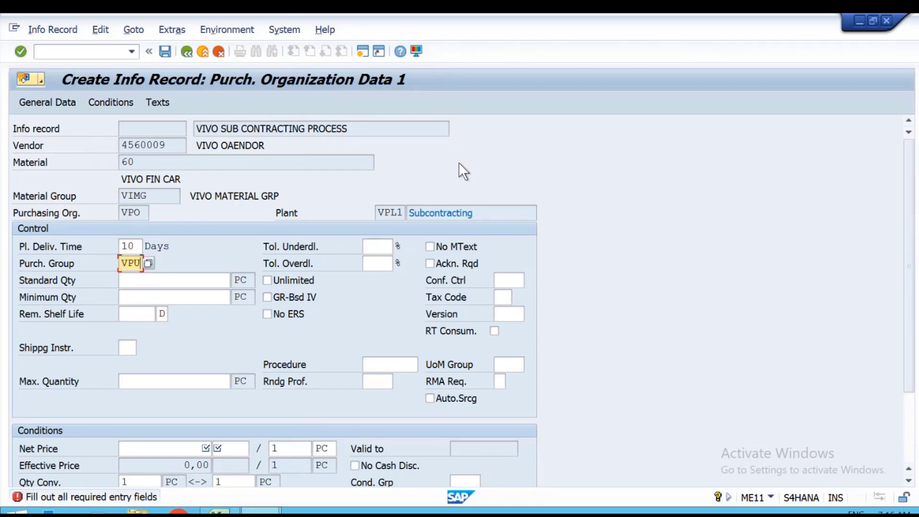
# - Set the info record's net price to 10 USD and confirm the purchasing organization data
pyautogui.click(191, 449)
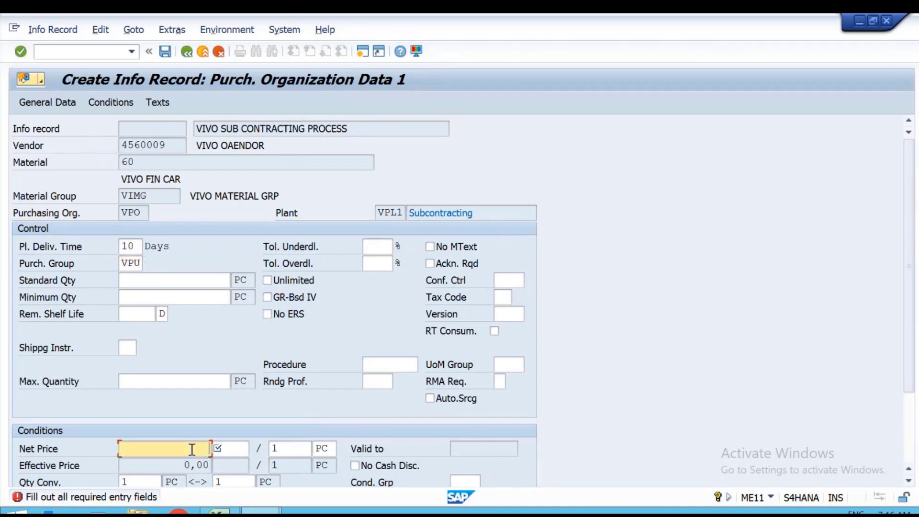
pyautogui.write('10')
pyautogui.press('Tab')
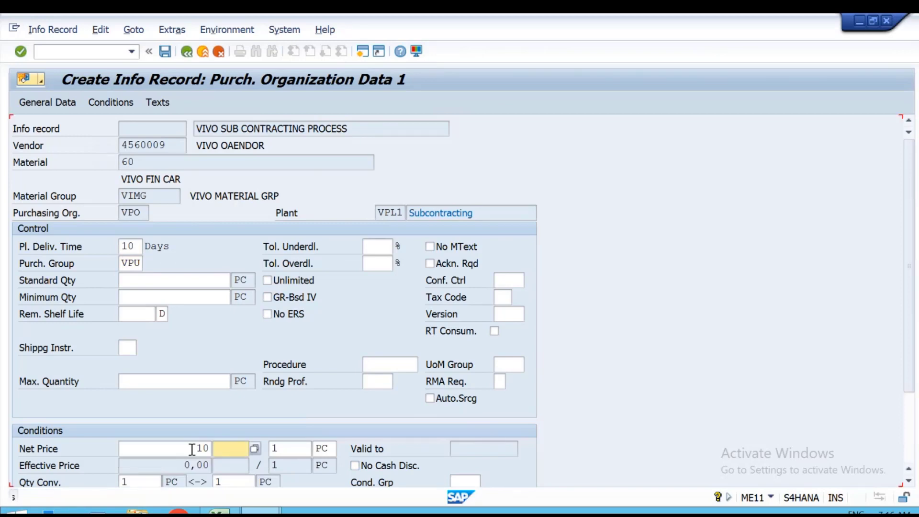
pyautogui.press('Down')
pyautogui.press('Return')
pyautogui.press('Return')
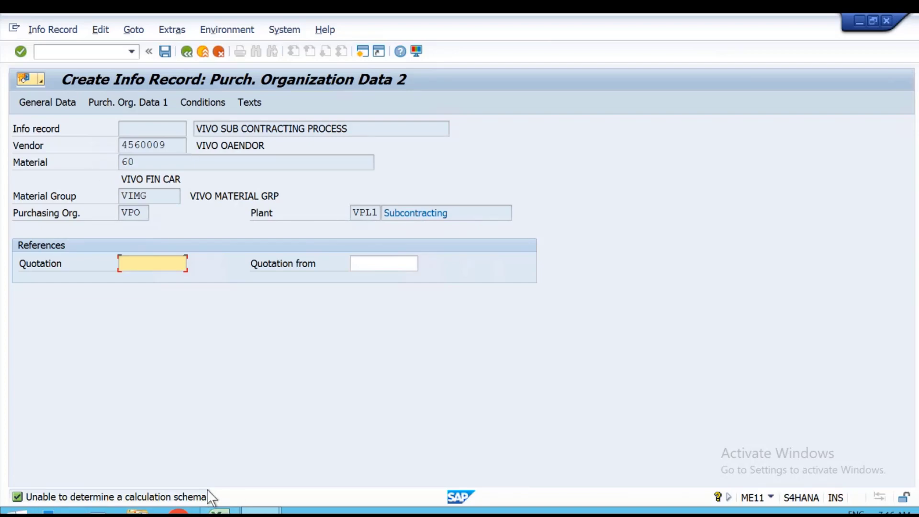
# - Open the info record's gross price condition to check its amount and save the subcontracting info record
pyautogui.click(205, 103)
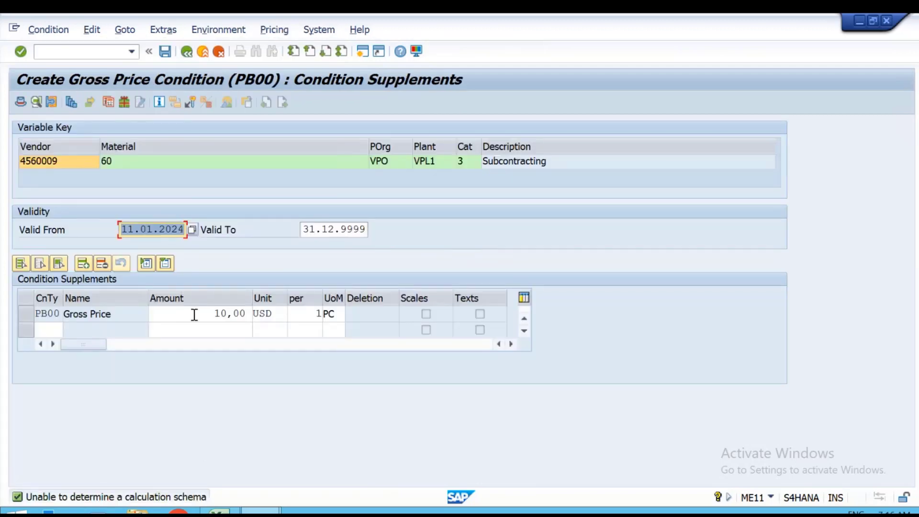
pyautogui.doubleClick(240, 320)
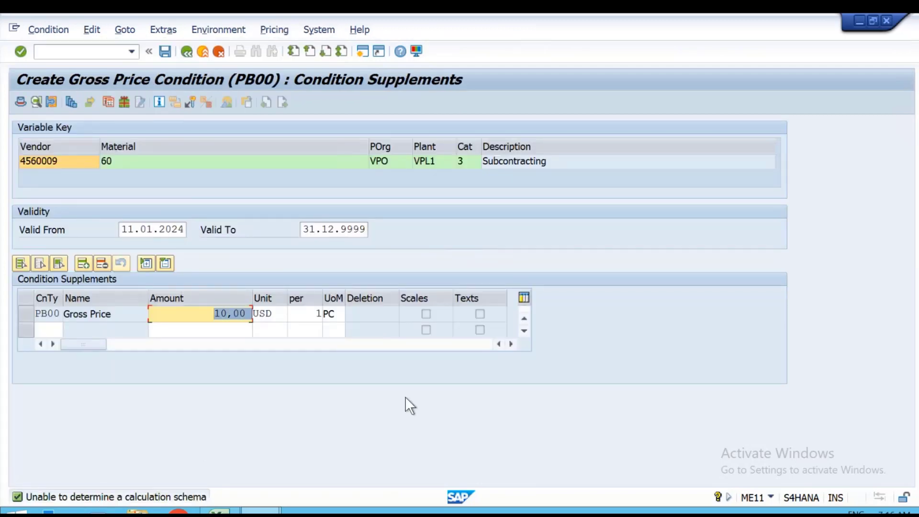
pyautogui.click(165, 51)
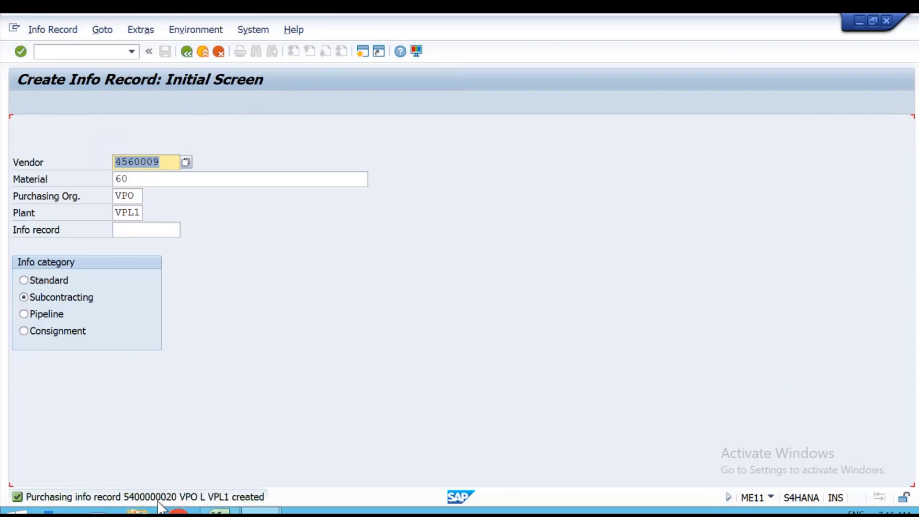
# - Copy the new purchasing info record's number from the creation message's details
pyautogui.click(133, 500)
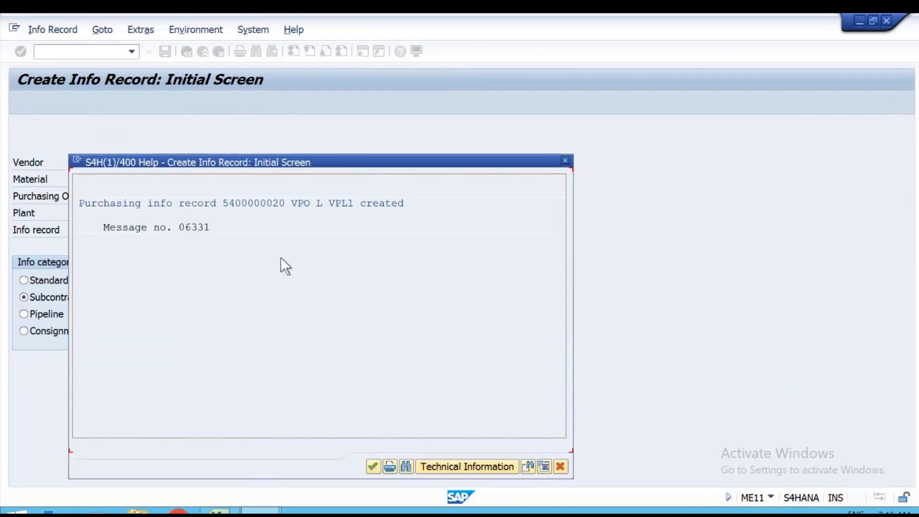
pyautogui.hotkey('ctrl', 'y')
pyautogui.moveTo(224, 205); pyautogui.dragTo(288, 206)
pyautogui.hotkey('ctrl', 'c')
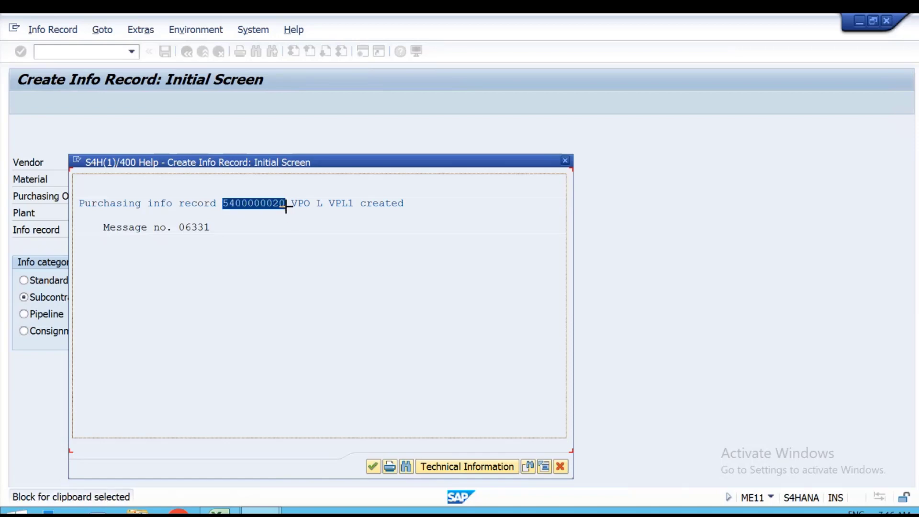
pyautogui.click(565, 161)
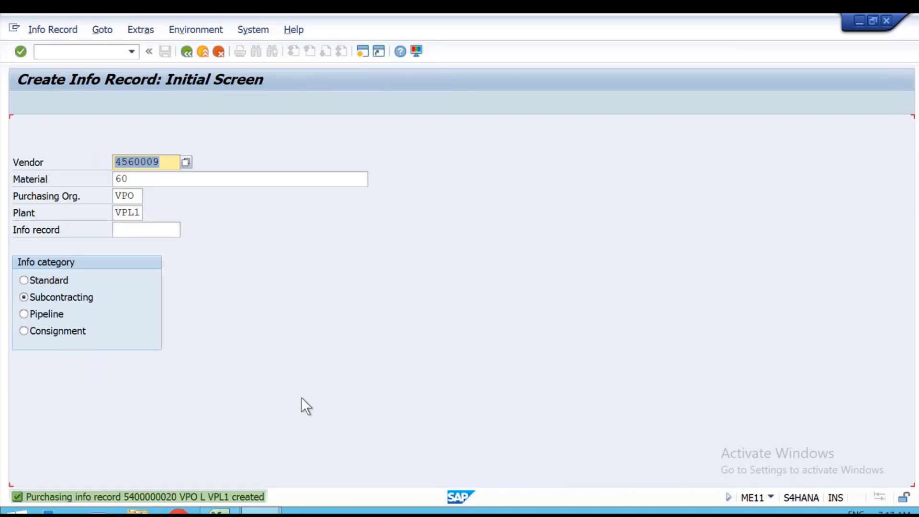
# - Switch to Excel and record the copied info record number in row 17, labelled PIR
pyautogui.hotkey('alt', 'Tab')
pyautogui.click(53, 374)
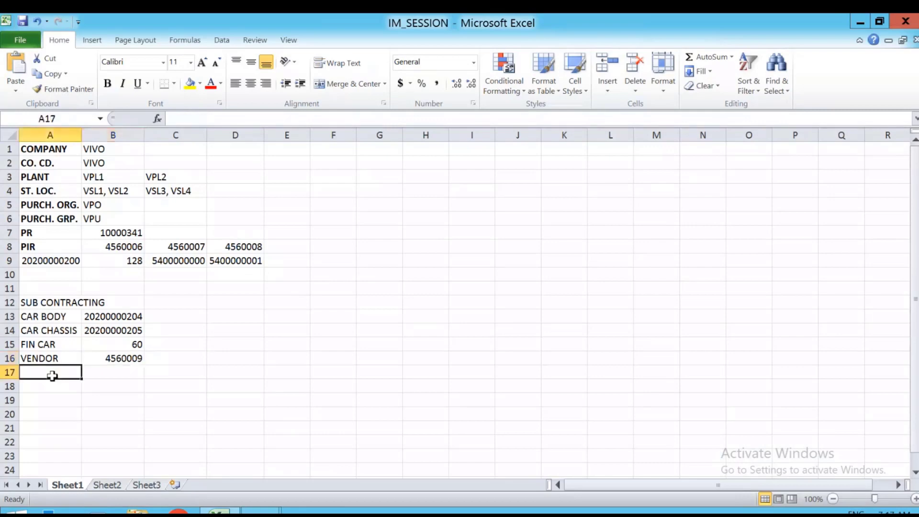
pyautogui.write('PIR')
pyautogui.press('Tab')
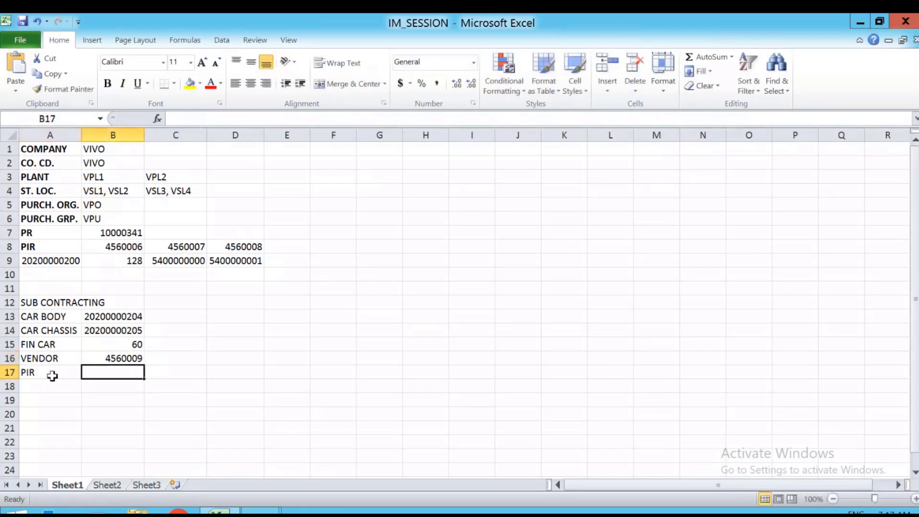
pyautogui.hotkey('ctrl', 'v')
pyautogui.hotkey('alt', 'Tab')
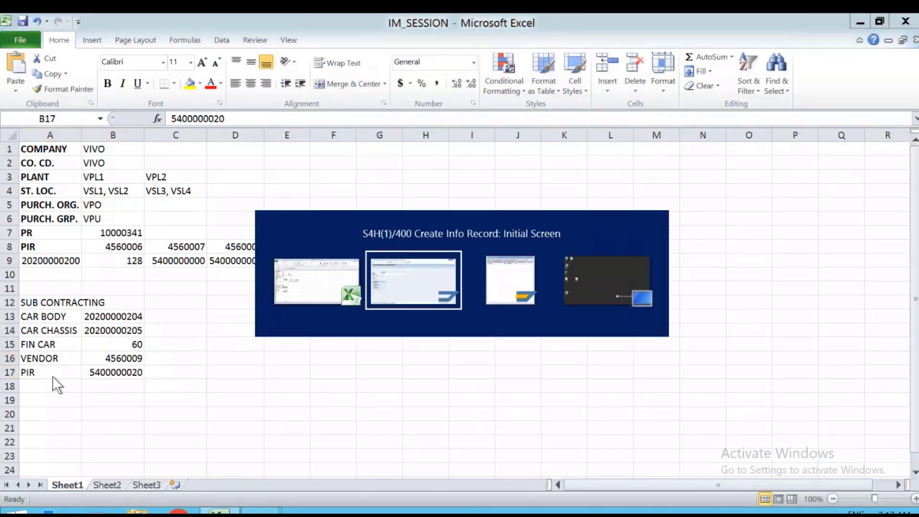
pyautogui.moveTo(705, 13)
pyautogui.click(733, 25)
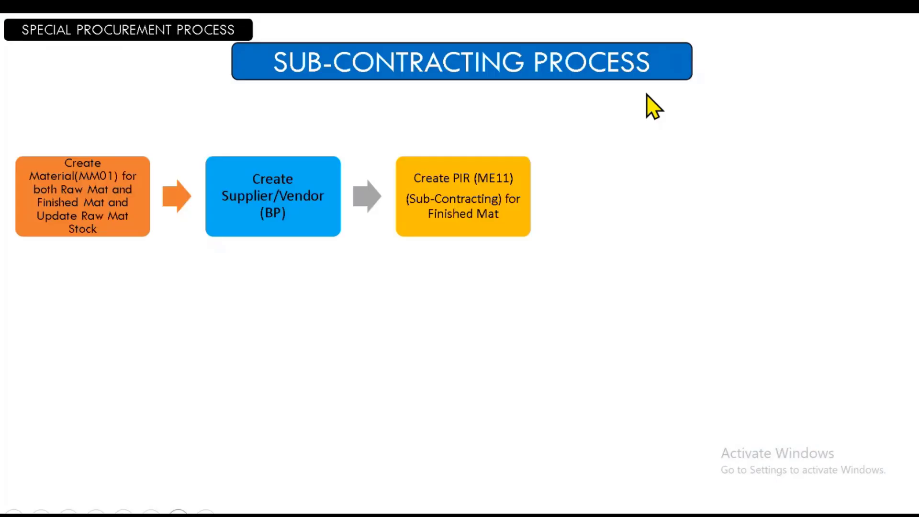
pyautogui.click(568, 278)
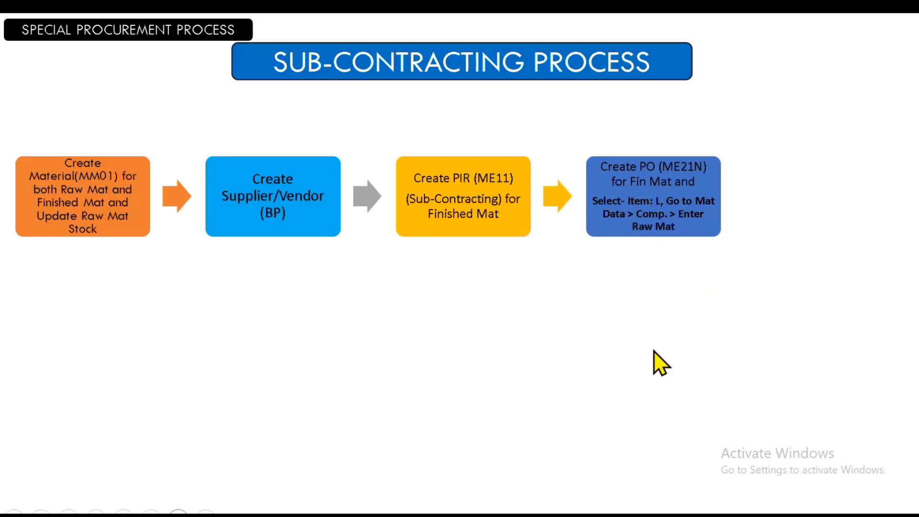
# - Switch back to SAP and start transaction ME21N for creating a purchase order
pyautogui.hotkey('alt', 'Tab')
pyautogui.click(103, 47)
pyautogui.write('/NME21N')
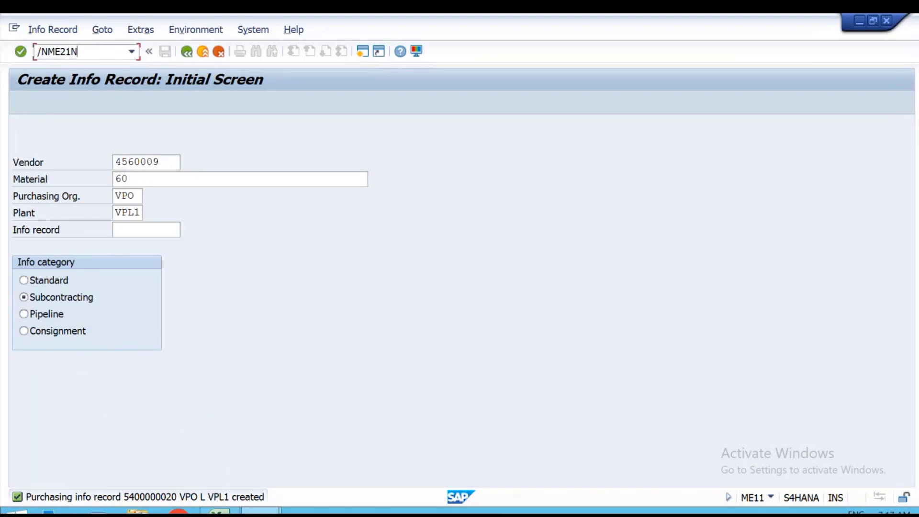
pyautogui.press('Return')
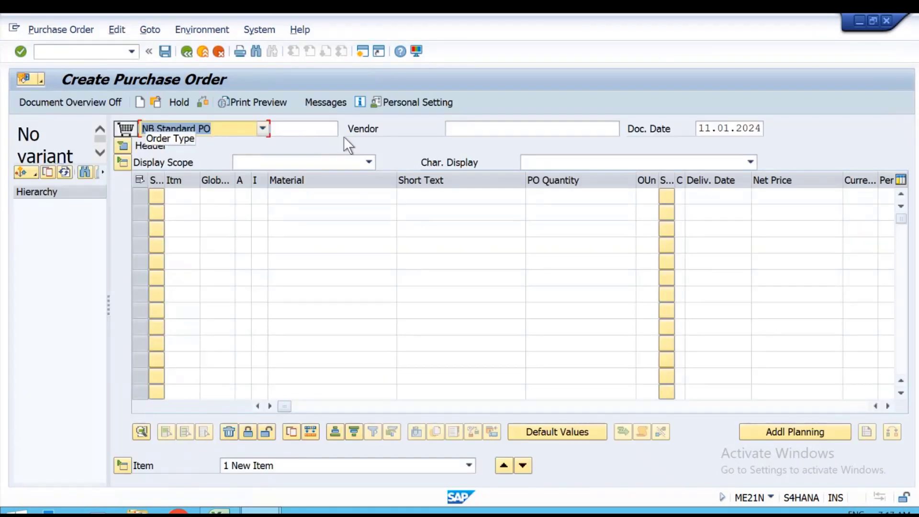
# - Set the purchase order's type to VB VIVO PO DOC. TYPE and enter the VIVO OAENDOR supplier's number as vendor
pyautogui.click(240, 130)
pyautogui.click(475, 105)
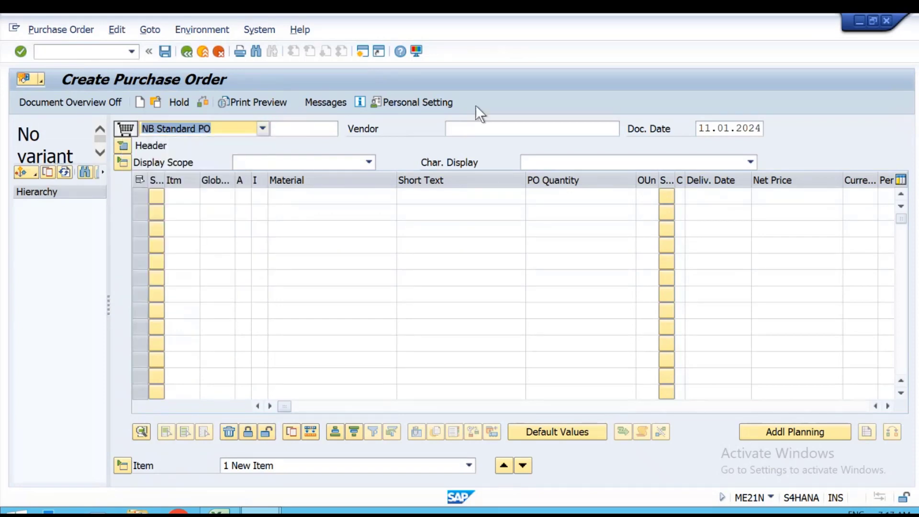
pyautogui.click(486, 129)
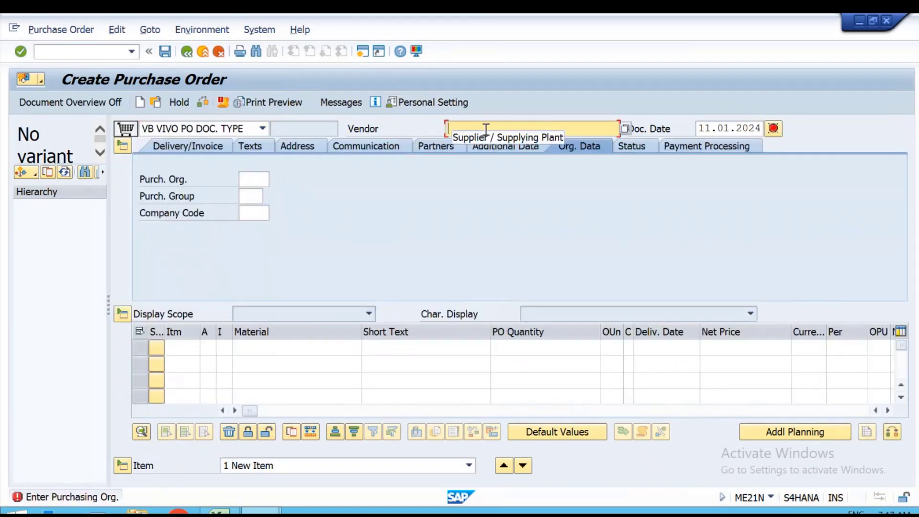
pyautogui.click(486, 130)
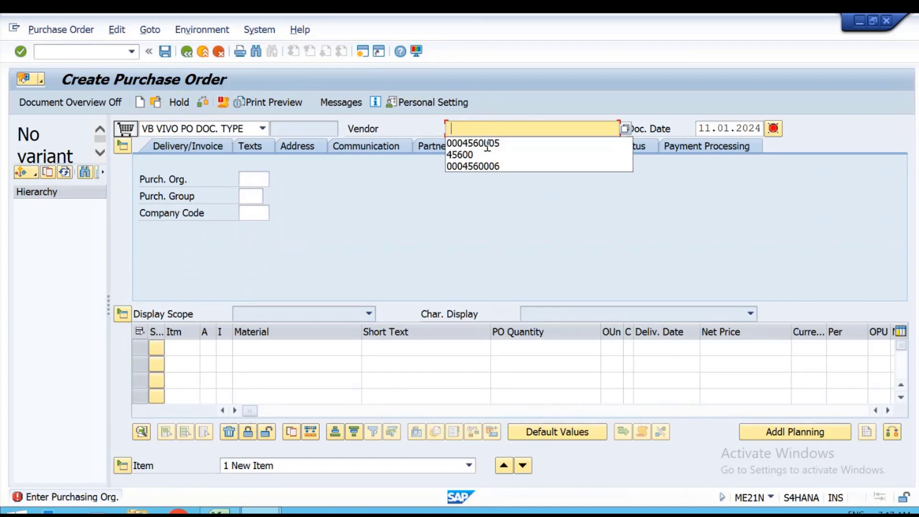
pyautogui.click(487, 143)
pyautogui.press('BackSpace')
pyautogui.write('9')
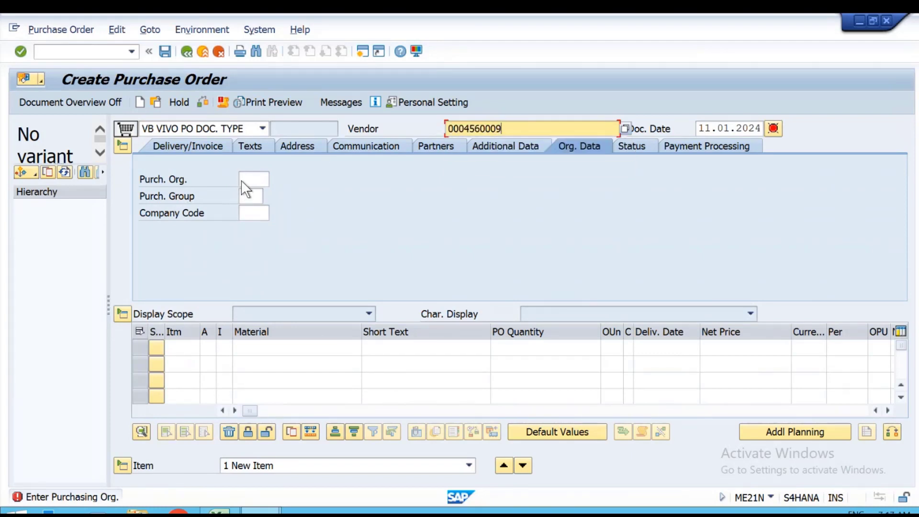
# - Enter purchasing organization VPO and purchasing group VPU in the order's organizational data
pyautogui.click(244, 181)
pyautogui.click(242, 198)
pyautogui.click(249, 210)
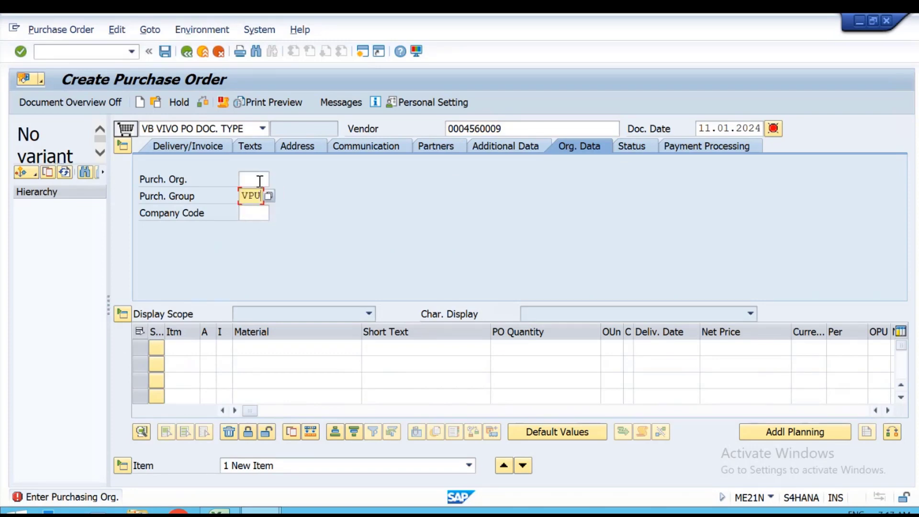
pyautogui.click(259, 181)
pyautogui.click(261, 195)
pyautogui.click(257, 214)
pyautogui.click(288, 347)
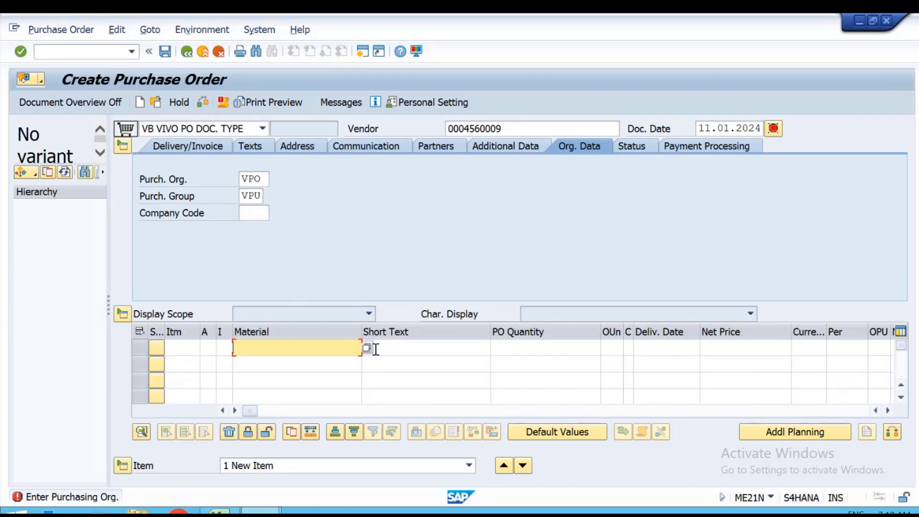
pyautogui.write('60')
pyautogui.press('BackSpace')
pyautogui.press('BackSpace')
# - Fill the first order item with item category L, material 60 and a PO quantity of 10
pyautogui.click(230, 350)
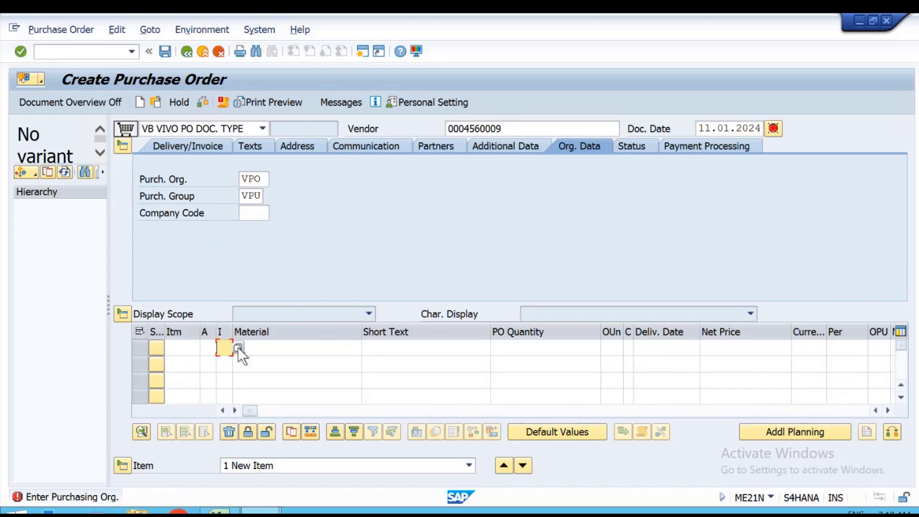
pyautogui.click(238, 347)
pyautogui.doubleClick(77, 254)
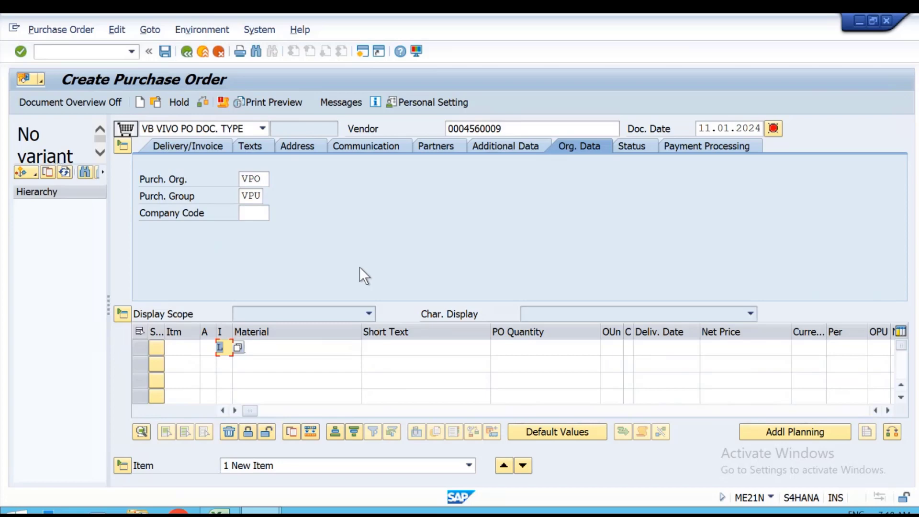
pyautogui.click(513, 348)
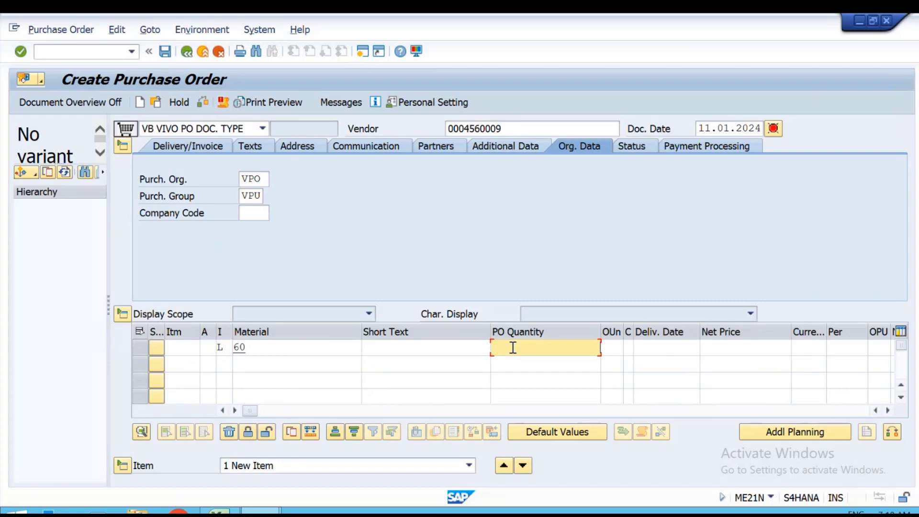
pyautogui.write('10')
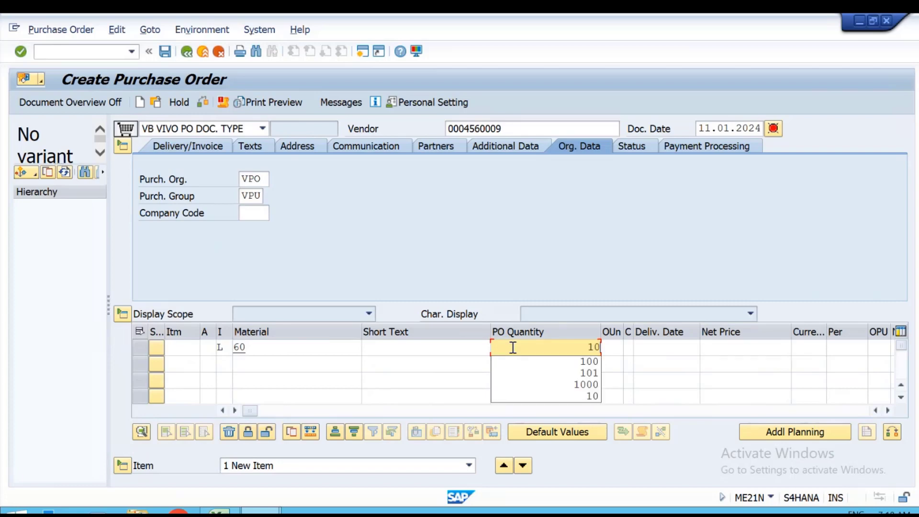
# - Assign plant VPL1 and storage location VSL1 to the order item and confirm the entries
pyautogui.press('Tab')
pyautogui.press('Tab')
pyautogui.press('Tab')
pyautogui.press('Tab')
pyautogui.press('Tab')
pyautogui.press('Tab')
pyautogui.press('Tab')
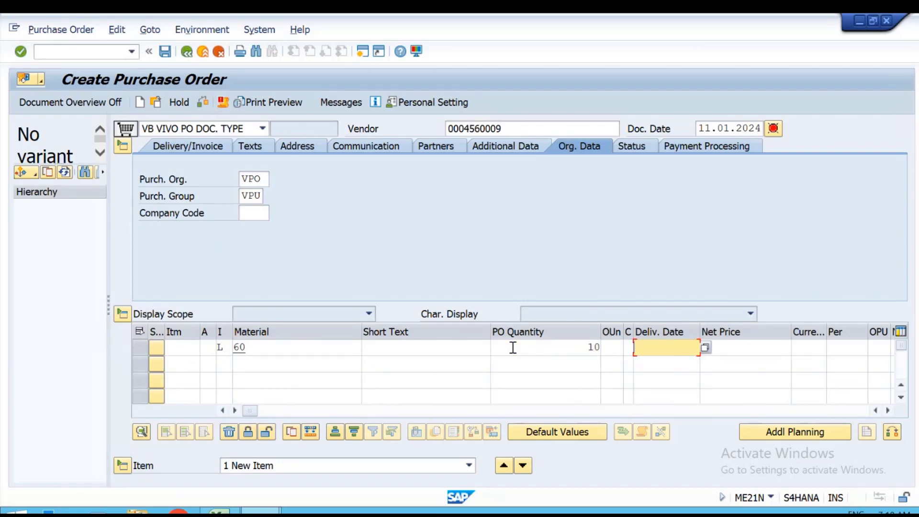
pyautogui.press('Tab')
pyautogui.press('Tab')
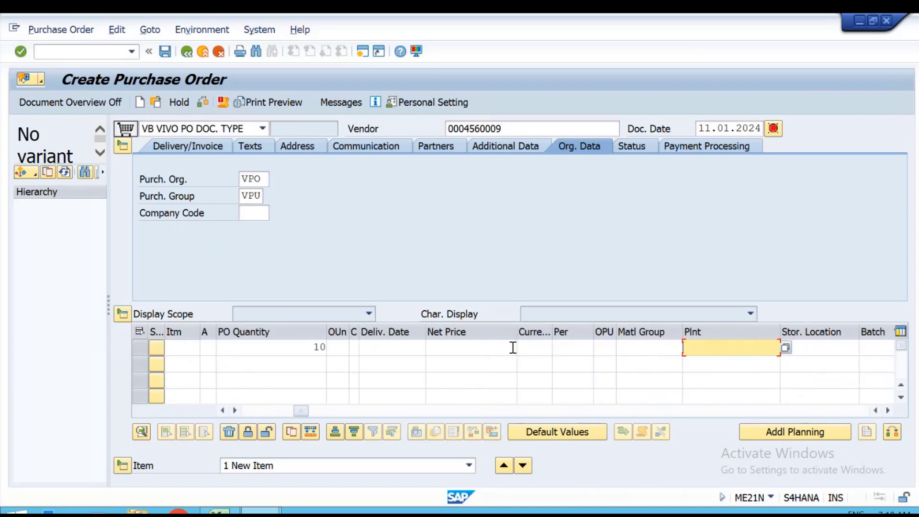
pyautogui.write('V')
pyautogui.press('Down')
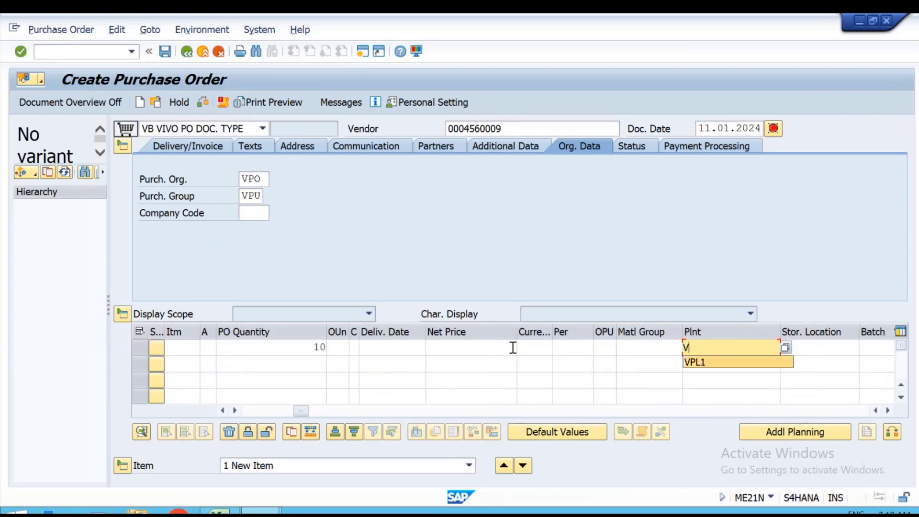
pyautogui.press('Tab')
pyautogui.press('Down')
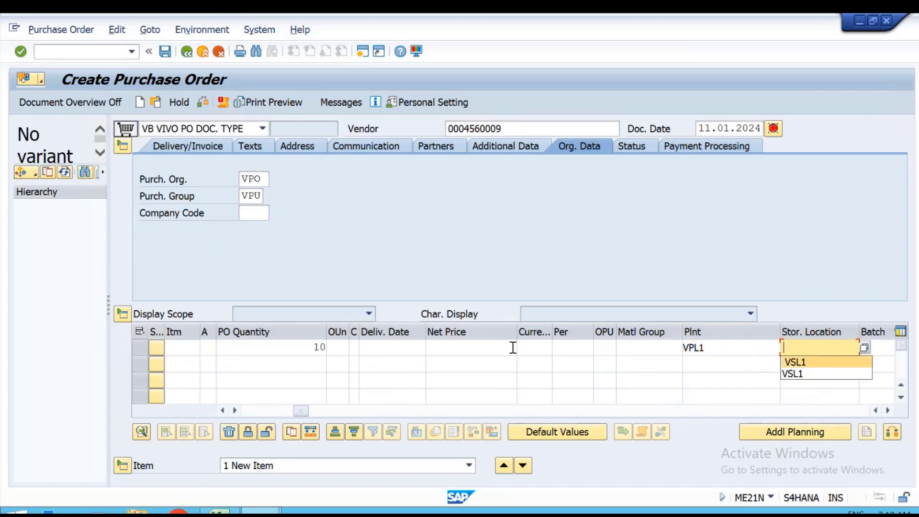
pyautogui.press('Return')
pyautogui.press('Return')
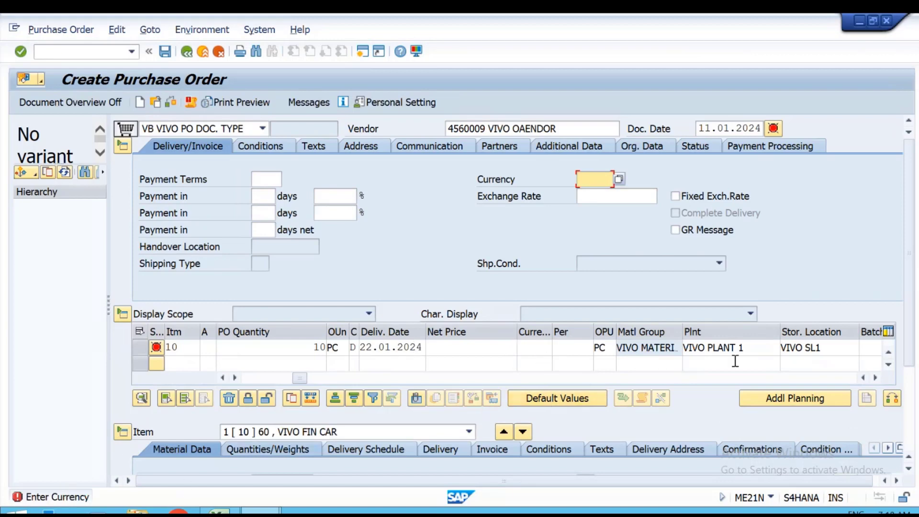
# - Set the order item's net price to 10 USD and confirm it
pyautogui.click(503, 346)
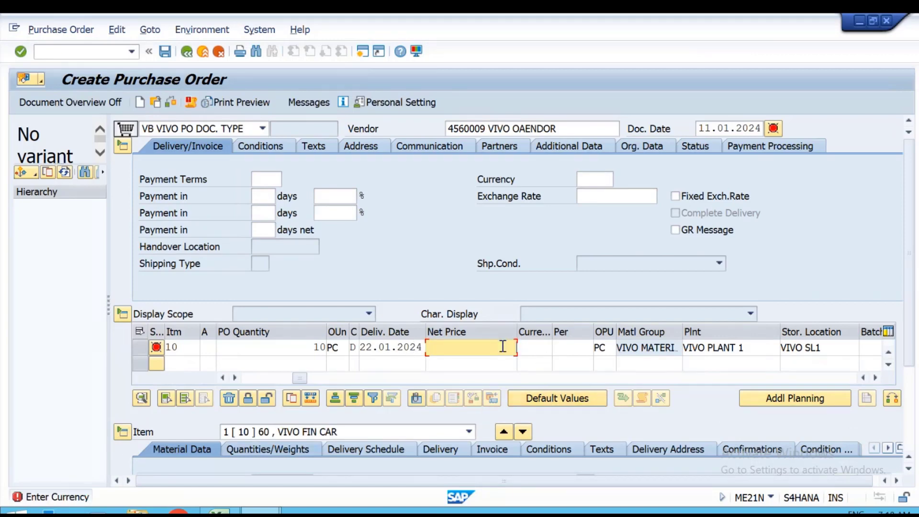
pyautogui.write('10')
pyautogui.press('Tab')
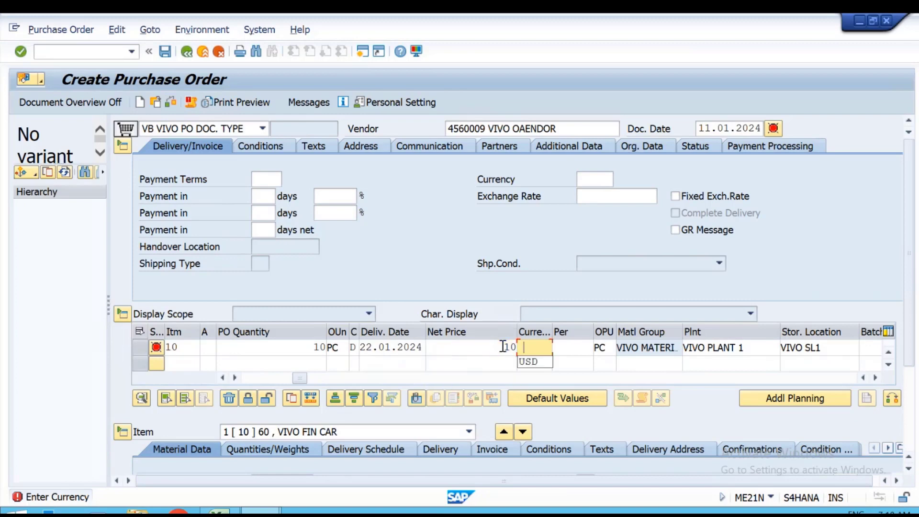
pyautogui.write('USD')
pyautogui.press('Return')
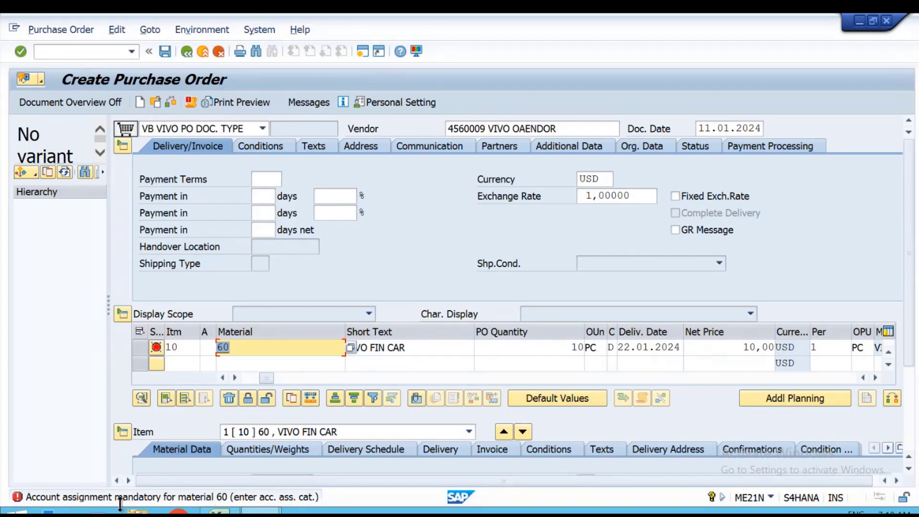
# - Open the details of the account assignment message for material 60
pyautogui.doubleClick(243, 495)
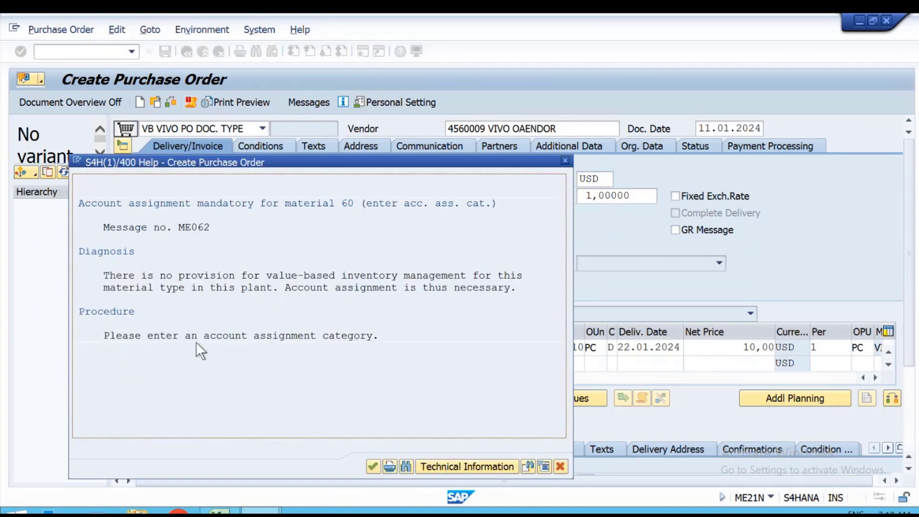
# - Close the message help and look through the account assignment categories available for the order item
pyautogui.click(565, 161)
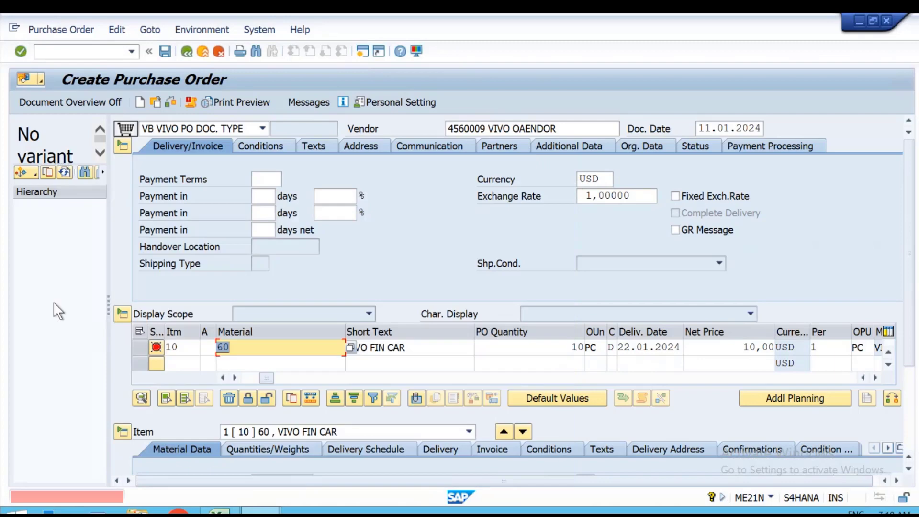
pyautogui.click(211, 347)
pyautogui.click(220, 348)
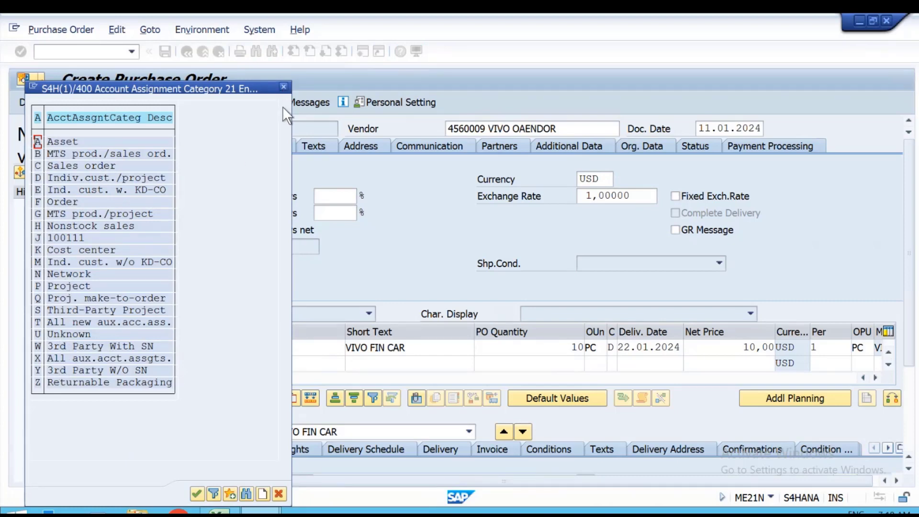
pyautogui.click(283, 87)
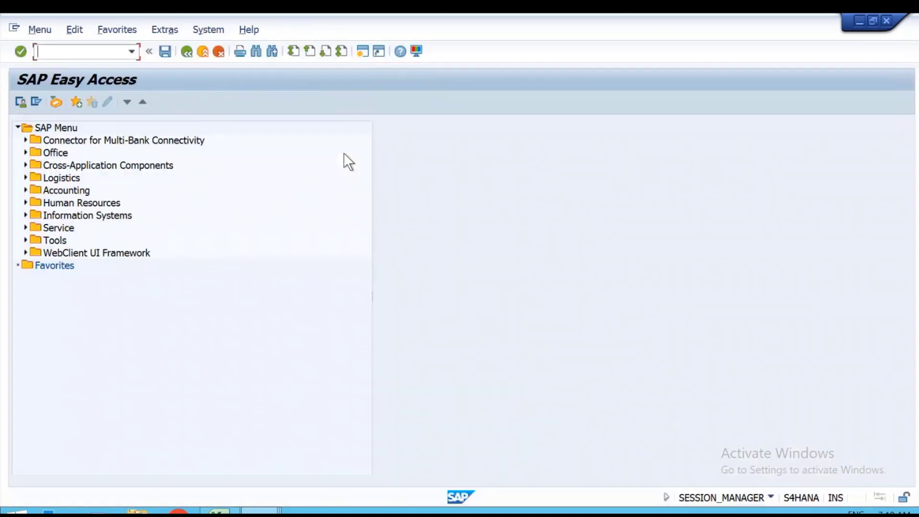
# - Open the material types configuration with transaction OMS2 and locate material type FERT
pyautogui.write('/N')
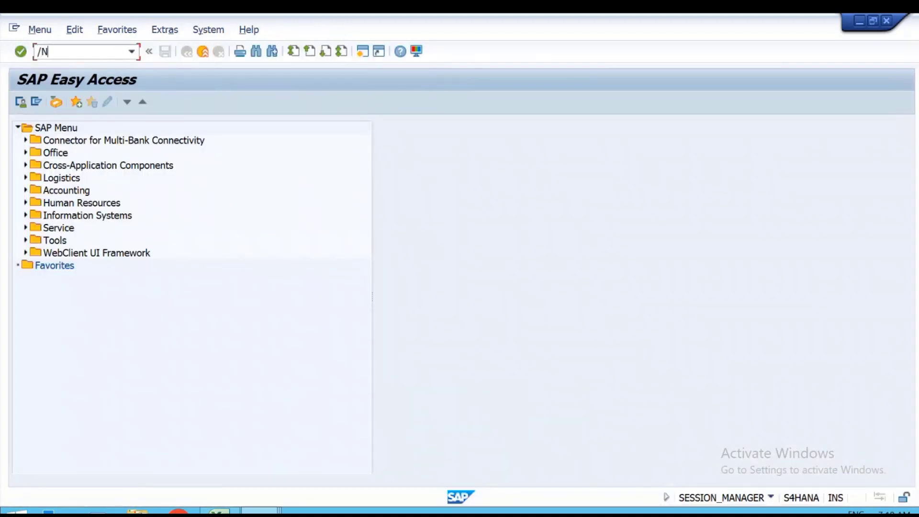
pyautogui.write('OMS2')
pyautogui.press('Return')
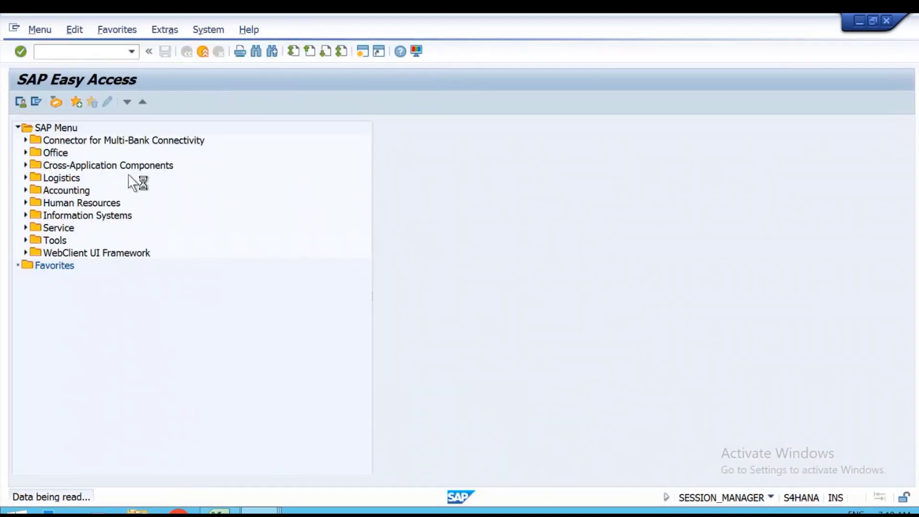
pyautogui.click(317, 342)
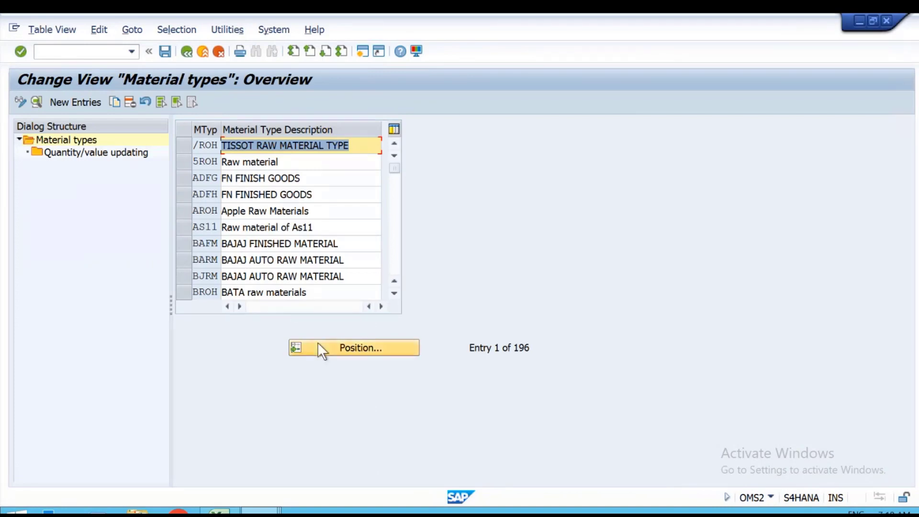
pyautogui.write('FERT')
pyautogui.press('Return')
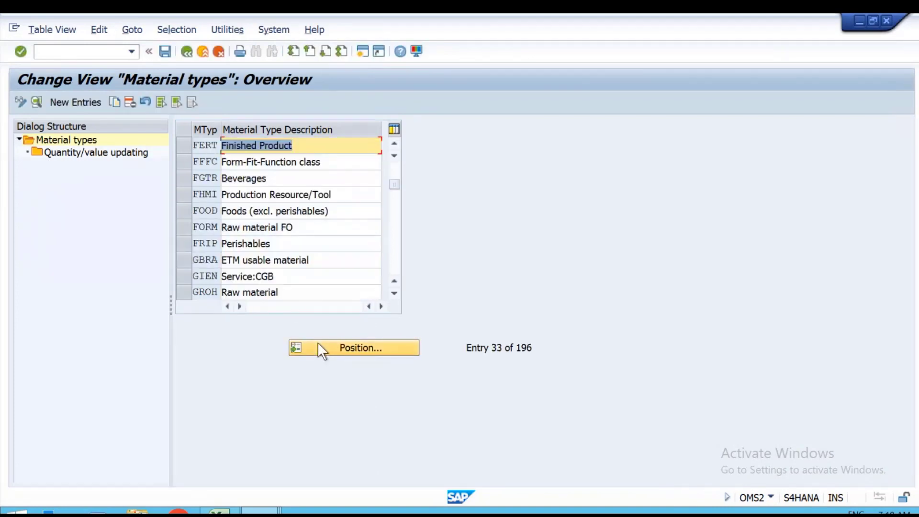
# - Open quantity/value updating for material type FERT and locate the entry for valuation area VPL1
pyautogui.click(185, 143)
pyautogui.click(132, 153)
pyautogui.doubleClick(131, 151)
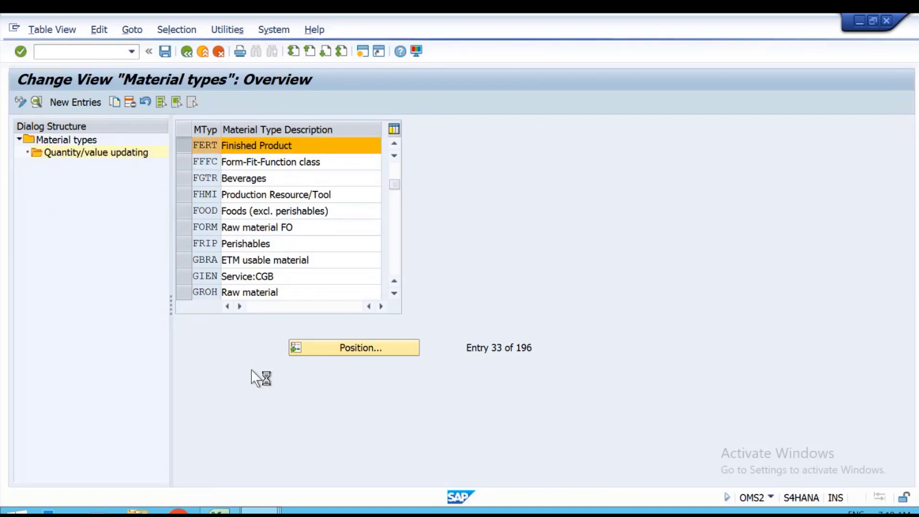
pyautogui.click(330, 347)
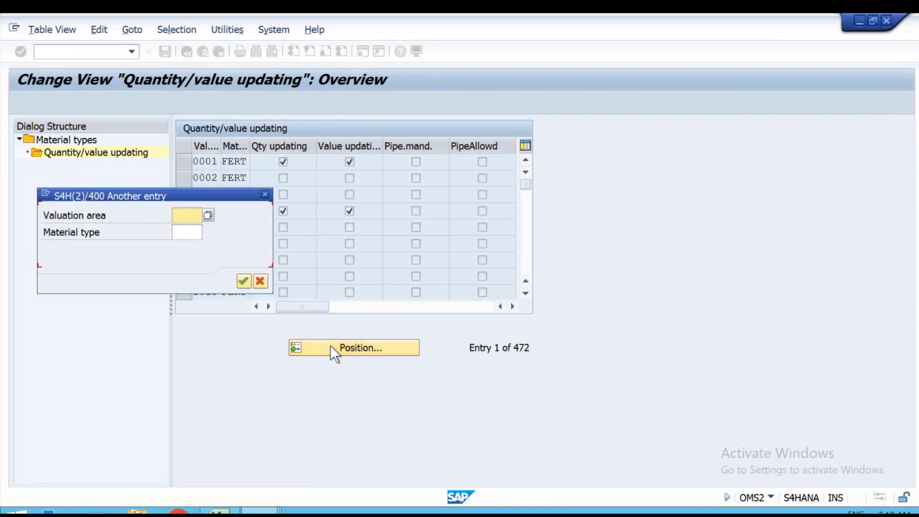
pyautogui.write('VPL1')
pyautogui.press('Tab')
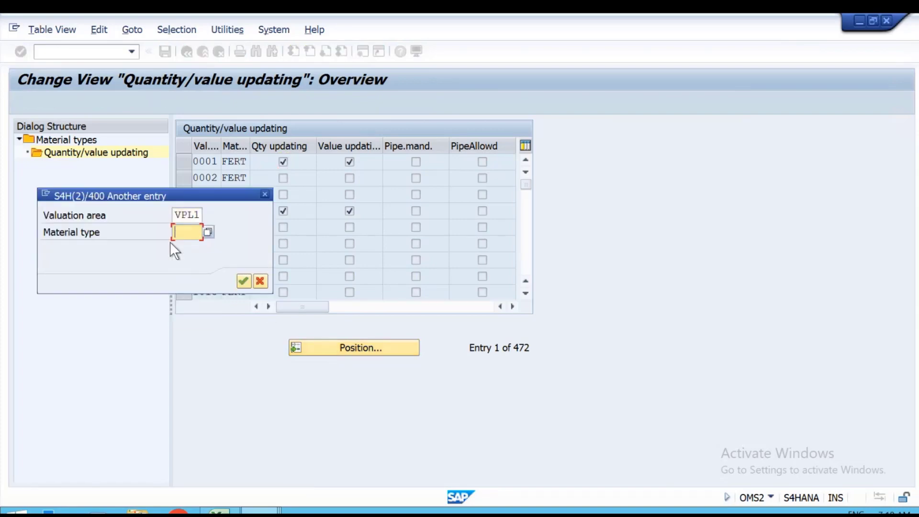
pyautogui.write('FERT')
pyautogui.press('Return')
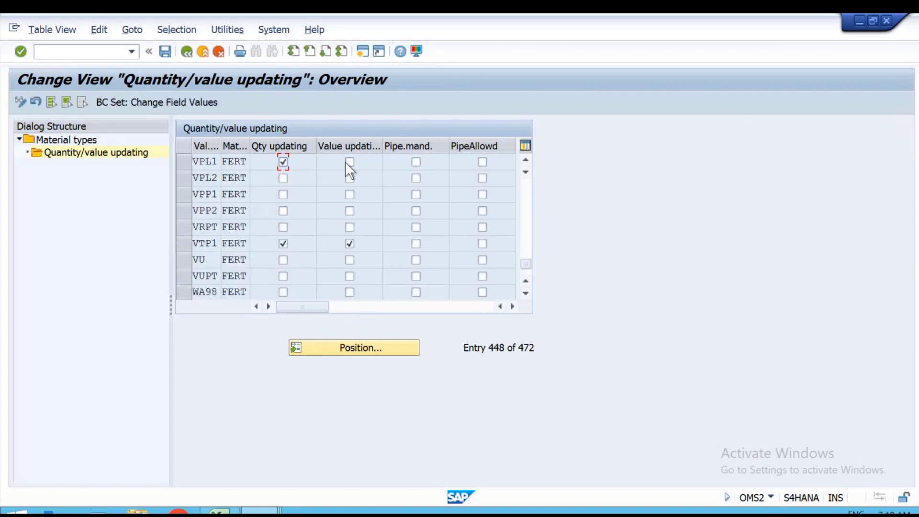
# - Enable value updating for FERT in valuation area VPL1 and quantity updating in VPL2, and save the settings
pyautogui.click(347, 163)
pyautogui.click(283, 178)
pyautogui.hotkey('ctrl', 's')
pyautogui.press('Return')
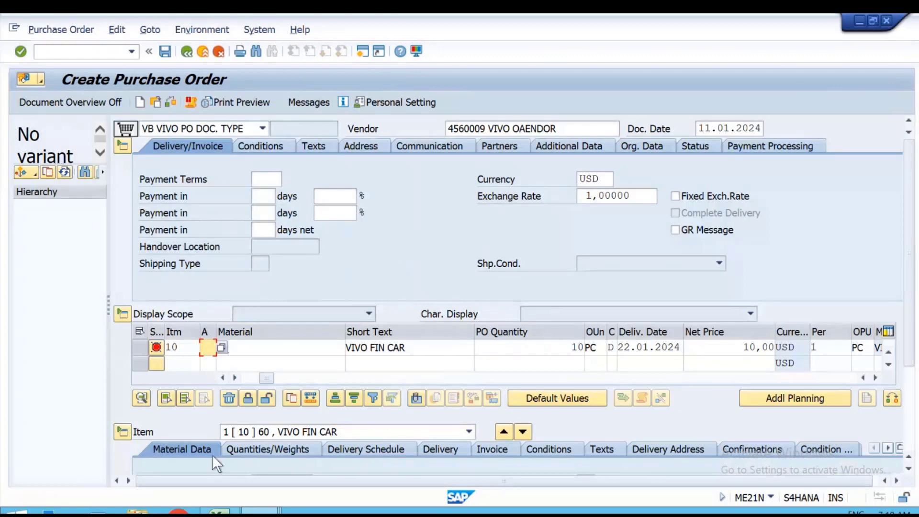
# - Check the purchase order for messages and restart purchase order creation with an empty form
pyautogui.click(170, 102)
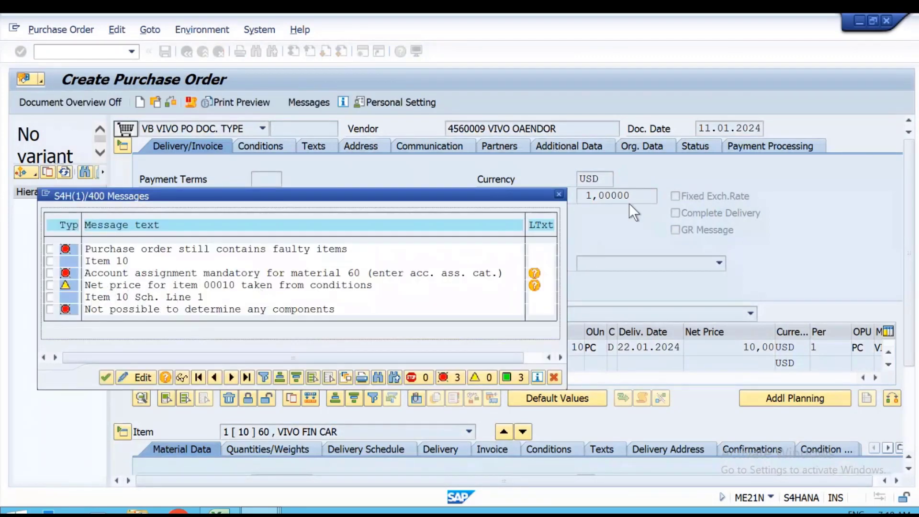
pyautogui.click(559, 195)
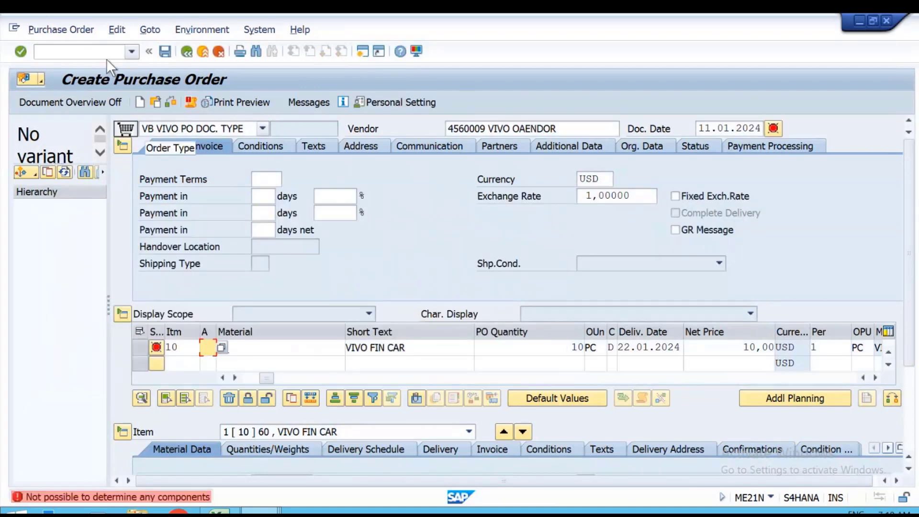
pyautogui.click(106, 53)
pyautogui.click(74, 79)
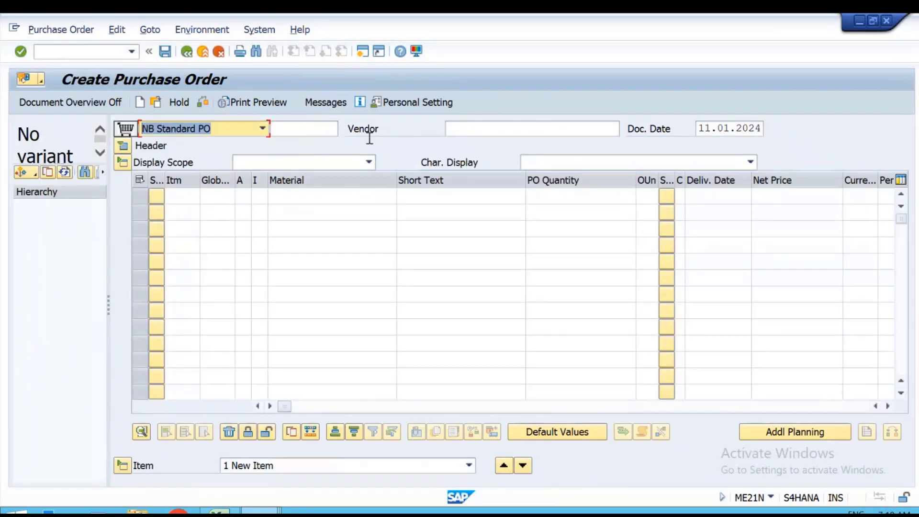
# - Set the order type to VB VIVO PO DOC. TYPE and enter the VIVO vendor's number
pyautogui.click(245, 128)
pyautogui.click(191, 282)
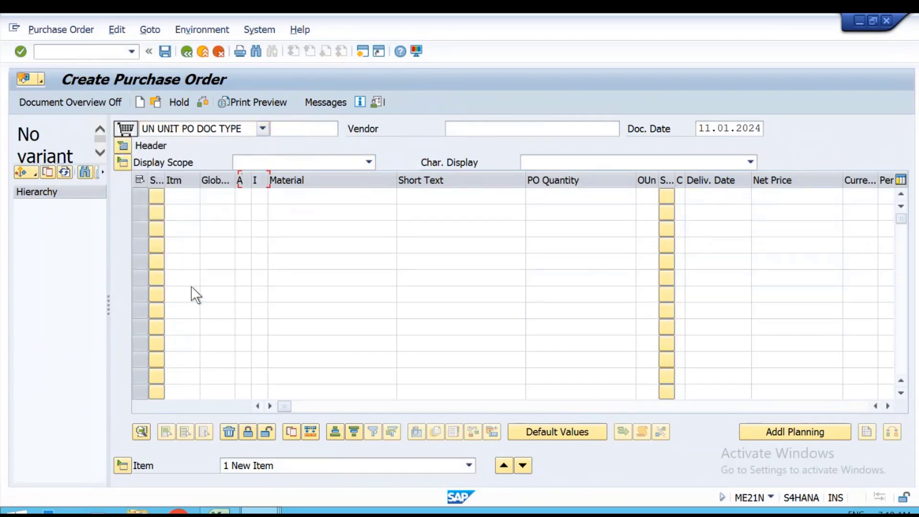
pyautogui.click(260, 128)
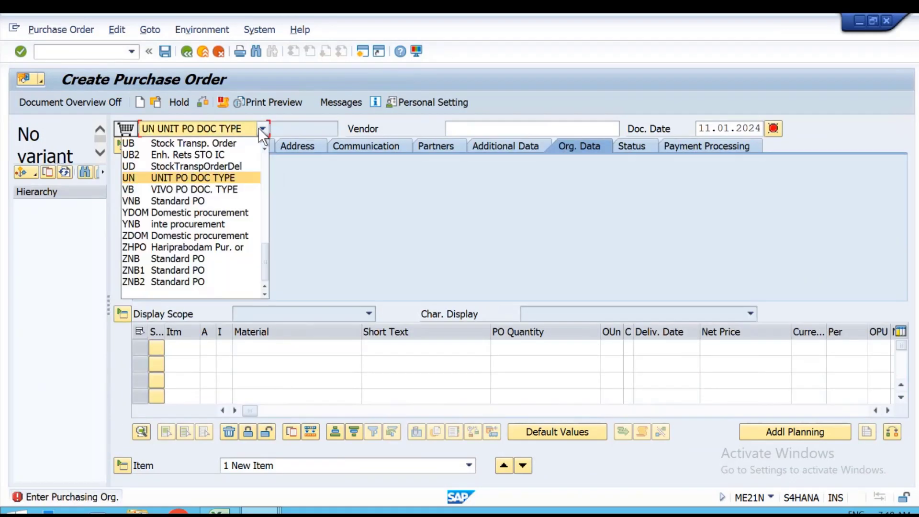
pyautogui.click(184, 188)
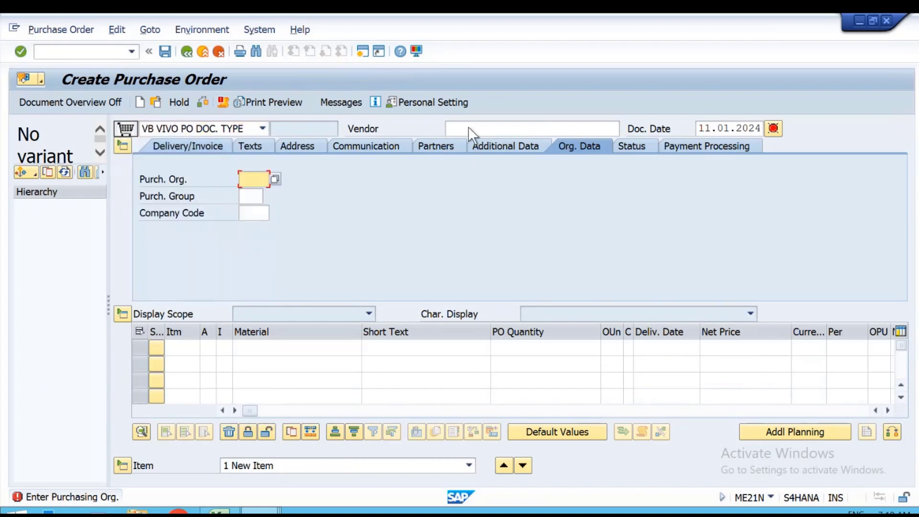
pyautogui.click(469, 128)
pyautogui.click(467, 143)
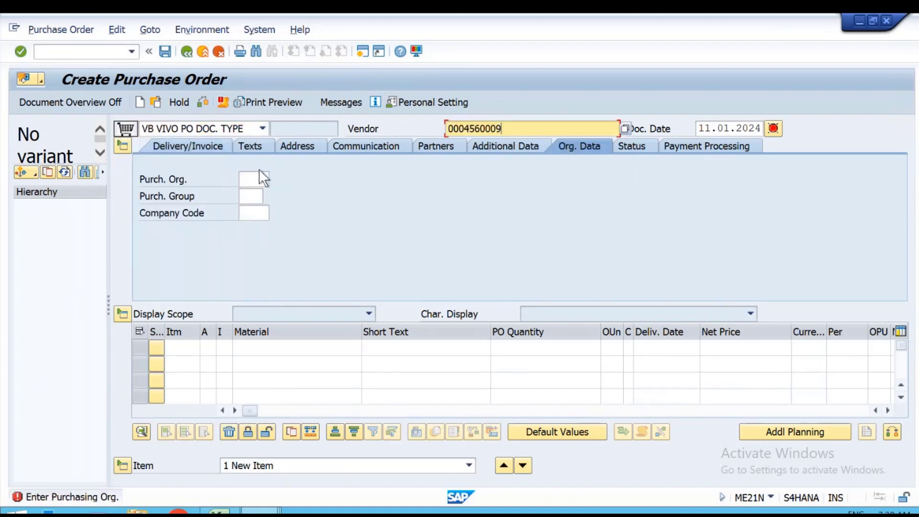
# - Fill the organizational data with purchasing organization VPO, purchasing group VPU and company code VIVO
pyautogui.click(255, 178)
pyautogui.click(255, 191)
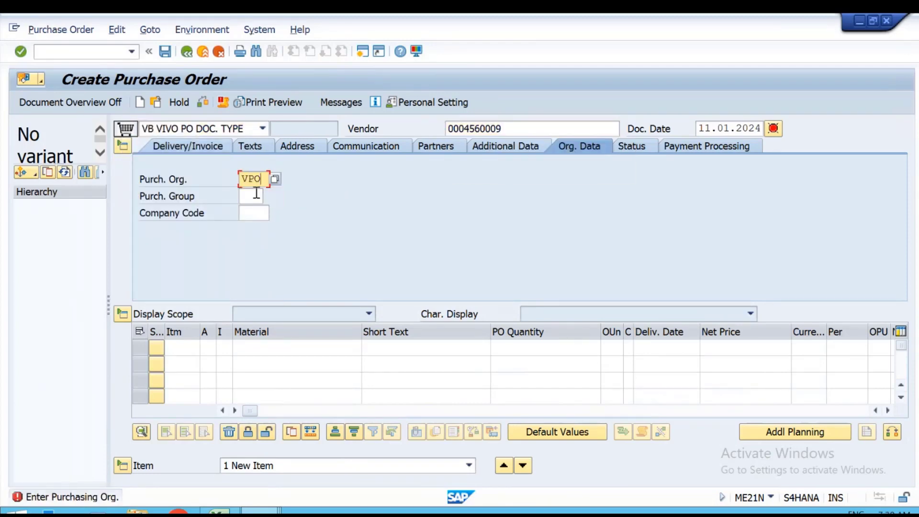
pyautogui.click(256, 194)
pyautogui.click(249, 210)
pyautogui.click(254, 212)
pyautogui.click(254, 226)
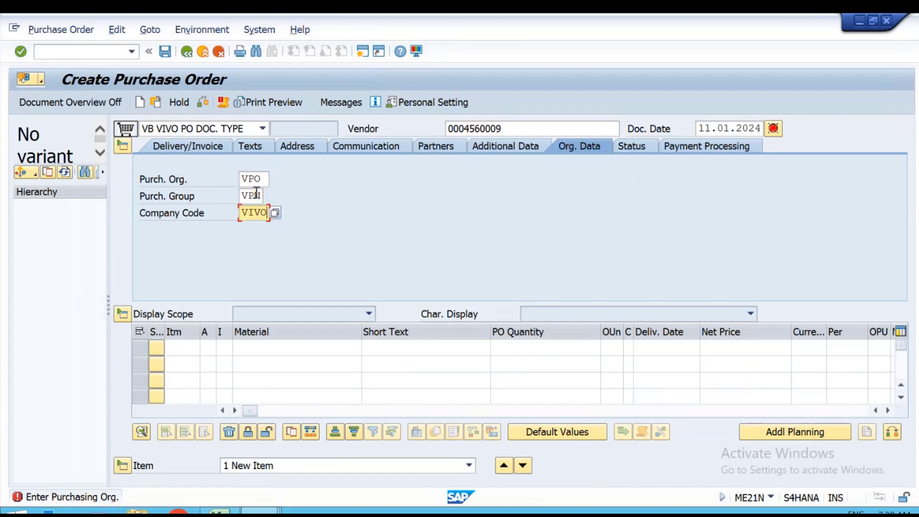
# - Enter material 60 as the first order item with a PO quantity of 10 and a net price of 10 USD
pyautogui.click(252, 345)
pyautogui.write('60')
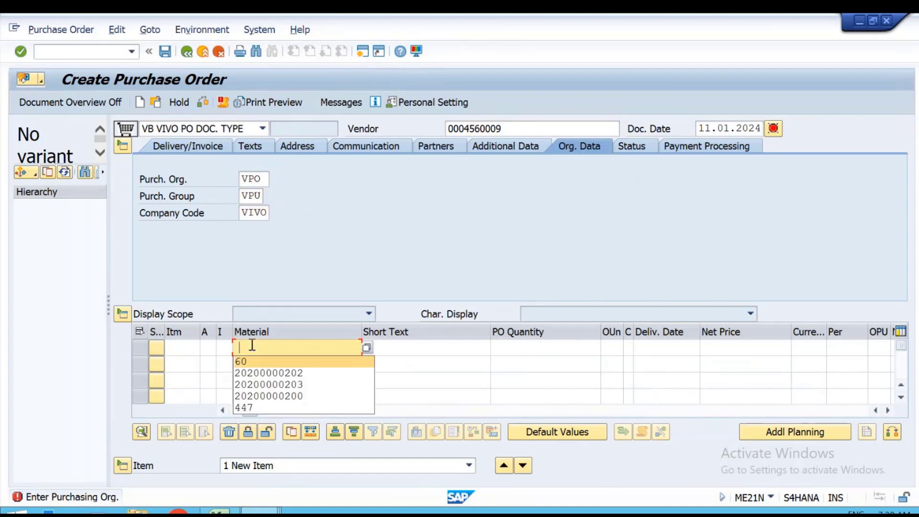
pyautogui.press('Tab')
pyautogui.press('Tab')
pyautogui.press('Down')
pyautogui.press('Tab')
pyautogui.press('Tab')
pyautogui.press('Tab')
pyautogui.press('Tab')
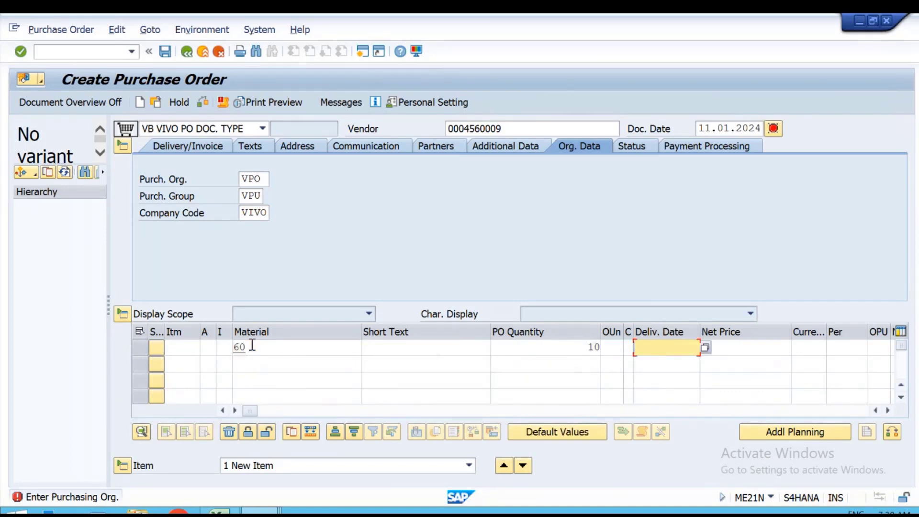
pyautogui.press('Down')
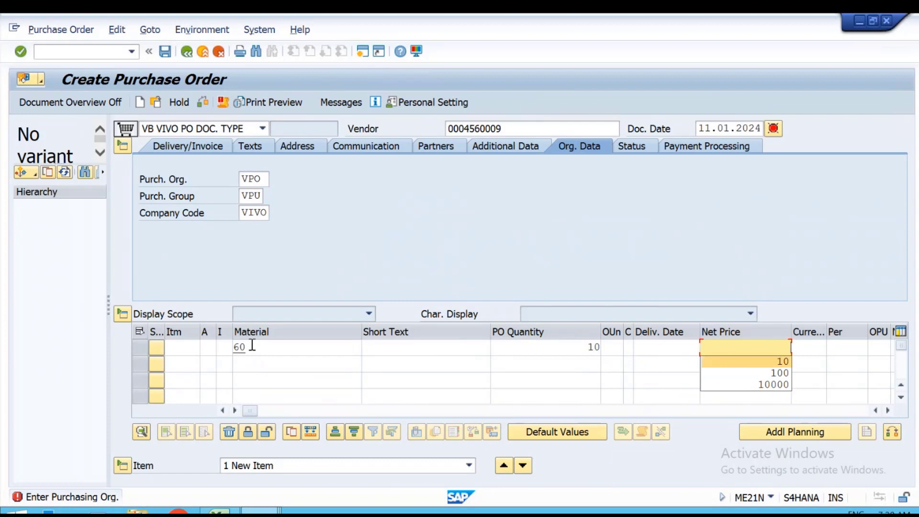
pyautogui.press('Tab')
pyautogui.press('Down')
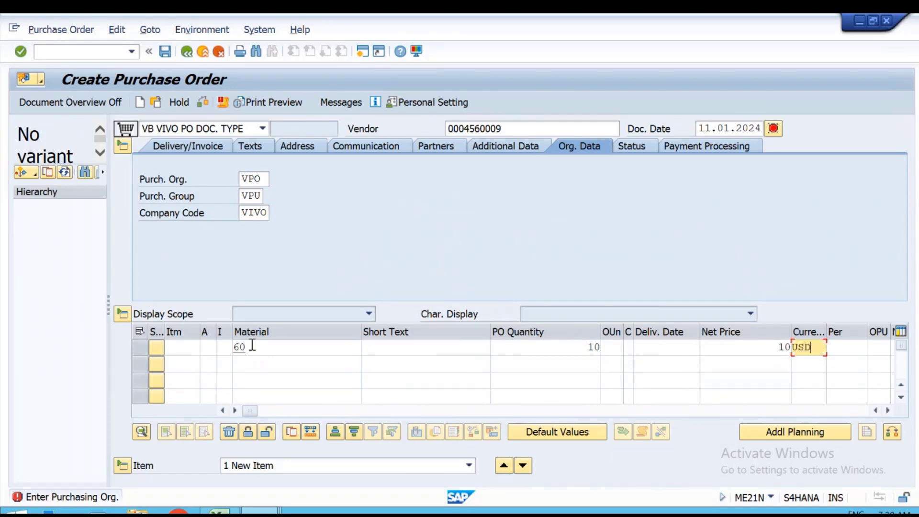
# - Assign plant VPL1 and storage location VSL1 to the order item and confirm the entries
pyautogui.press('Tab')
pyautogui.press('Tab')
pyautogui.press('Down')
pyautogui.press('Tab')
pyautogui.press('Down')
pyautogui.press('Tab')
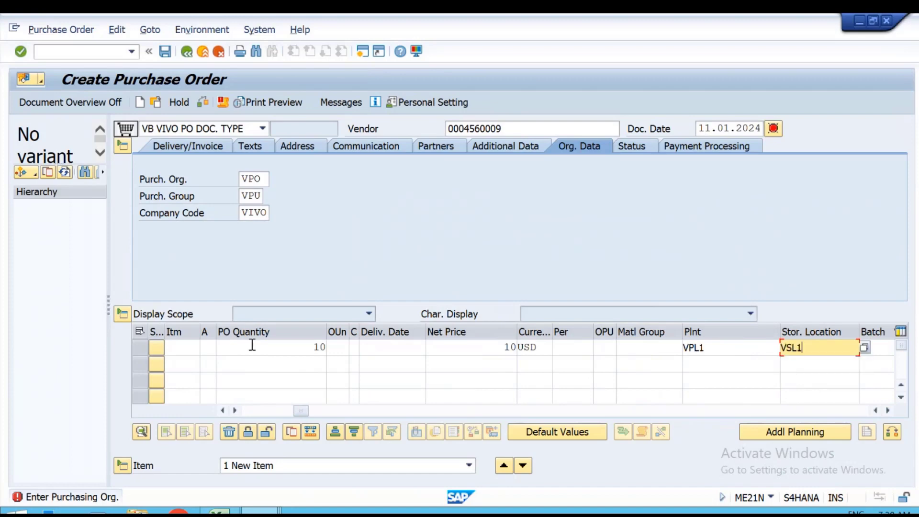
pyautogui.press('Return')
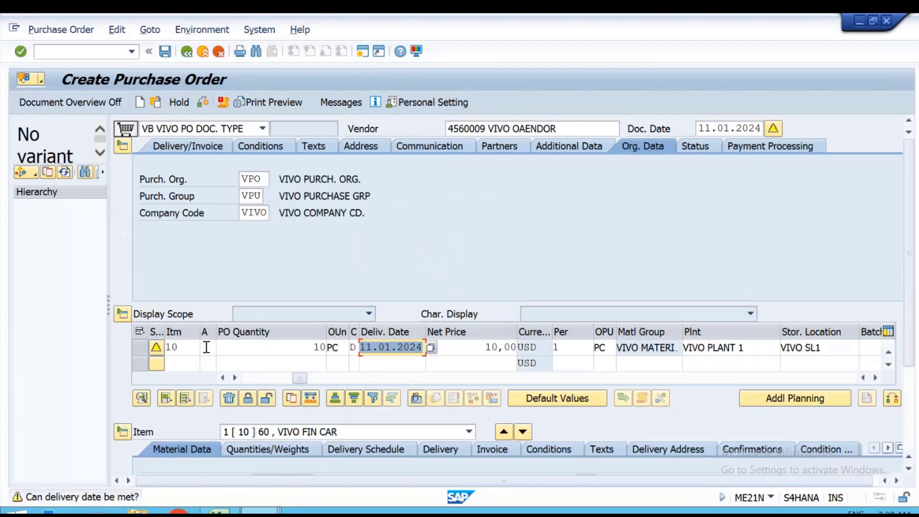
# - Set the item category of the VIVO FIN CAR item to L and confirm it
pyautogui.moveTo(299, 381); pyautogui.dragTo(268, 381)
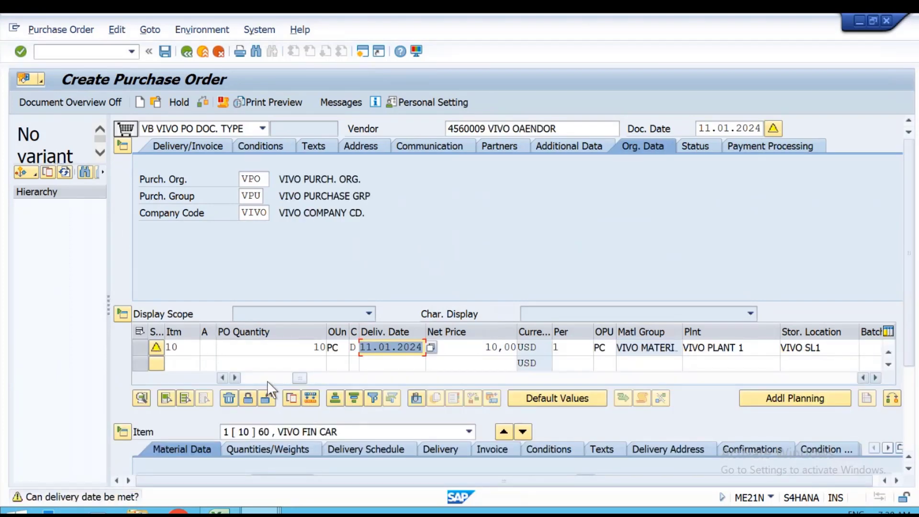
pyautogui.click(236, 380)
pyautogui.click(226, 347)
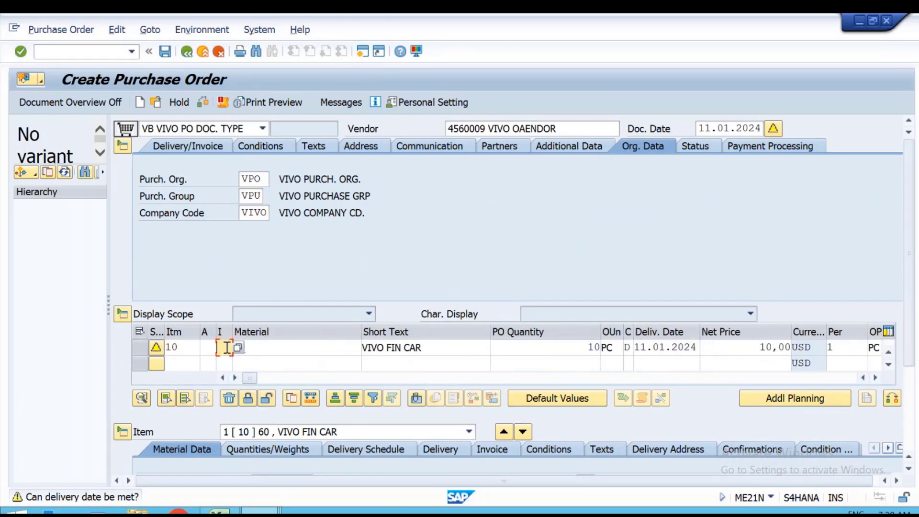
pyautogui.write('L')
pyautogui.press('Return')
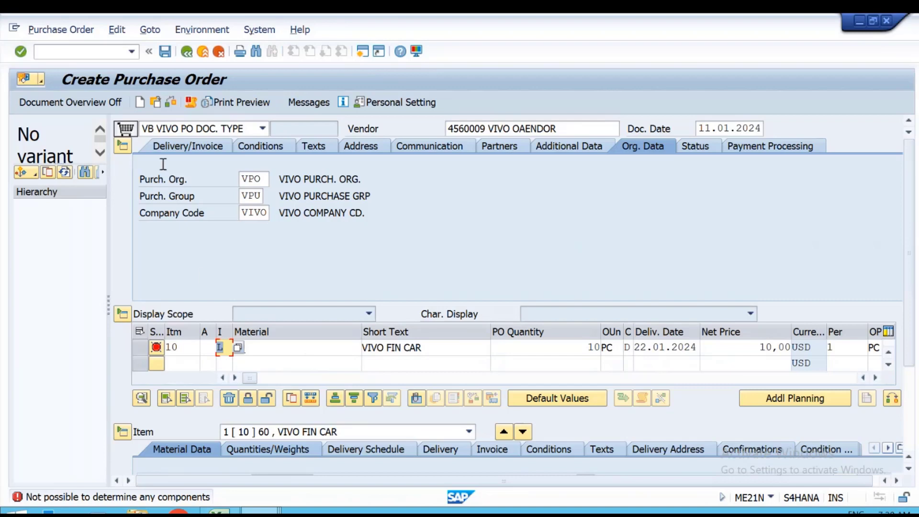
# - Collapse the order header and open the component list from the item's material data
pyautogui.click(123, 146)
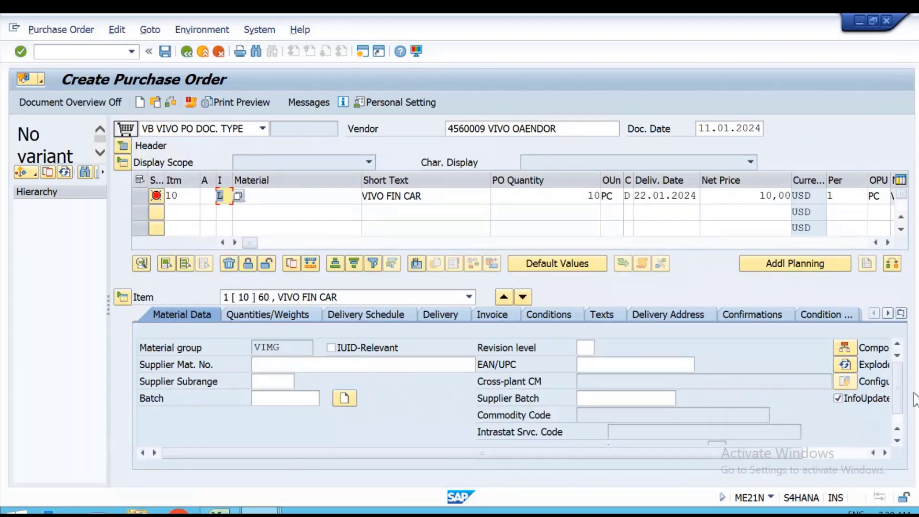
pyautogui.moveTo(723, 450); pyautogui.dragTo(806, 441)
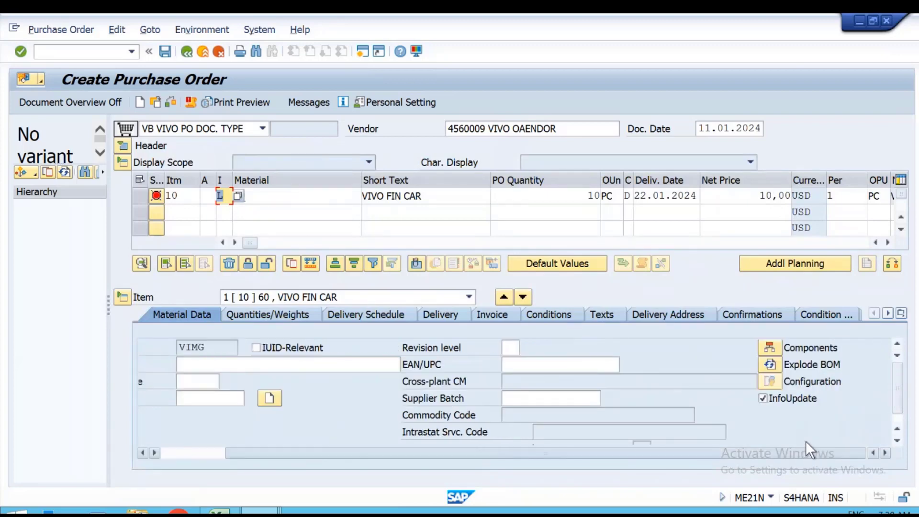
pyautogui.click(768, 348)
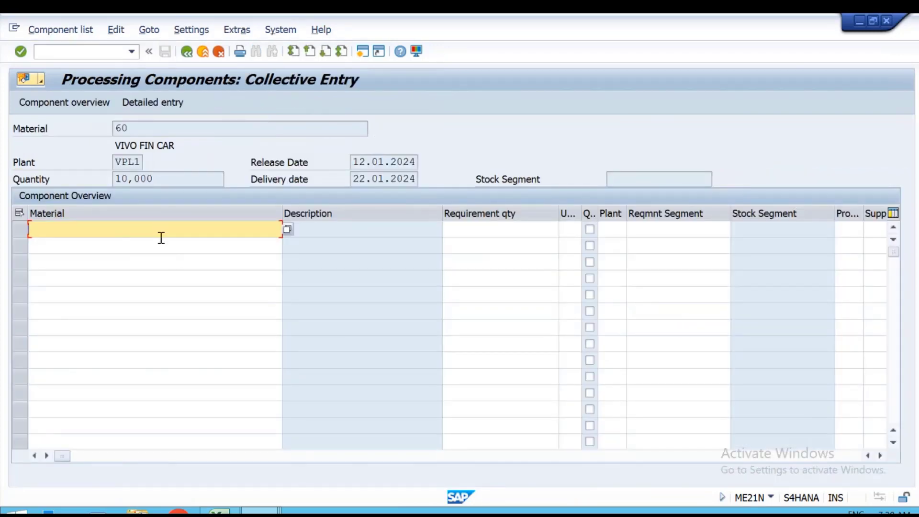
pyautogui.click(220, 511)
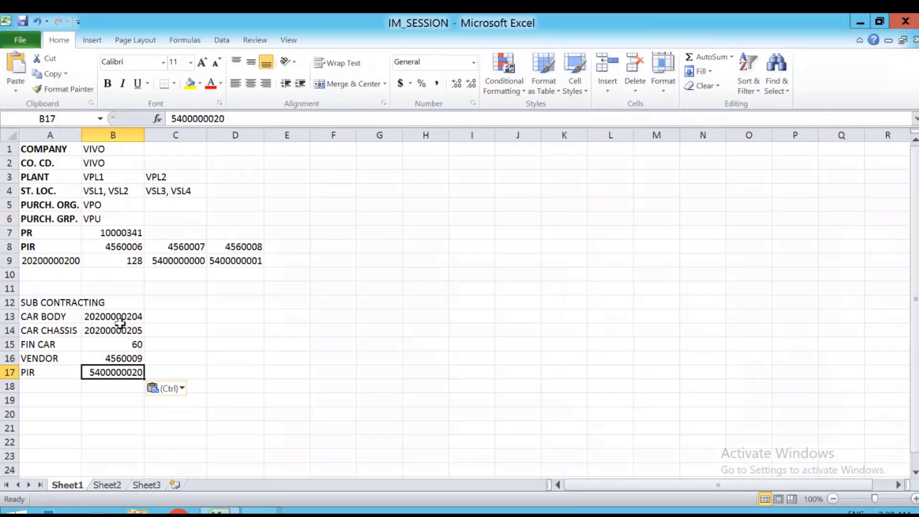
pyautogui.moveTo(118, 317); pyautogui.dragTo(119, 330)
pyautogui.hotkey('ctrl', 'c')
pyautogui.hotkey('alt', 'Tab')
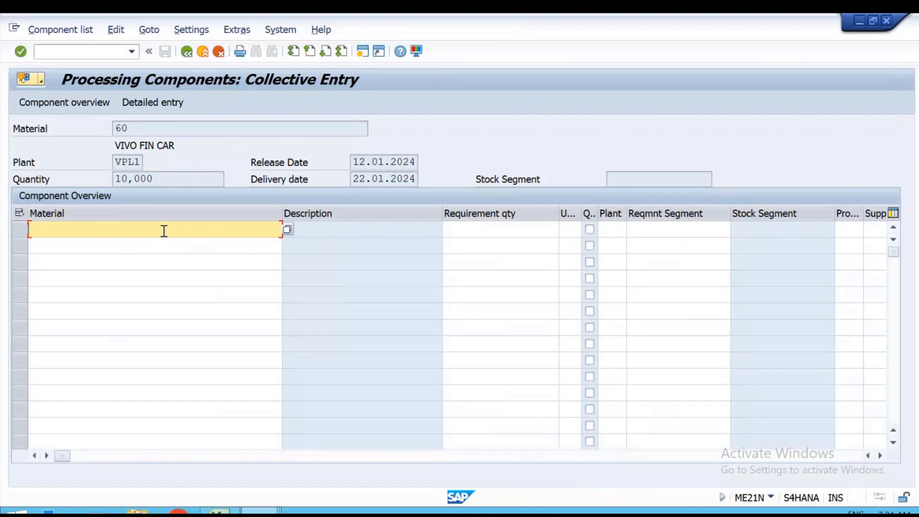
pyautogui.hotkey('ctrl', 'v')
pyautogui.press('Return')
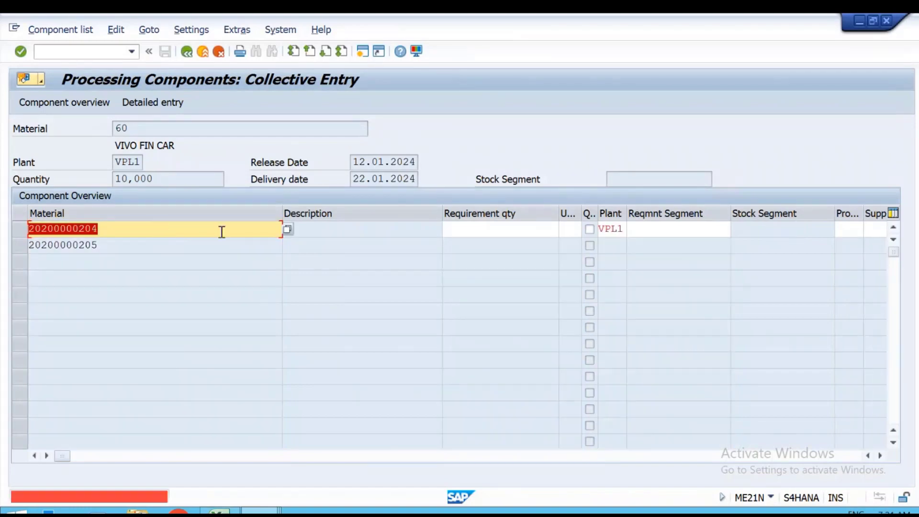
# - Set the requirement quantity of both components to 10 and return to the purchase order
pyautogui.click(486, 231)
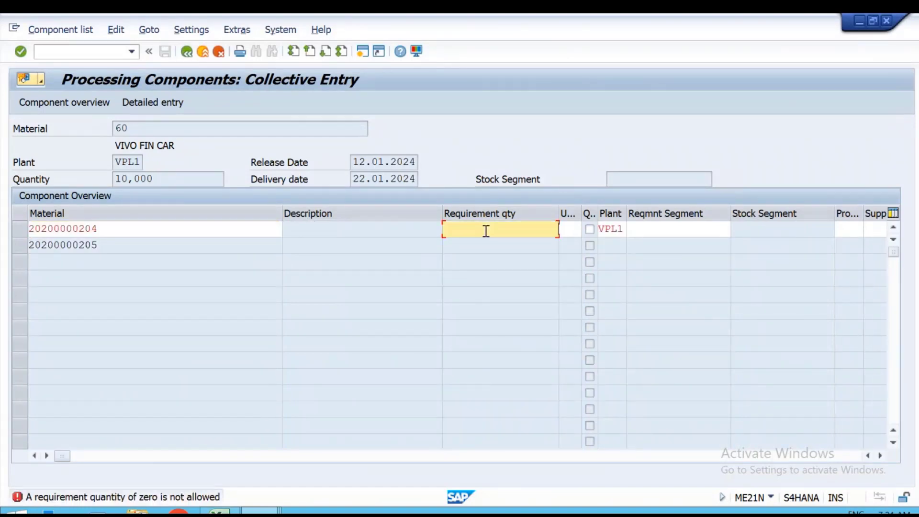
pyautogui.press('Return')
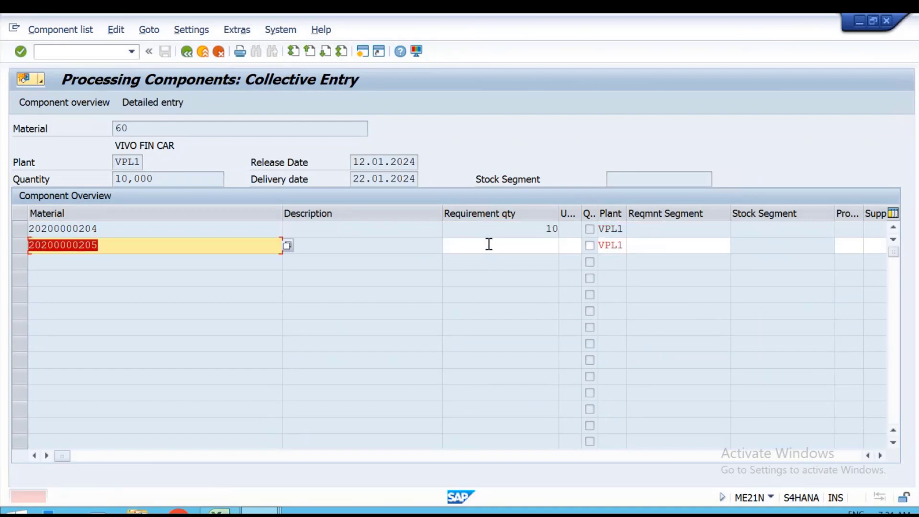
pyautogui.click(488, 245)
pyautogui.write('10')
pyautogui.press('Return')
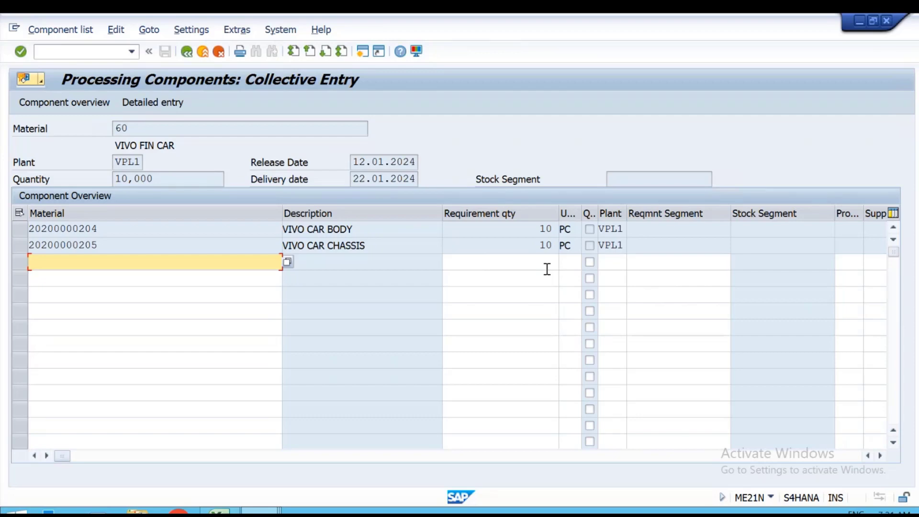
pyautogui.click(190, 52)
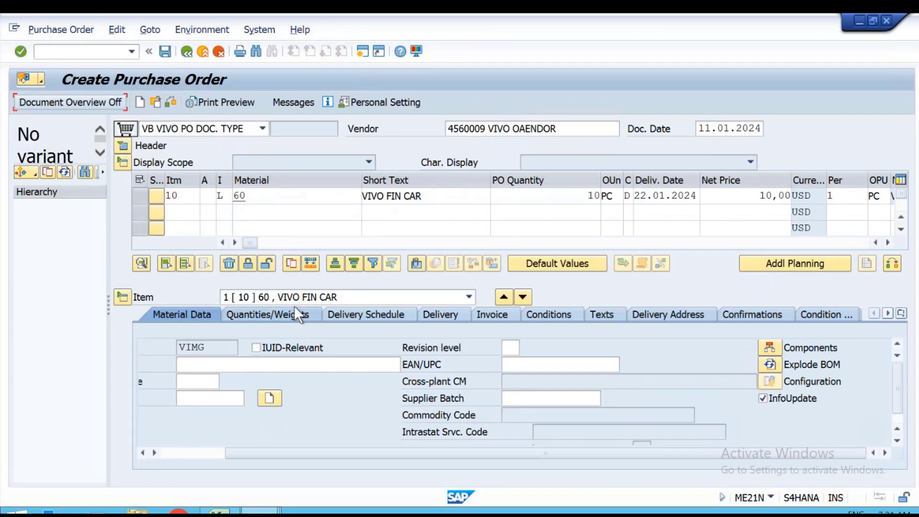
# - Check the purchase order for messages and save it despite the issued system messages
pyautogui.click(171, 102)
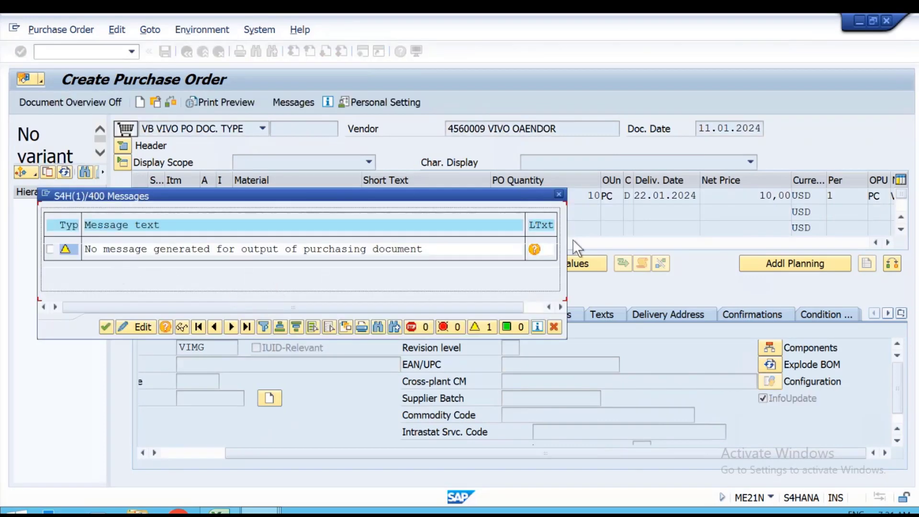
pyautogui.press('Return')
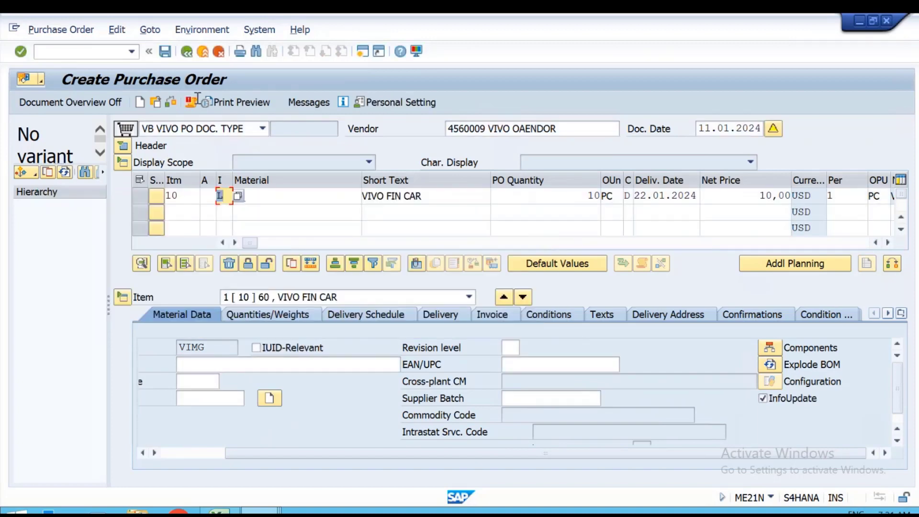
pyautogui.click(167, 55)
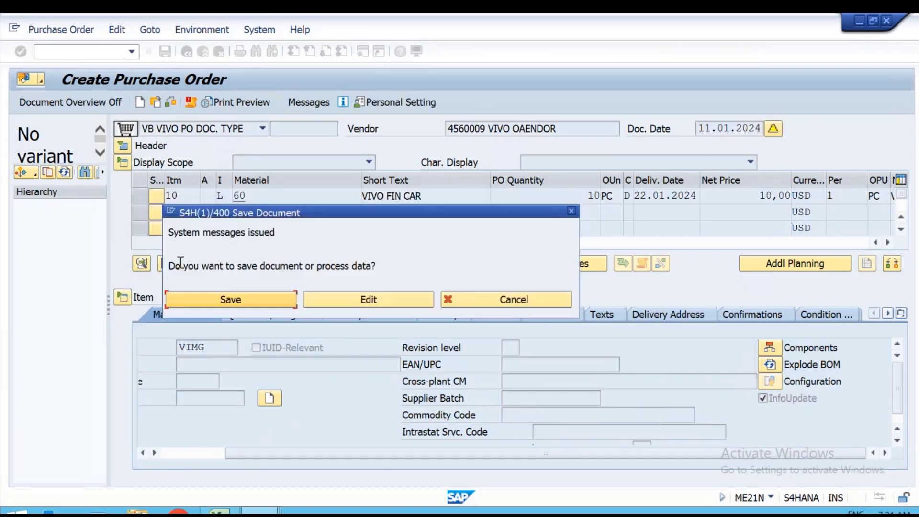
pyautogui.click(274, 301)
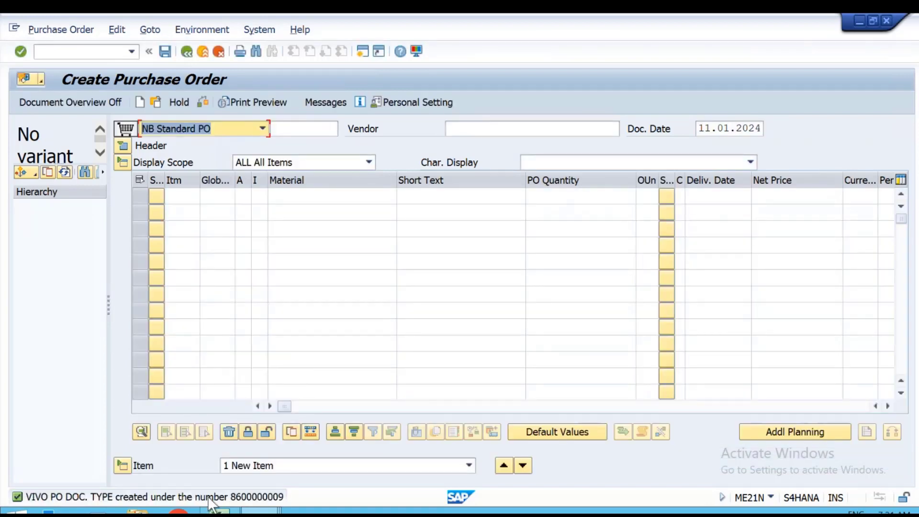
# - Copy the new purchase order number from the message details into cell B18 of the Excel sheet, label it PO in A18, and return to SAP
pyautogui.doubleClick(211, 500)
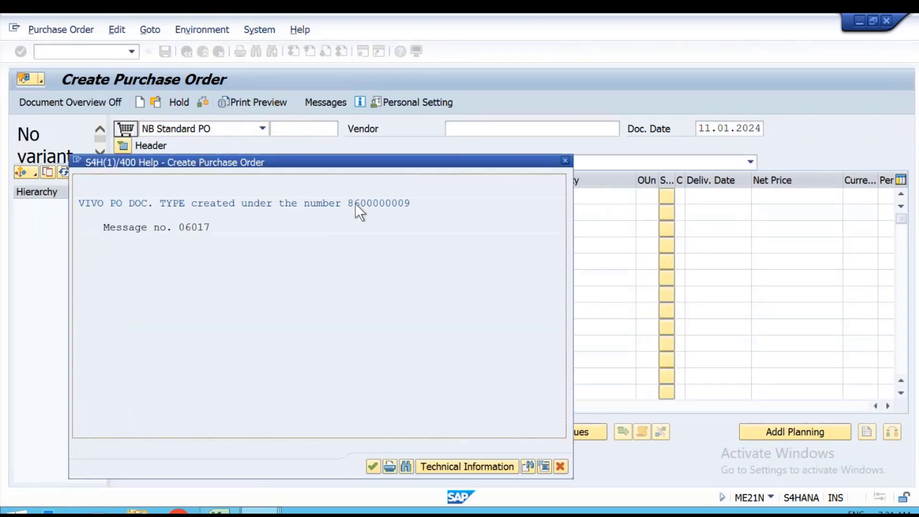
pyautogui.moveTo(349, 203); pyautogui.dragTo(427, 203)
pyautogui.hotkey('ctrl', 'c')
pyautogui.click(565, 161)
pyautogui.click(218, 511)
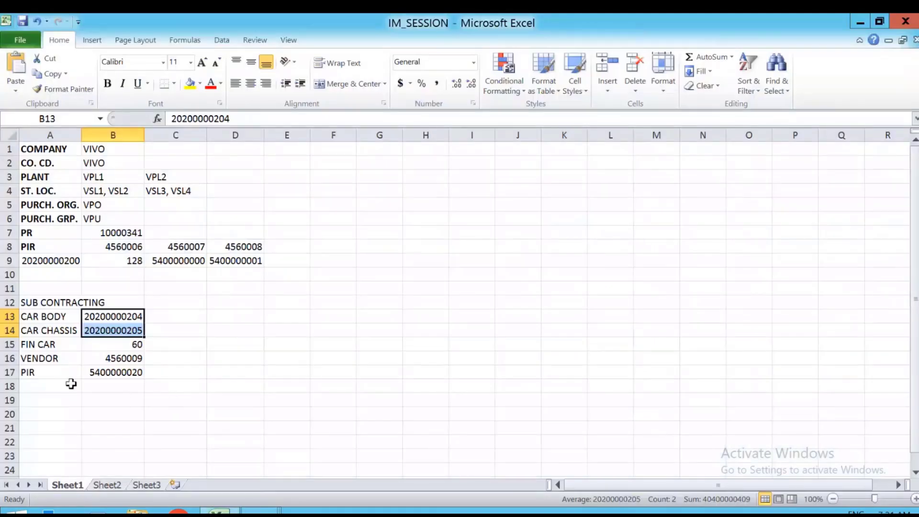
pyautogui.click(73, 386)
pyautogui.write('PO')
pyautogui.press('Tab')
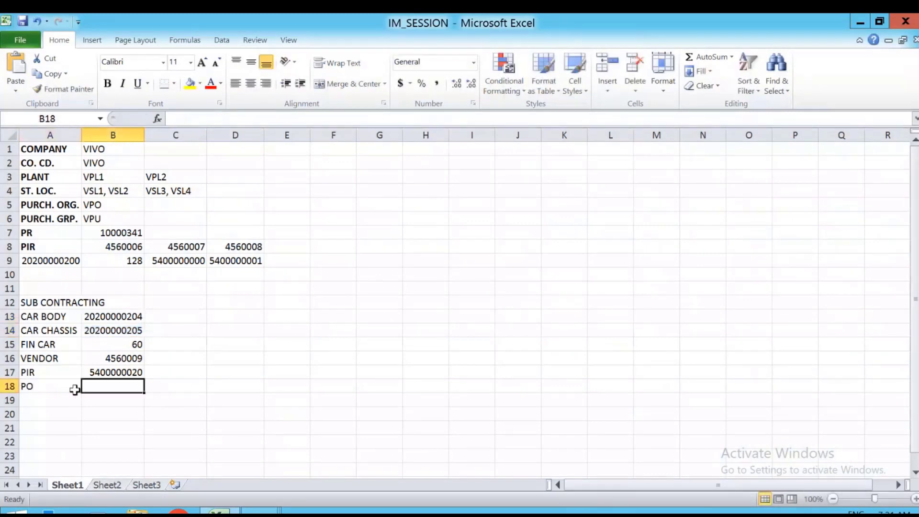
pyautogui.hotkey('ctrl', 'v')
pyautogui.hotkey('alt', 'Tab')
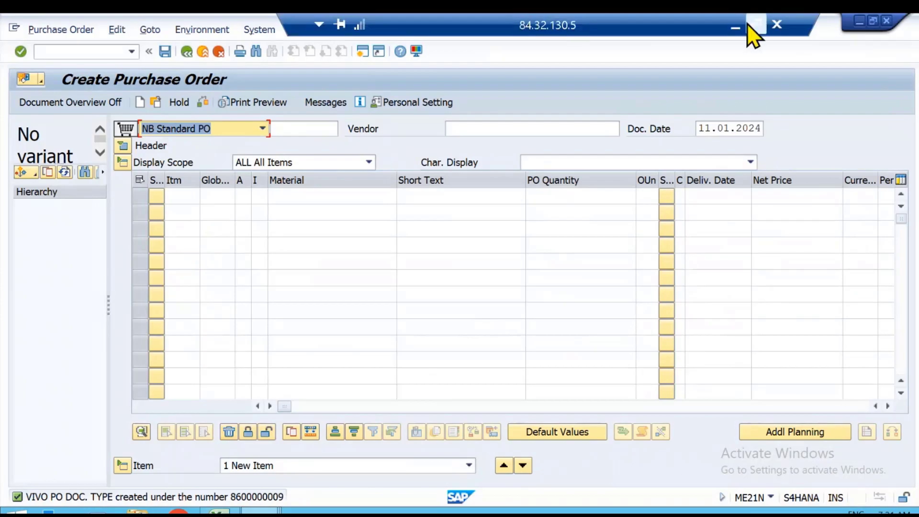
pyautogui.click(748, 27)
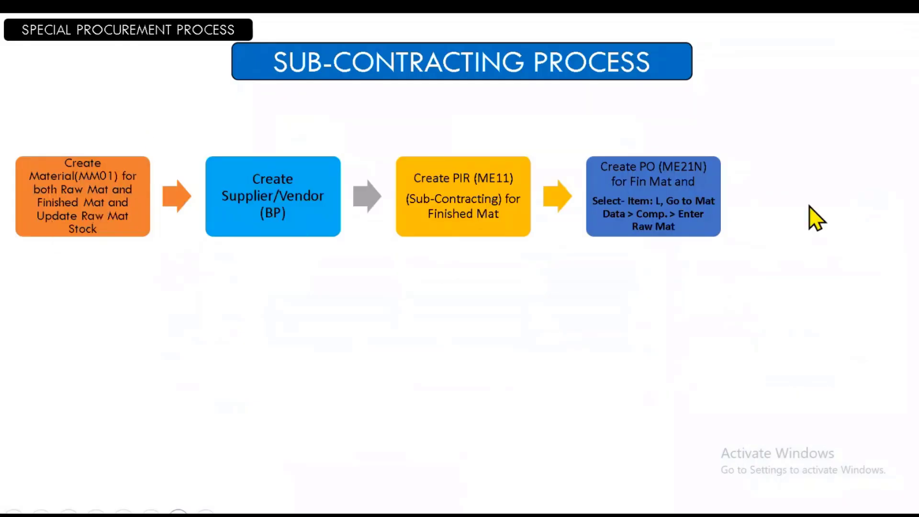
pyautogui.click(612, 230)
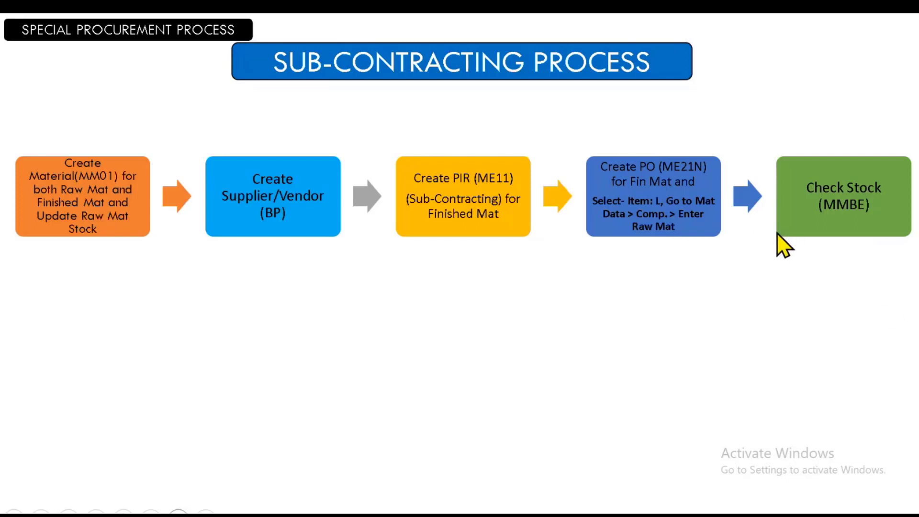
pyautogui.hotkey('alt', 'Tab')
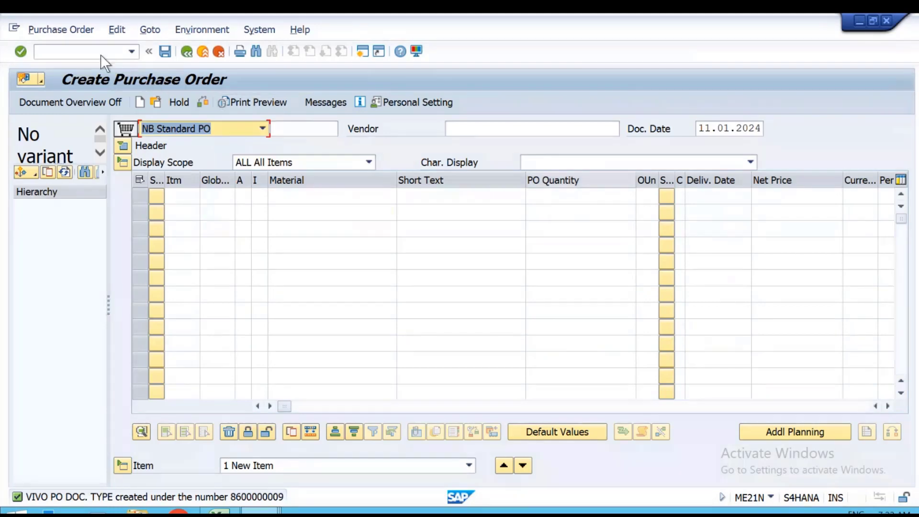
# - Open the stock overview transaction MMBE
pyautogui.click(102, 54)
pyautogui.write('/NMMB')
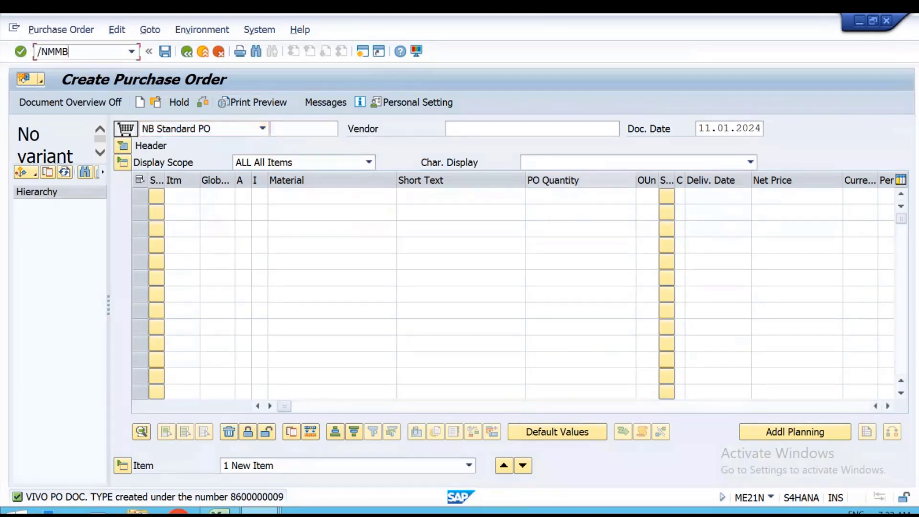
pyautogui.write('E')
pyautogui.press('Return')
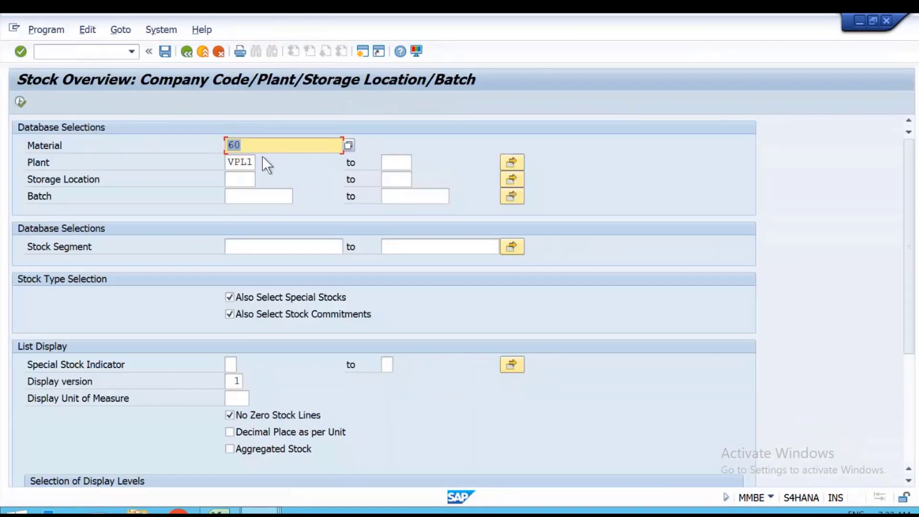
pyautogui.write('8600000009')
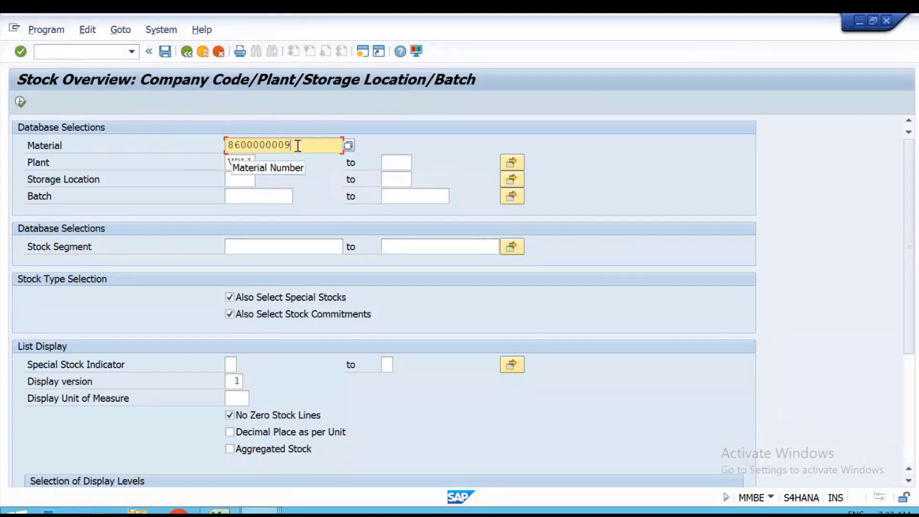
pyautogui.click(219, 511)
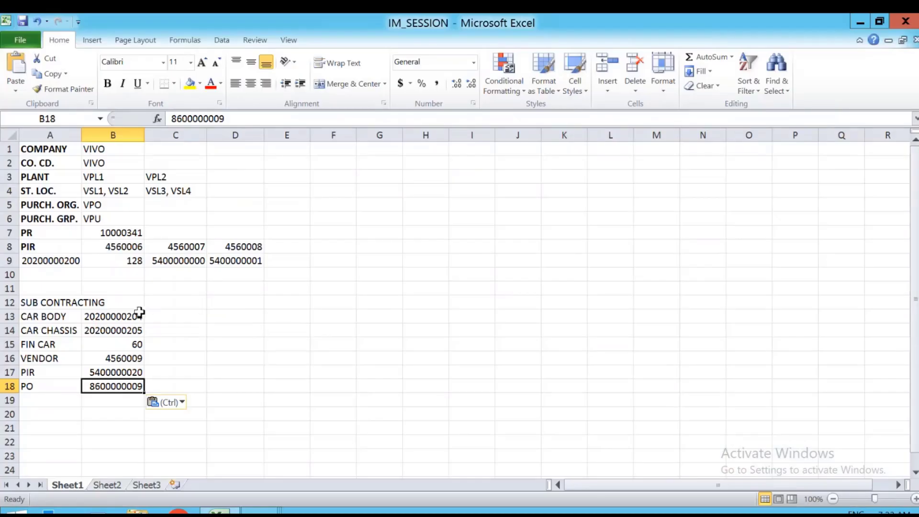
pyautogui.click(138, 316)
pyautogui.hotkey('ctrl', 'c')
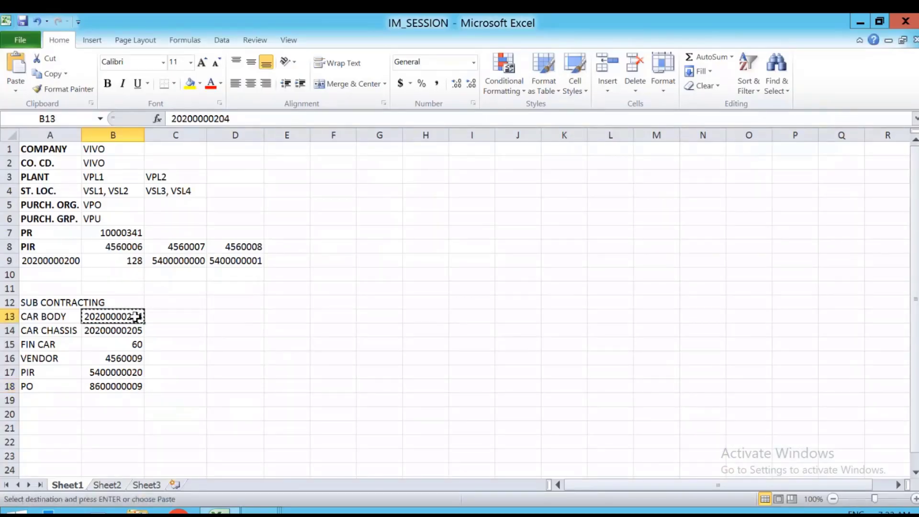
pyautogui.hotkey('alt', 'Tab')
pyautogui.hotkey('ctrl', 'v')
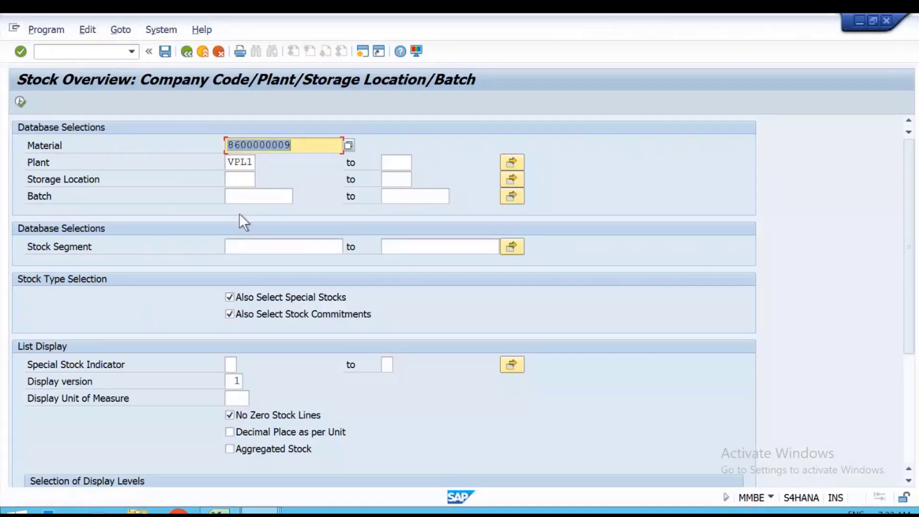
pyautogui.click(19, 102)
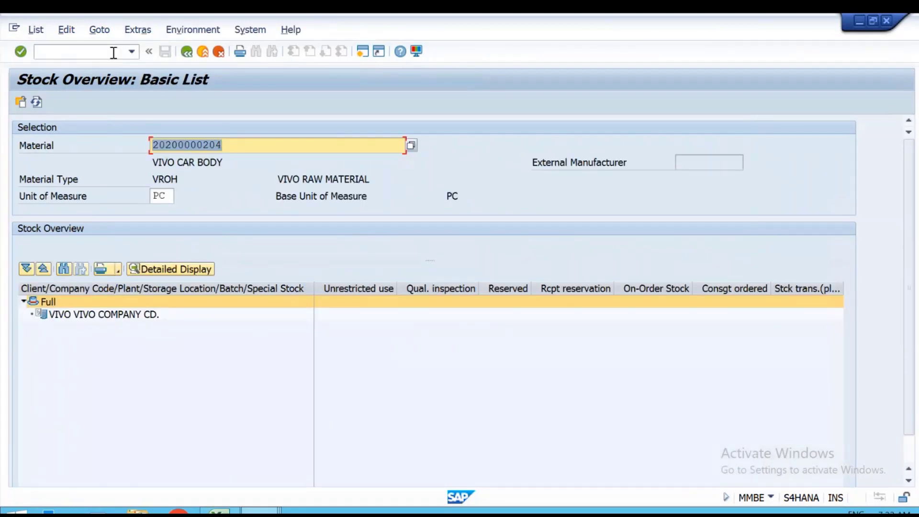
# - Open transaction MIGO and set the goods receipt reference to R10 Other
pyautogui.click(113, 53)
pyautogui.write('/NM')
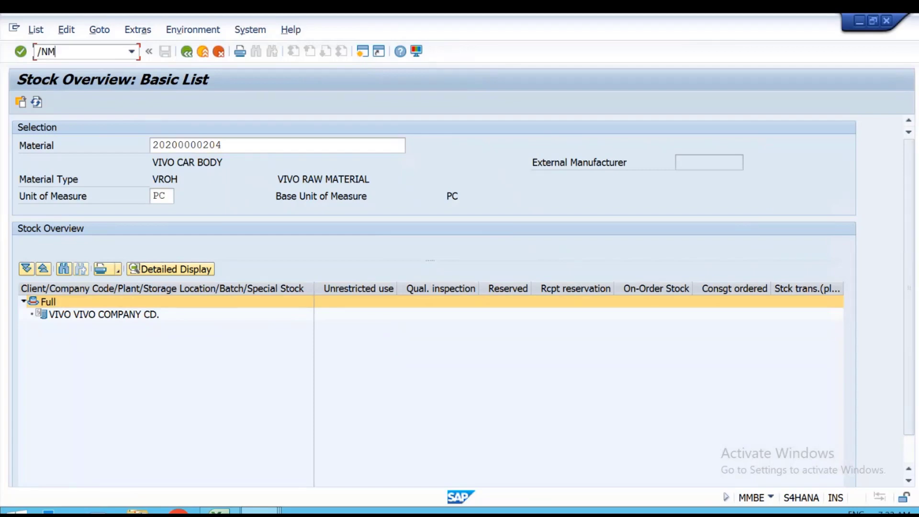
pyautogui.write('IGO')
pyautogui.press('Return')
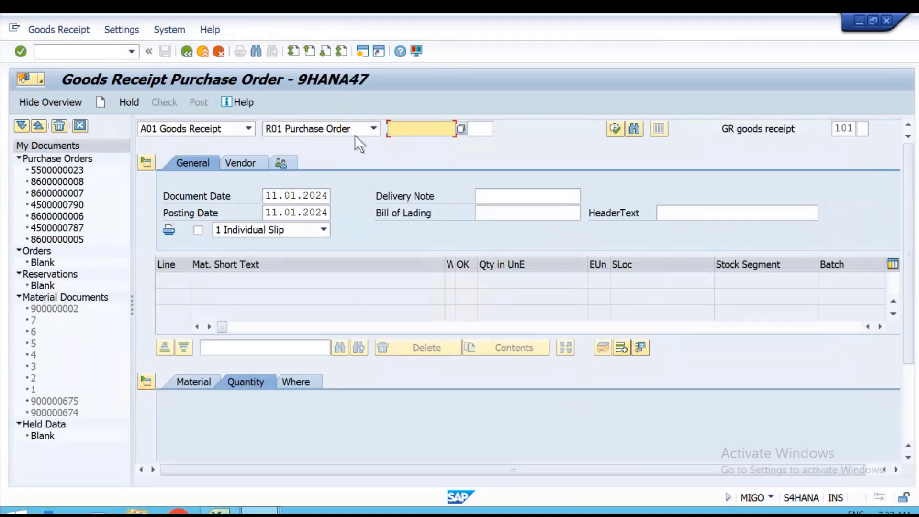
pyautogui.click(373, 129)
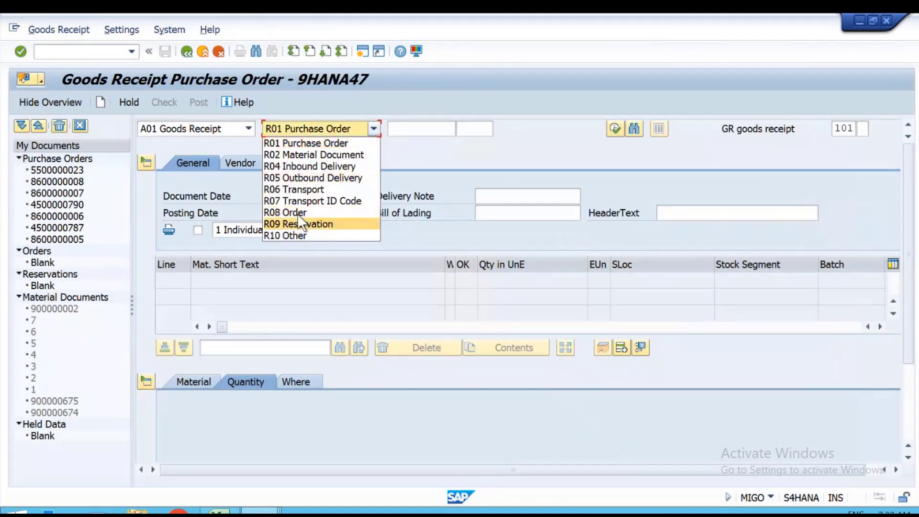
pyautogui.click(299, 234)
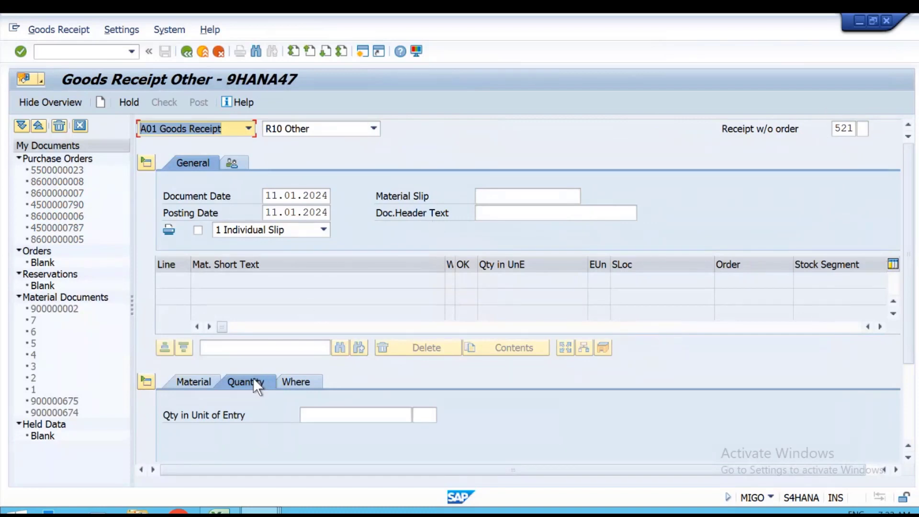
pyautogui.click(205, 380)
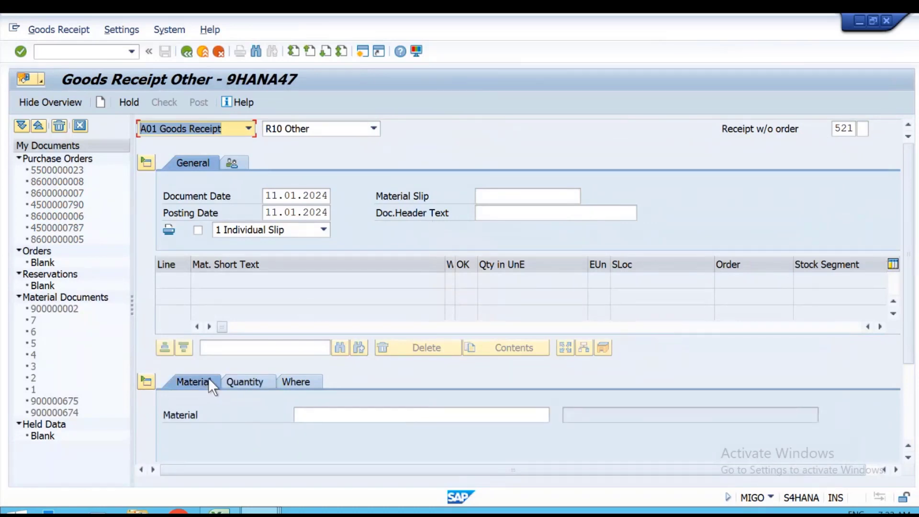
pyautogui.click(324, 415)
pyautogui.hotkey('ctrl', 'v')
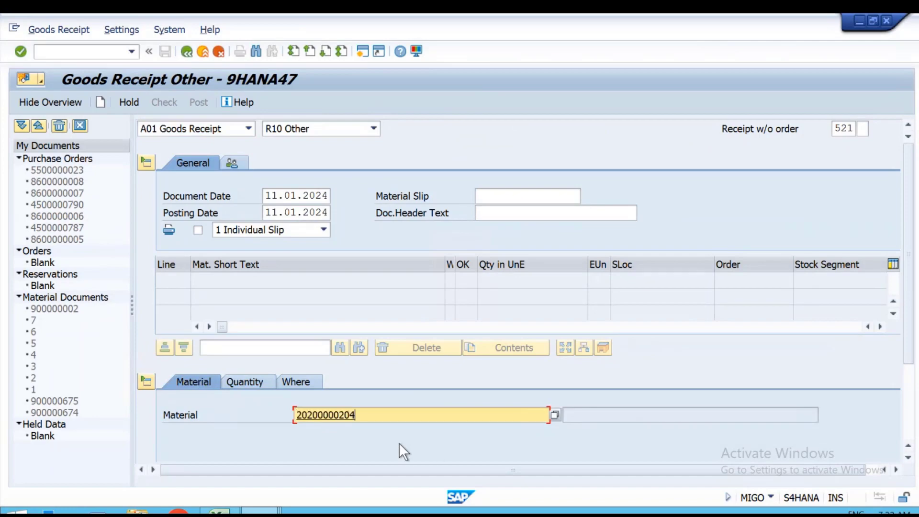
# - Copy the CAR CHASSIS material number from cell B14 of the Excel sheet and return to the goods receipt in SAP
pyautogui.click(220, 511)
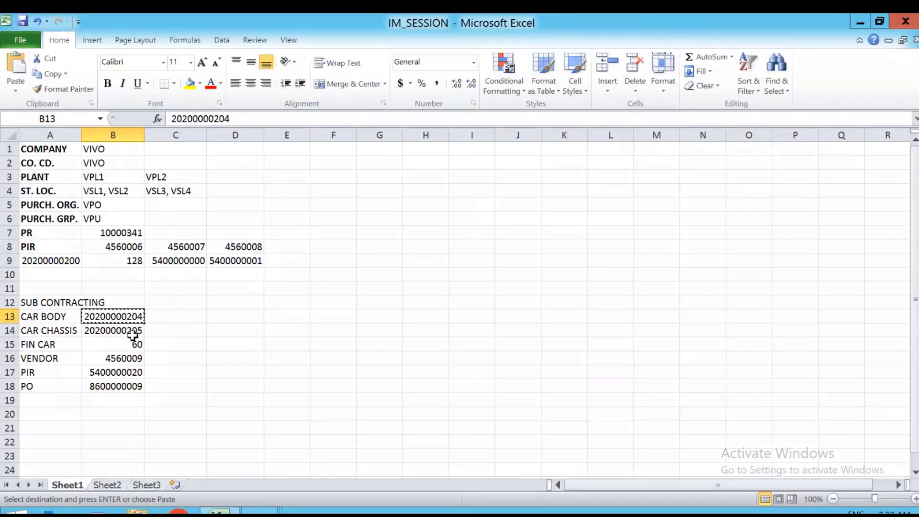
pyautogui.click(133, 330)
pyautogui.hotkey('ctrl', 'c')
pyautogui.hotkey('alt', 'Tab')
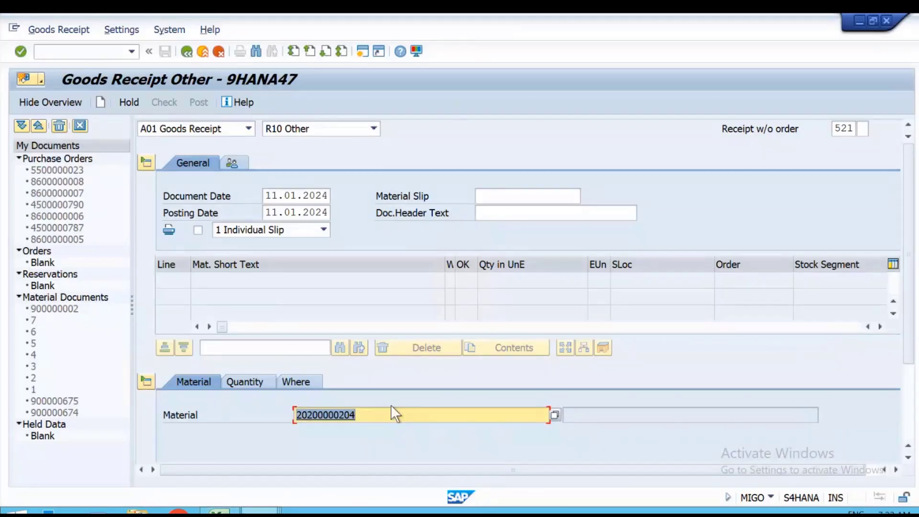
# - Confirm the VIVO CAR BODY item, set its quantity to 100, and open its movement type and plant details
pyautogui.press('Return')
pyautogui.click(240, 385)
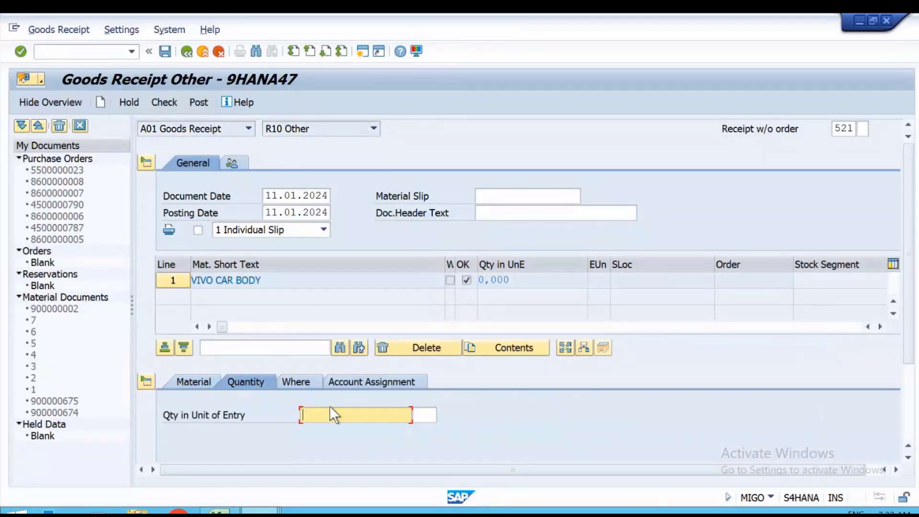
pyautogui.write('00')
pyautogui.press('Return')
pyautogui.click(291, 382)
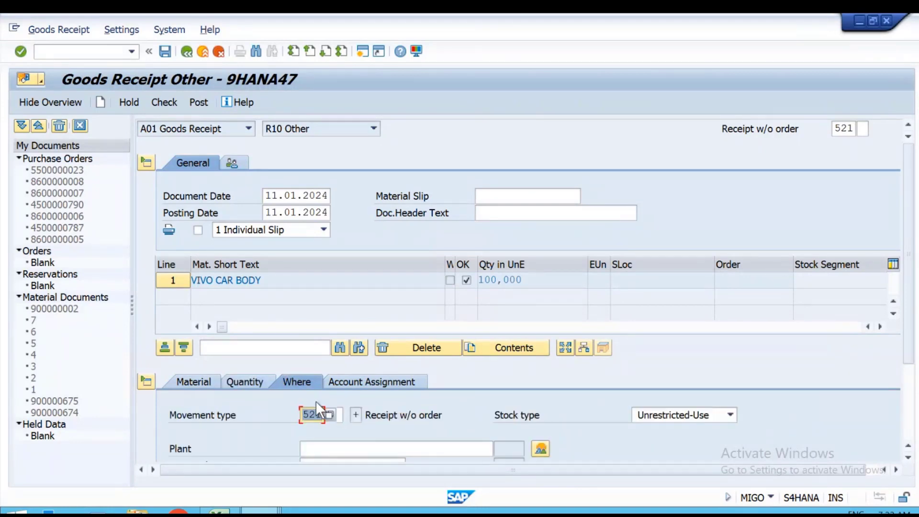
# - Assign plant VPL1 and storage location VSL1 to the VIVO CAR BODY item
pyautogui.scroll(-3, 332, 411)
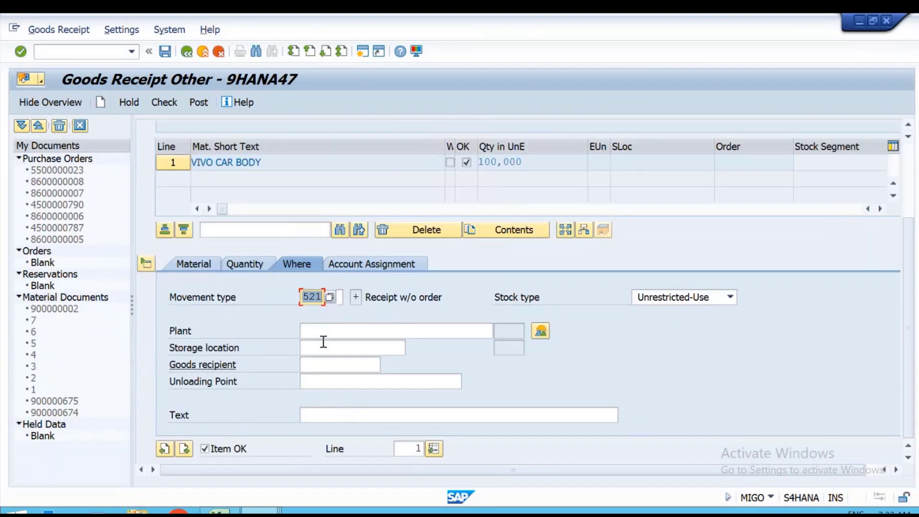
pyautogui.click(321, 332)
pyautogui.click(322, 344)
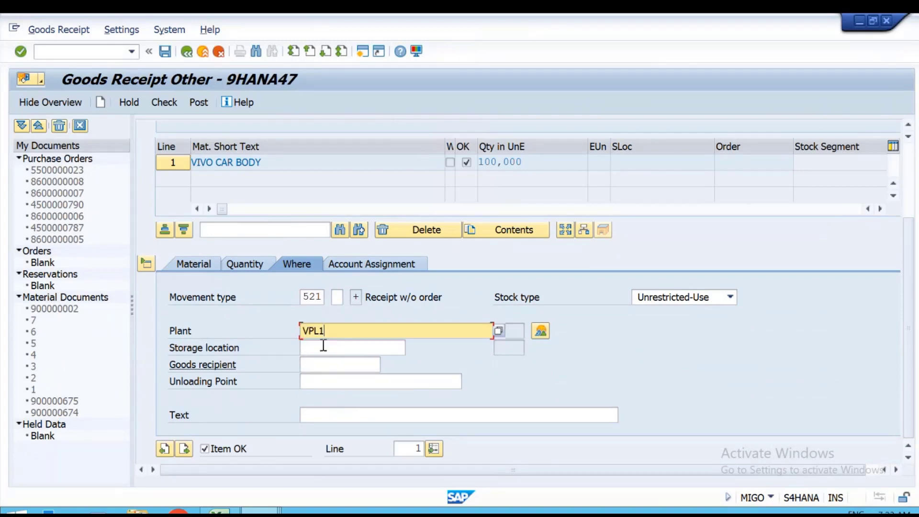
pyautogui.click(323, 347)
pyautogui.click(324, 361)
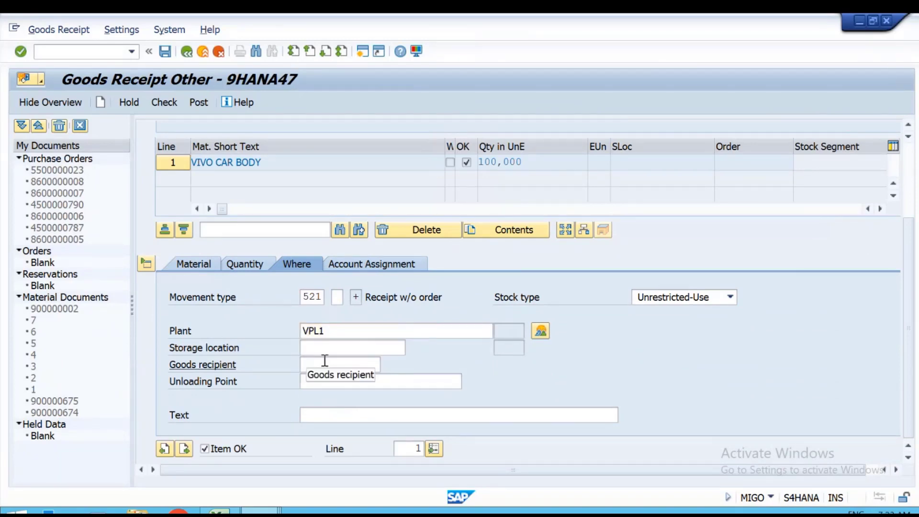
pyautogui.click(309, 347)
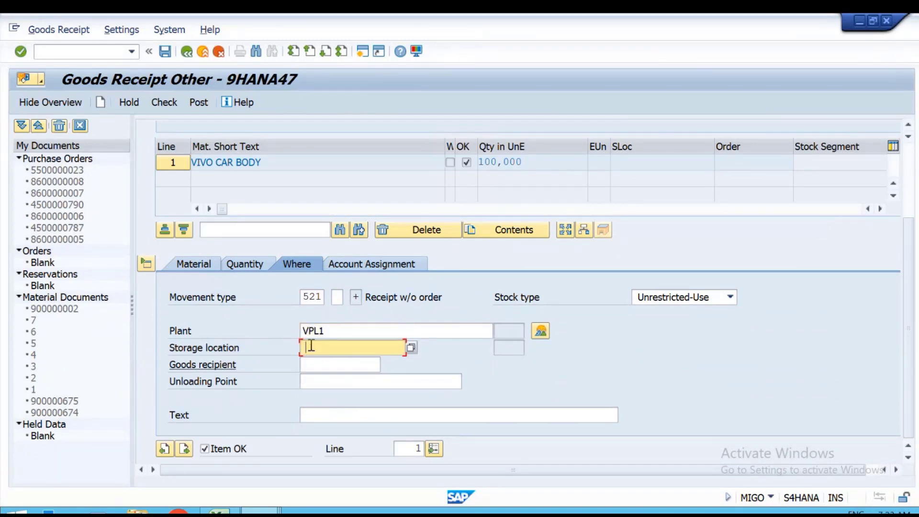
pyautogui.click(323, 363)
pyautogui.press('Return')
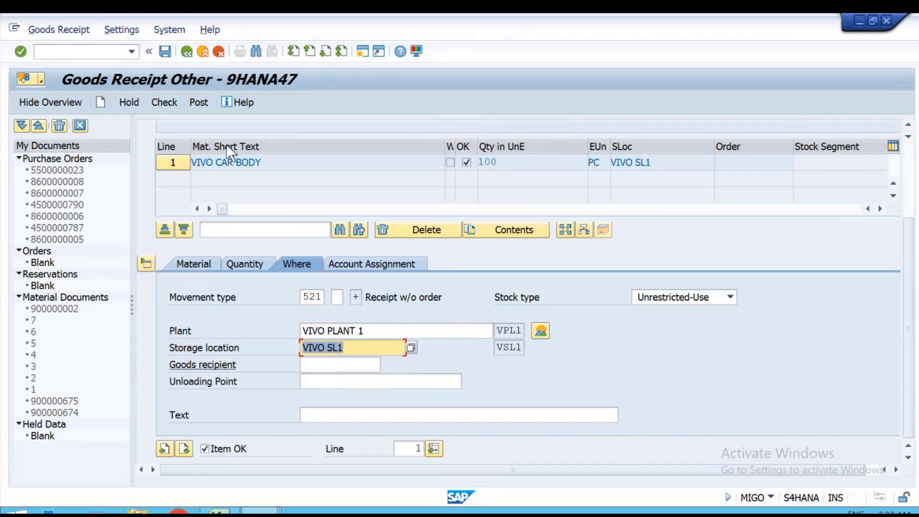
pyautogui.click(184, 449)
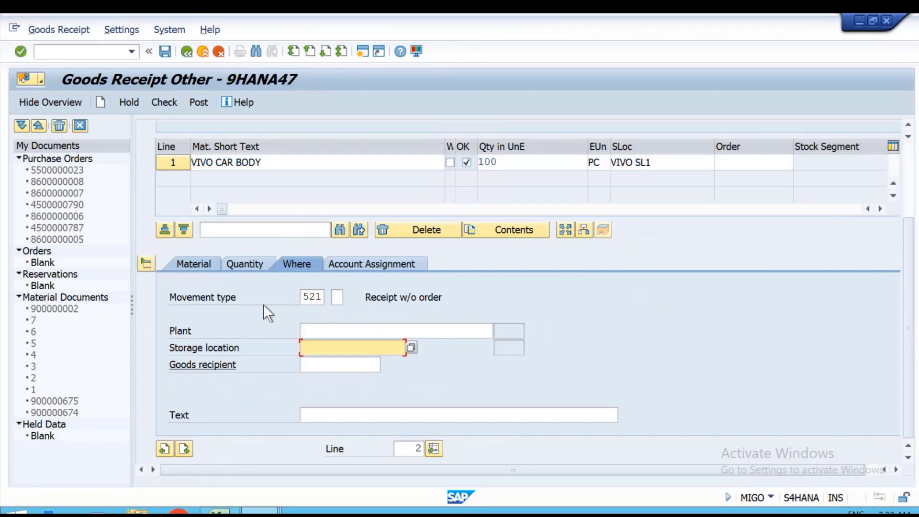
pyautogui.write('20200000205')
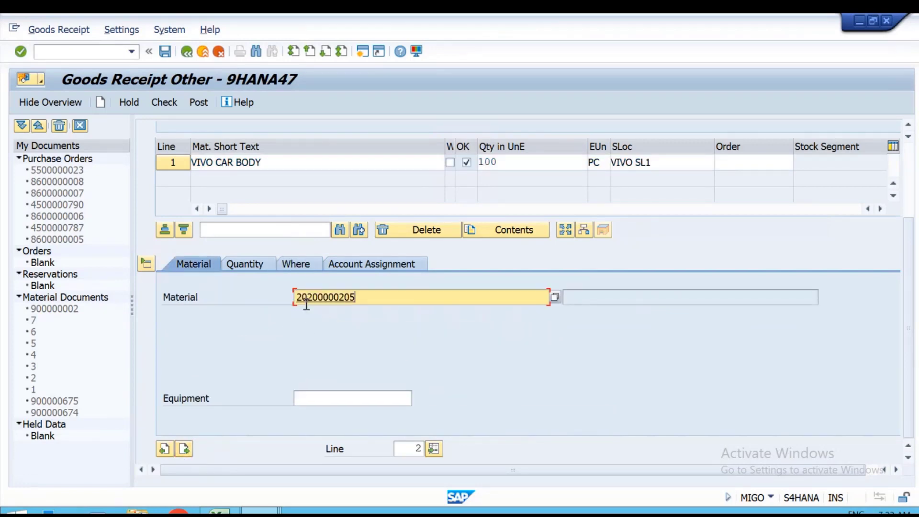
pyautogui.press('Return')
pyautogui.click(255, 263)
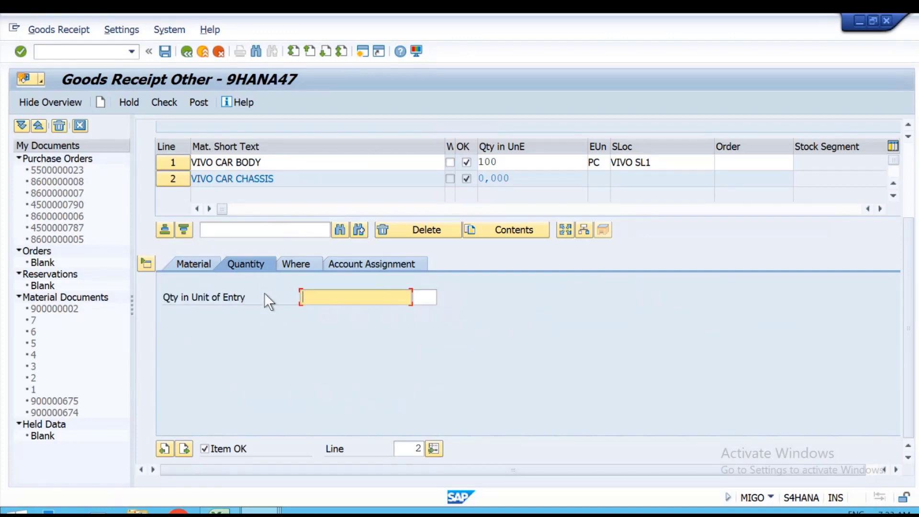
pyautogui.click(314, 303)
pyautogui.click(316, 311)
# - Assign plant VPL1 and storage location VSL1 to the VIVO CAR CHASSIS item
pyautogui.click(295, 265)
pyautogui.click(330, 332)
pyautogui.click(330, 346)
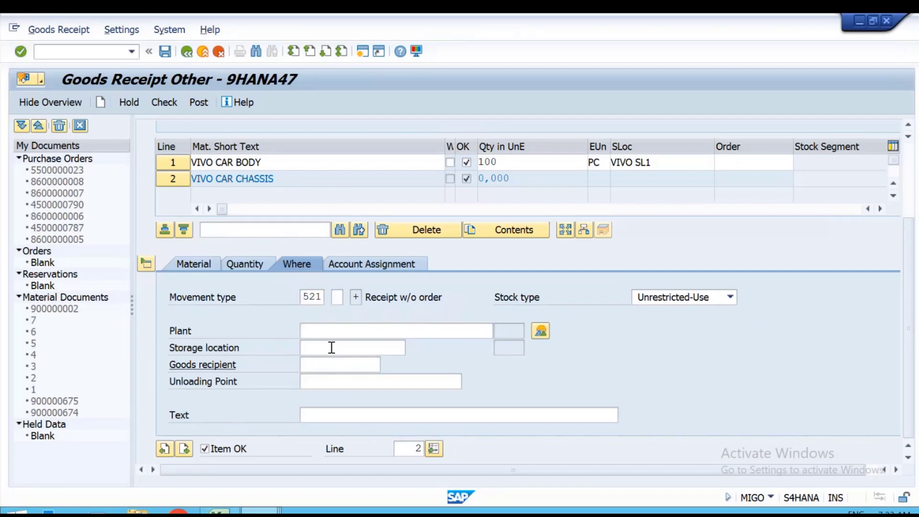
pyautogui.click(330, 346)
pyautogui.click(330, 360)
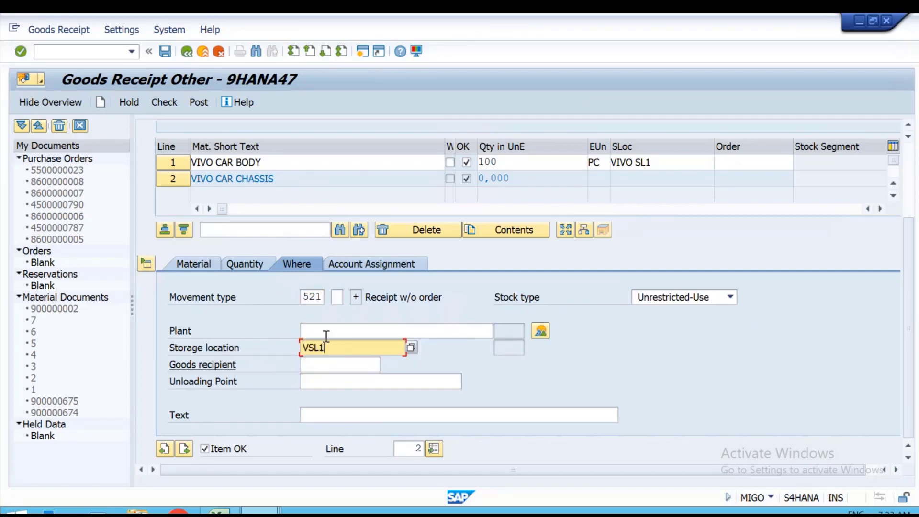
pyautogui.click(326, 337)
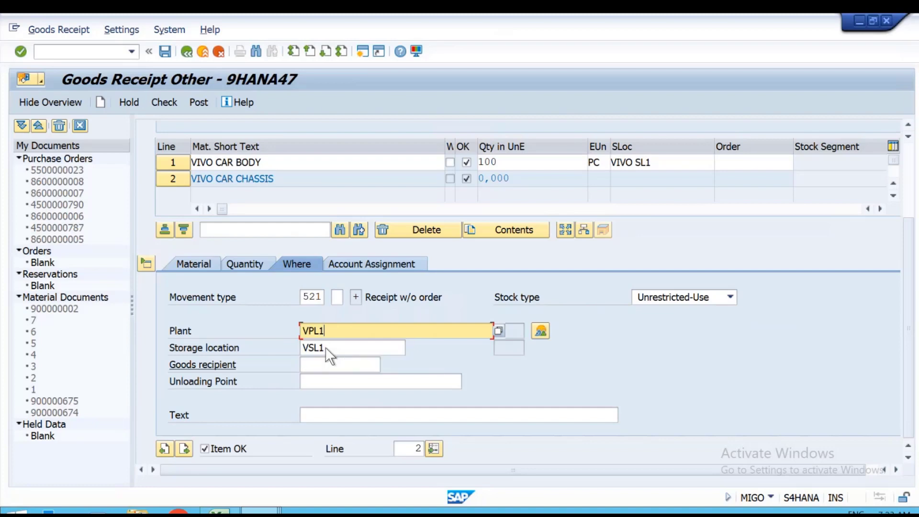
pyautogui.press('Return')
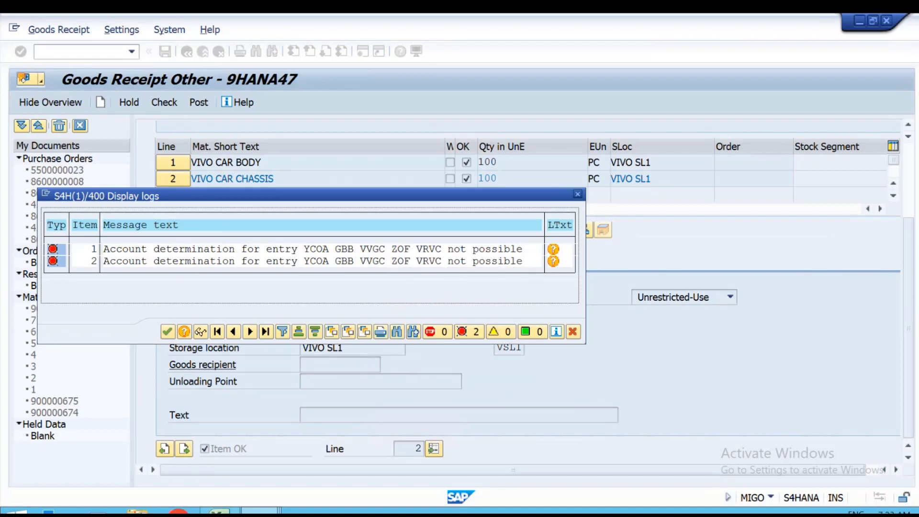
# - Switch to the second SAP session and open transaction OBYC there
pyautogui.click(261, 511)
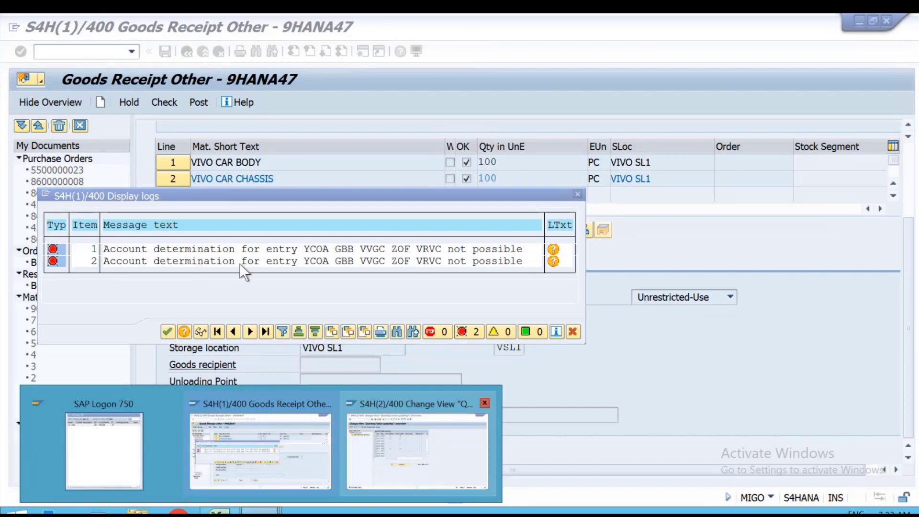
pyautogui.click(400, 450)
pyautogui.click(65, 49)
pyautogui.write('/NO')
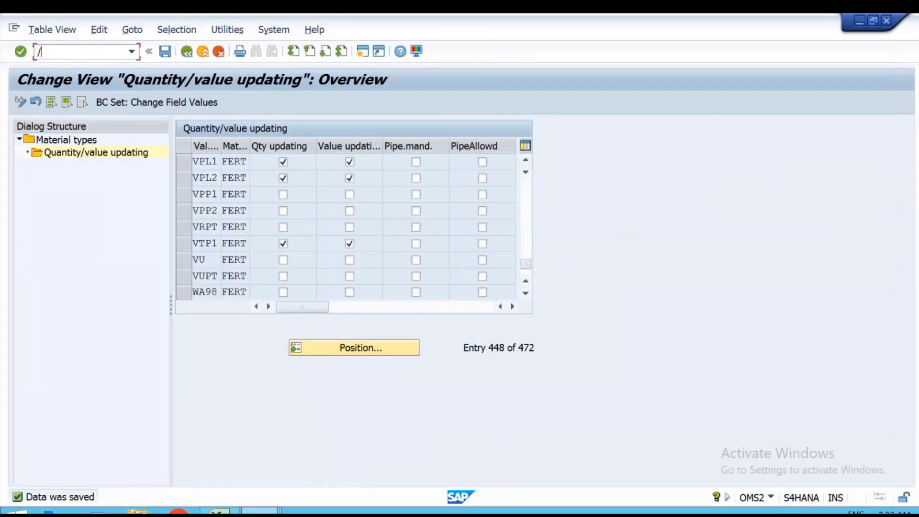
pyautogui.write('BYC')
pyautogui.press('Return')
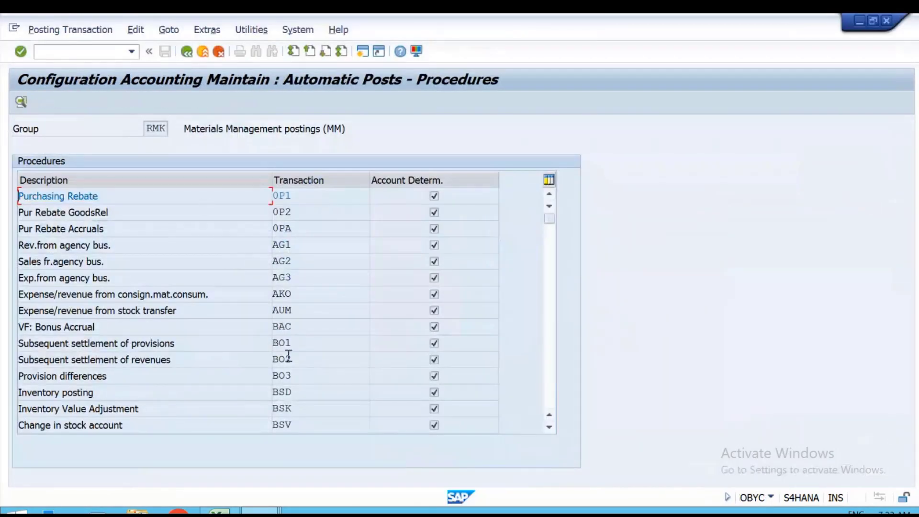
# - Open the account assignments of procedure GBB, Offsetting entry for inventory posting, for chart of accounts YCOA
pyautogui.scroll(-4, 289, 355)
pyautogui.scroll(-5, 290, 358)
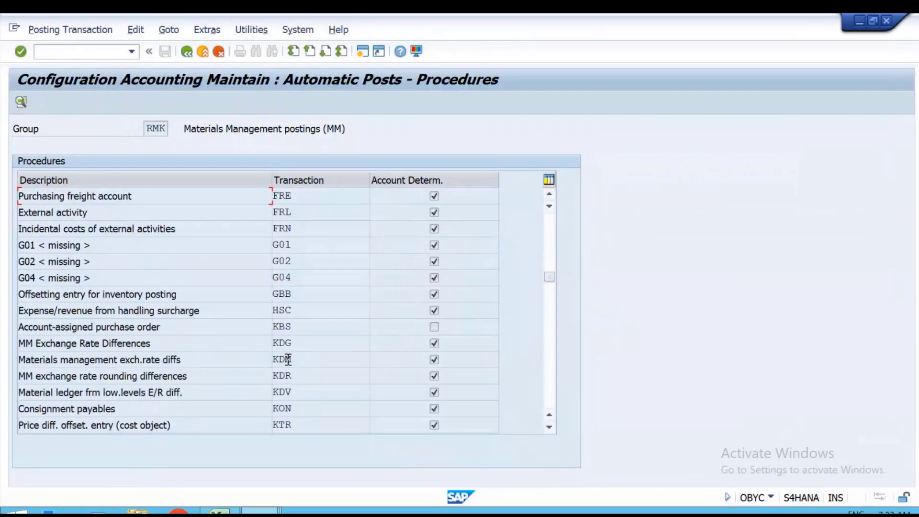
pyautogui.doubleClick(290, 294)
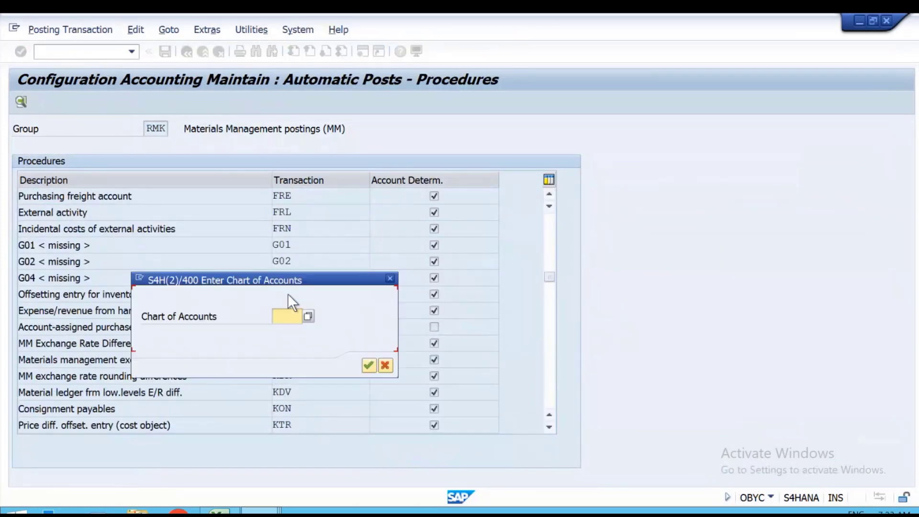
pyautogui.click(288, 314)
pyautogui.click(282, 330)
pyautogui.press('Return')
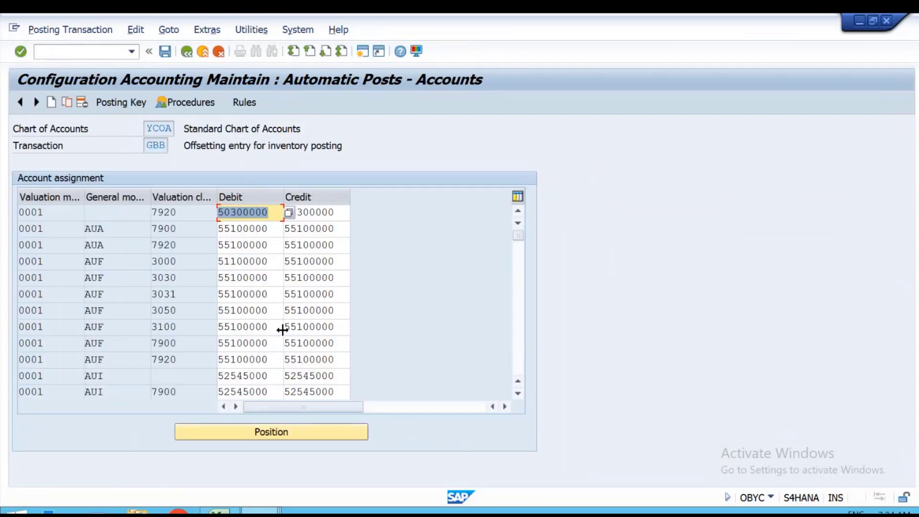
# - Check the account determination entry in the goods receipt log and locate the ZOF rows in the GBB account assignments
pyautogui.hotkey('alt', 'Tab')
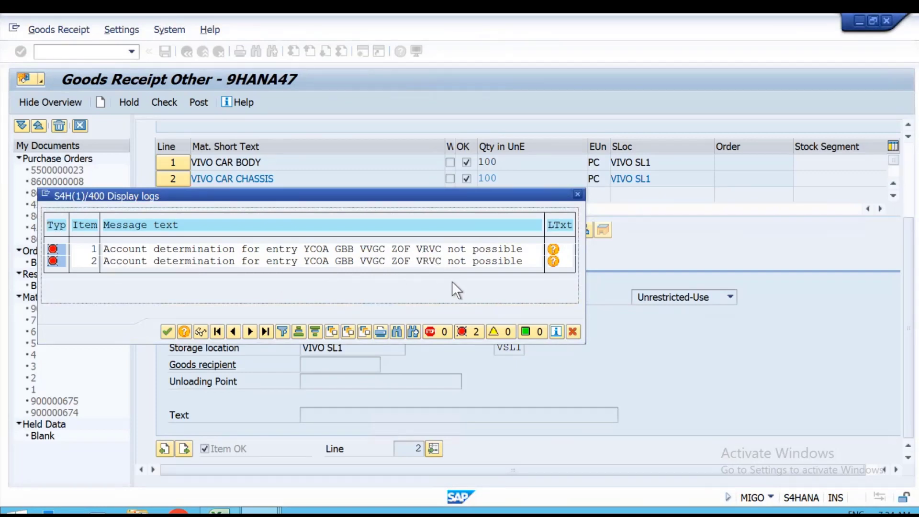
pyautogui.hotkey('alt', 'Tab')
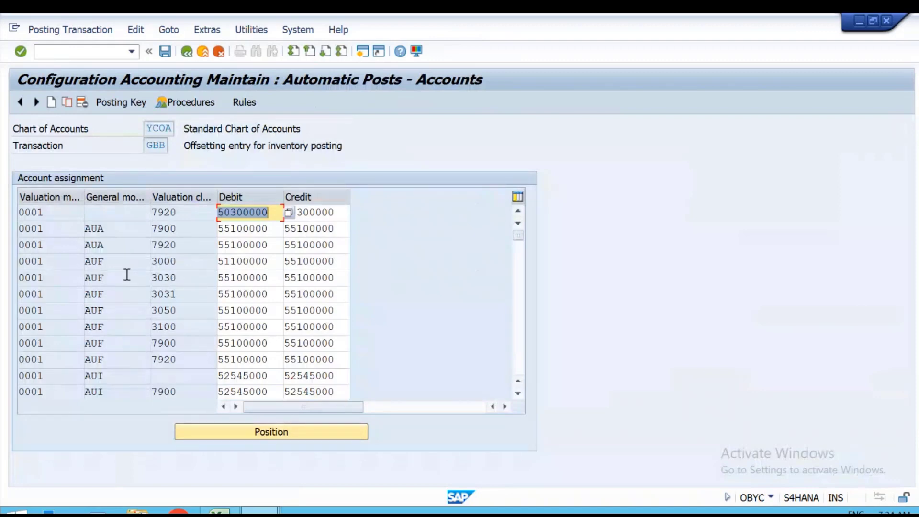
pyautogui.scroll(-5, 125, 275)
pyautogui.scroll(-5, 123, 275)
pyautogui.scroll(-4, 123, 275)
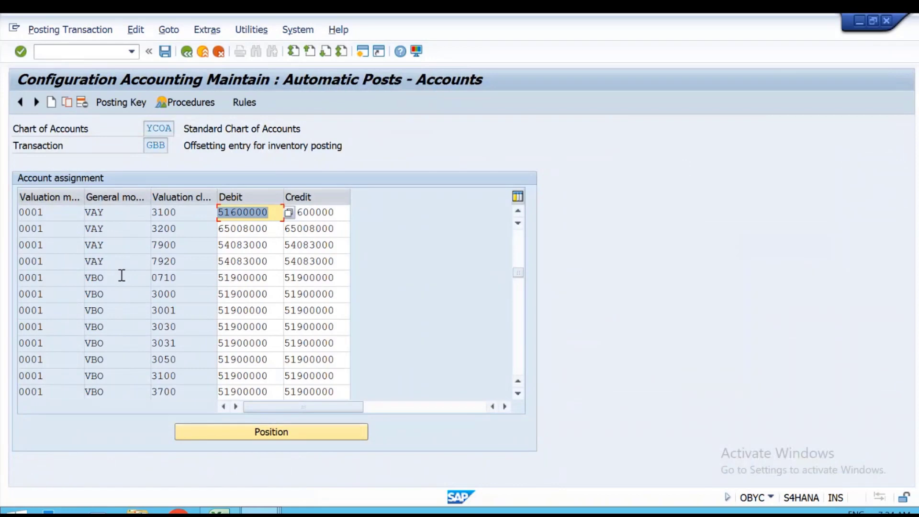
pyautogui.hotkey('alt', 'Tab')
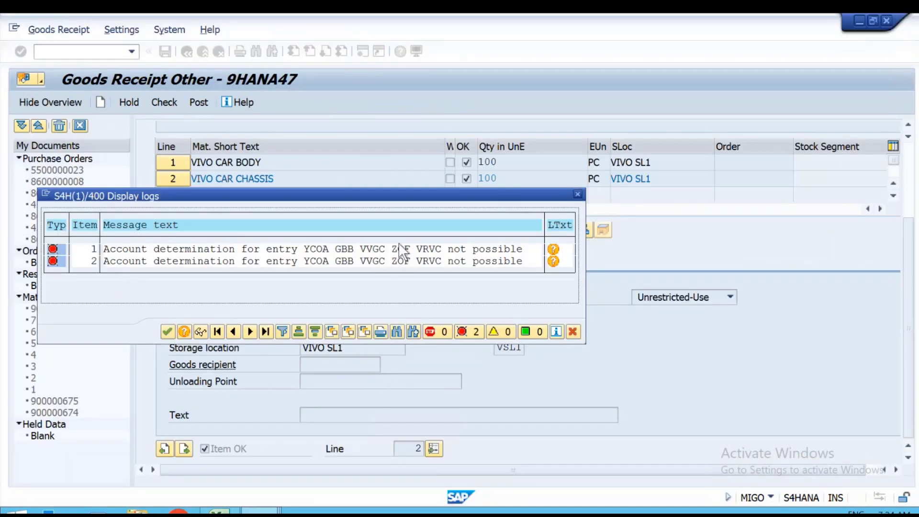
pyautogui.hotkey('alt', 'Tab')
pyautogui.scroll(-5, 130, 294)
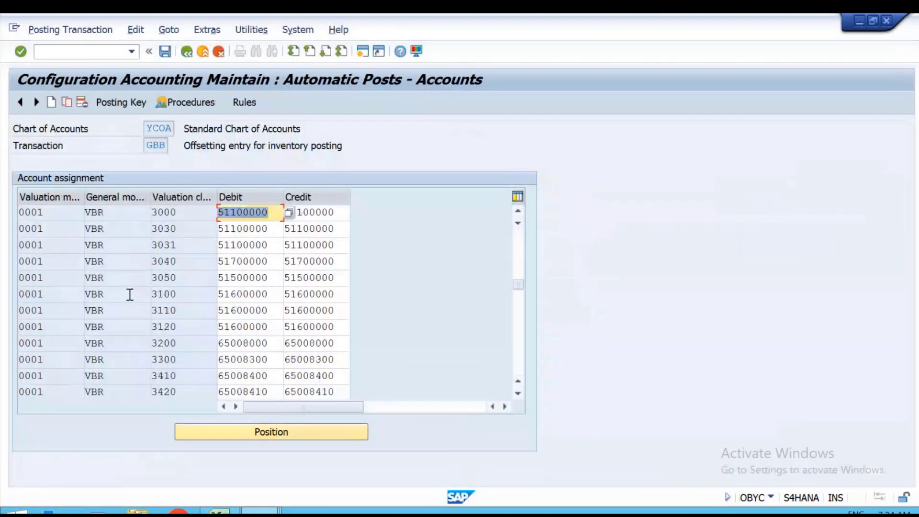
pyautogui.scroll(-20, 130, 294)
pyautogui.scroll(-5, 128, 294)
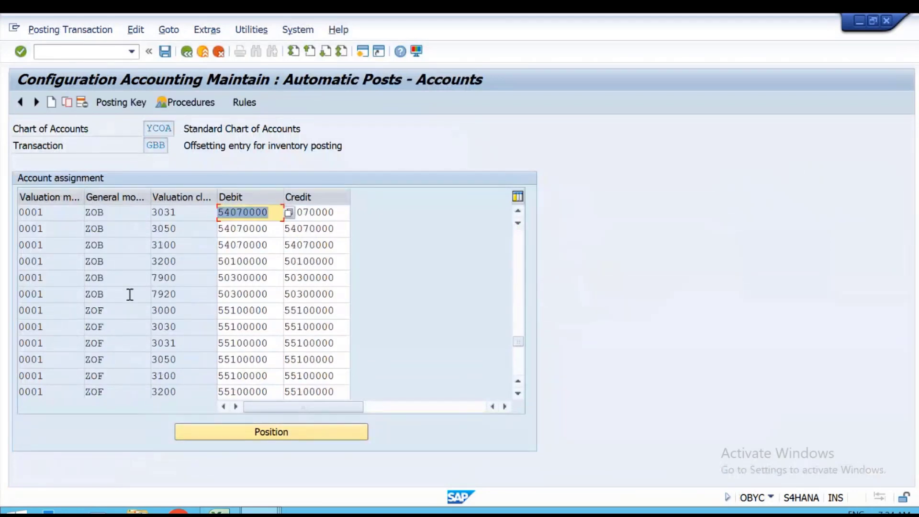
# - Copy the 0001 ZOF account assignment row for valuation class 3000 and set the copy's valuation modifier to VVGC
pyautogui.click(179, 312)
pyautogui.click(94, 311)
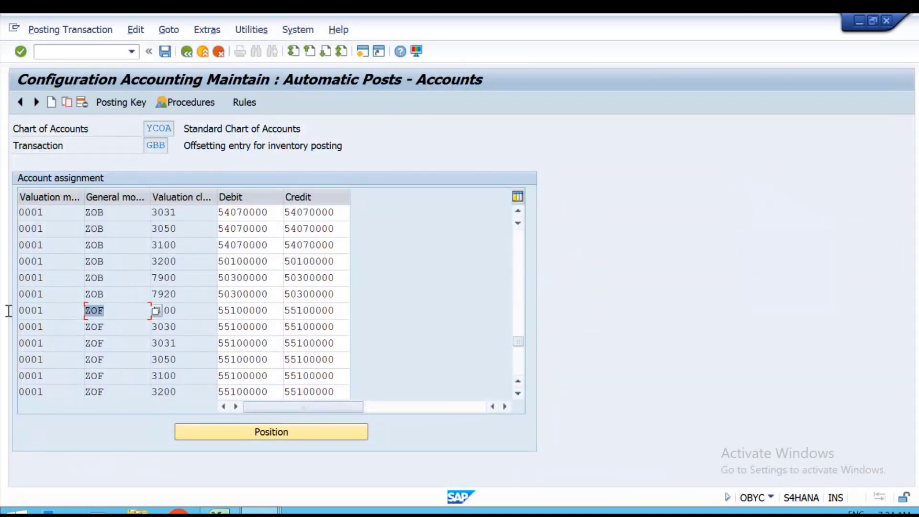
pyautogui.click(24, 311)
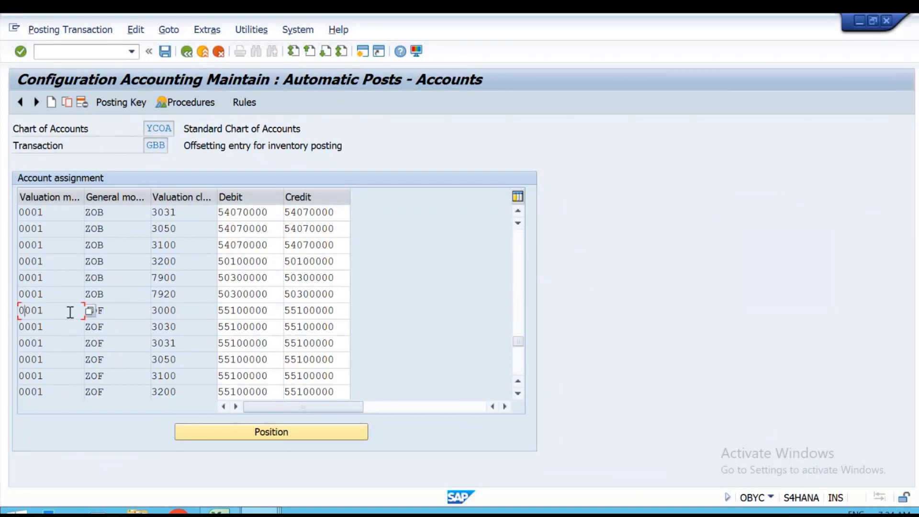
pyautogui.click(67, 103)
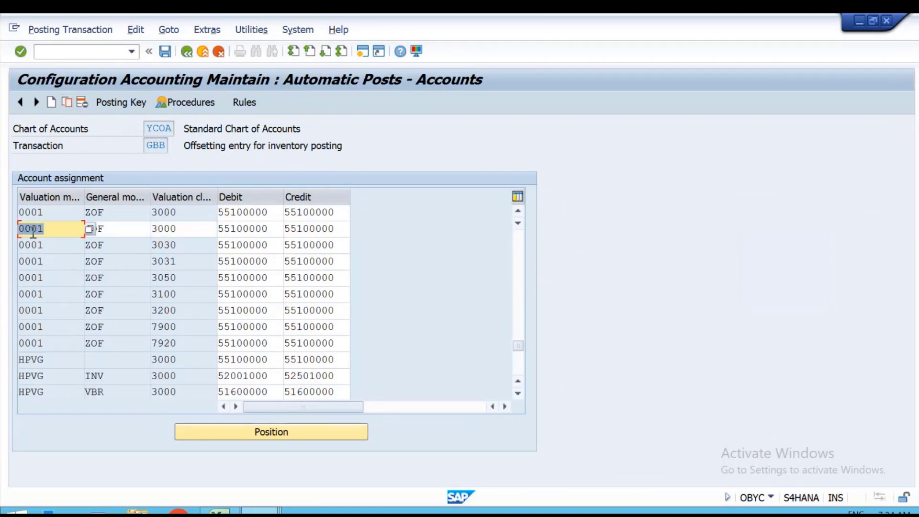
pyautogui.write('V')
pyautogui.click(49, 243)
# - Set the copied ZOF row's valuation class to VRVC, as given in the goods receipt log, and confirm the entry
pyautogui.click(182, 228)
pyautogui.doubleClick(181, 228)
pyautogui.press('BackSpace')
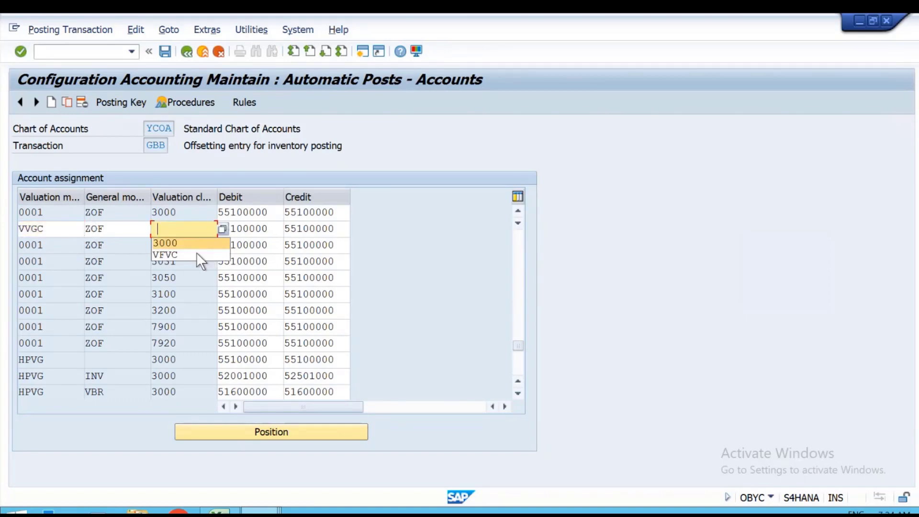
pyautogui.press('Return')
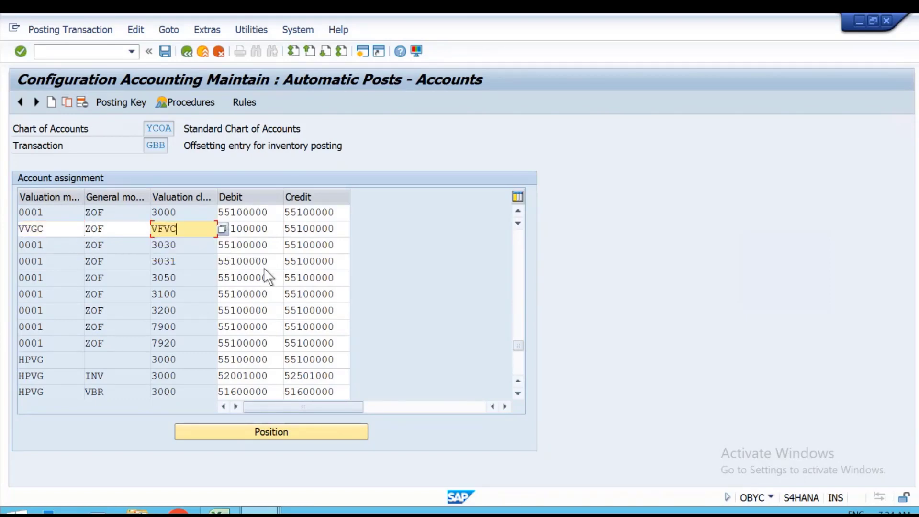
pyautogui.hotkey('alt', 'Tab')
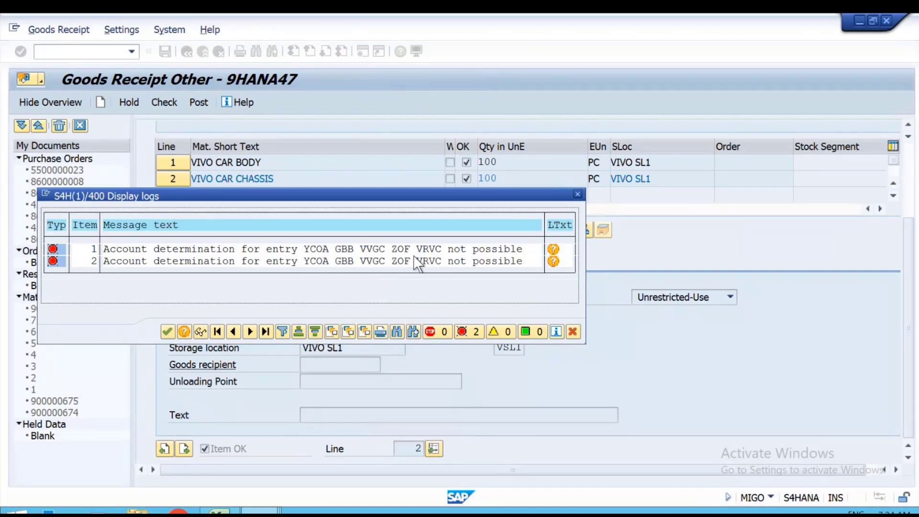
pyautogui.hotkey('alt', 'Tab')
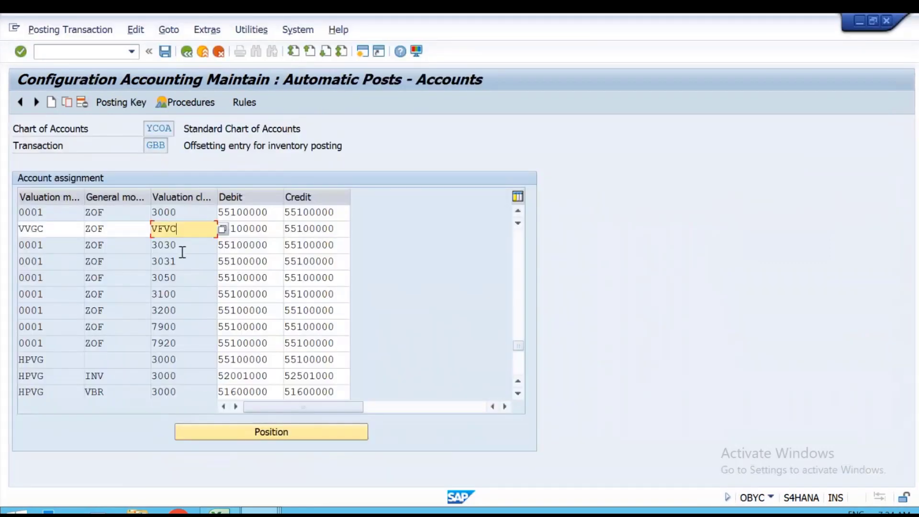
pyautogui.click(164, 229)
pyautogui.press('BackSpace')
pyautogui.write('R')
pyautogui.press('Return')
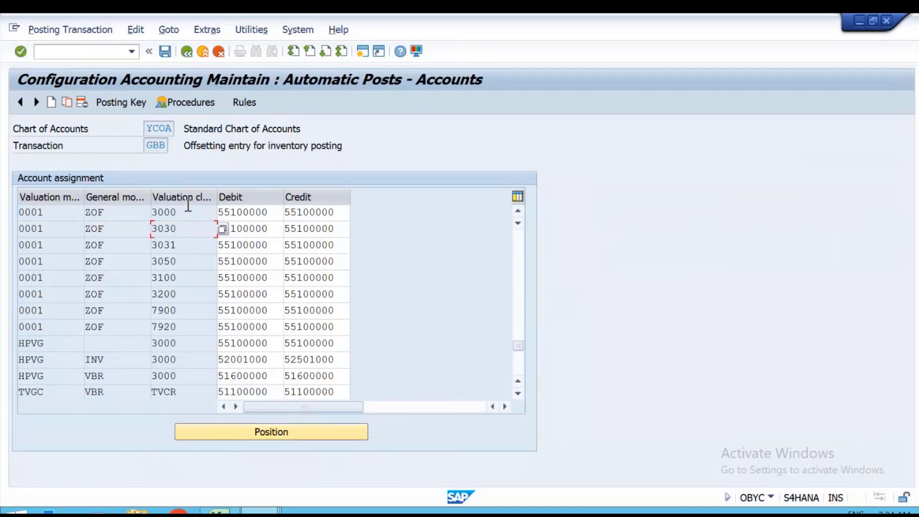
# - Save the account assignments under the VIVO customizing request and return to the goods receipt session
pyautogui.hotkey('ctrl', 's')
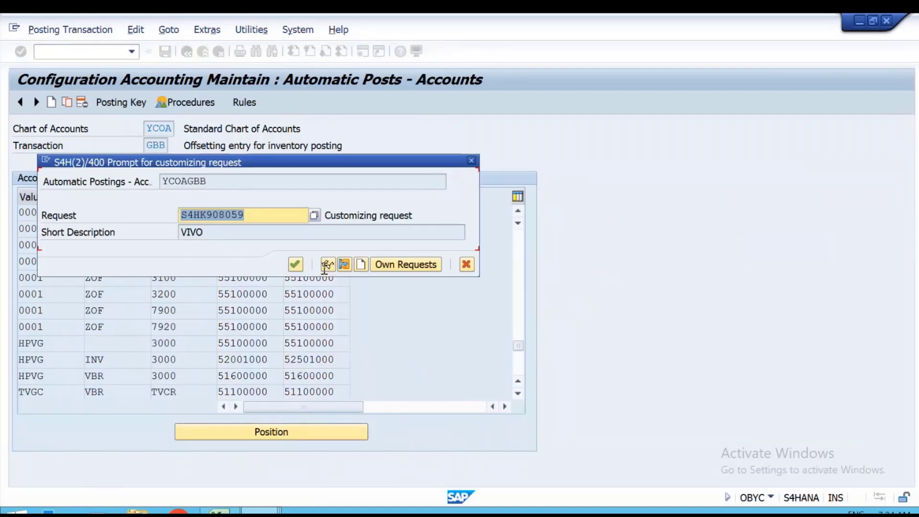
pyautogui.click(296, 264)
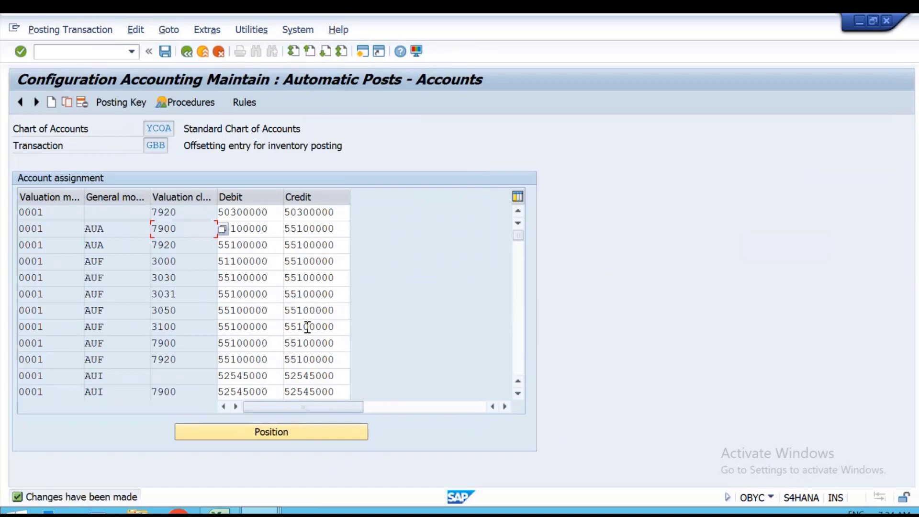
pyautogui.hotkey('alt', 'Tab')
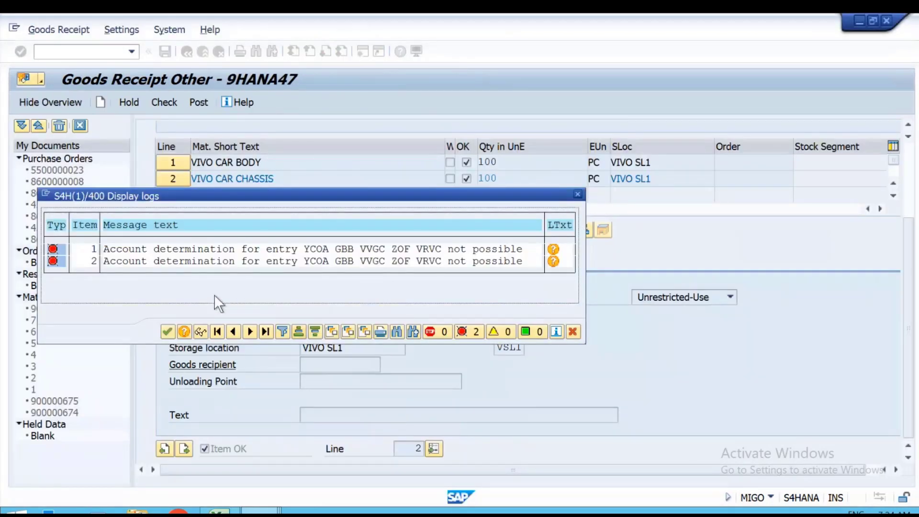
# - Check the goods receipt again and read the long text of the CO object error logged for the first item
pyautogui.press('Return')
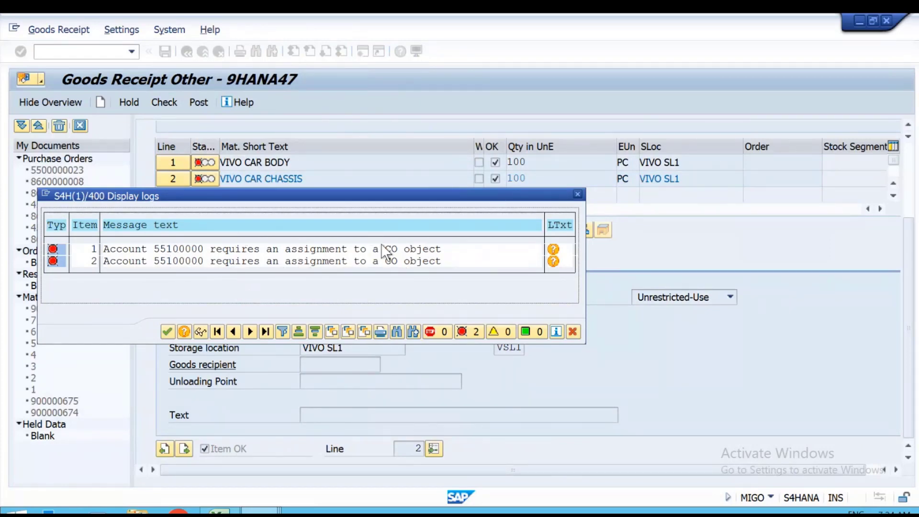
pyautogui.click(554, 253)
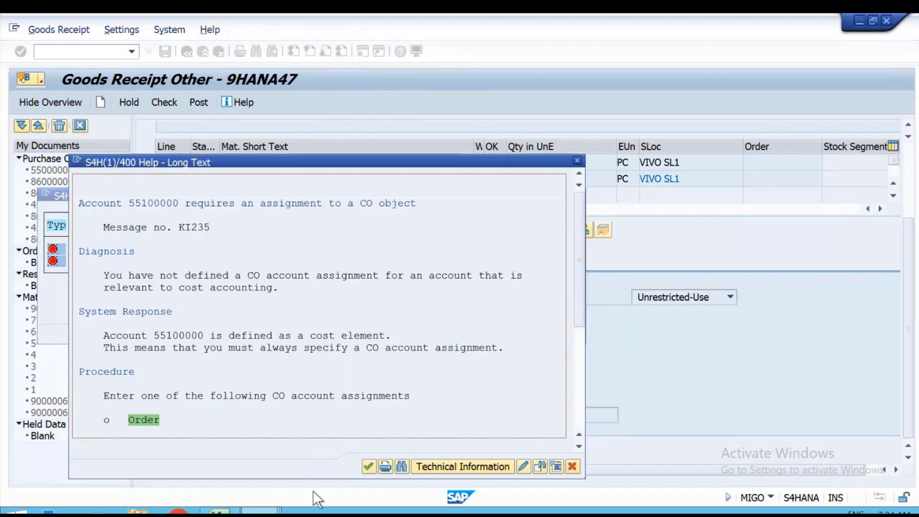
pyautogui.moveTo(578, 331); pyautogui.dragTo(578, 369)
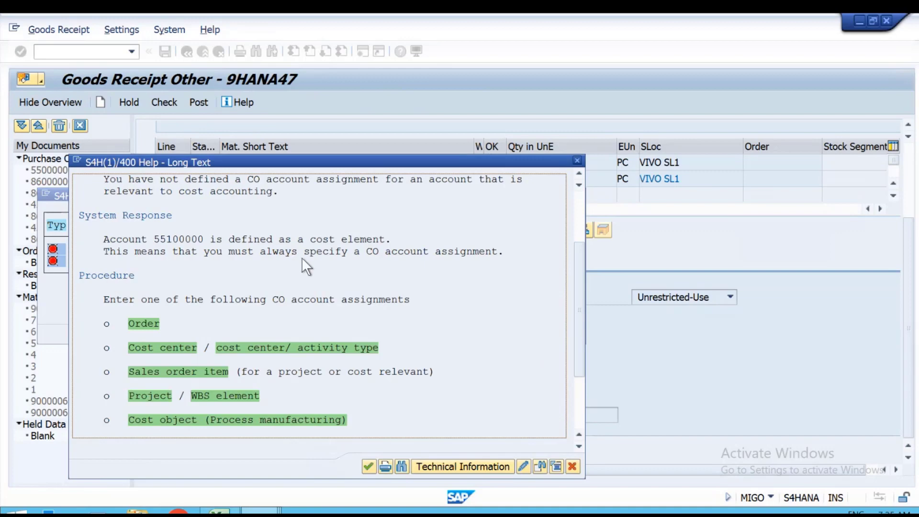
pyautogui.scroll(-2, 482, 252)
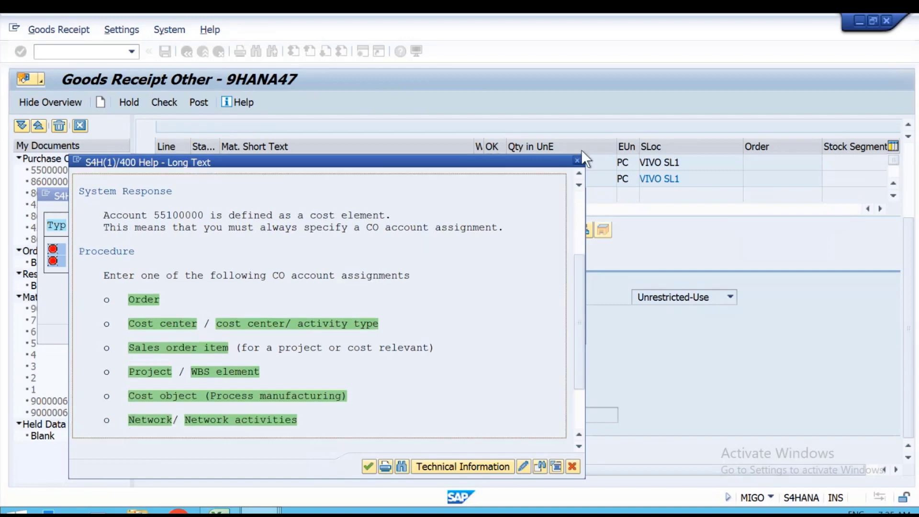
pyautogui.press('Escape')
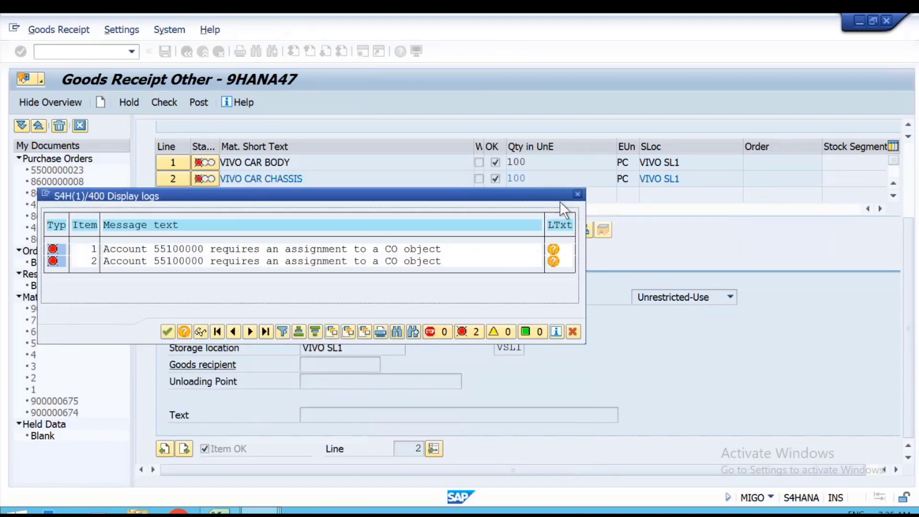
pyautogui.click(580, 195)
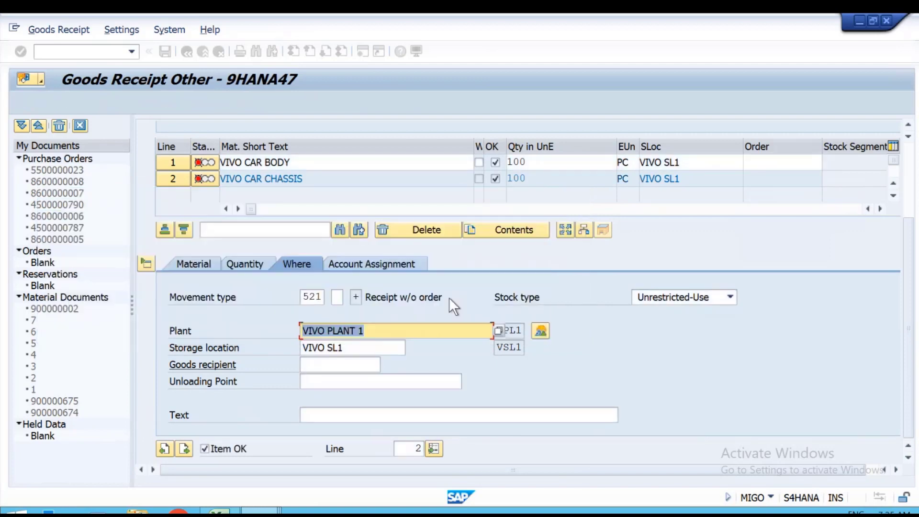
# - Review the VIVO CAR CHASSIS item's account assignment details and the error log of the VIVO CAR BODY line
pyautogui.click(395, 266)
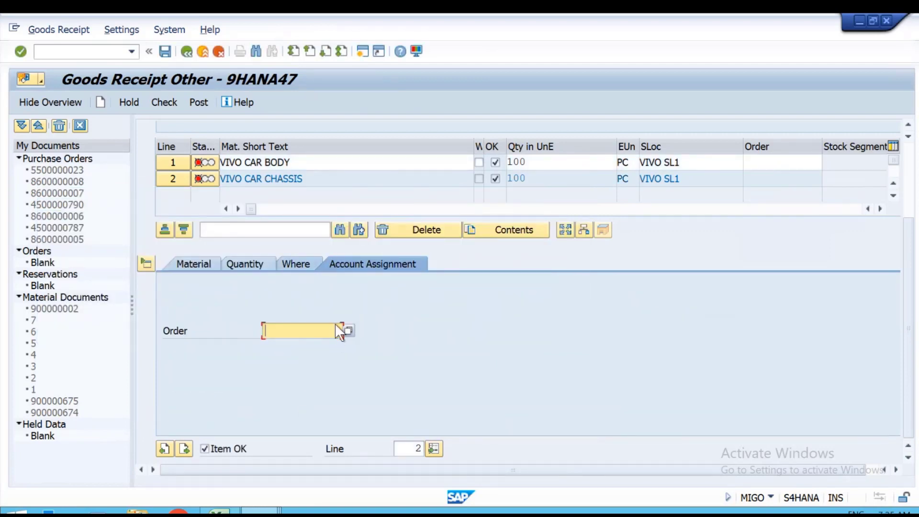
pyautogui.click(296, 264)
pyautogui.click(205, 162)
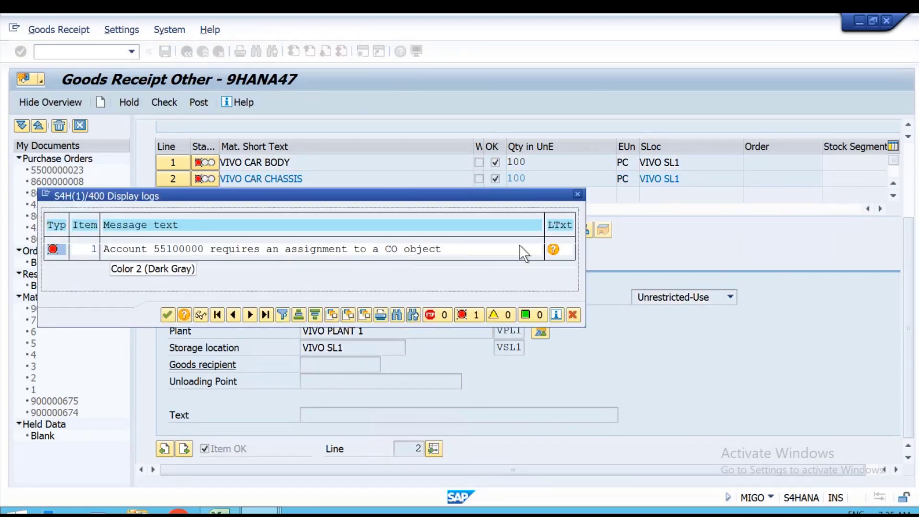
pyautogui.click(578, 193)
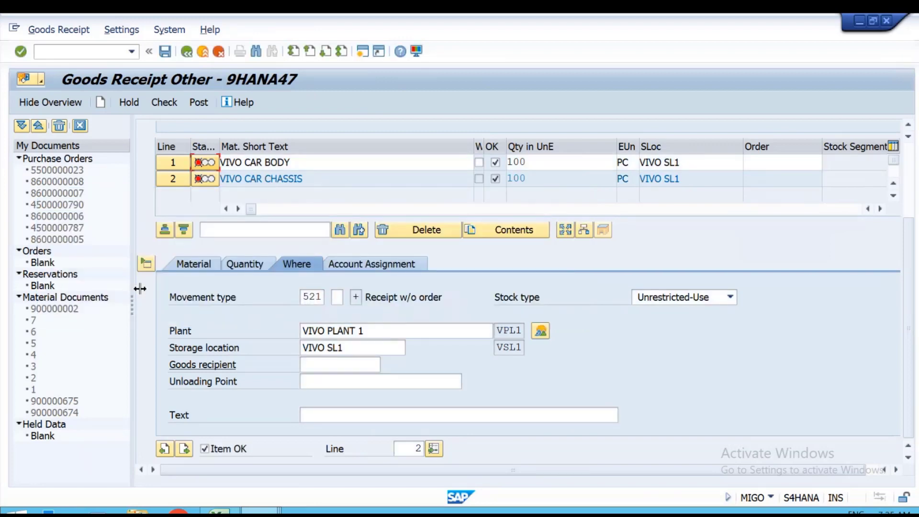
# - Switch to the account determination session, locate the VVGC rows under GBB and copy the VBR row's debit account
pyautogui.hotkey('alt', 'Tab')
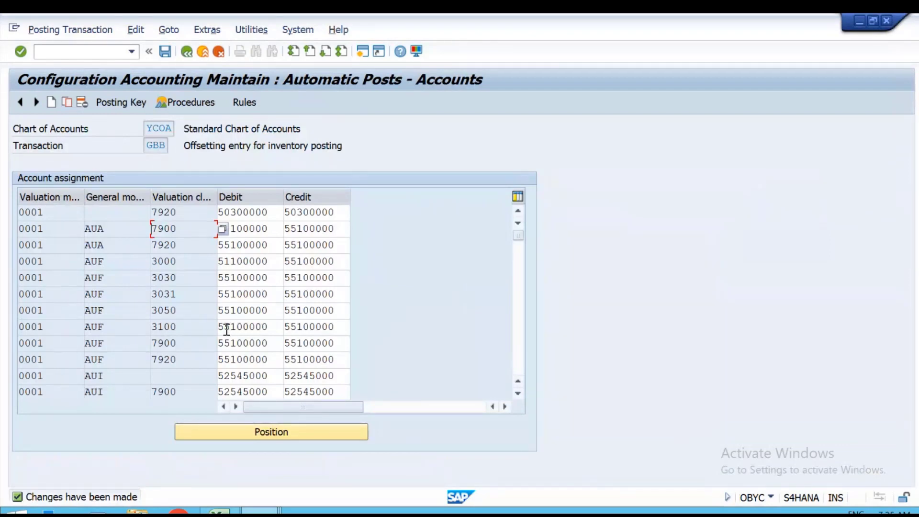
pyautogui.click(237, 429)
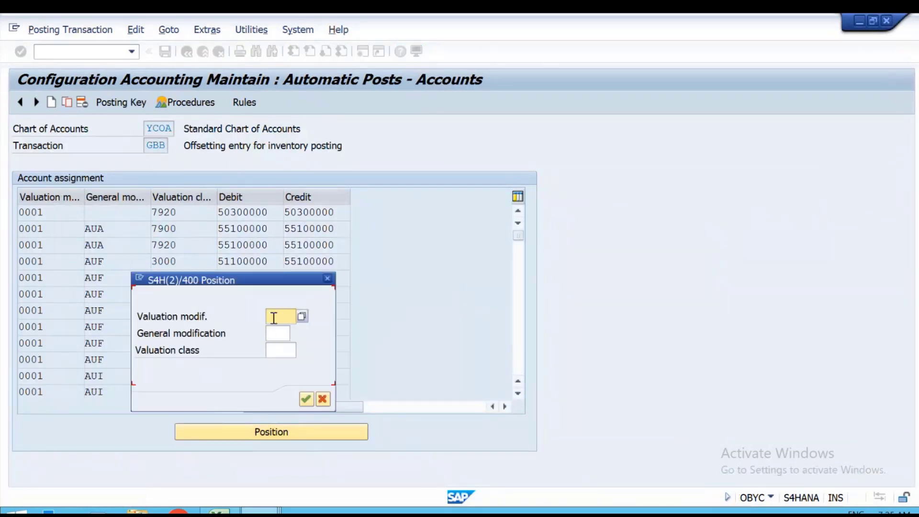
pyautogui.click(281, 349)
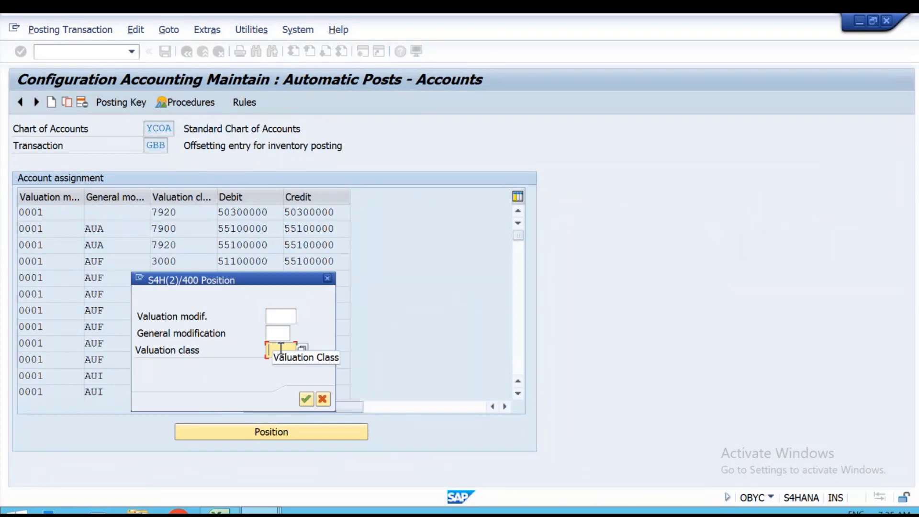
pyautogui.write('7900')
pyautogui.press('Return')
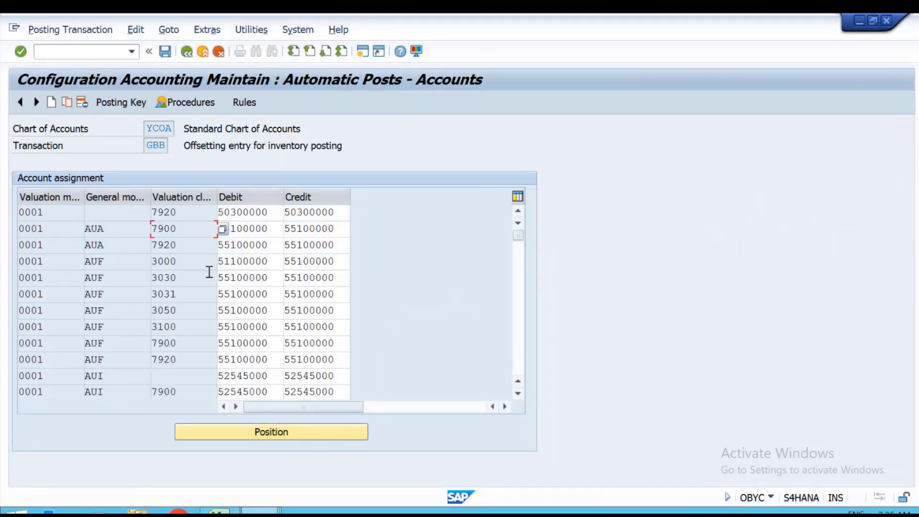
pyautogui.scroll(-13, 183, 336)
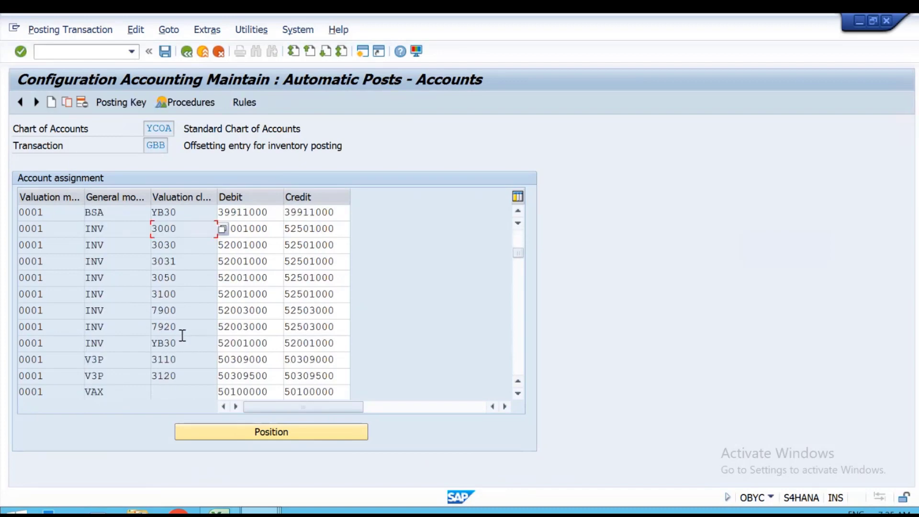
pyautogui.scroll(-6, 182, 335)
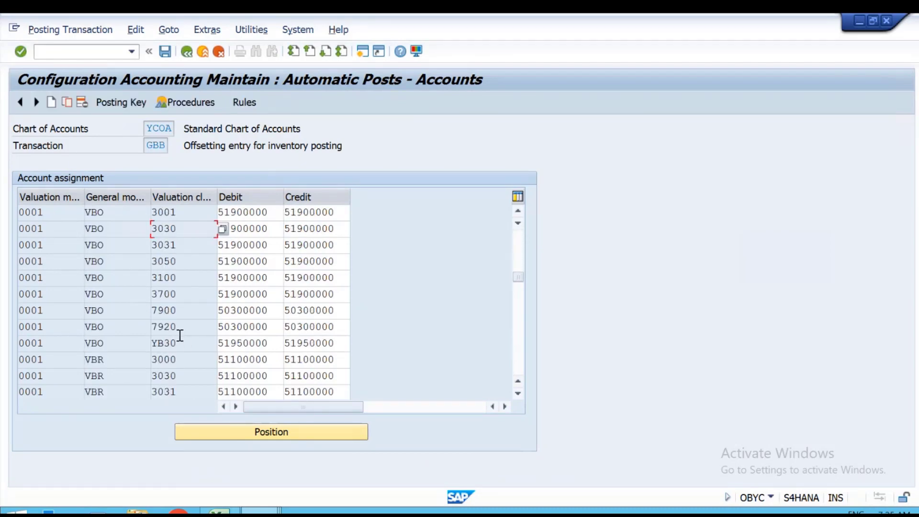
pyautogui.scroll(-4, 180, 335)
pyautogui.scroll(-10, 180, 335)
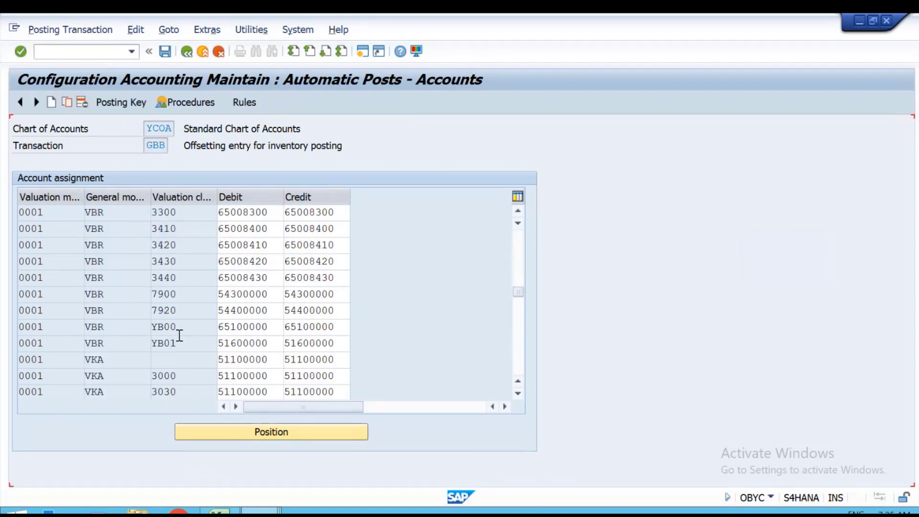
pyautogui.scroll(-10, 179, 336)
pyautogui.scroll(-6, 179, 335)
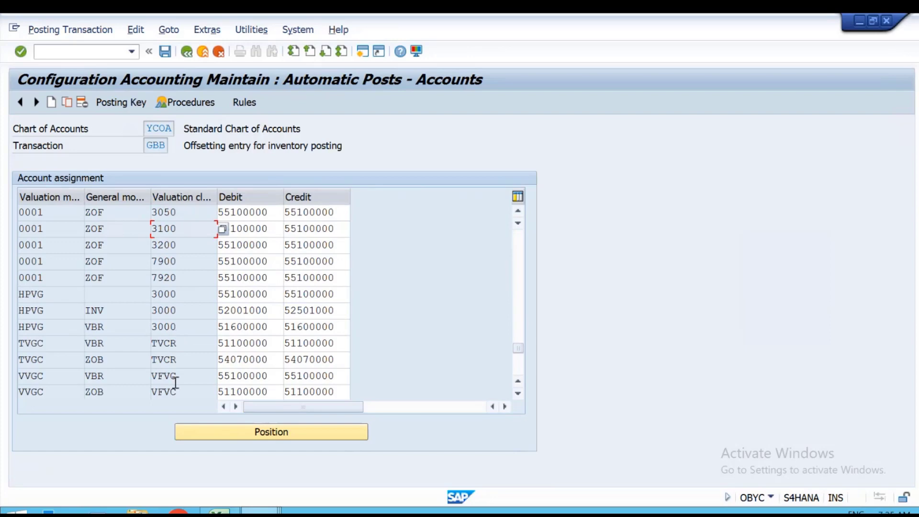
pyautogui.moveTo(273, 374); pyautogui.dragTo(150, 371)
pyautogui.hotkey('ctrl', 'c')
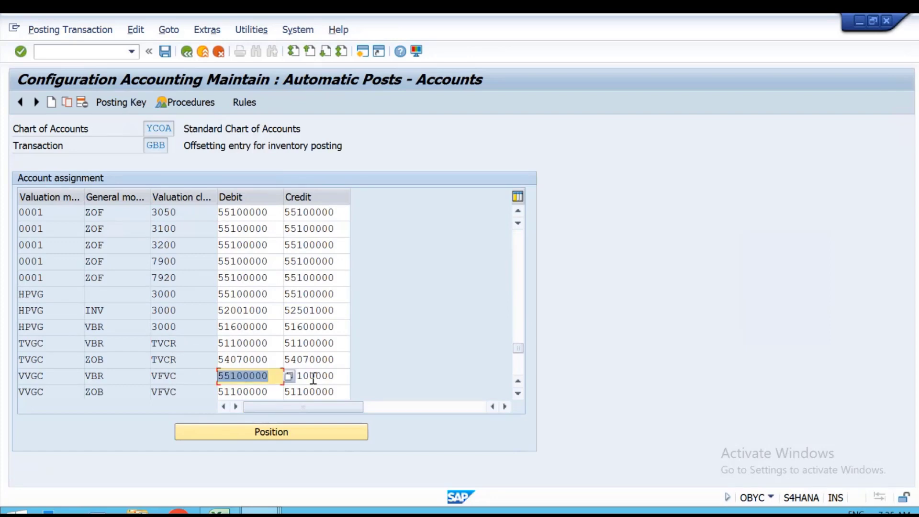
# - Open transaction FS00, find G/L account 55100000 in company code VIVO and display its control data
pyautogui.click(273, 200)
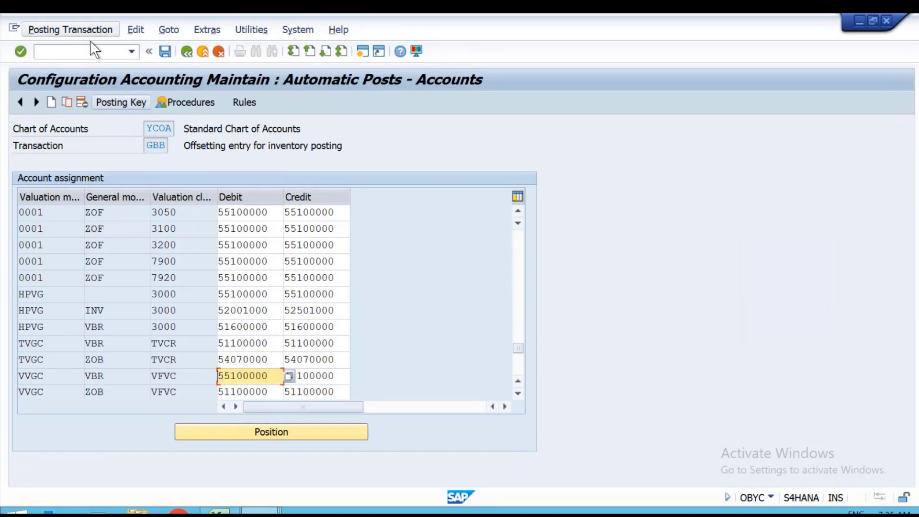
pyautogui.click(59, 51)
pyautogui.write('/nfs00')
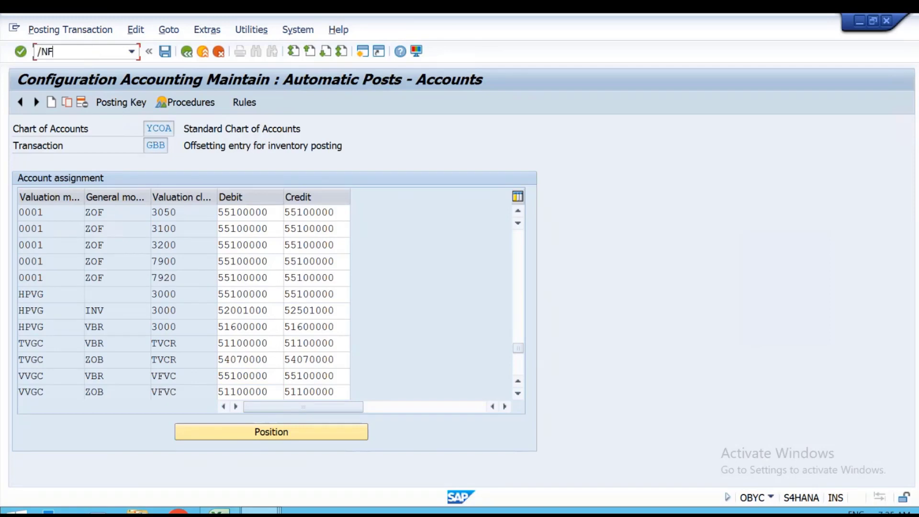
pyautogui.press('Return')
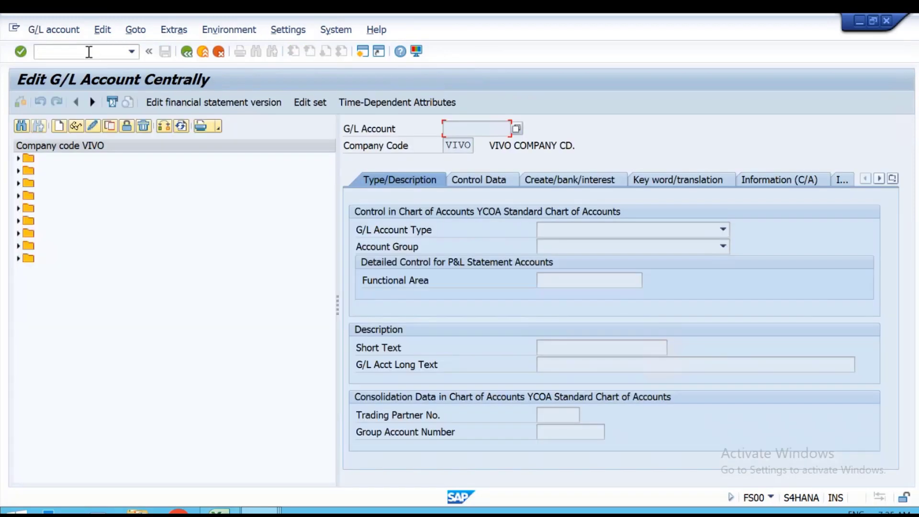
pyautogui.click(22, 126)
pyautogui.hotkey('ctrl', 'v')
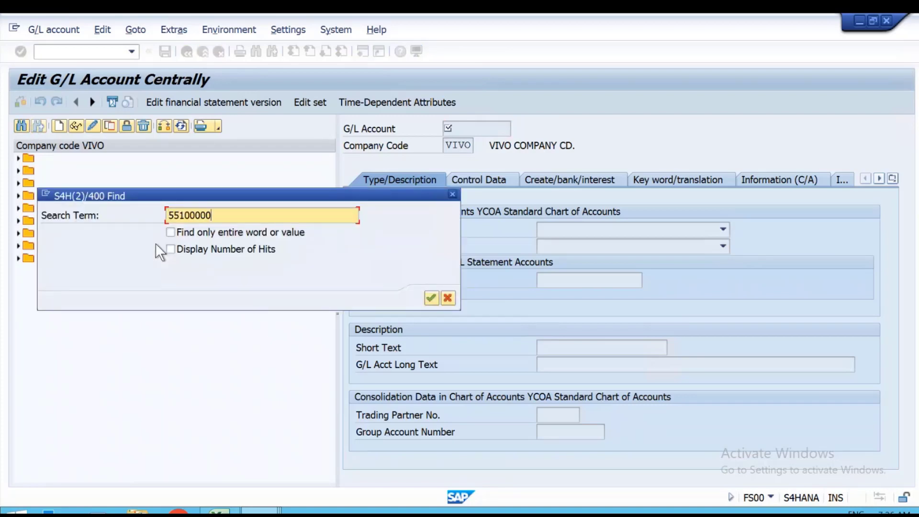
pyautogui.press('Return')
pyautogui.doubleClick(66, 155)
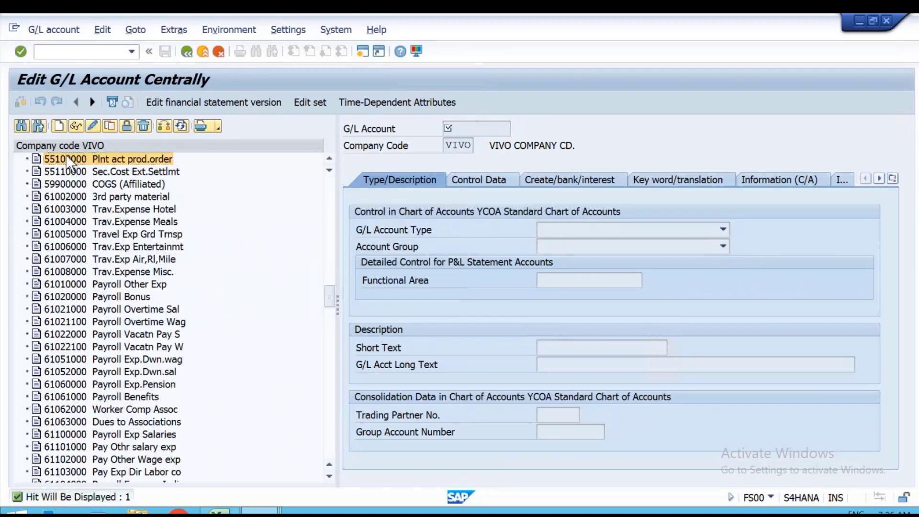
pyautogui.click(487, 179)
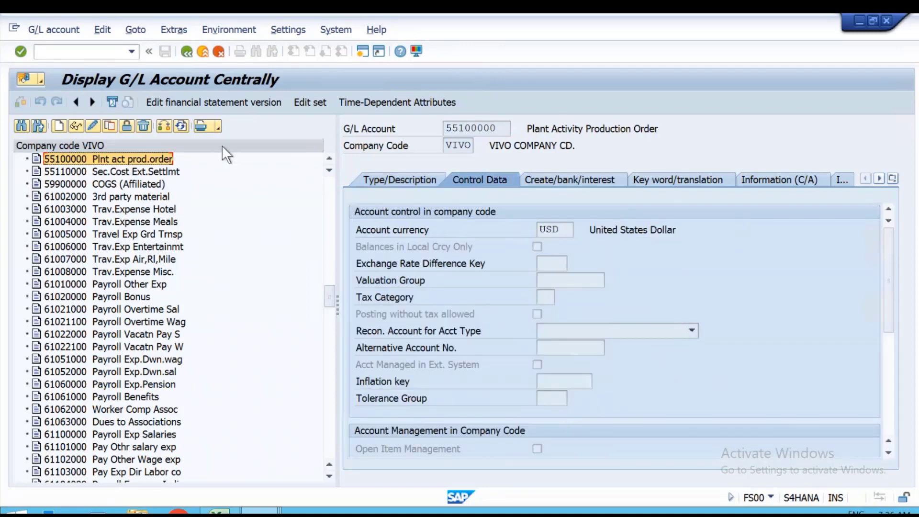
# - Put the G/L account in change mode, review its control data including the cost element category, and leave without changes
pyautogui.click(92, 125)
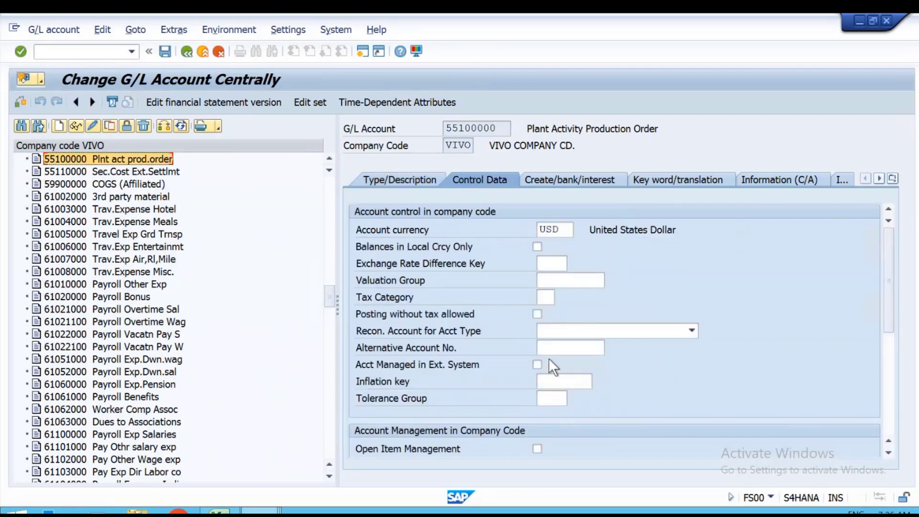
pyautogui.moveTo(888, 262); pyautogui.dragTo(892, 331)
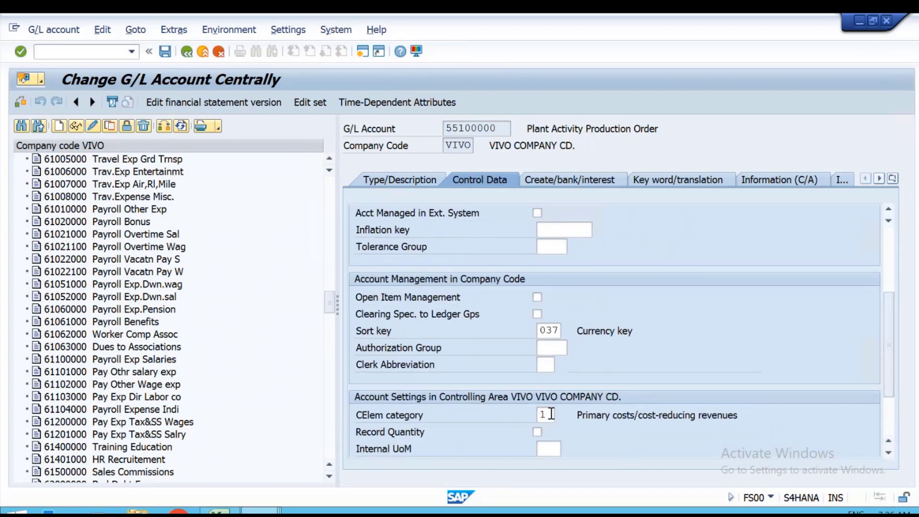
pyautogui.scroll(3, 469, 294)
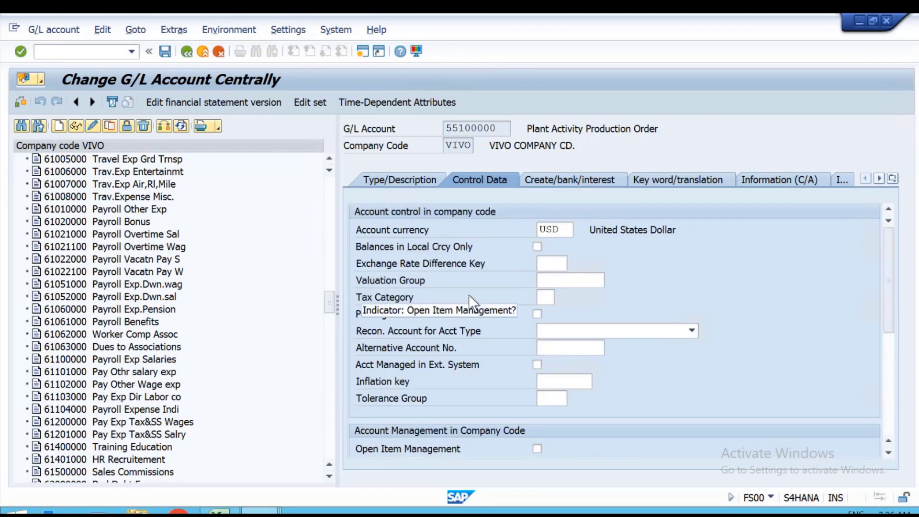
pyautogui.scroll(-5, 603, 326)
pyautogui.scroll(5, 599, 301)
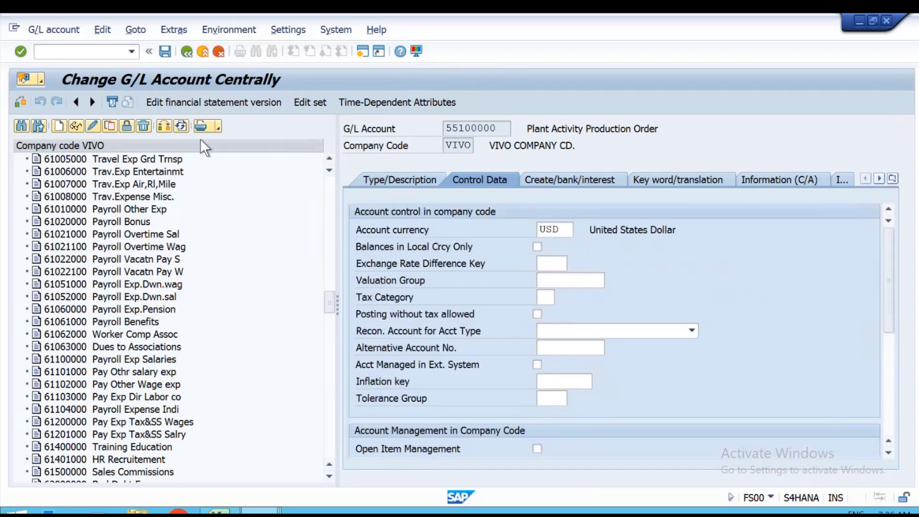
pyautogui.click(187, 51)
# - Return to the goods receipt session, dismiss the error log and set the header's default movement type to 561
pyautogui.hotkey('alt', 'Tab')
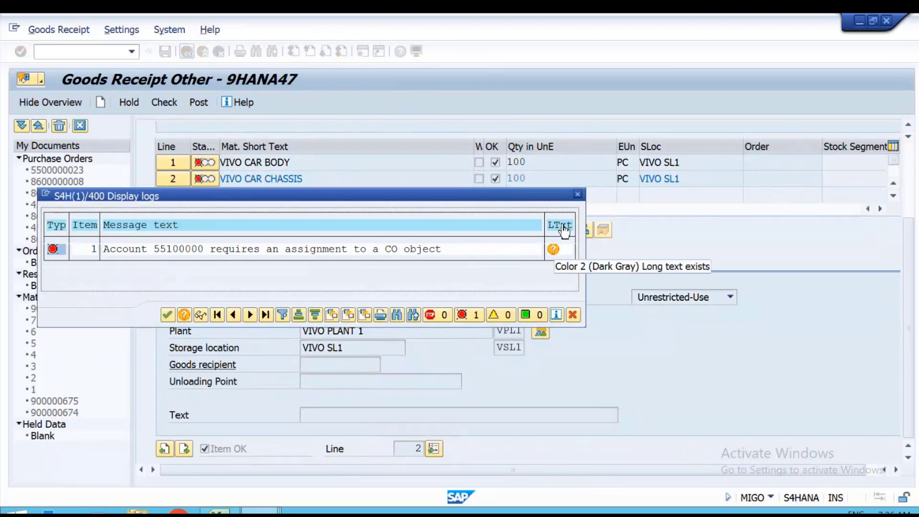
pyautogui.click(579, 194)
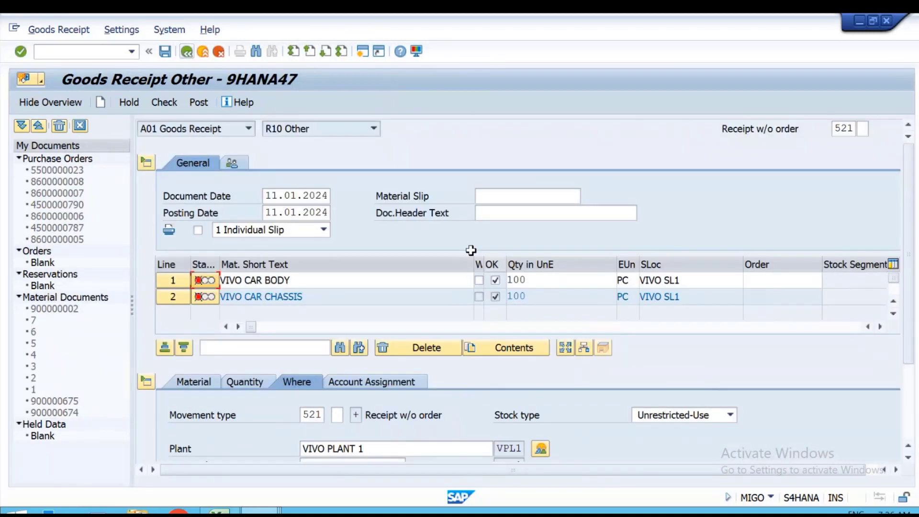
pyautogui.doubleClick(854, 129)
pyautogui.write('561')
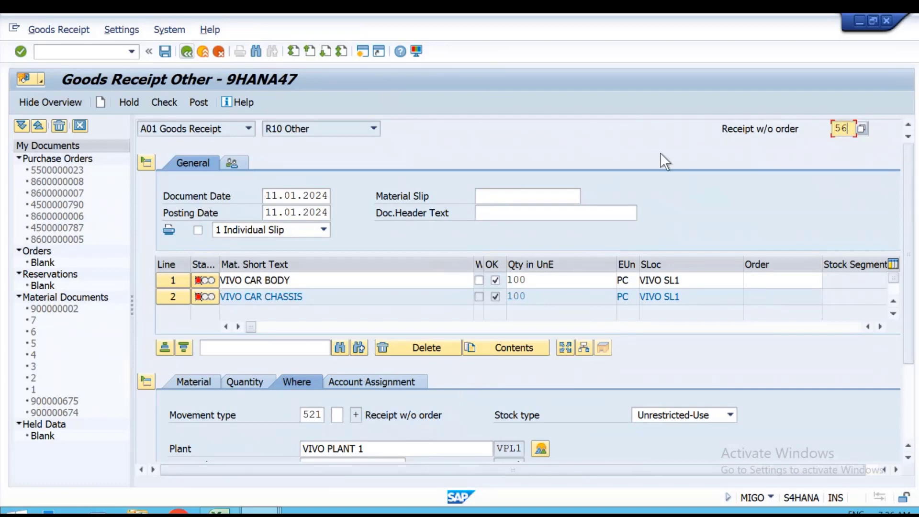
pyautogui.press('Return')
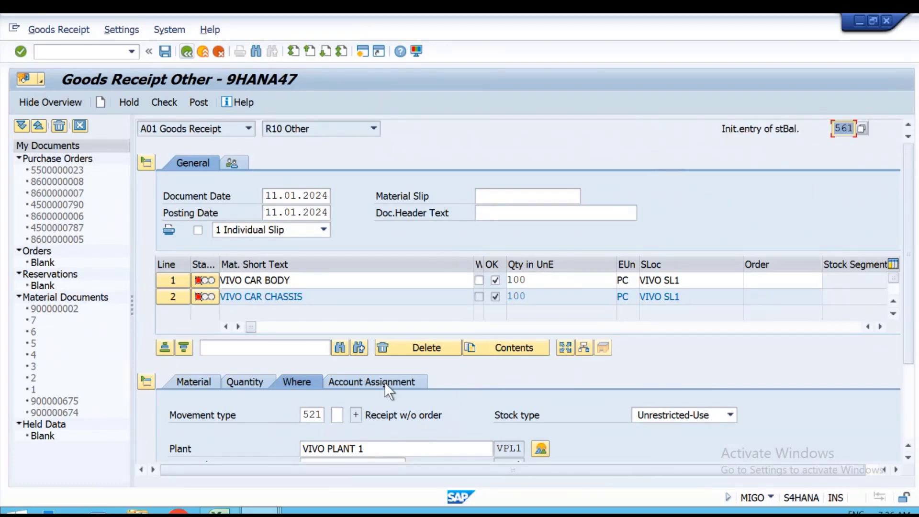
# - Set the VIVO CAR CHASSIS item's movement type to 561 and check the goods receipt again
pyautogui.click(322, 416)
pyautogui.write('561')
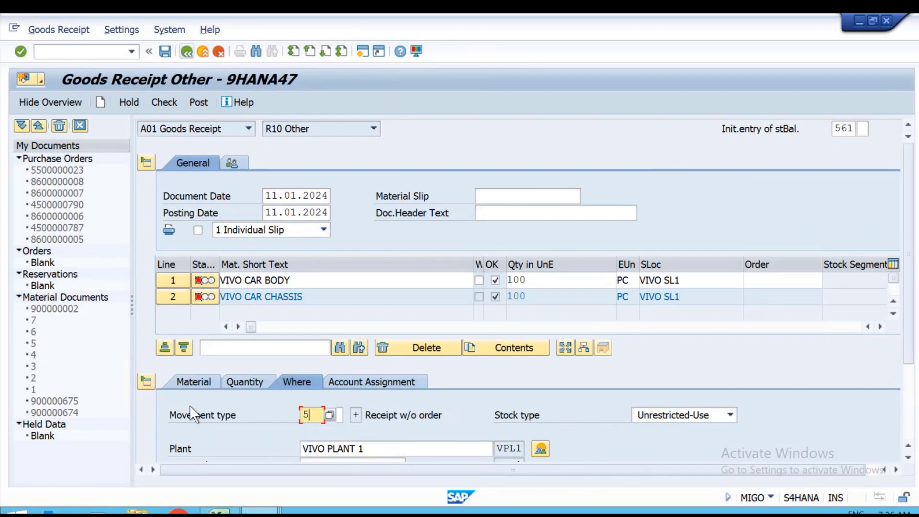
pyautogui.press('Return')
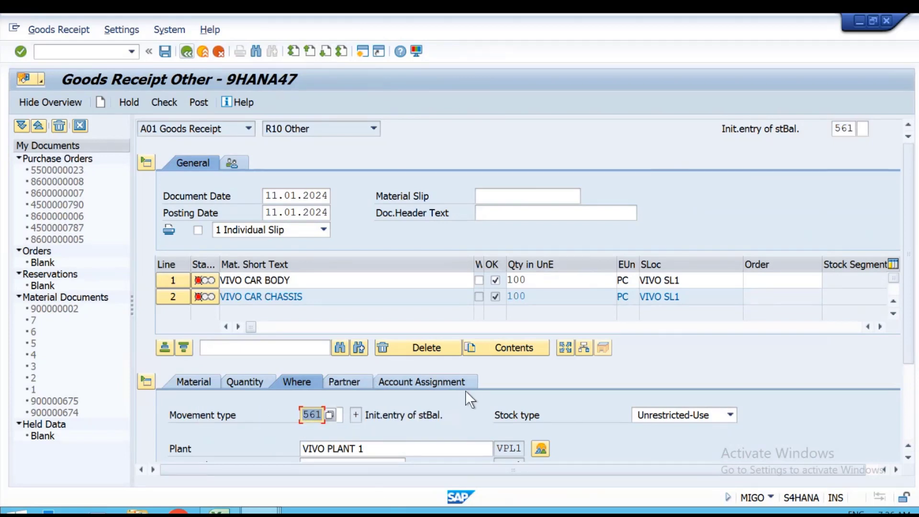
pyautogui.scroll(-2, 465, 390)
pyautogui.click(167, 102)
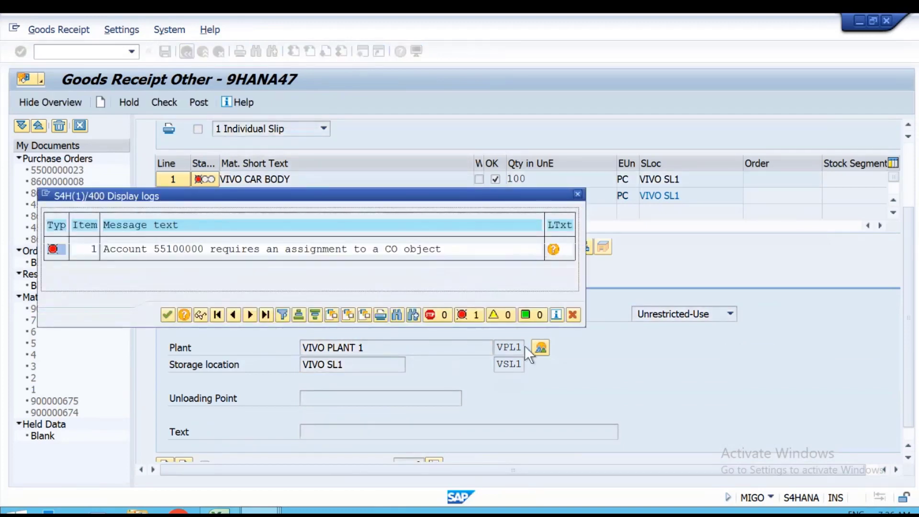
# - Dismiss the error log and assign VIVO VENDOR-2 as the vendor of the VIVO CAR CHASSIS item
pyautogui.press('Return')
pyautogui.click(395, 280)
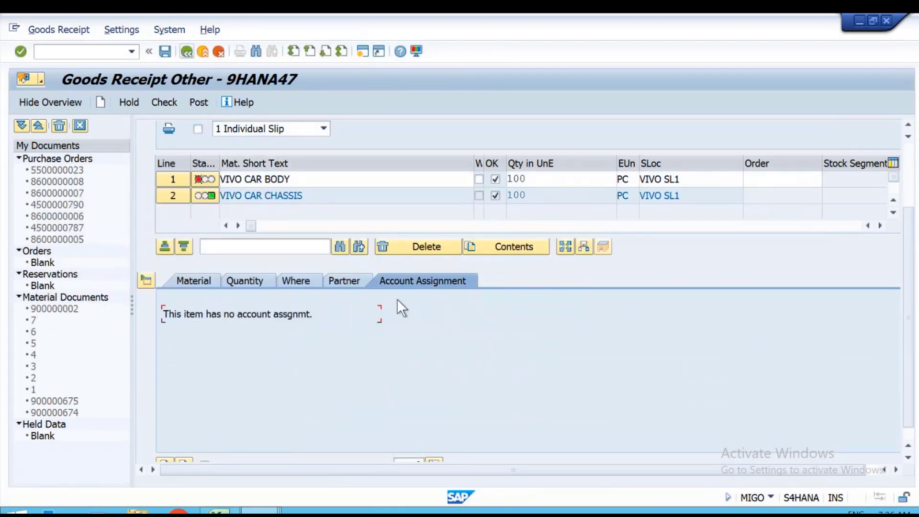
pyautogui.click(345, 280)
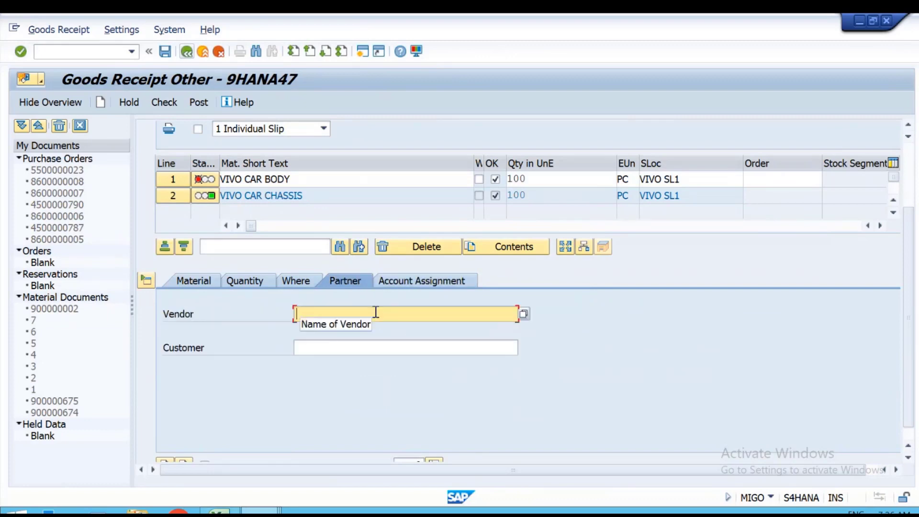
pyautogui.click(376, 313)
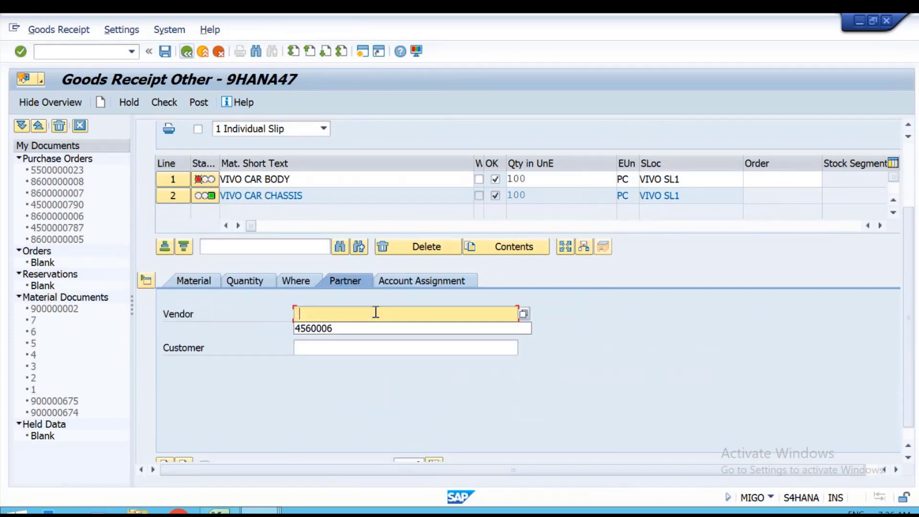
pyautogui.click(355, 328)
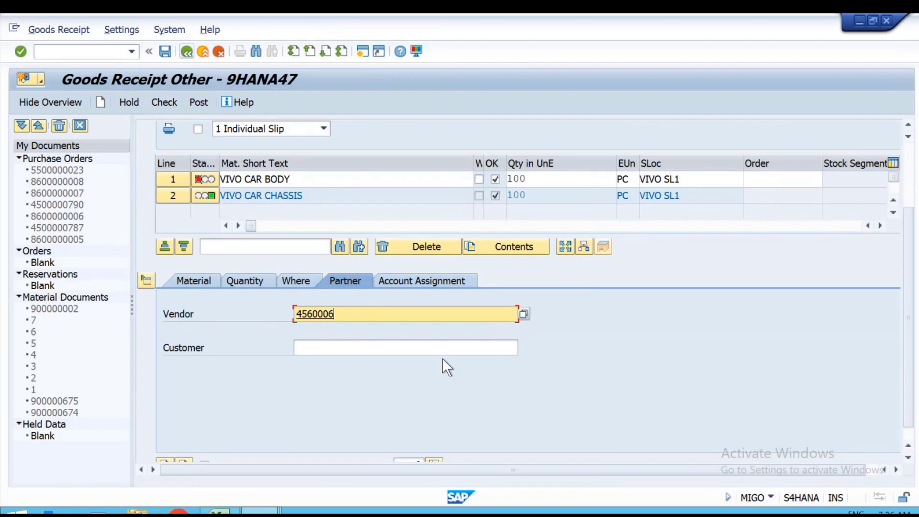
pyautogui.press('Return')
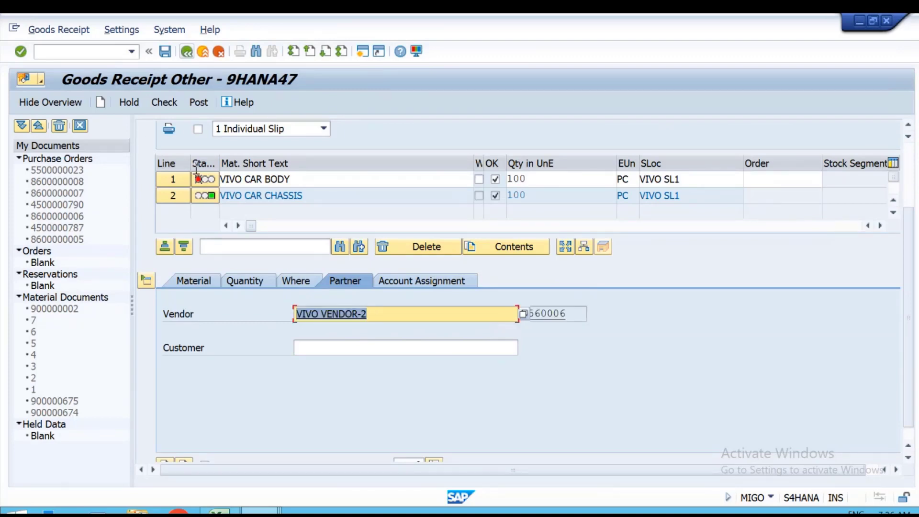
# - Review the error log of the VIVO CAR BODY item and set that item's movement type to 561
pyautogui.click(201, 179)
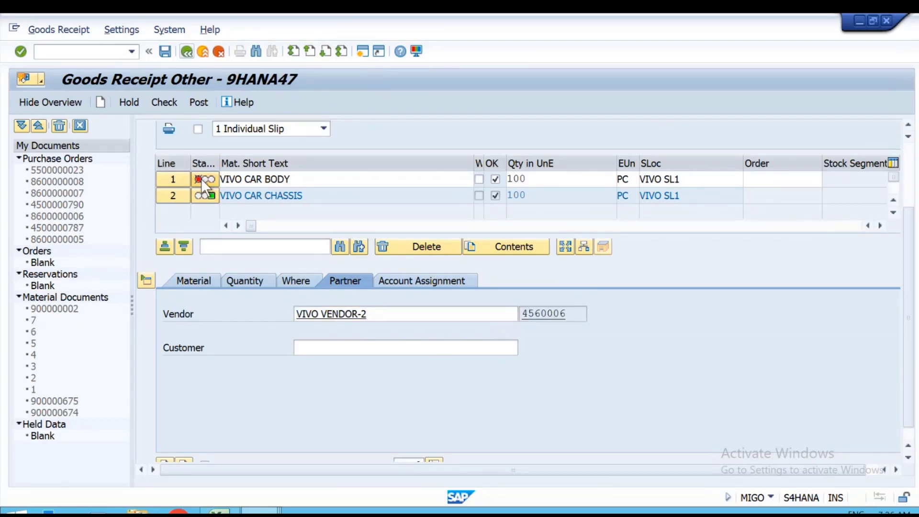
pyautogui.click(579, 194)
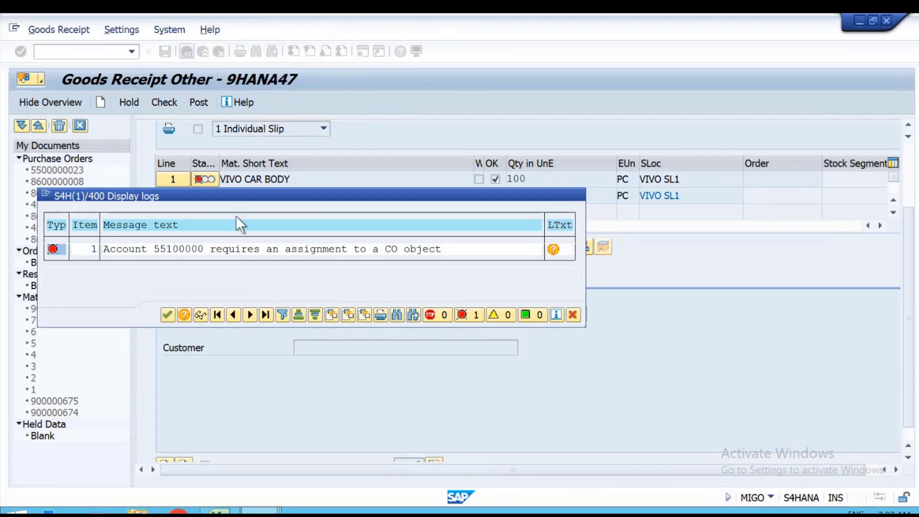
pyautogui.scroll(-1, 235, 412)
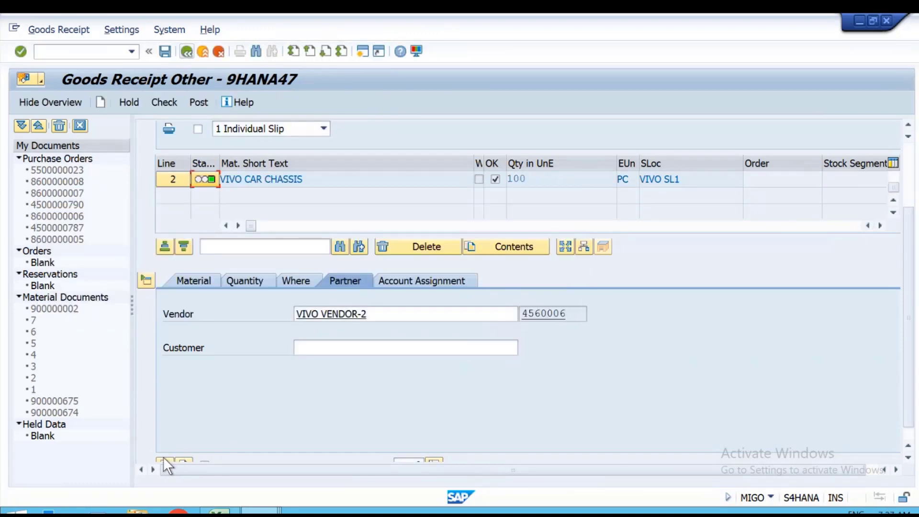
pyautogui.click(164, 458)
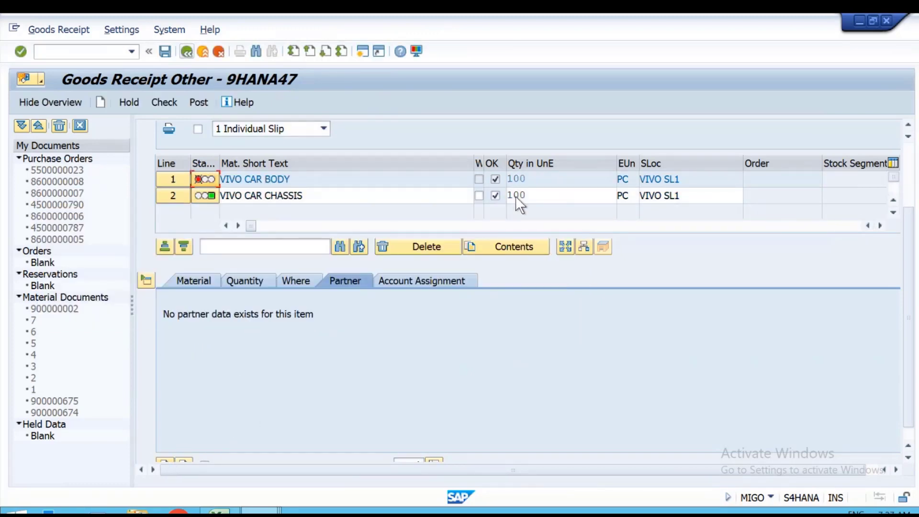
pyautogui.click(306, 284)
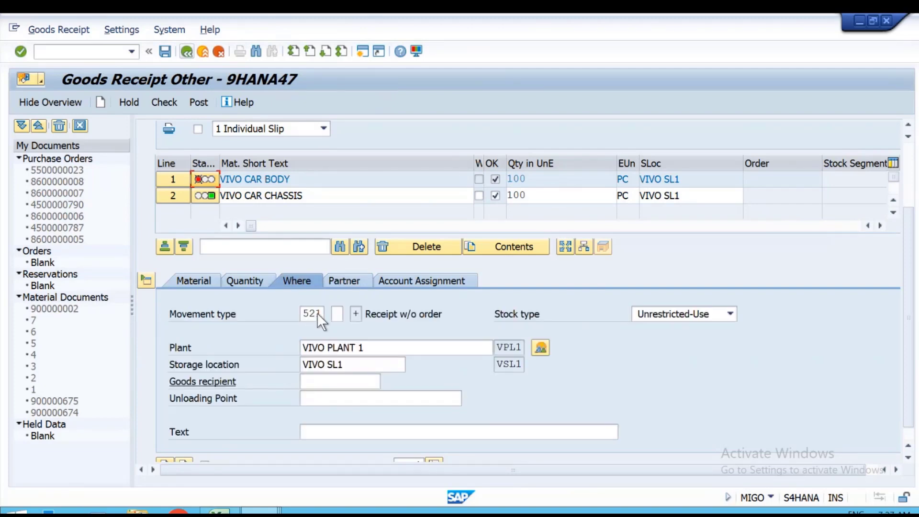
pyautogui.doubleClick(322, 312)
pyautogui.write('561')
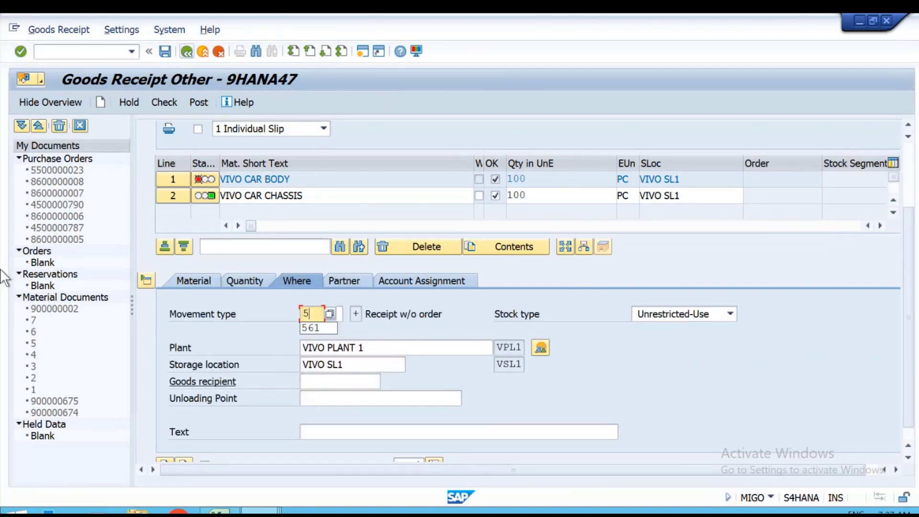
pyautogui.press('Return')
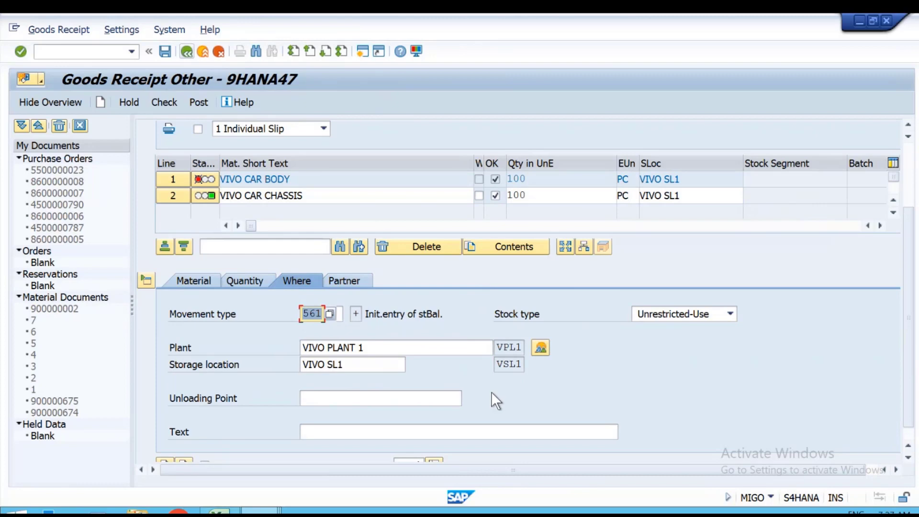
# - Check the goods receipt again with both items at movement type 561 and try to post it
pyautogui.scroll(2, 491, 392)
pyautogui.click(207, 281)
pyautogui.click(577, 195)
pyautogui.click(202, 298)
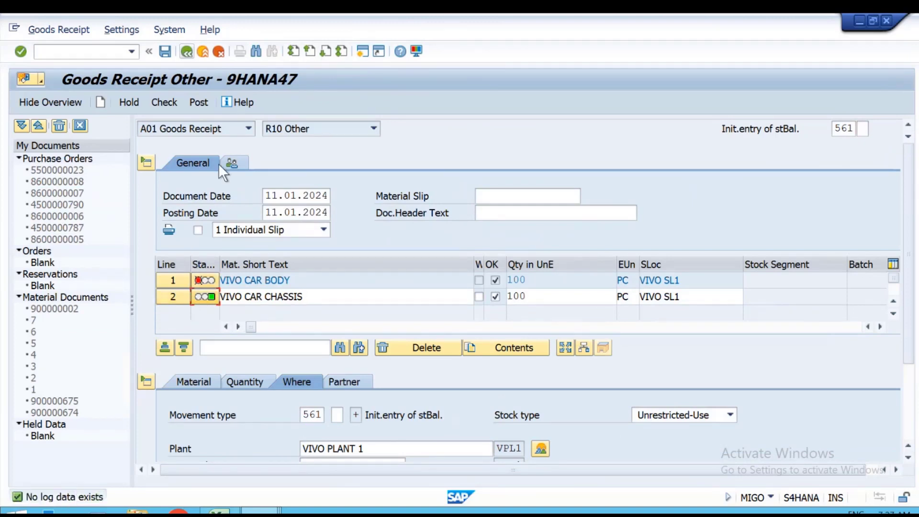
pyautogui.click(167, 102)
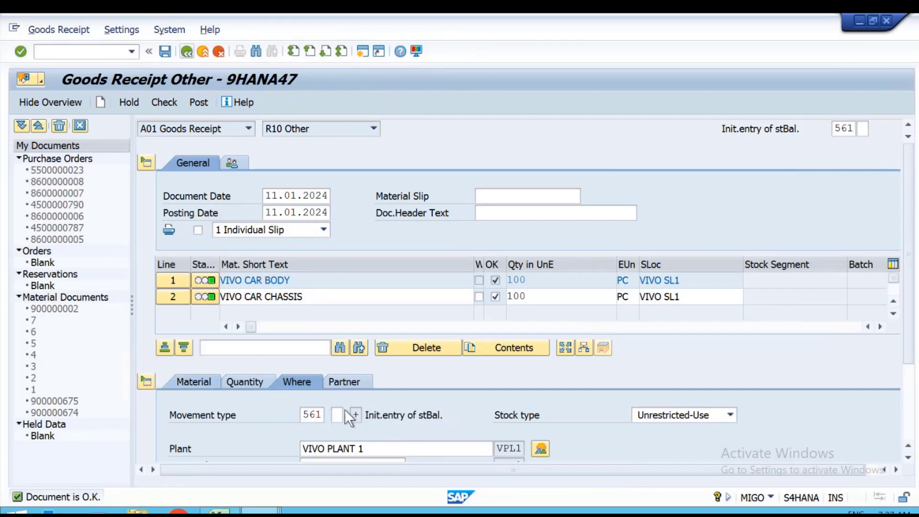
pyautogui.scroll(-3, 344, 410)
pyautogui.scroll(3, 345, 409)
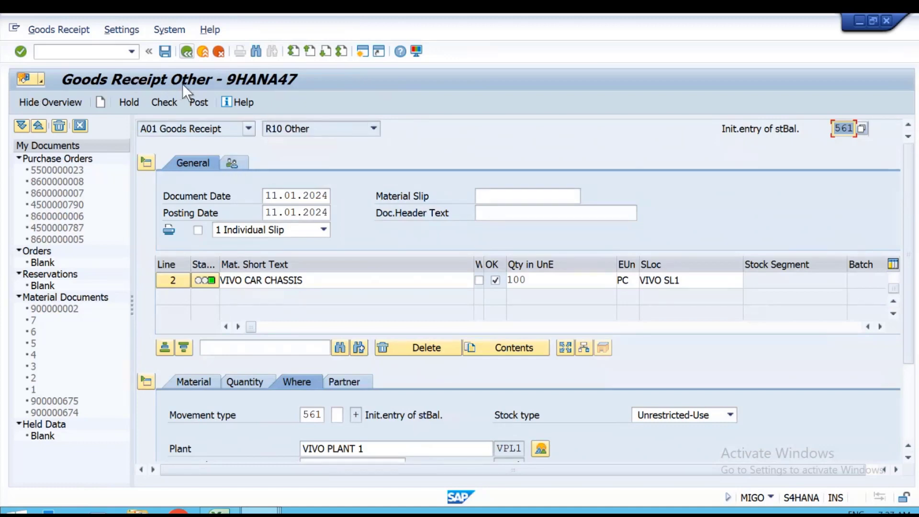
pyautogui.click(196, 101)
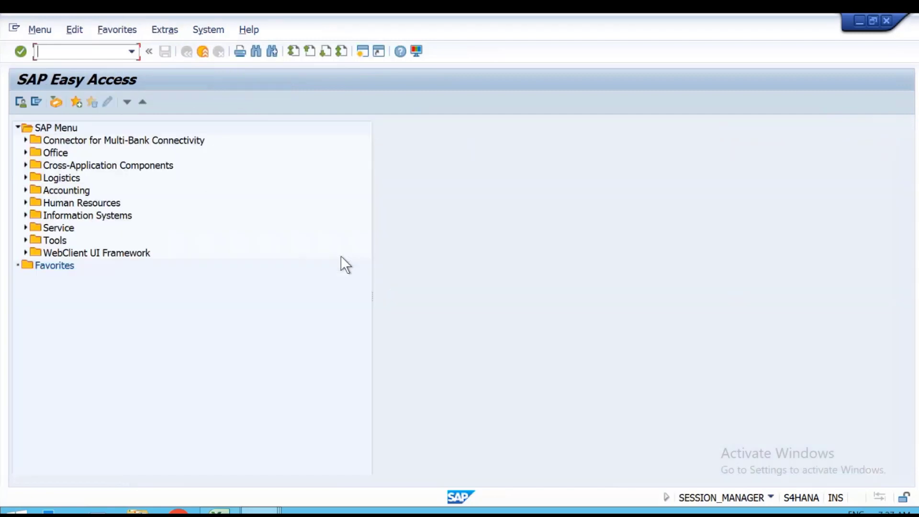
# - Switch to another session, open transaction OBYC and display the BSX inventory posting accounts for chart of accounts YCOA
pyautogui.click(132, 52)
pyautogui.click(84, 79)
pyautogui.press('Return')
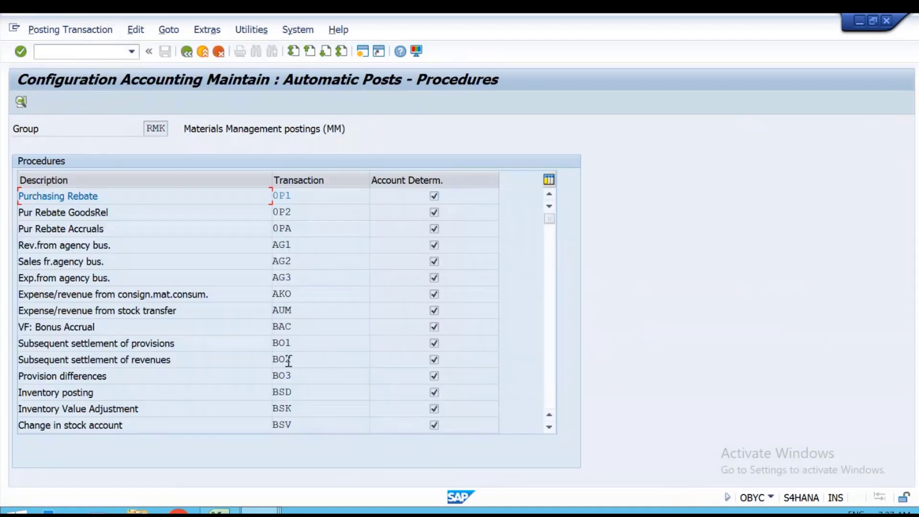
pyautogui.scroll(-2, 289, 361)
pyautogui.doubleClick(299, 343)
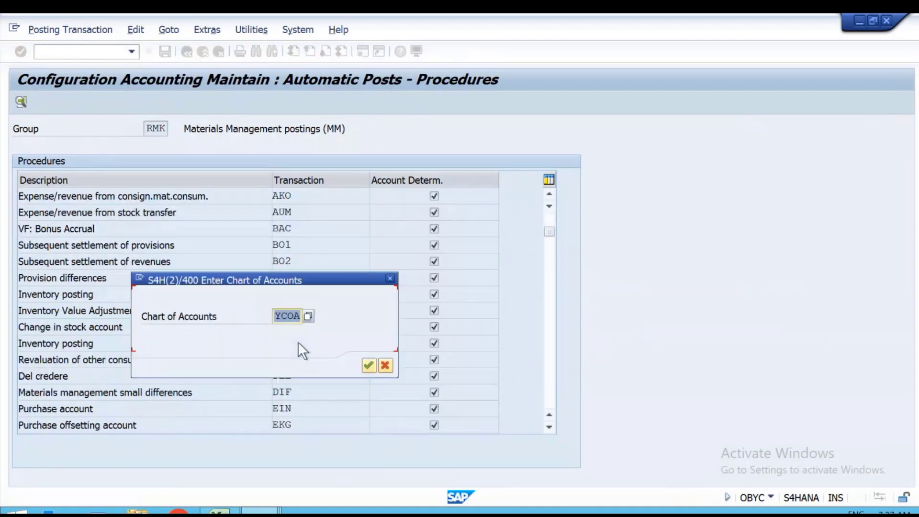
pyautogui.press('Return')
# - Copy the 0001/3000 assignment to valuation modifier VVGC and valuation class VRVC with account 11001010, and save it under the VIVO customizing request
pyautogui.hotkey('alt', 'Tab')
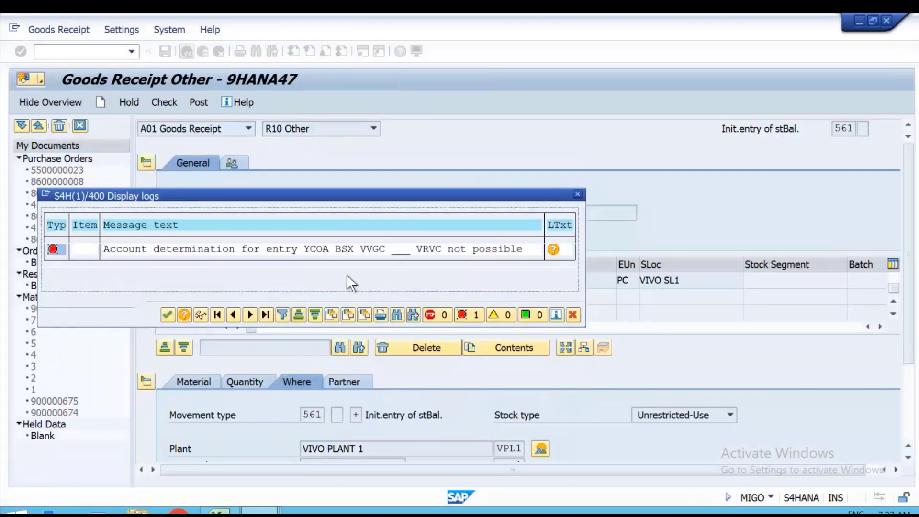
pyautogui.hotkey('alt', 'Tab')
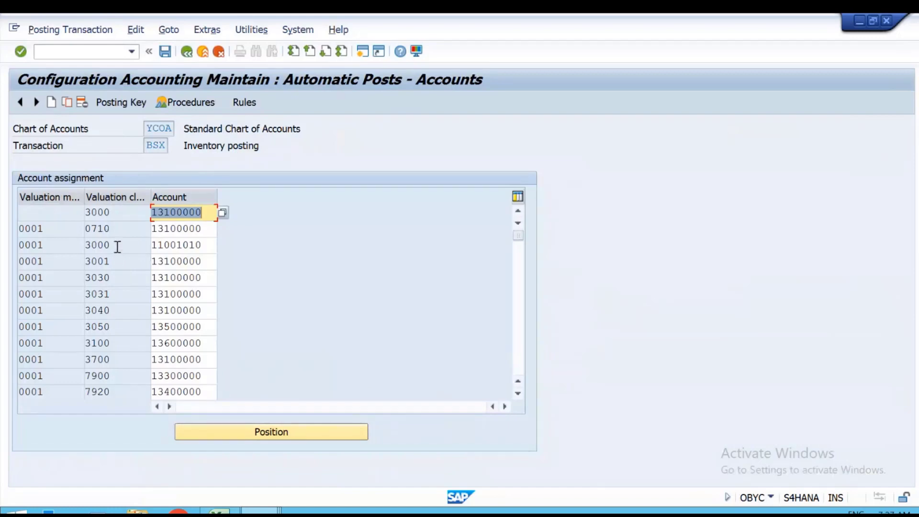
pyautogui.click(117, 246)
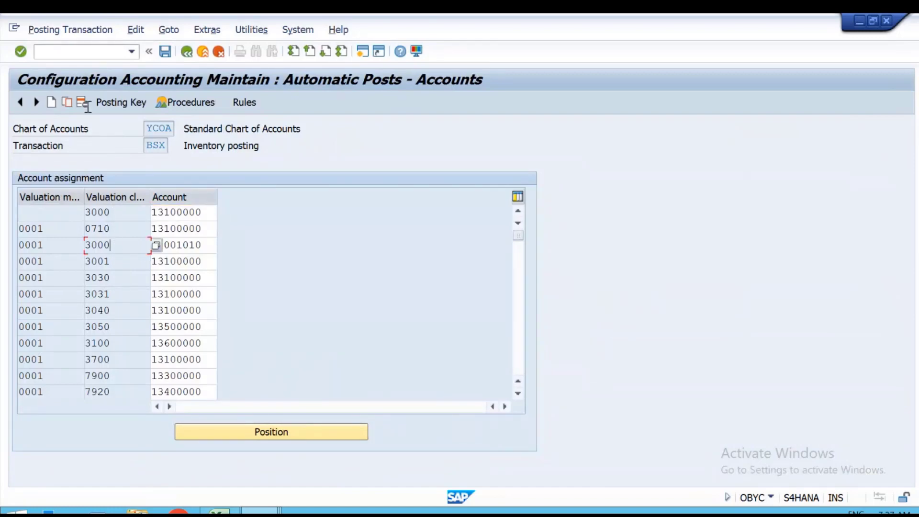
pyautogui.click(66, 102)
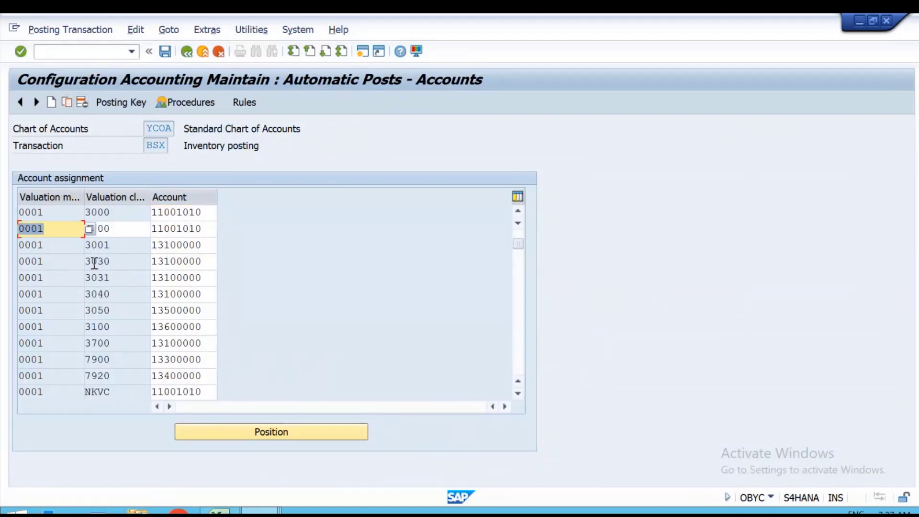
pyautogui.click(73, 242)
pyautogui.press('Tab')
pyautogui.press('BackSpace')
pyautogui.click(114, 241)
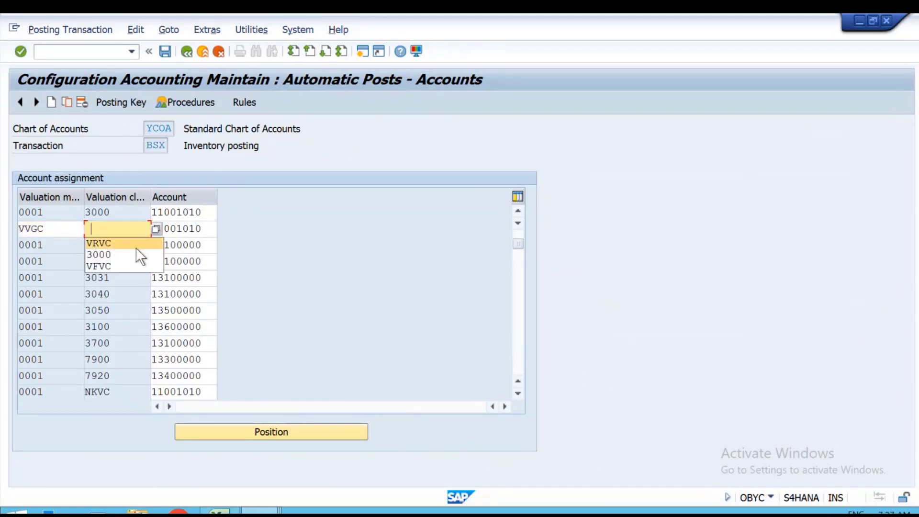
pyautogui.press('Return')
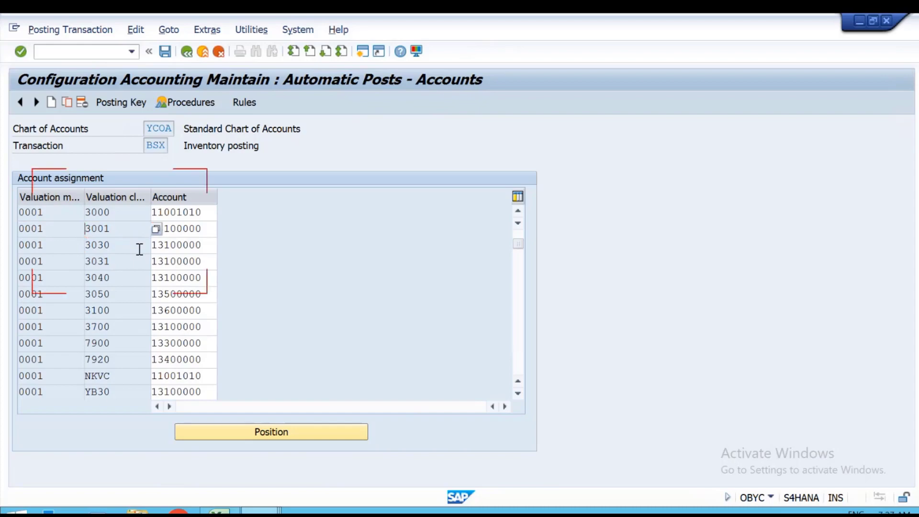
pyautogui.hotkey('ctrl', 's')
pyautogui.press('Return')
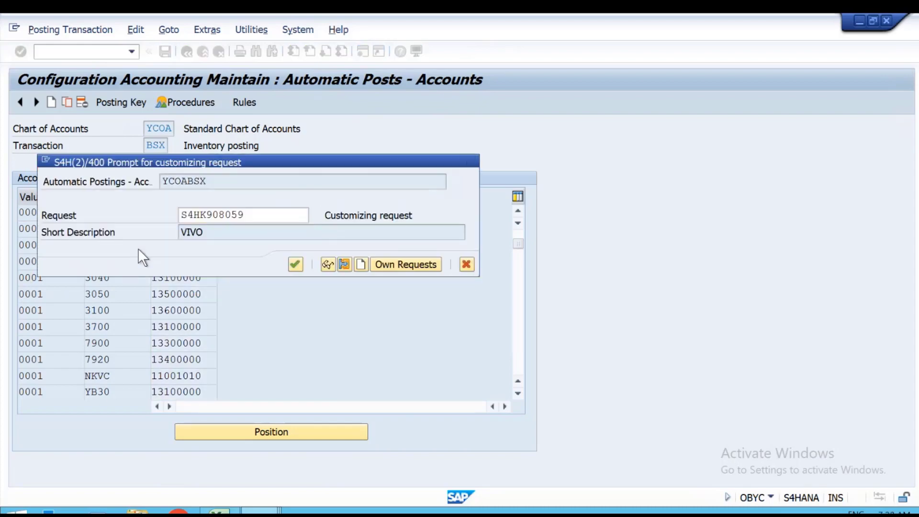
# - Return to the goods receipt session, try to check and post the document again, and read the logged error's long text
pyautogui.hotkey('alt', 'Tab')
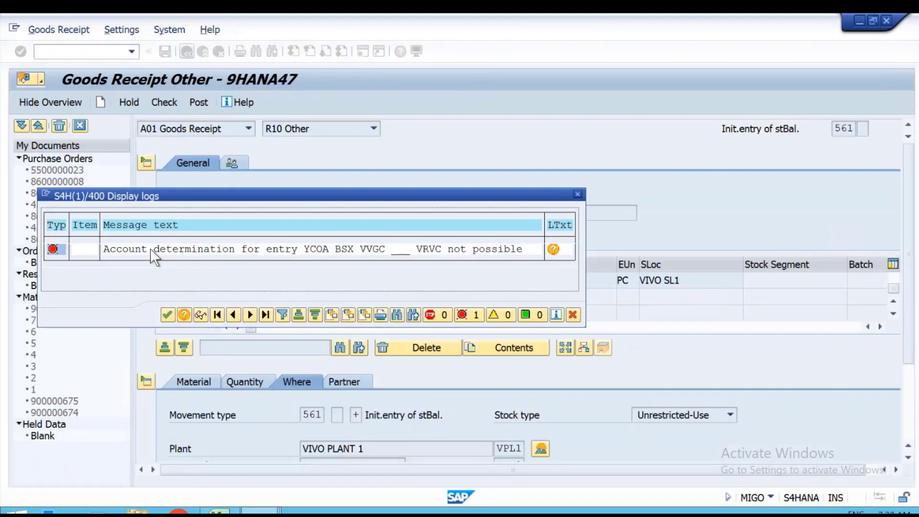
pyautogui.press('Return')
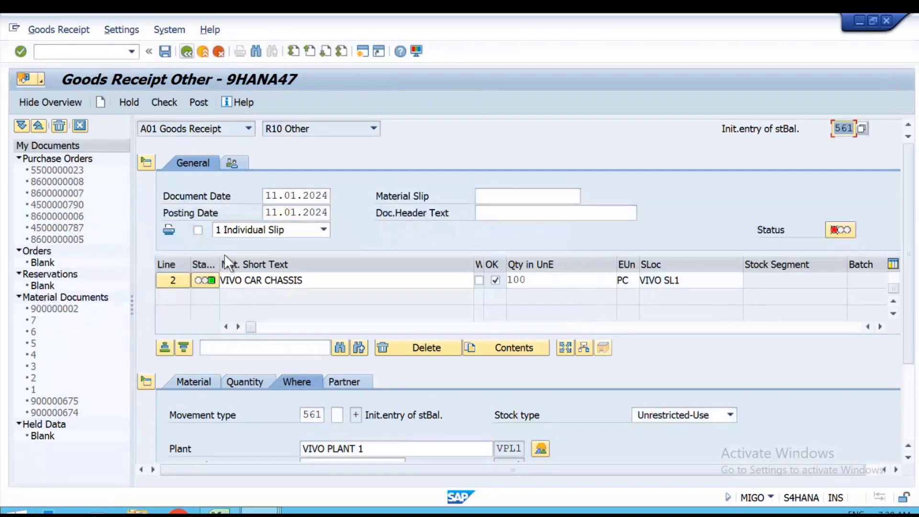
pyautogui.click(164, 102)
pyautogui.click(197, 102)
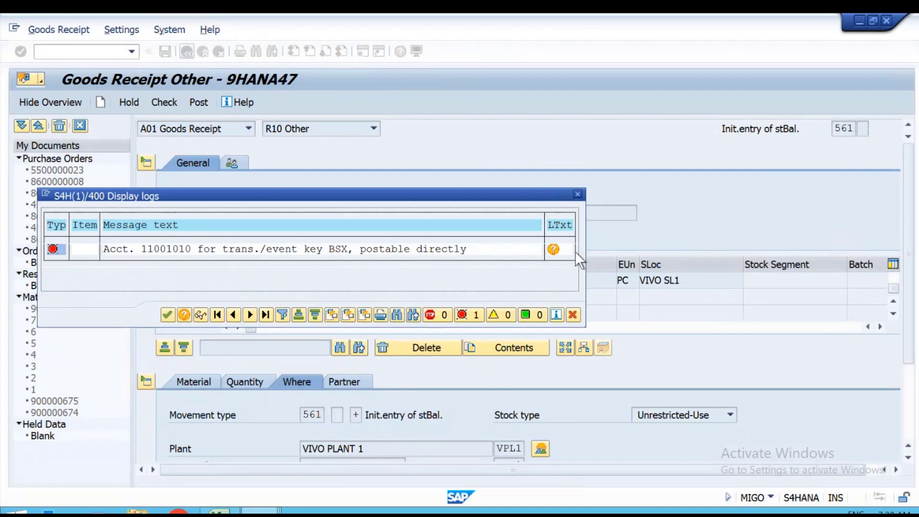
pyautogui.click(553, 249)
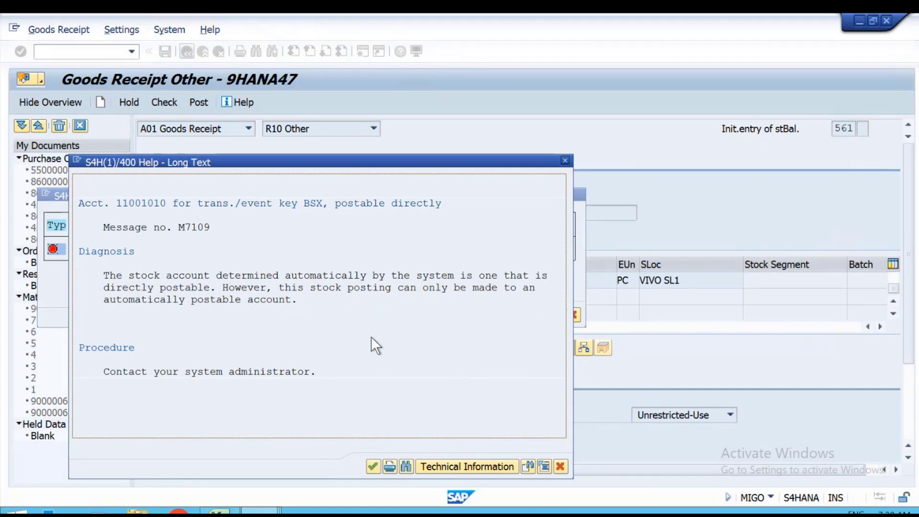
pyautogui.click(373, 462)
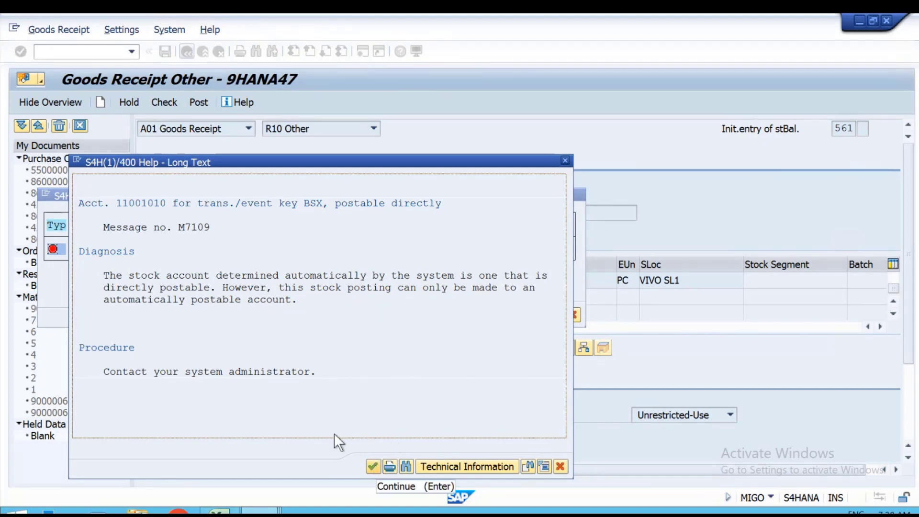
# - Switch to the OBYC session and compare the BSX accounts assigned to 0001/3000 and to the VVGC valuation classes
pyautogui.hotkey('alt', 'Tab')
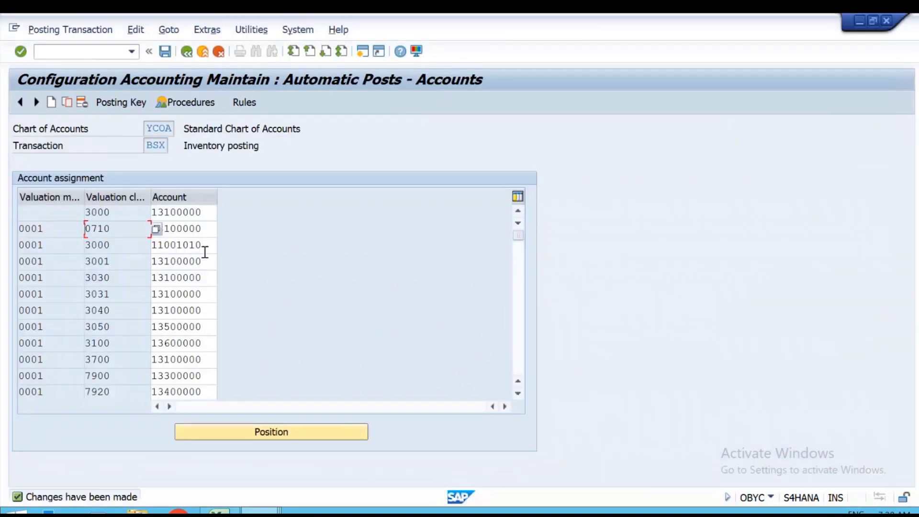
pyautogui.click(206, 246)
pyautogui.hotkey('shift', 'Home')
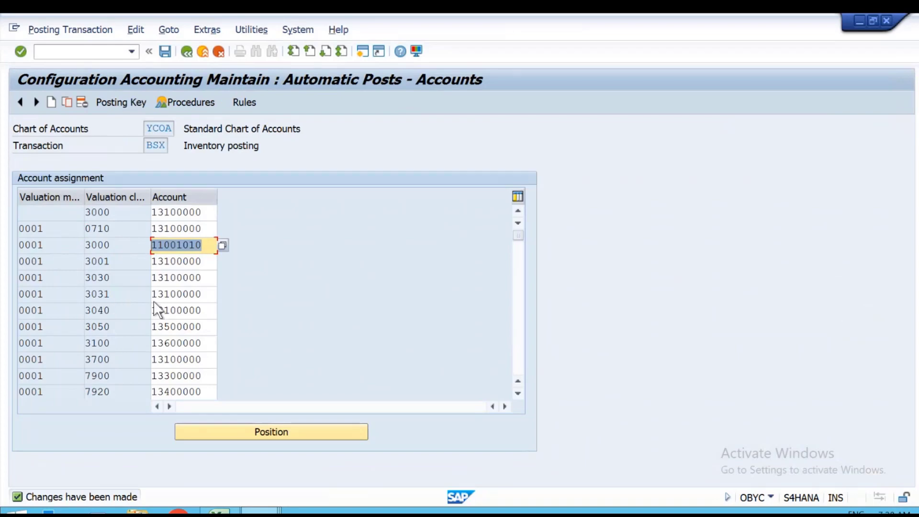
pyautogui.scroll(-3, 147, 338)
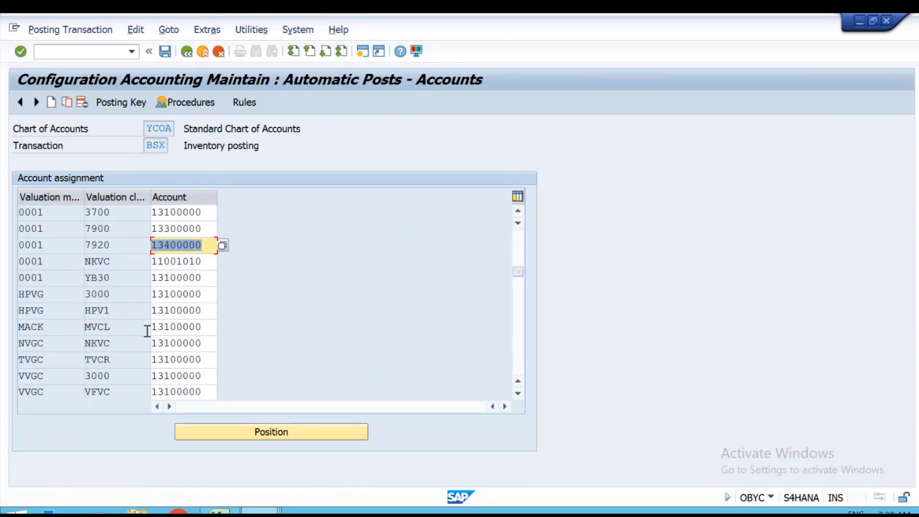
pyautogui.scroll(-3, 147, 331)
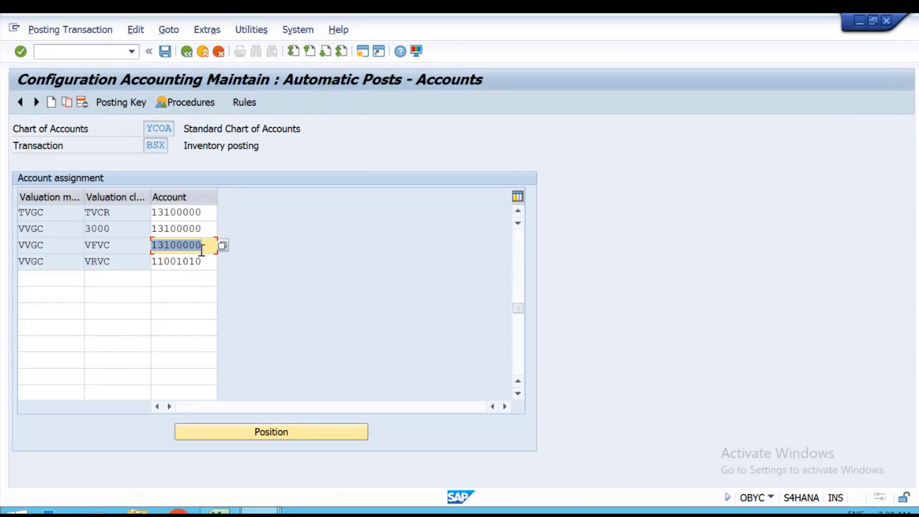
pyautogui.click(38, 247)
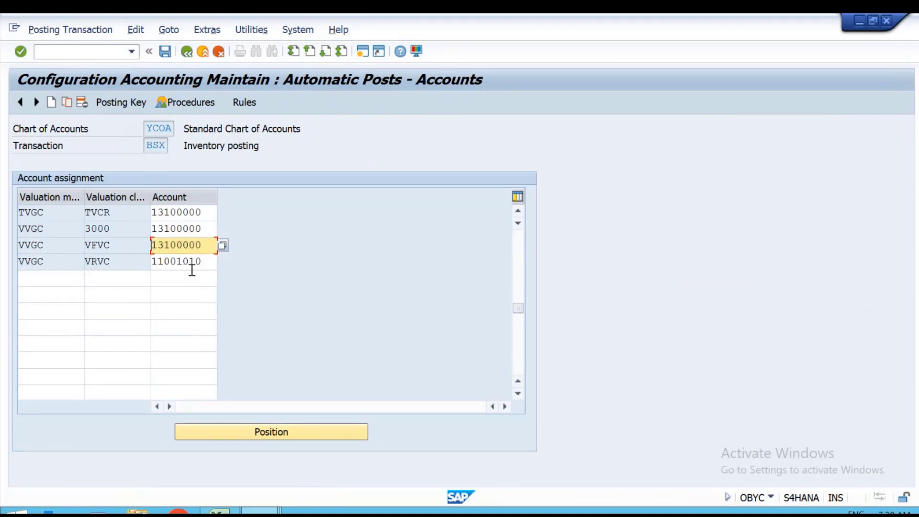
pyautogui.doubleClick(207, 260)
pyautogui.press('Home')
pyautogui.write('11')
# - Set the VVGC/VRVC account to 13100000, copied from the VVGC/VFVC assignment, and save it under the VIVO customizing request
pyautogui.doubleClick(211, 246)
pyautogui.hotkey('ctrl', 'c')
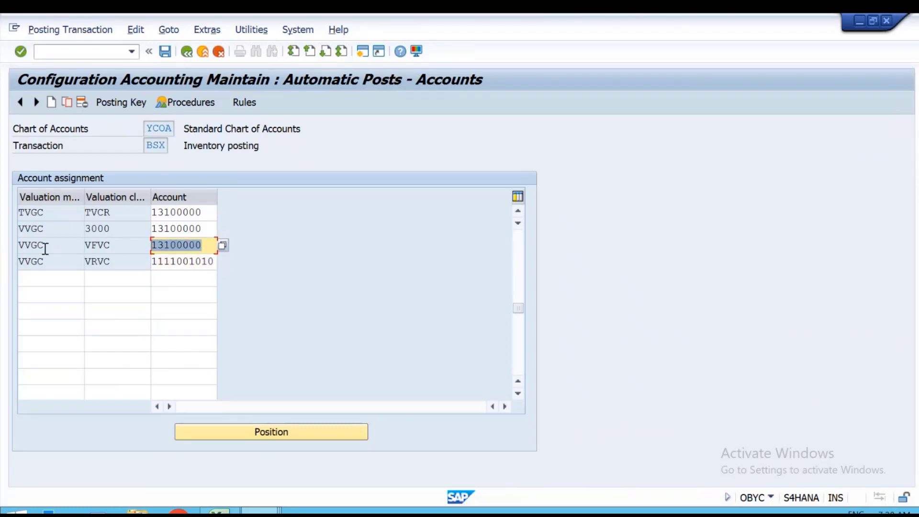
pyautogui.press('Home')
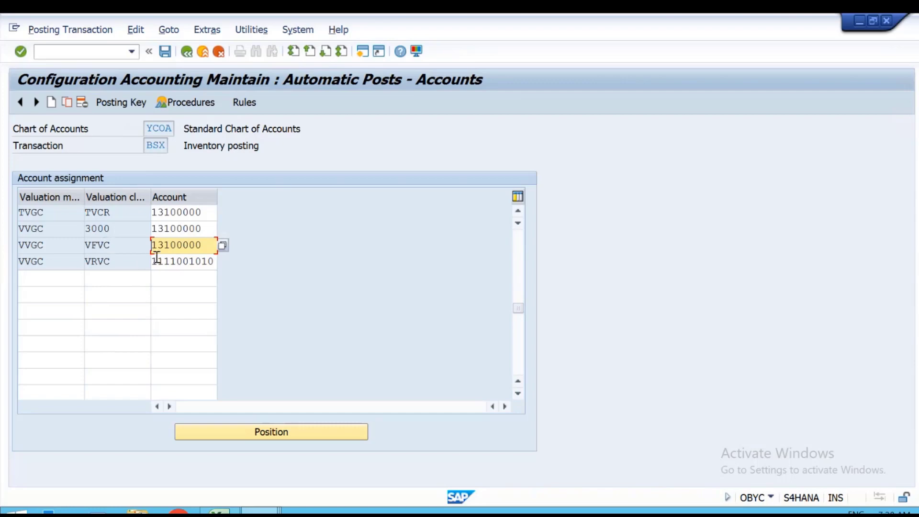
pyautogui.click(183, 262)
pyautogui.doubleClick(183, 264)
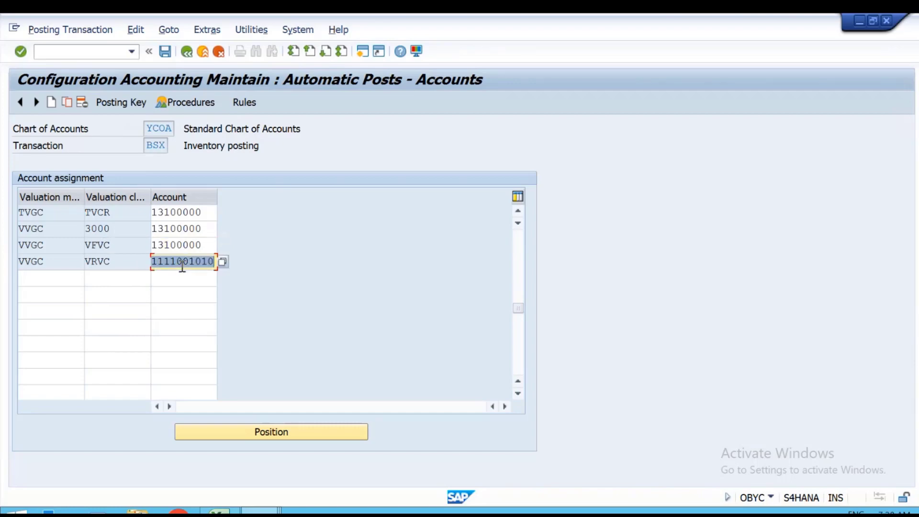
pyautogui.hotkey('ctrl', 'v')
pyautogui.doubleClick(183, 268)
pyautogui.hotkey('ctrl', 's')
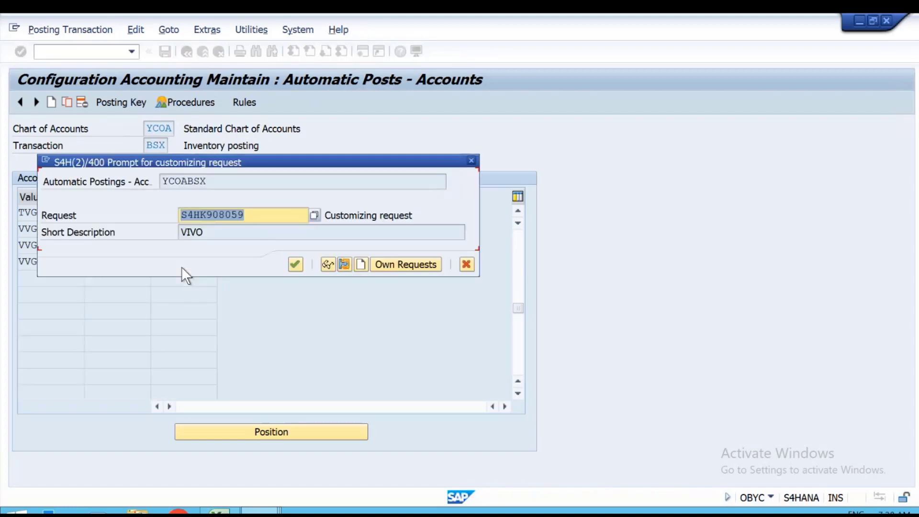
pyautogui.press('Return')
# - Return to the goods receipt session, close the error log and try to post the document again
pyautogui.hotkey('alt', 'Tab')
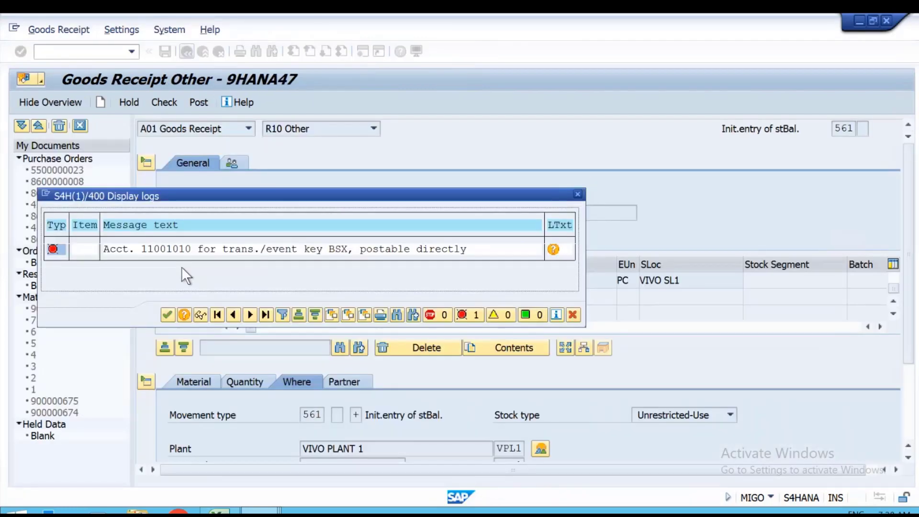
pyautogui.press('Return')
pyautogui.click(202, 105)
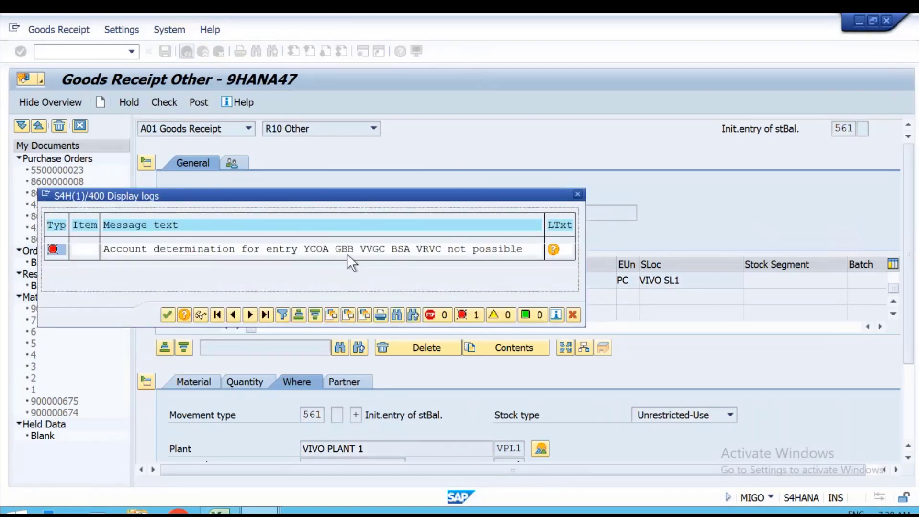
# - Switch to the OBYC session, return to the posting procedures and open the GBB offsetting entry accounts for inventory posting
pyautogui.hotkey('alt', 'Tab')
pyautogui.click(185, 102)
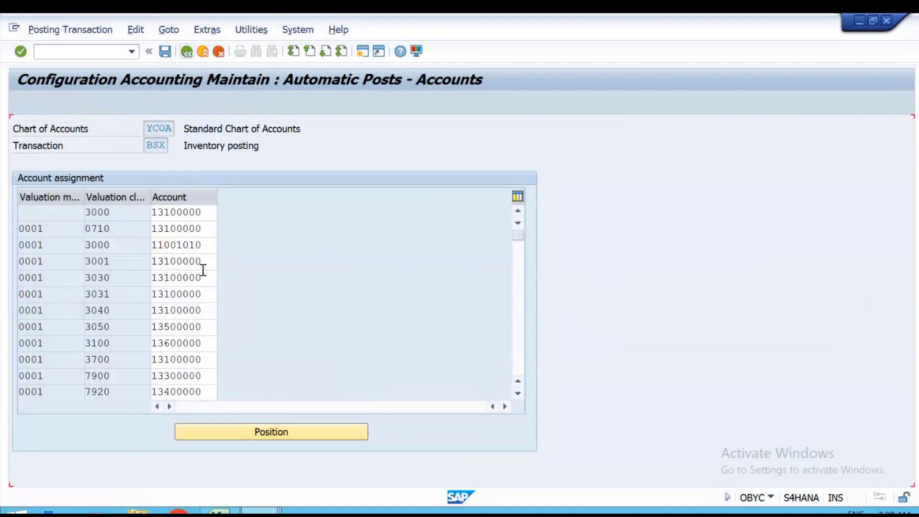
pyautogui.scroll(-4, 254, 294)
pyautogui.scroll(-5, 254, 293)
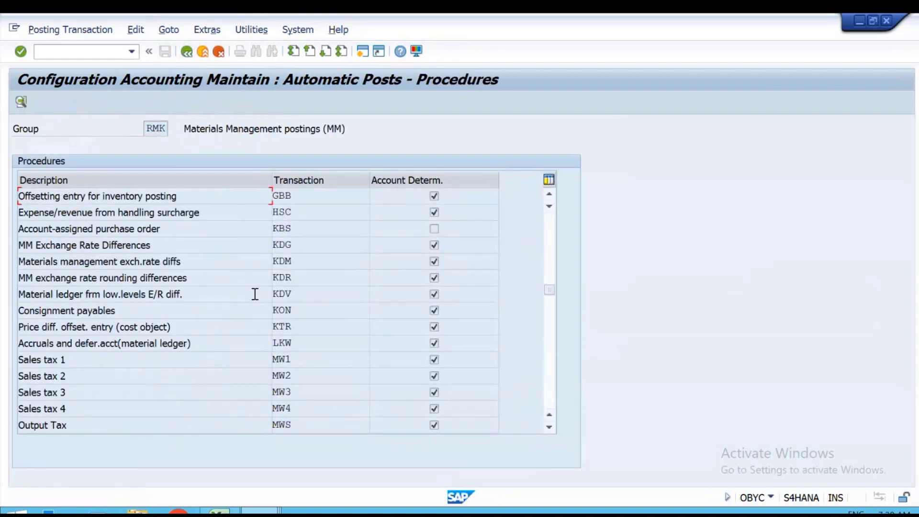
pyautogui.scroll(2, 297, 316)
pyautogui.doubleClick(278, 293)
# - Check the account determination error in the goods receipt log against the GBB assignments and locate the 0001 entries with modifier BSA
pyautogui.hotkey('alt', 'Tab')
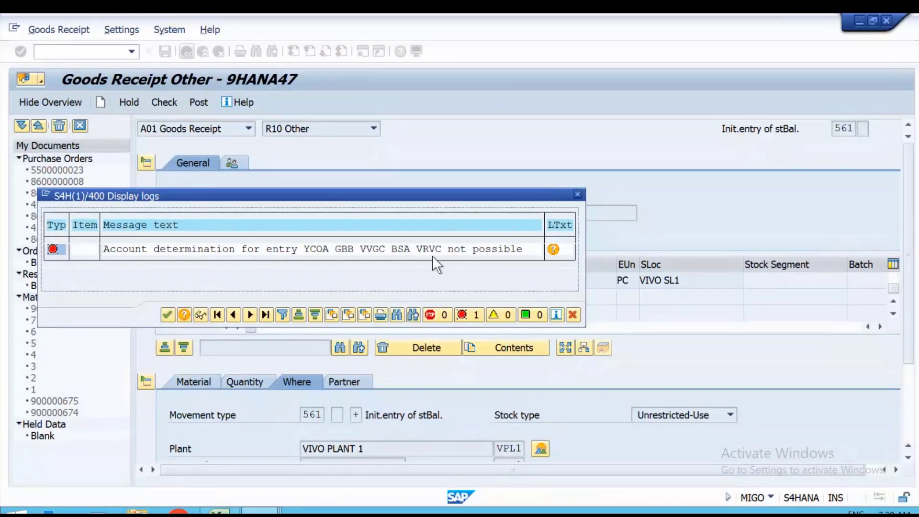
pyautogui.hotkey('alt', 'Tab')
pyautogui.scroll(-8, 186, 332)
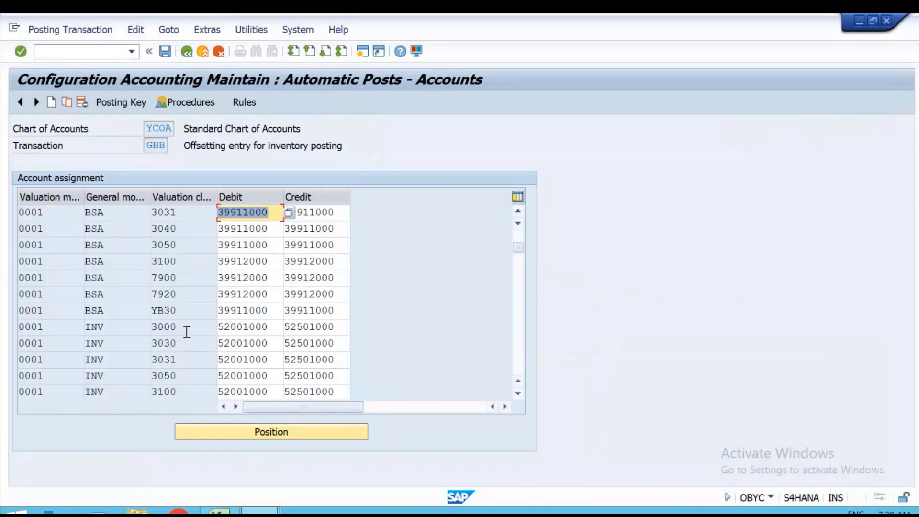
pyautogui.scroll(3, 186, 331)
pyautogui.scroll(-2, 185, 302)
pyautogui.scroll(-12, 182, 299)
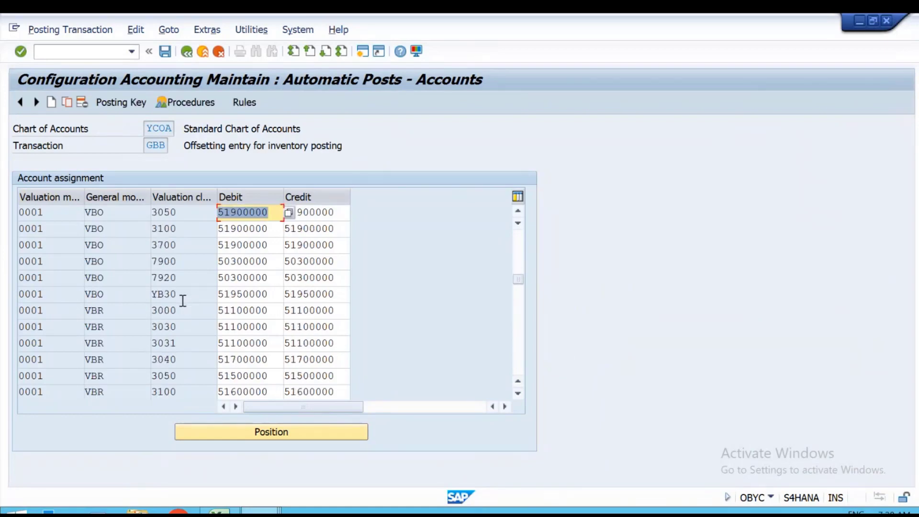
pyautogui.scroll(4, 188, 305)
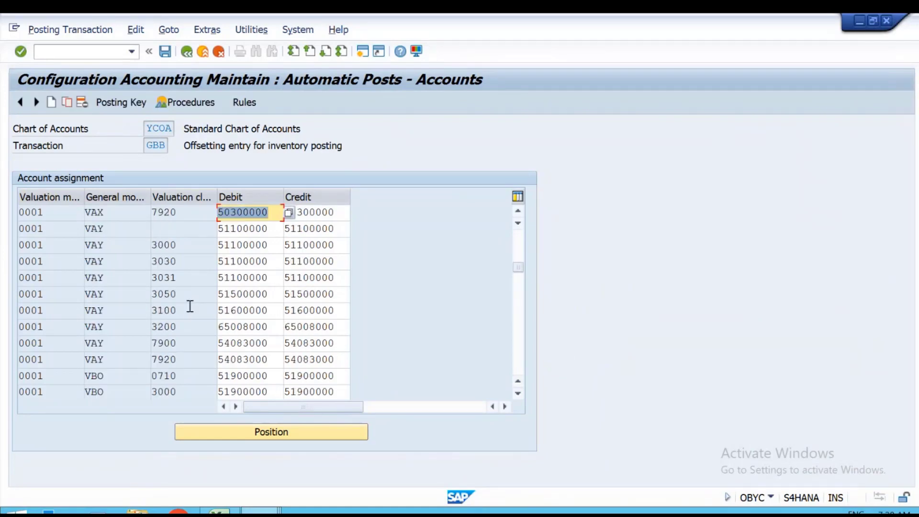
pyautogui.hotkey('alt', 'Tab')
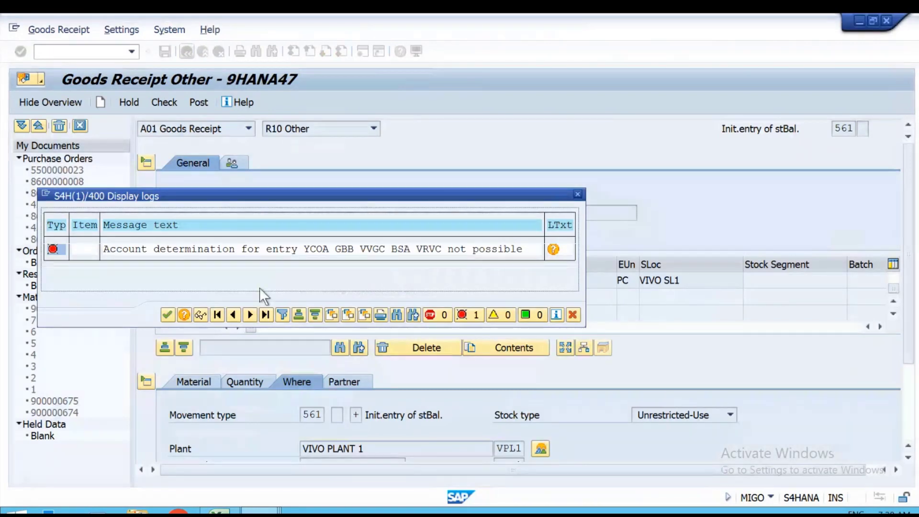
pyautogui.hotkey('alt', 'Tab')
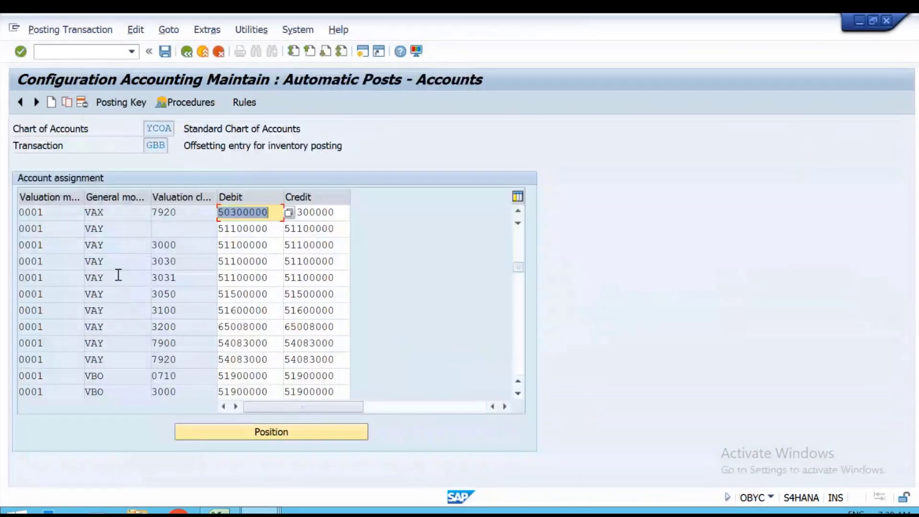
pyautogui.scroll(2, 118, 275)
pyautogui.scroll(4, 117, 273)
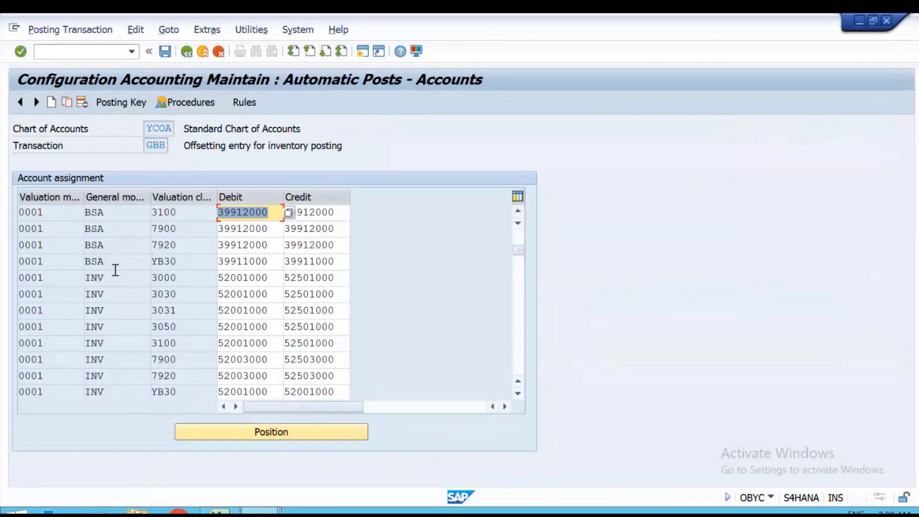
pyautogui.scroll(2, 126, 254)
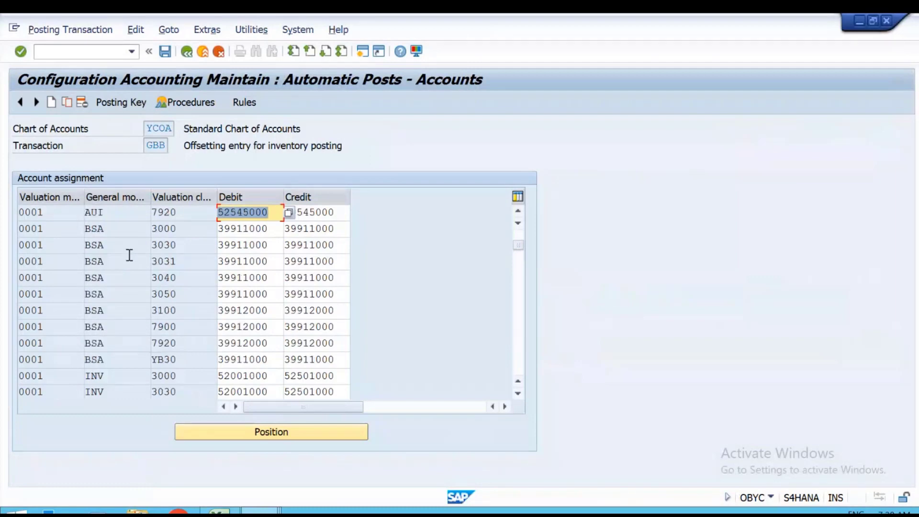
# - Copy the GBB assignment 0001/BSA/3000, set the copy's valuation modifier to VVGC and replace its valuation class
pyautogui.click(105, 229)
pyautogui.click(67, 102)
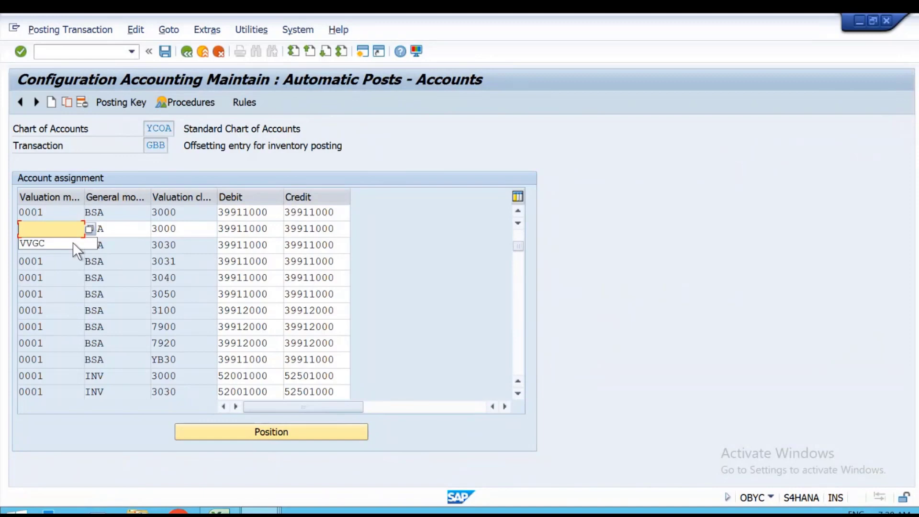
pyautogui.hotkey('alt', 'Tab')
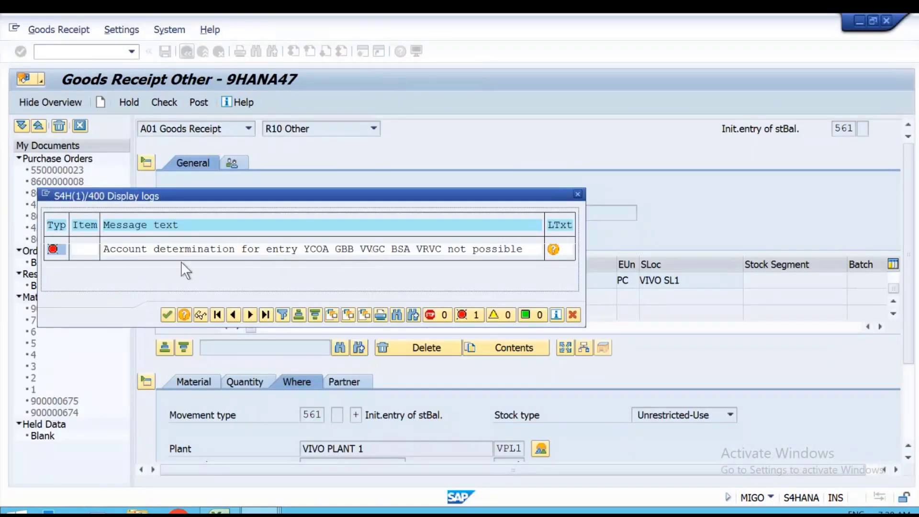
pyautogui.hotkey('alt', 'Tab')
pyautogui.click(50, 228)
pyautogui.click(49, 243)
pyautogui.moveTo(182, 229); pyautogui.dragTo(129, 228)
pyautogui.click(181, 245)
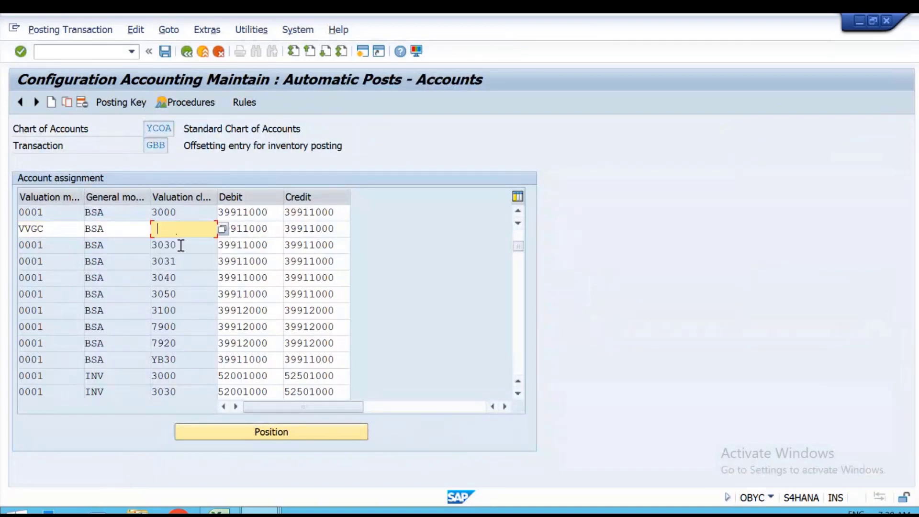
# - Complete the GBB account assignment for VVGC, BSA and valuation class VRVC with account 39911000, and save the posting accounts
pyautogui.press('Return')
pyautogui.scroll(-10, 183, 294)
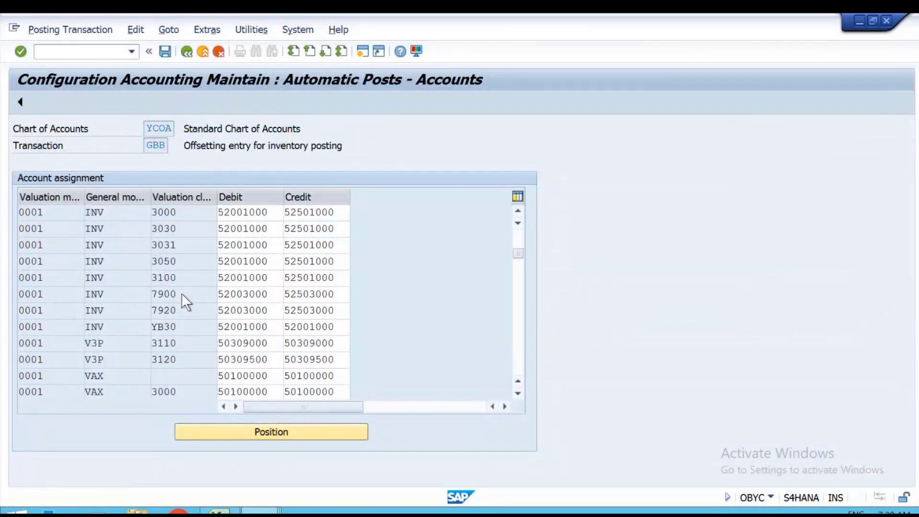
pyautogui.scroll(-9, 181, 297)
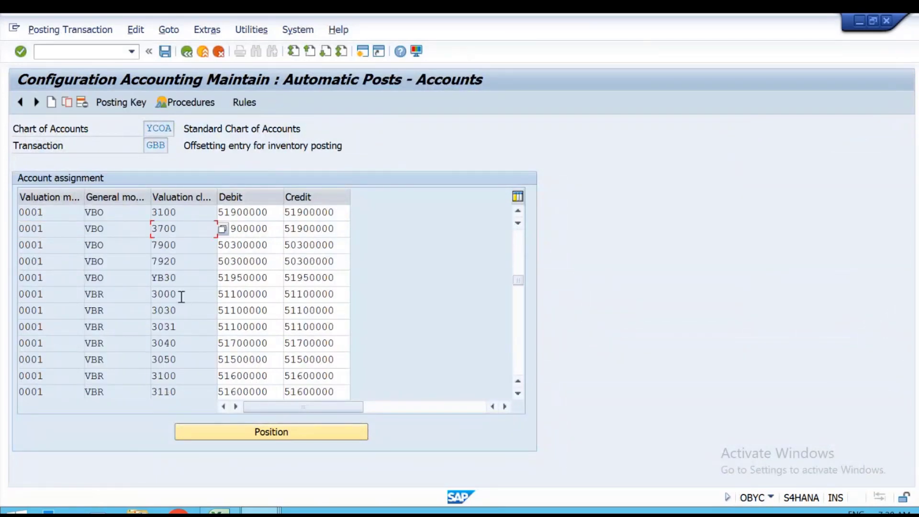
pyautogui.scroll(-10, 182, 297)
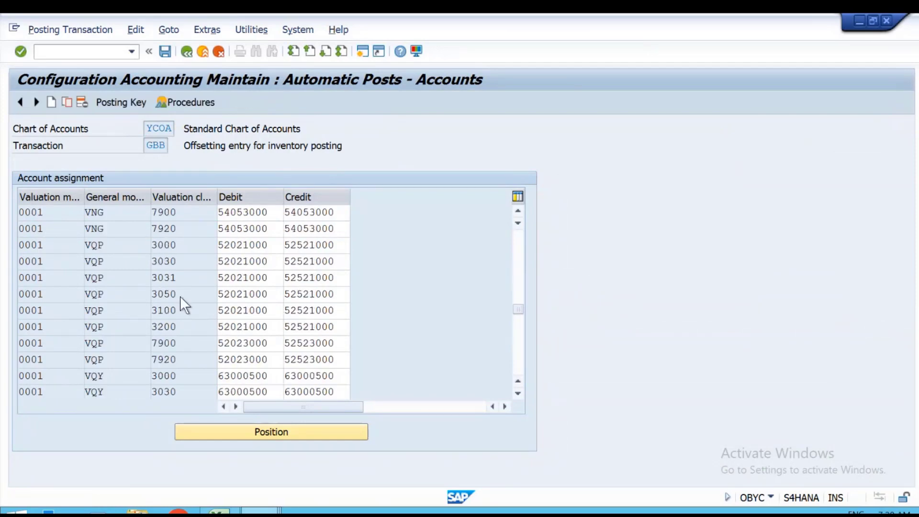
pyautogui.scroll(-10, 176, 299)
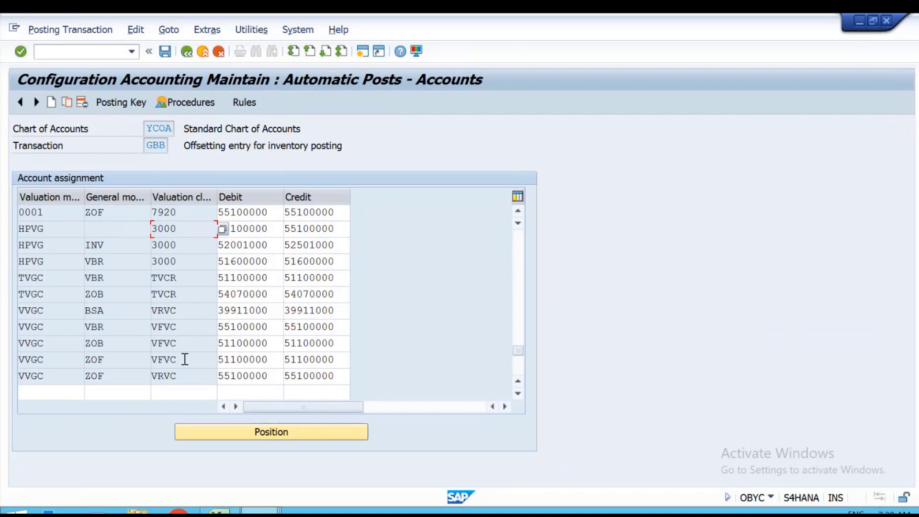
pyautogui.doubleClick(187, 358)
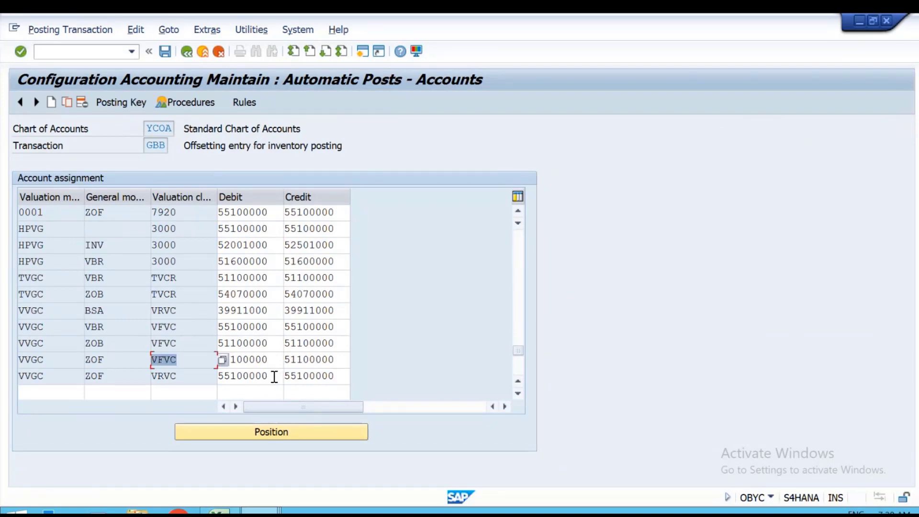
pyautogui.hotkey('ctrl', 's')
pyautogui.press('Return')
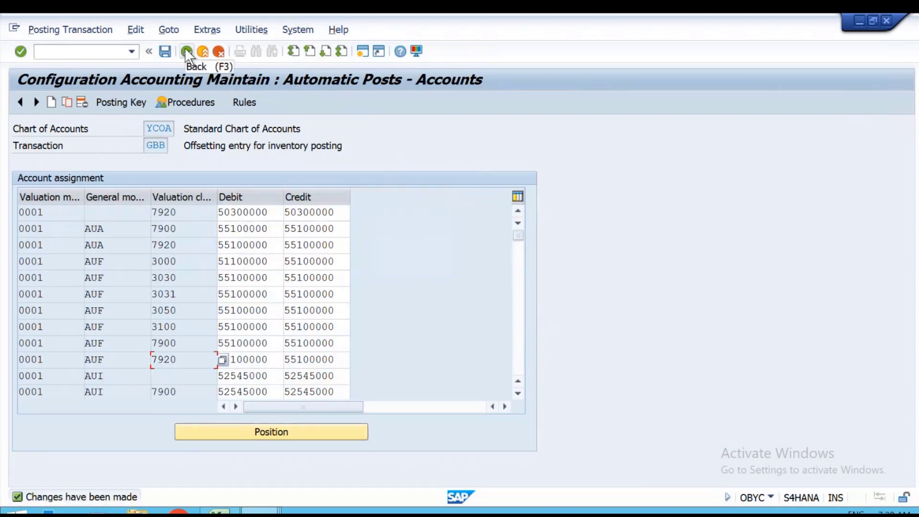
# - Switch to the goods receipt for VIVO CAR CHASSIS, close its message log, and try to post the document
pyautogui.hotkey('alt', 'Tab')
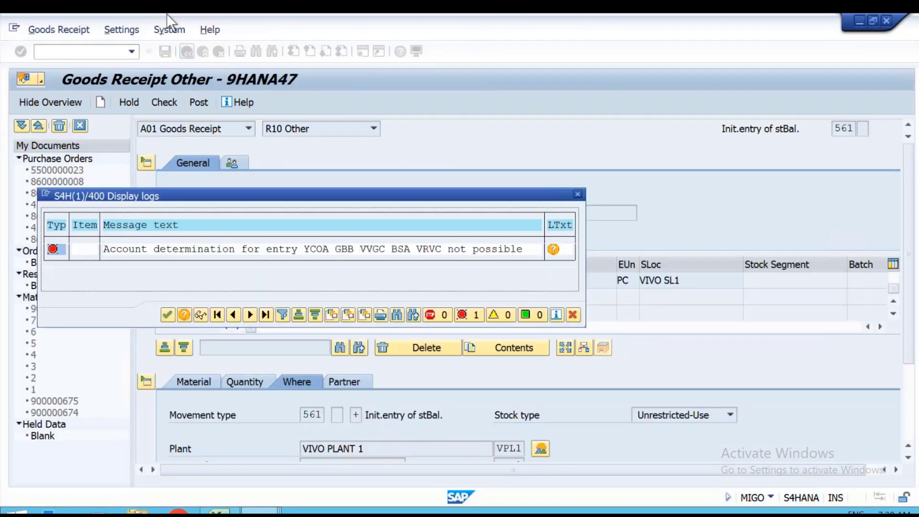
pyautogui.press('Escape')
pyautogui.click(164, 102)
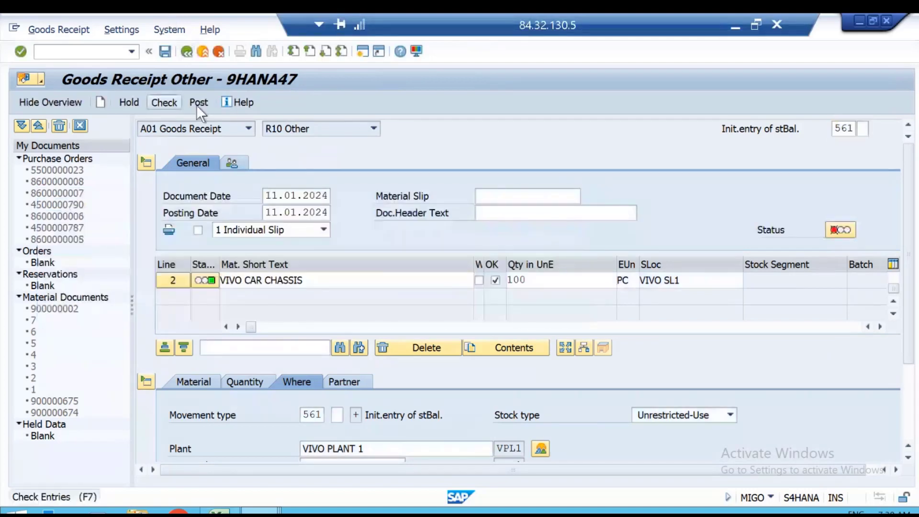
pyautogui.click(196, 102)
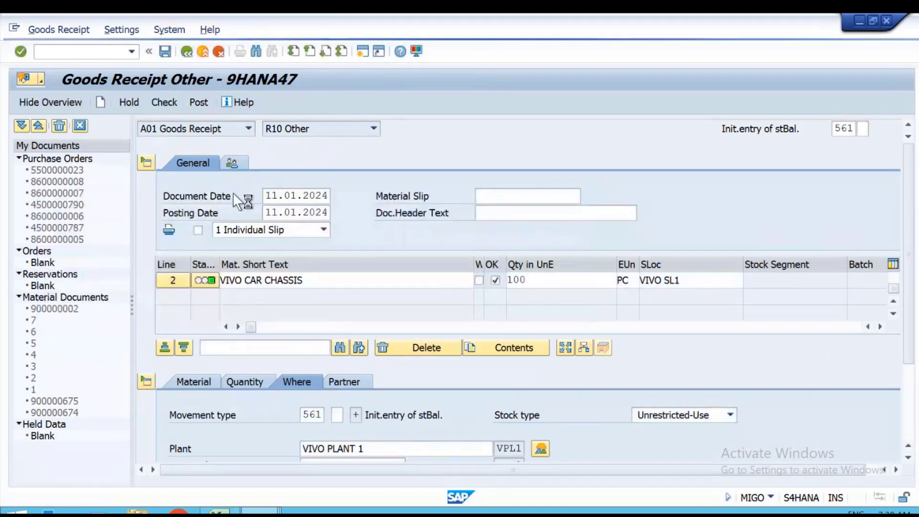
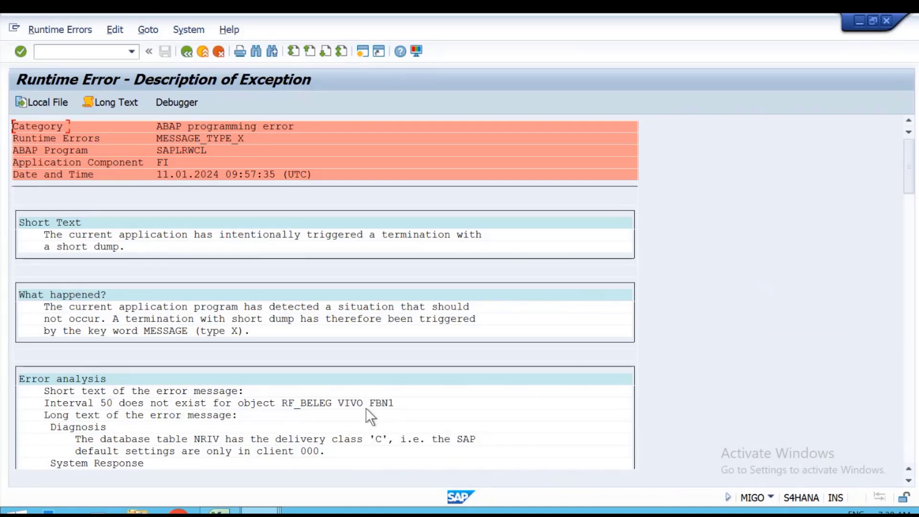
# - Open transaction FBN1 and bring up the accounting document number range intervals of company code VIVO for editing
pyautogui.click(95, 53)
pyautogui.write('/NFBN1')
pyautogui.press('Return')
pyautogui.click(151, 147)
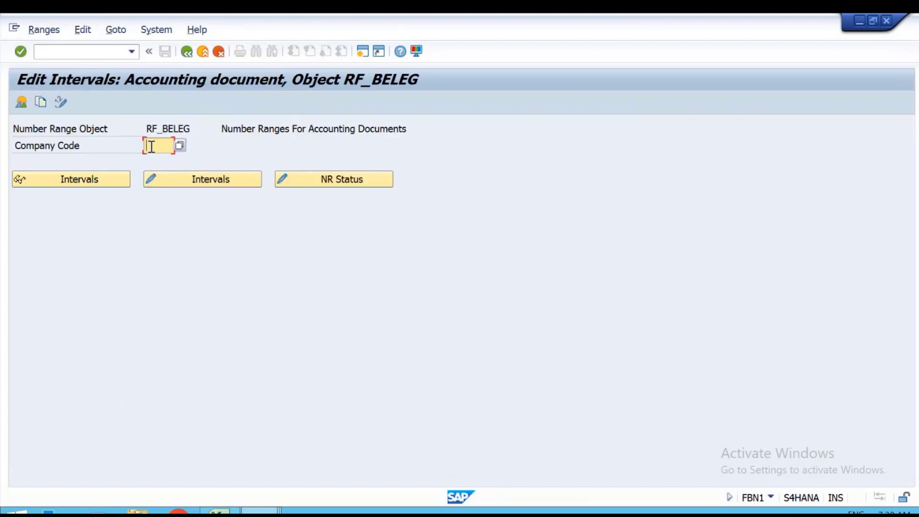
pyautogui.write('VIVO')
pyautogui.click(153, 186)
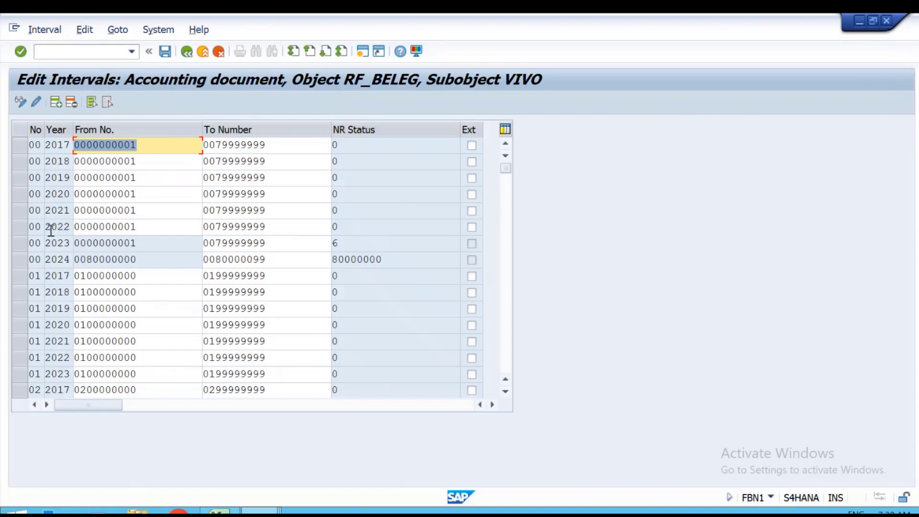
# - Examine the VIVO number range intervals to see which years exist for interval 50 and which numbers are taken
pyautogui.scroll(-3, 58, 301)
pyautogui.click(44, 28)
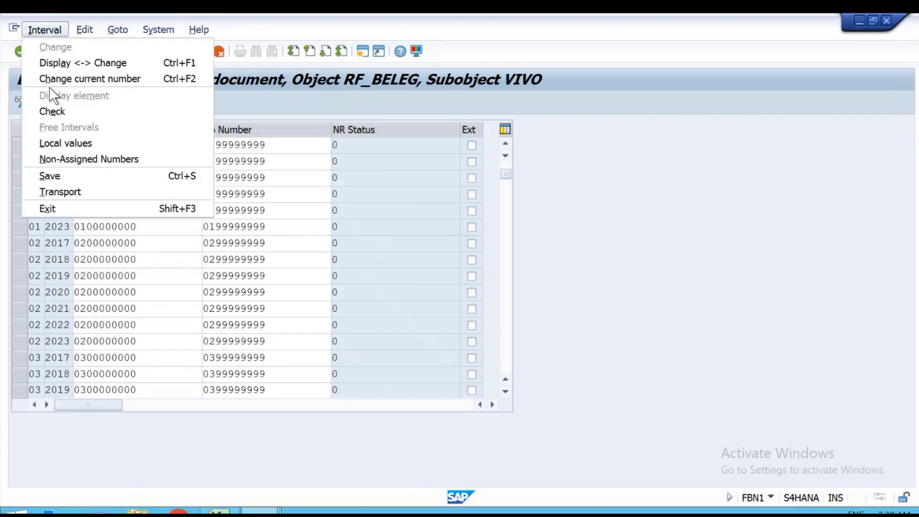
pyautogui.click(96, 303)
pyautogui.scroll(-5, 119, 355)
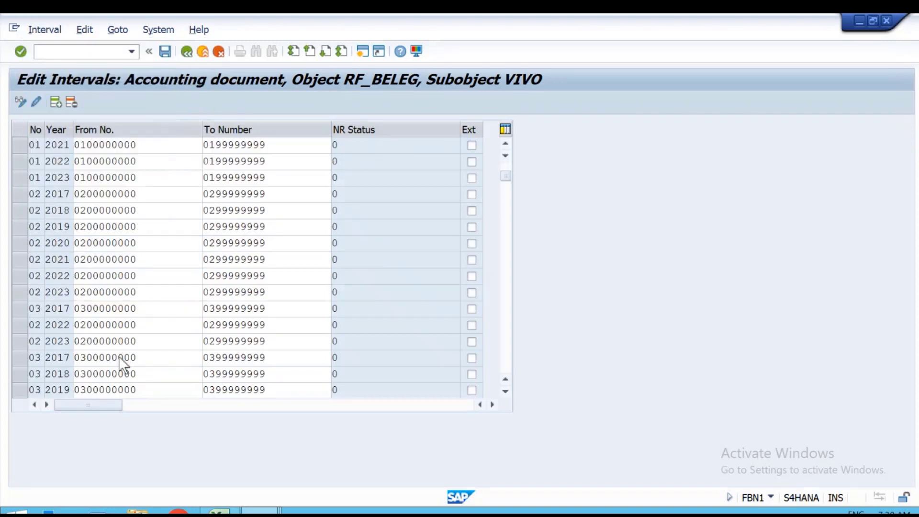
pyautogui.scroll(-17, 120, 355)
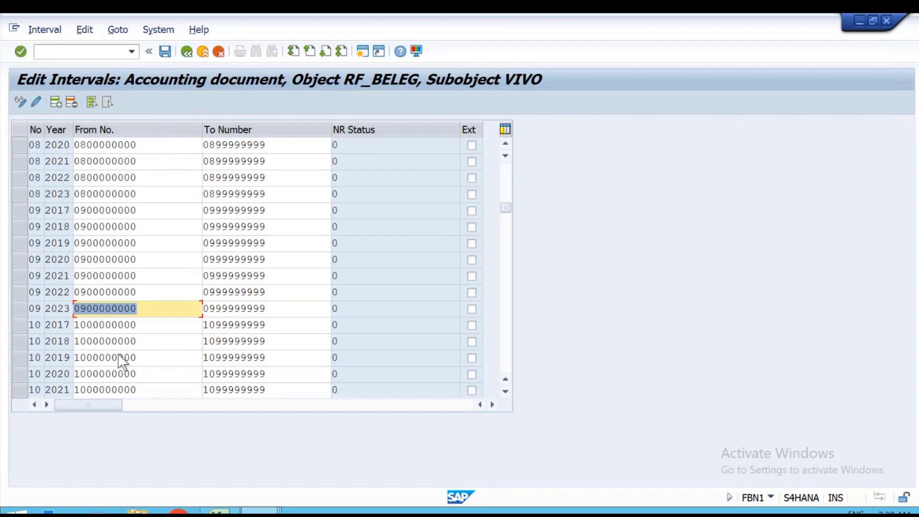
pyautogui.scroll(-16, 120, 353)
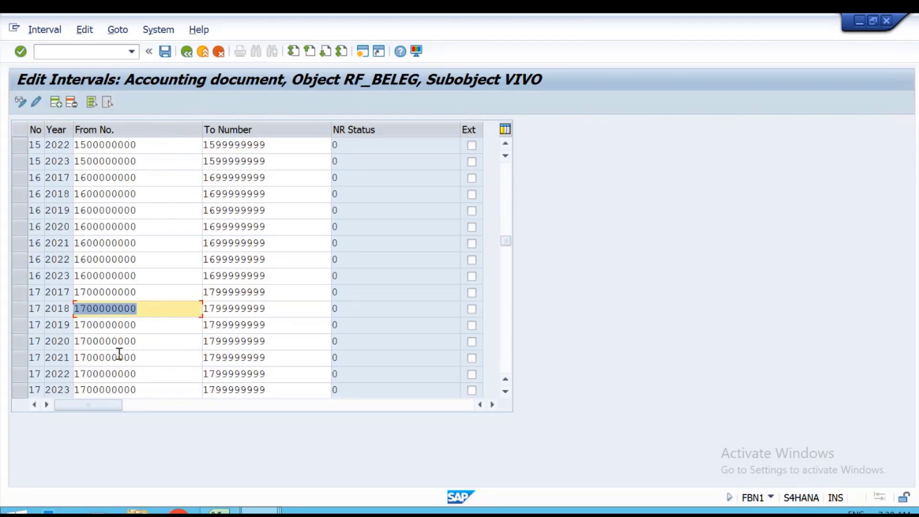
pyautogui.scroll(-20, 125, 352)
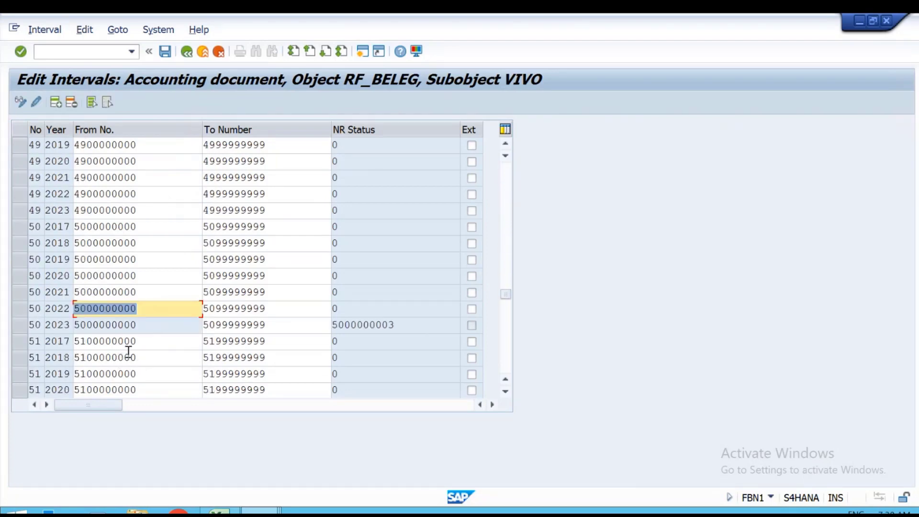
pyautogui.scroll(-4, 127, 354)
pyautogui.scroll(3, 126, 354)
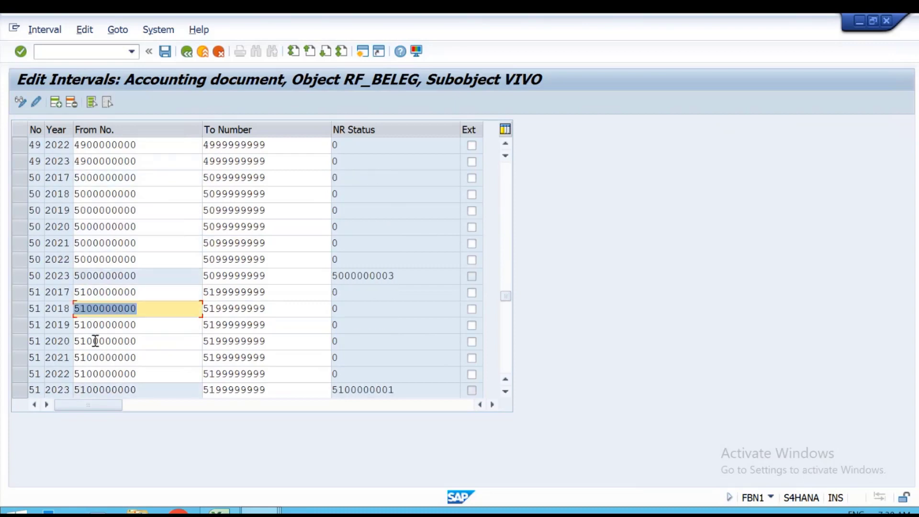
pyautogui.moveTo(164, 277); pyautogui.dragTo(22, 271)
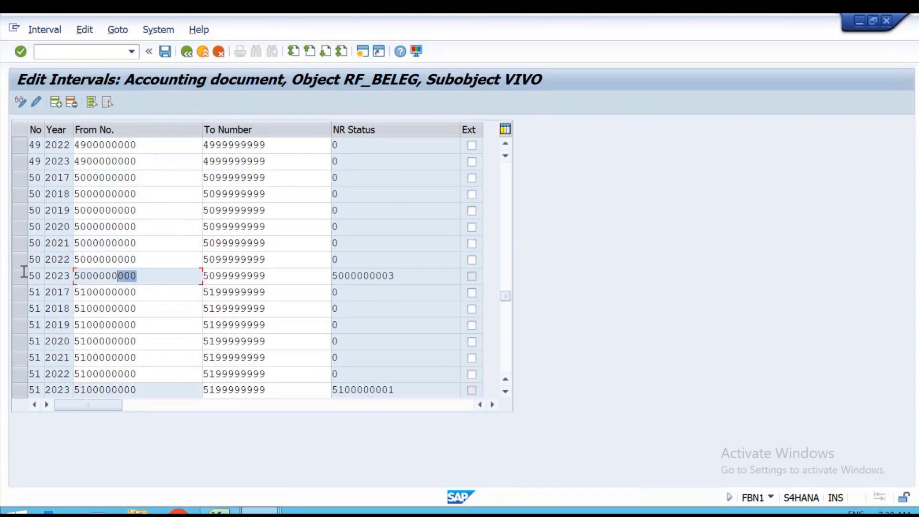
pyautogui.scroll(-10, 265, 312)
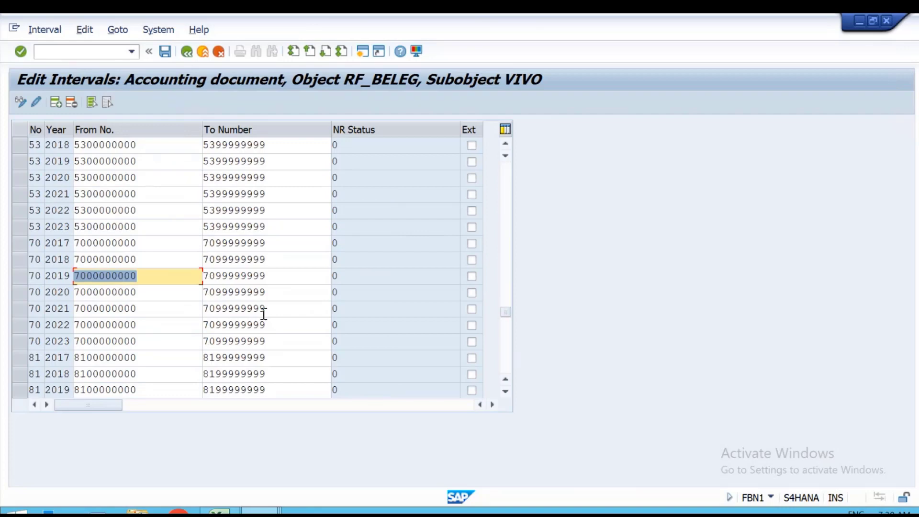
pyautogui.scroll(-13, 265, 316)
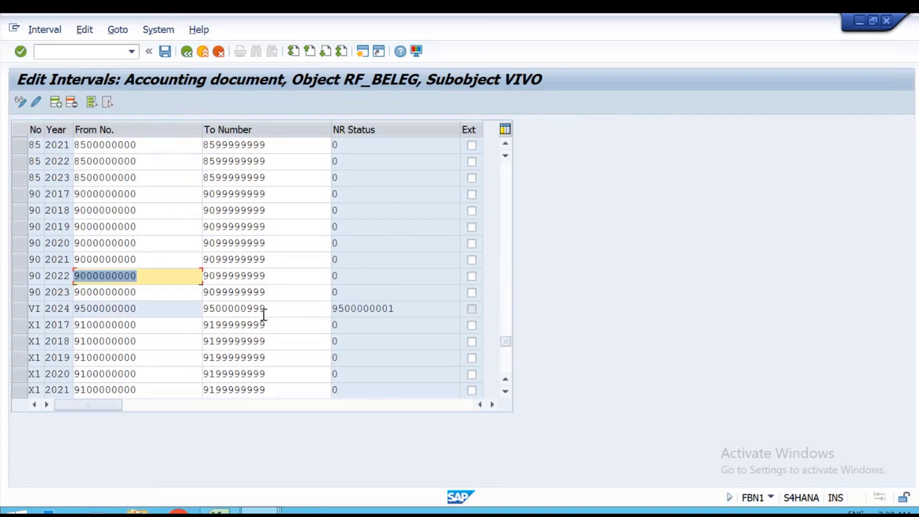
pyautogui.scroll(-15, 265, 318)
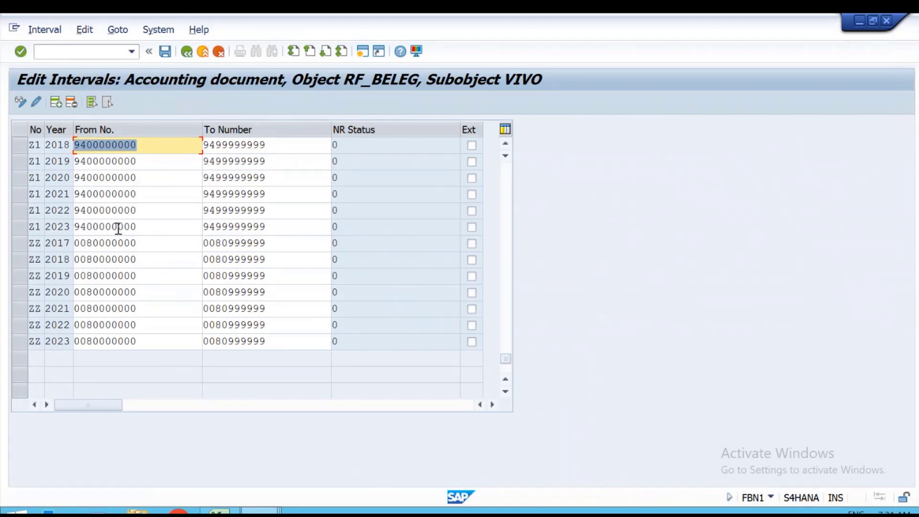
pyautogui.click(275, 226)
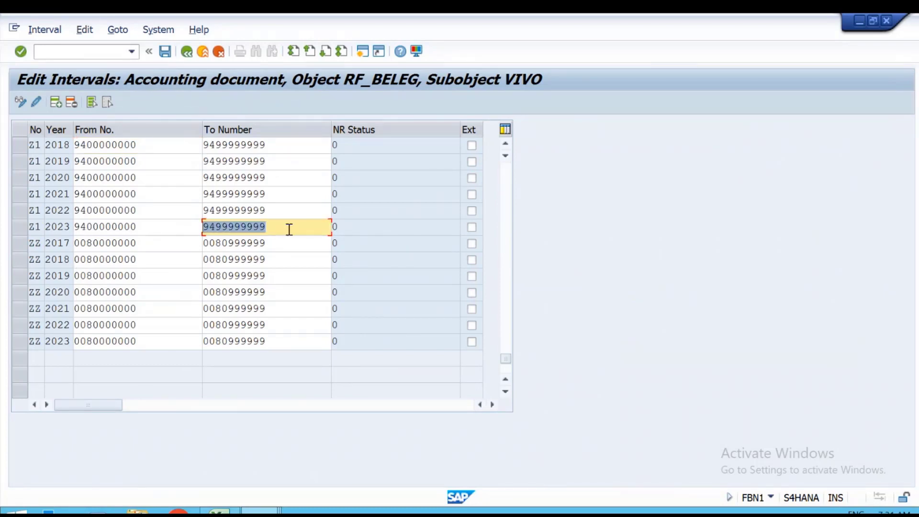
pyautogui.click(56, 103)
pyautogui.scroll(20, 91, 292)
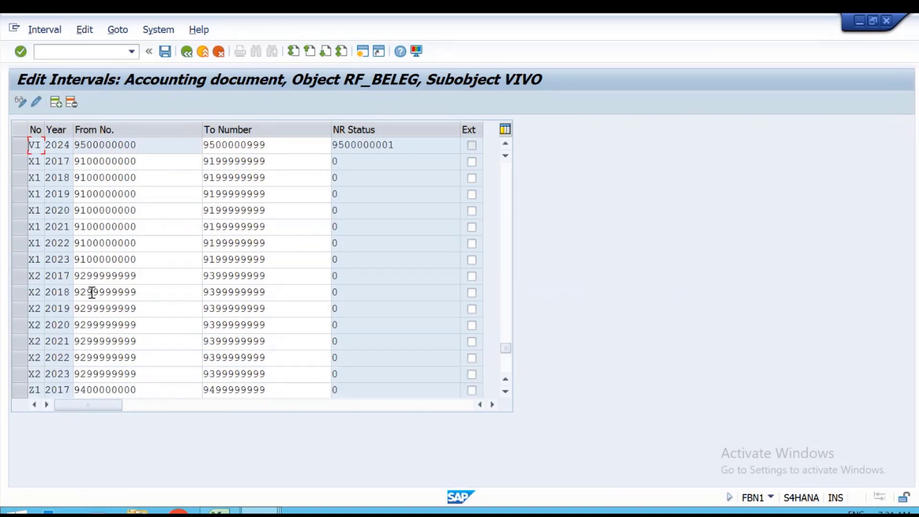
pyautogui.moveTo(506, 296); pyautogui.dragTo(499, 143)
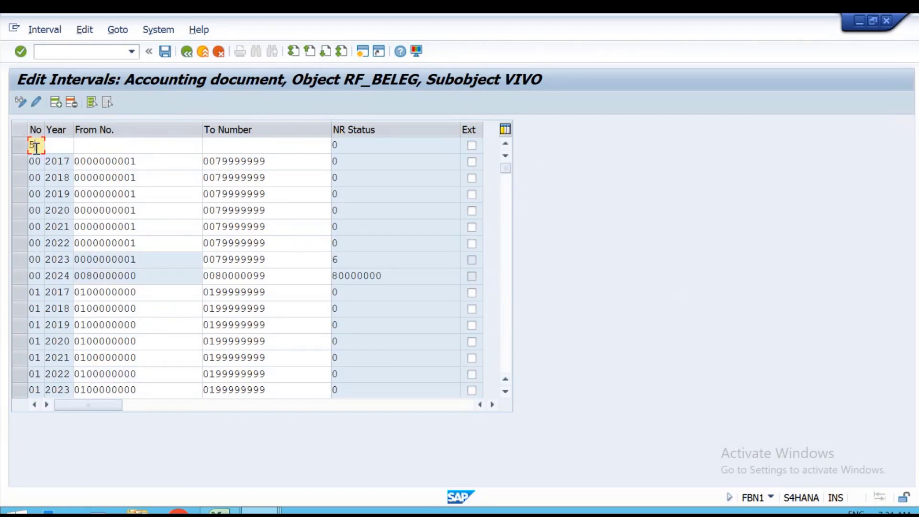
pyautogui.press('Tab')
pyautogui.write('2024')
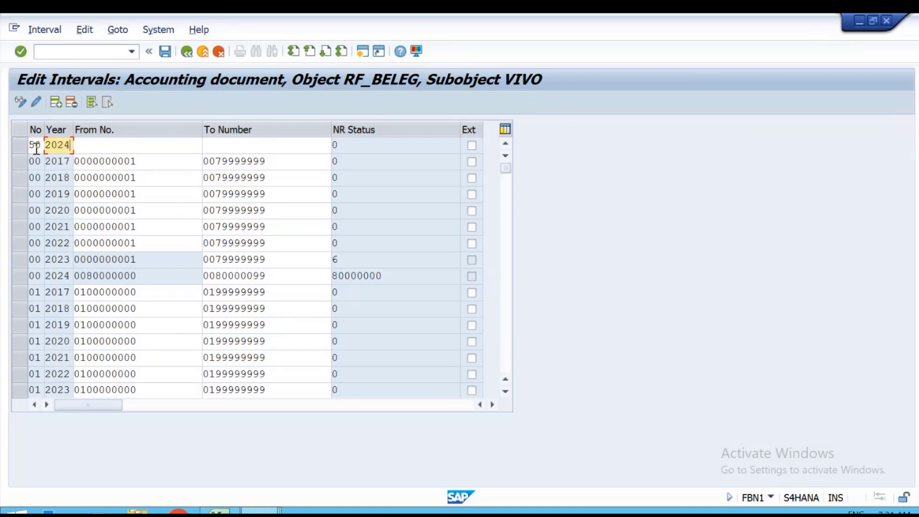
pyautogui.press('Tab')
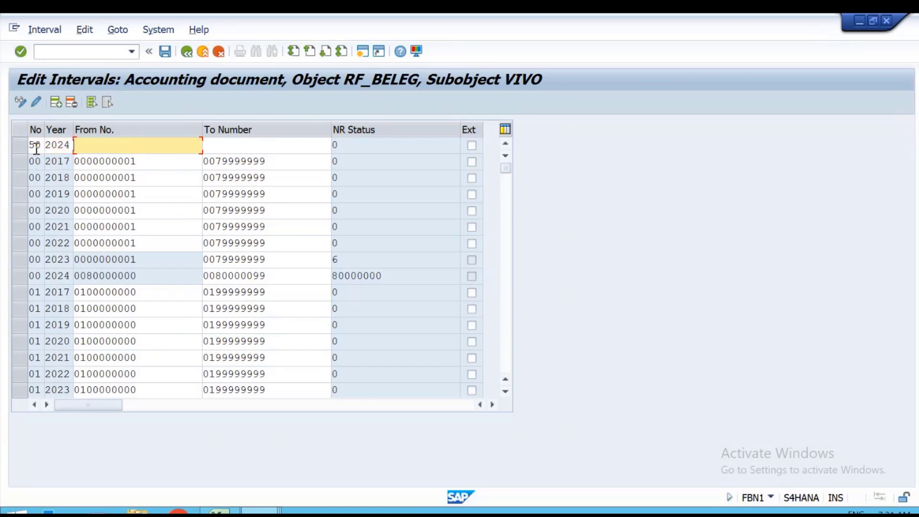
pyautogui.write('95')
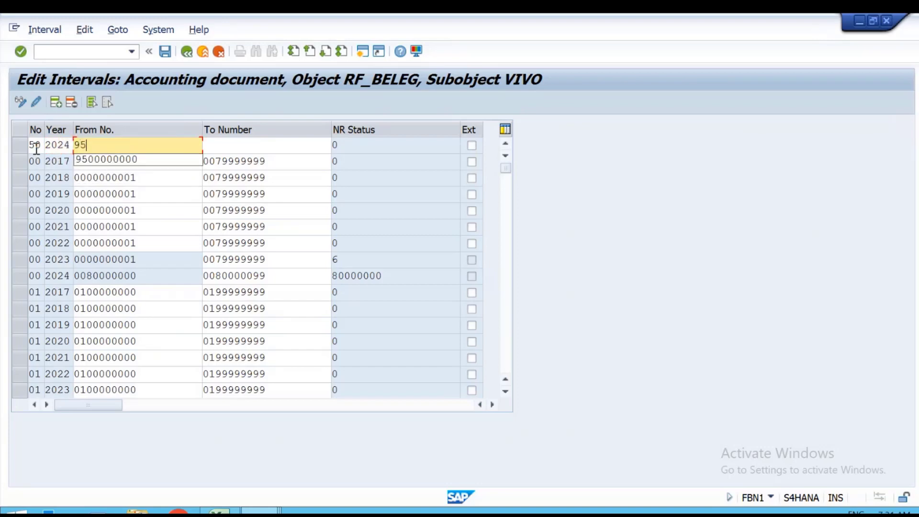
pyautogui.write('0000000000')
pyautogui.press('Tab')
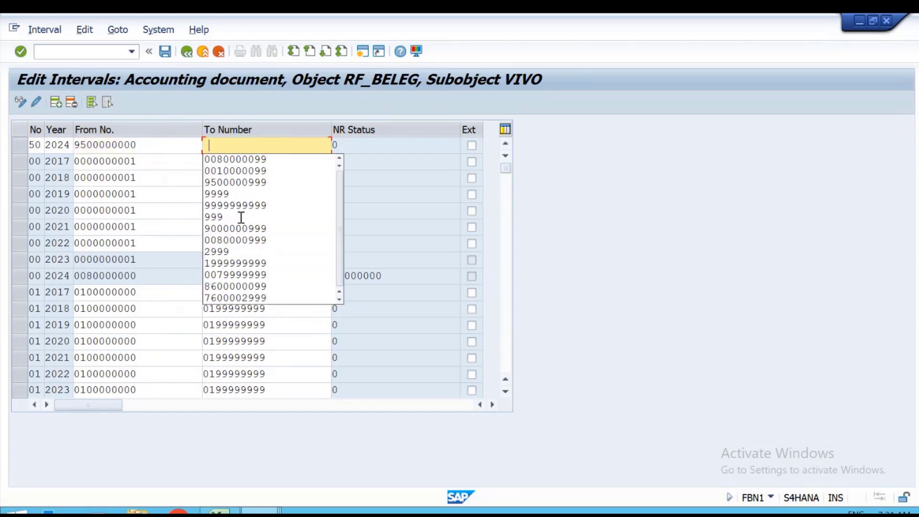
pyautogui.click(234, 183)
pyautogui.press('Return')
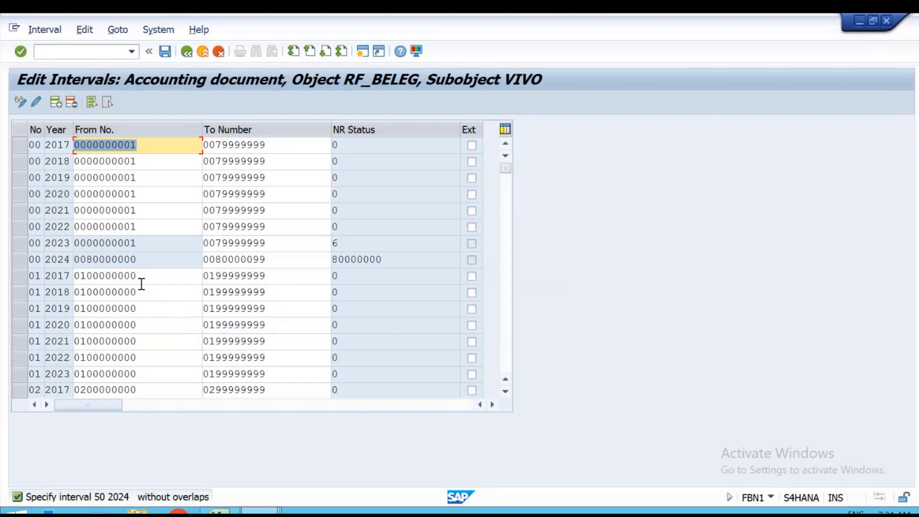
pyautogui.scroll(-10, 142, 284)
pyautogui.scroll(-20, 141, 287)
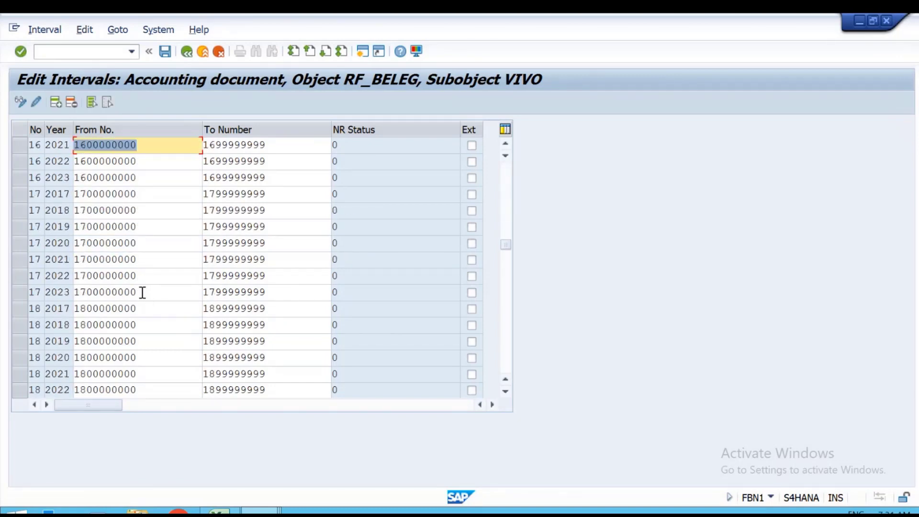
pyautogui.scroll(-18, 143, 293)
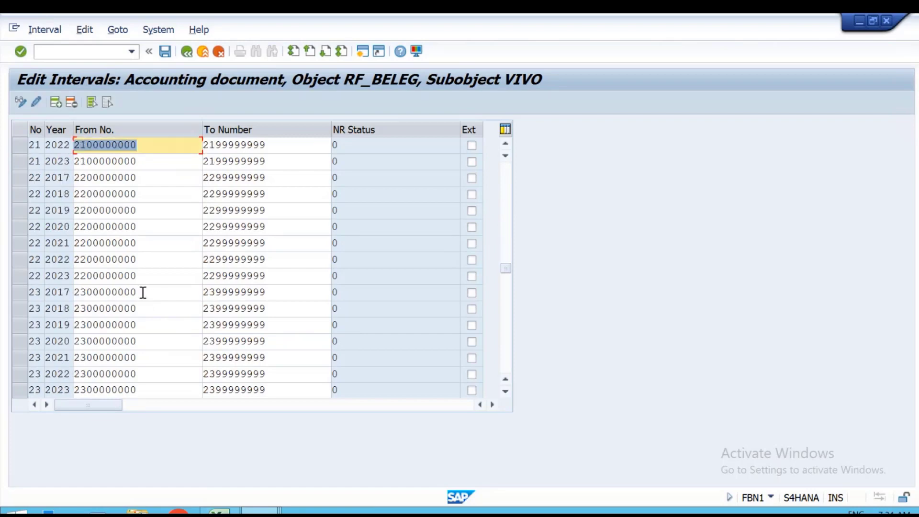
pyautogui.scroll(-18, 142, 293)
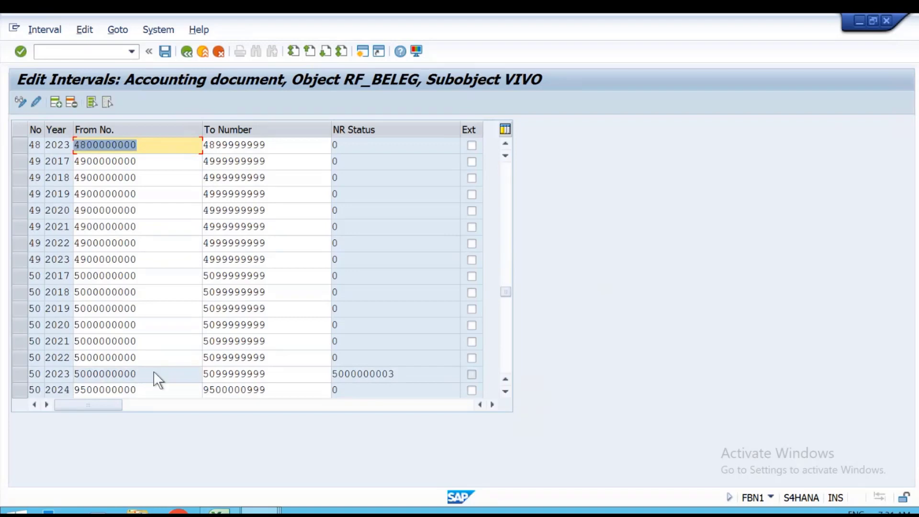
pyautogui.scroll(-1, 154, 373)
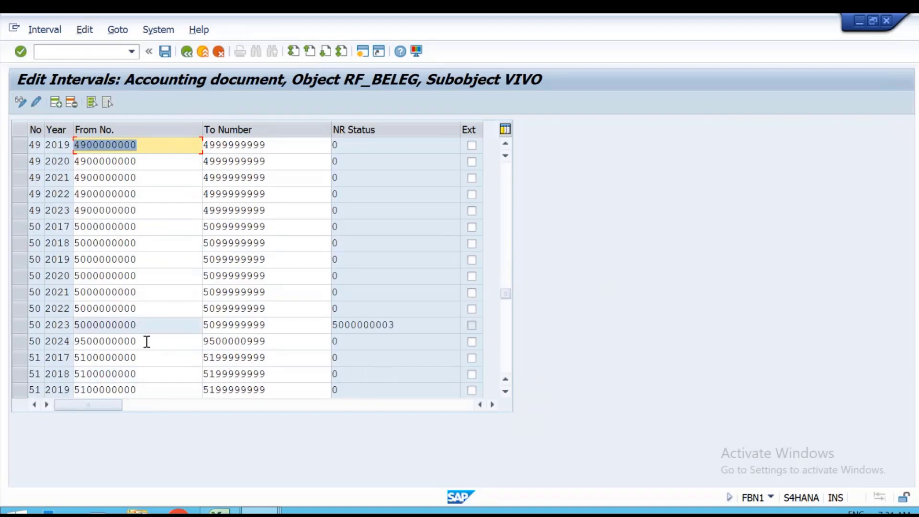
pyautogui.click(172, 343)
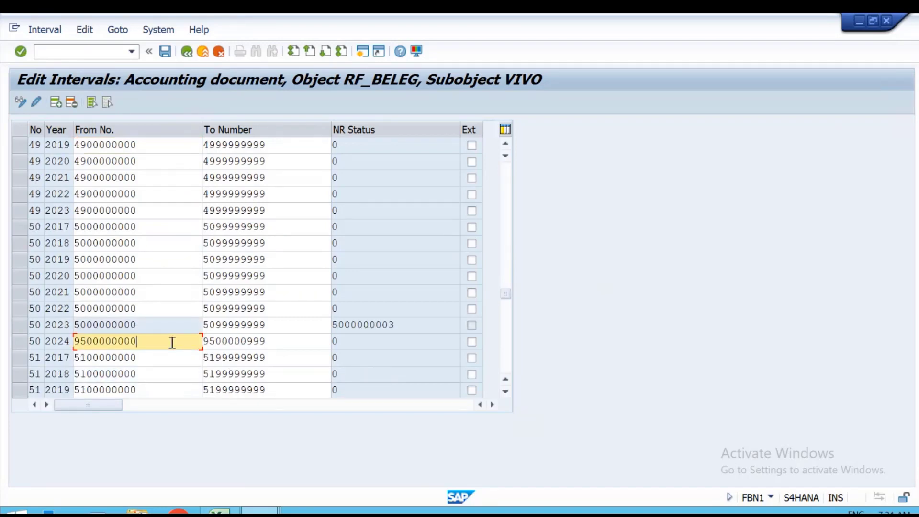
pyautogui.press('BackSpace')
pyautogui.press('BackSpace')
pyautogui.press('BackSpace')
pyautogui.press('BackSpace')
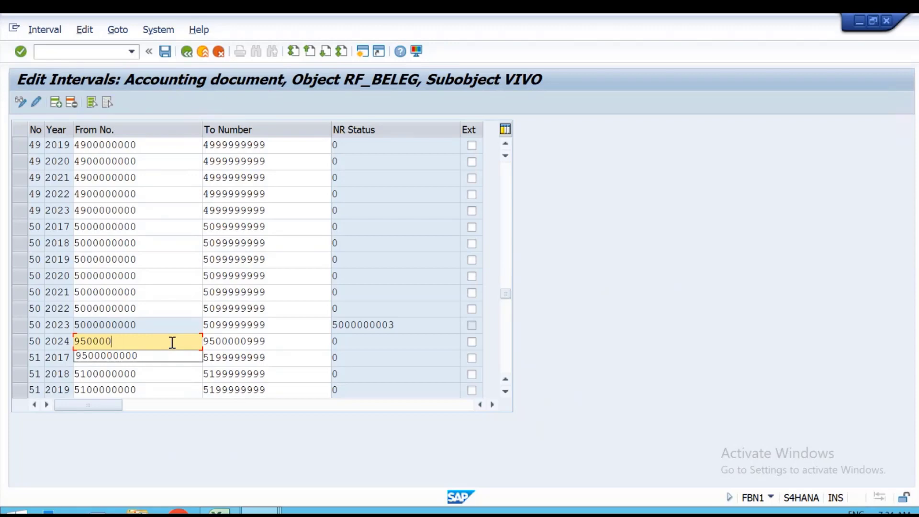
pyautogui.write('1000')
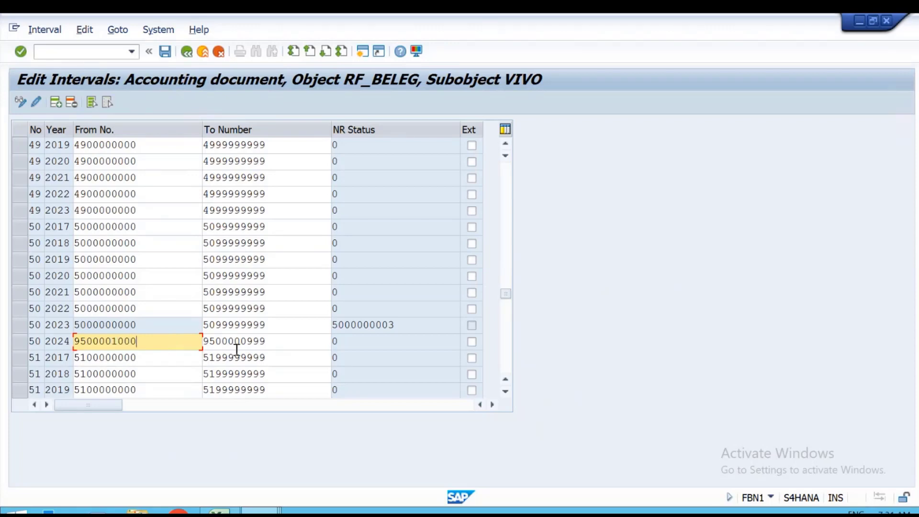
pyautogui.click(269, 343)
pyautogui.press('BackSpace')
pyautogui.press('BackSpace')
pyautogui.press('BackSpace')
pyautogui.press('BackSpace')
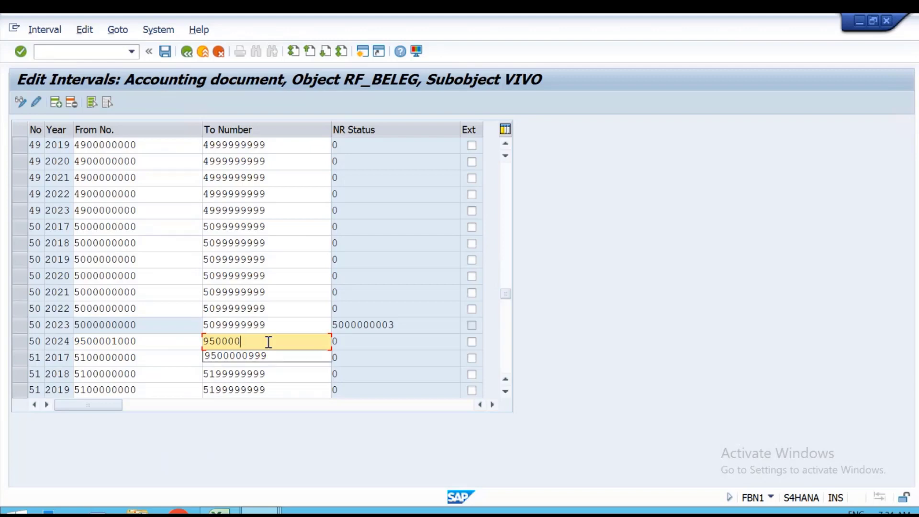
pyautogui.write('1999')
pyautogui.doubleClick(269, 343)
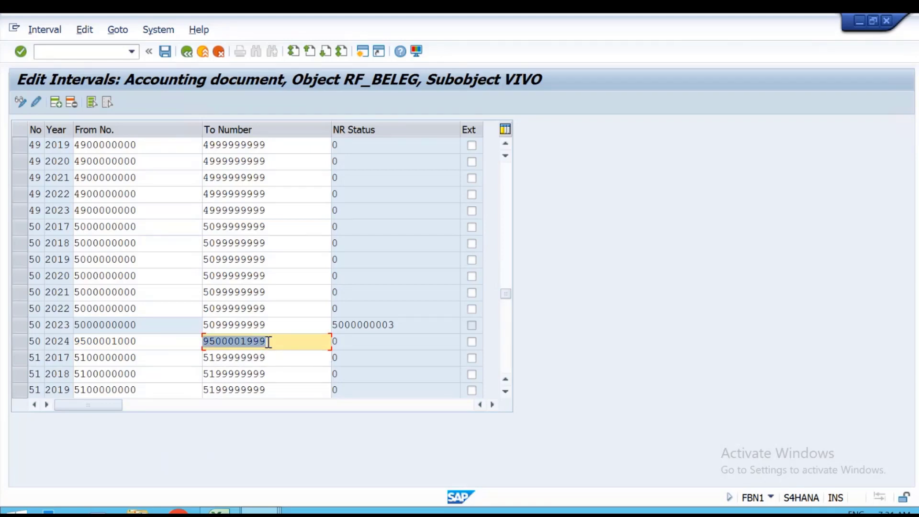
pyautogui.hotkey('ctrl', 's')
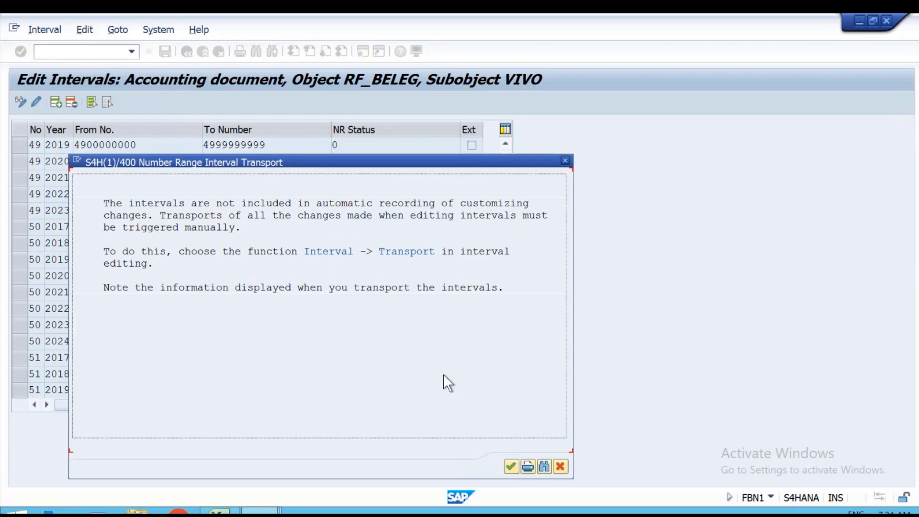
pyautogui.press('Return')
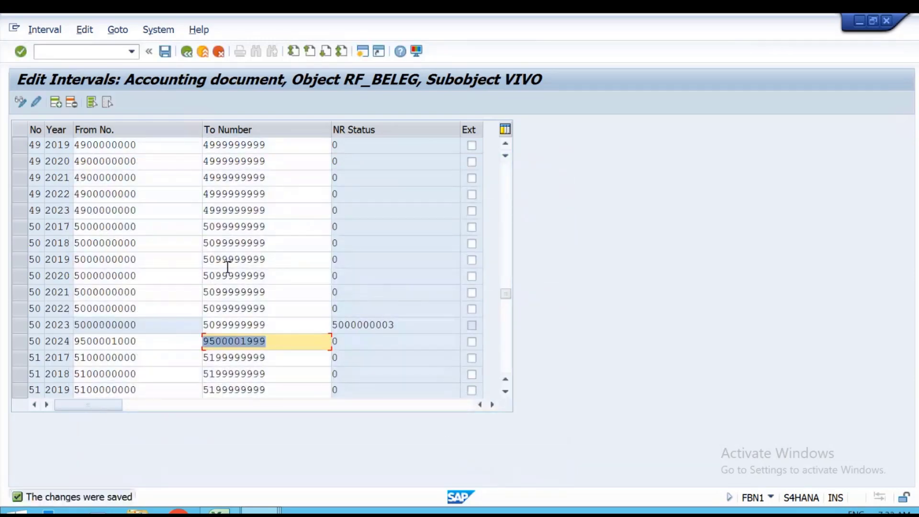
# - Leave the number range interval maintenance and open transaction MIGO for a new goods receipt
pyautogui.press('F3')
pyautogui.click(269, 332)
pyautogui.click(131, 52)
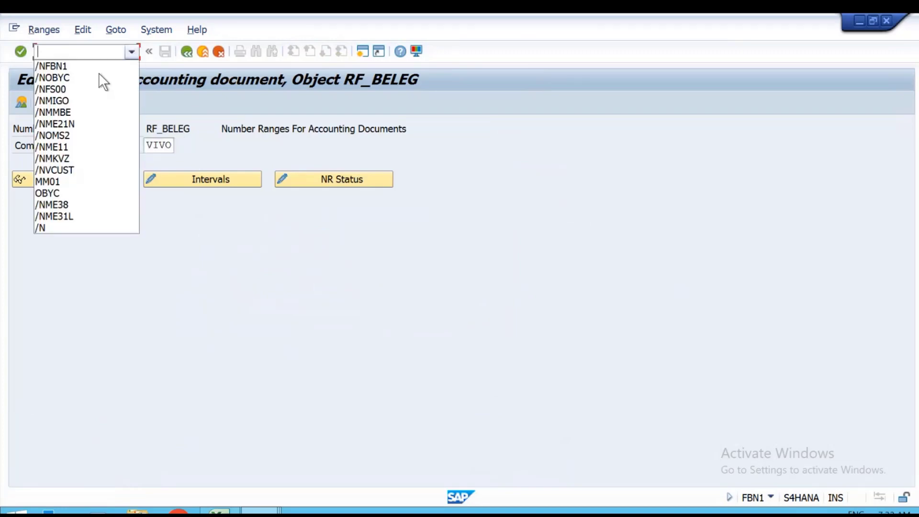
pyautogui.click(67, 99)
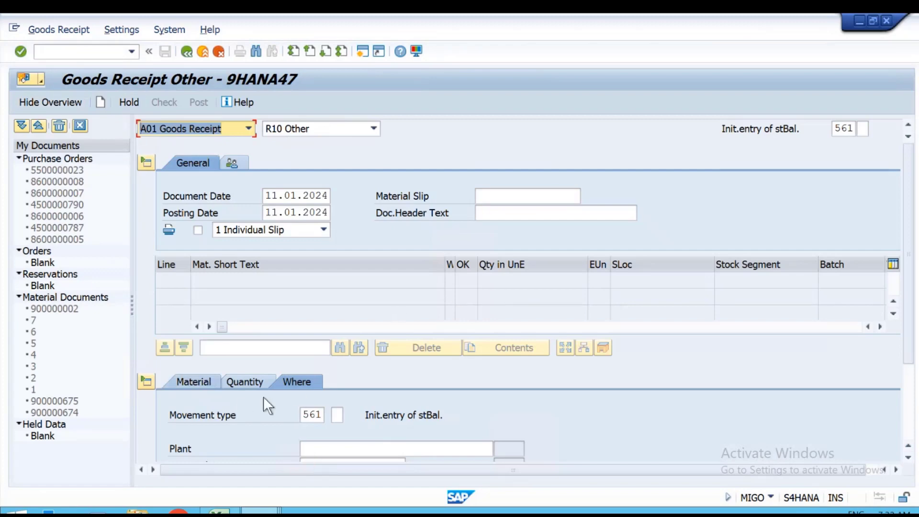
pyautogui.click(312, 412)
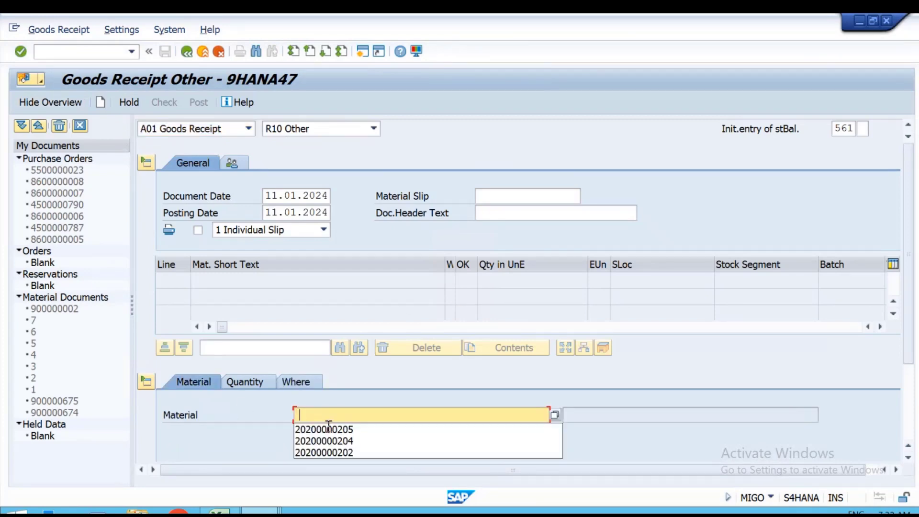
pyautogui.click(326, 441)
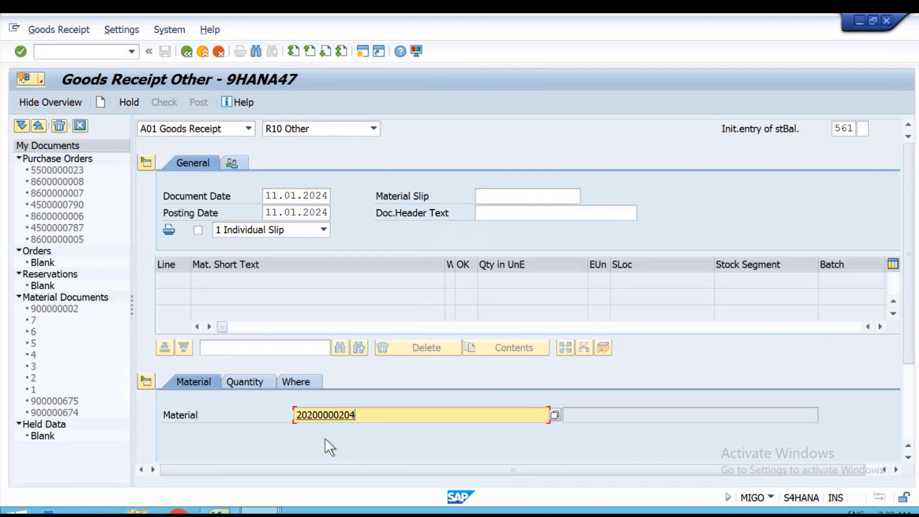
pyautogui.press('Return')
pyautogui.click(254, 385)
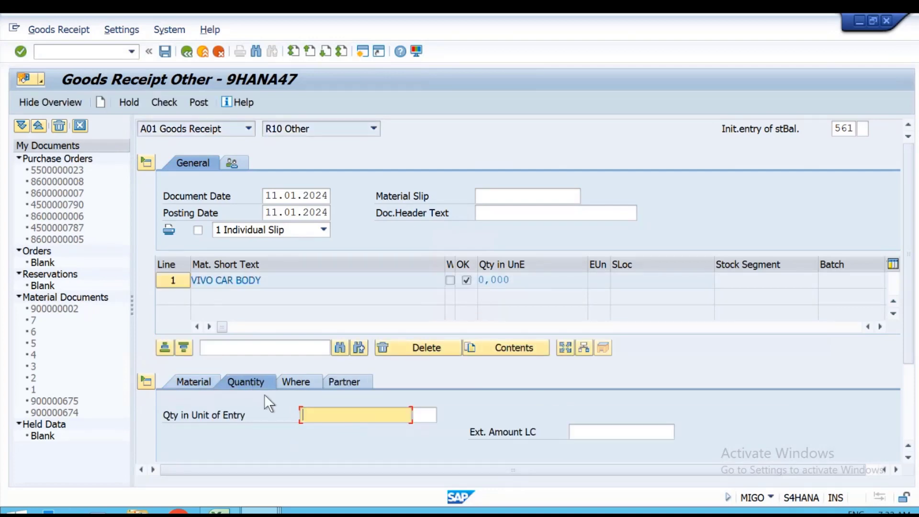
pyautogui.click(315, 419)
pyautogui.click(322, 275)
pyautogui.press('Return')
# - Assign plant VPL1 and storage location VSL1 to the VIVO CAR BODY item
pyautogui.click(292, 383)
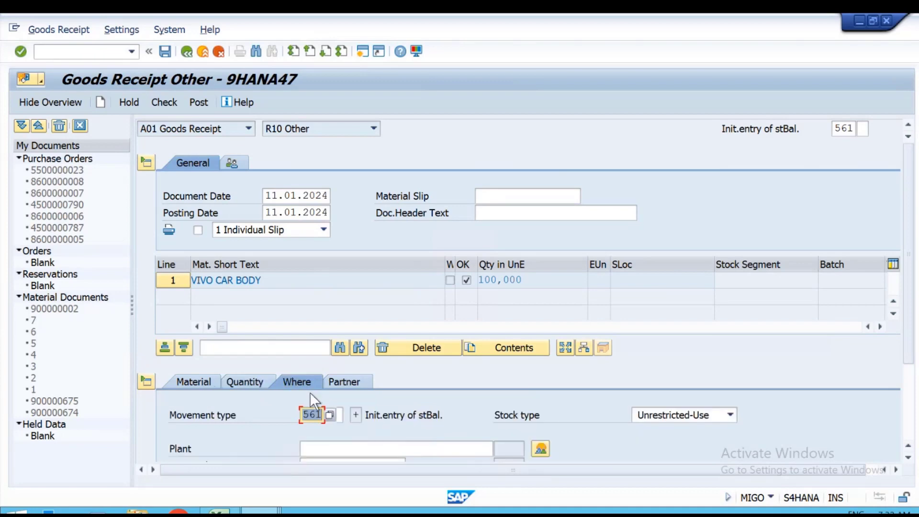
pyautogui.click(325, 446)
pyautogui.click(325, 446)
pyautogui.click(319, 462)
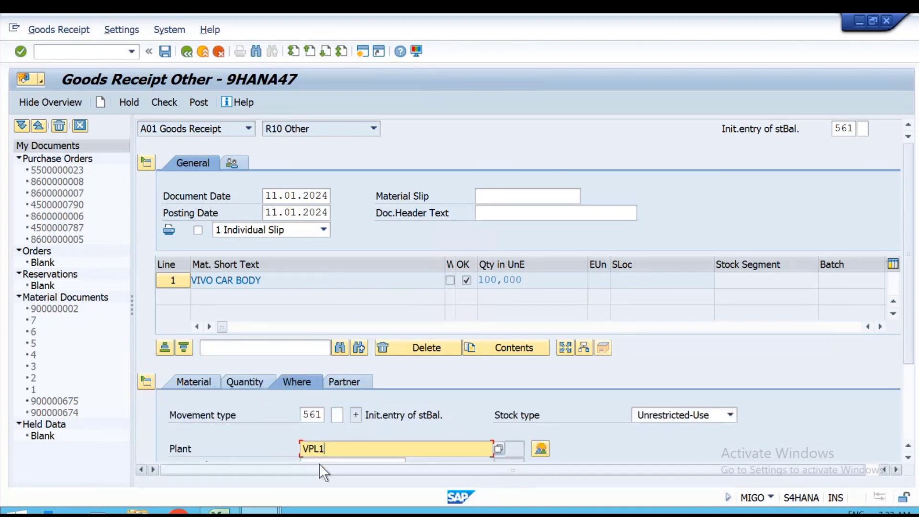
pyautogui.press('Return')
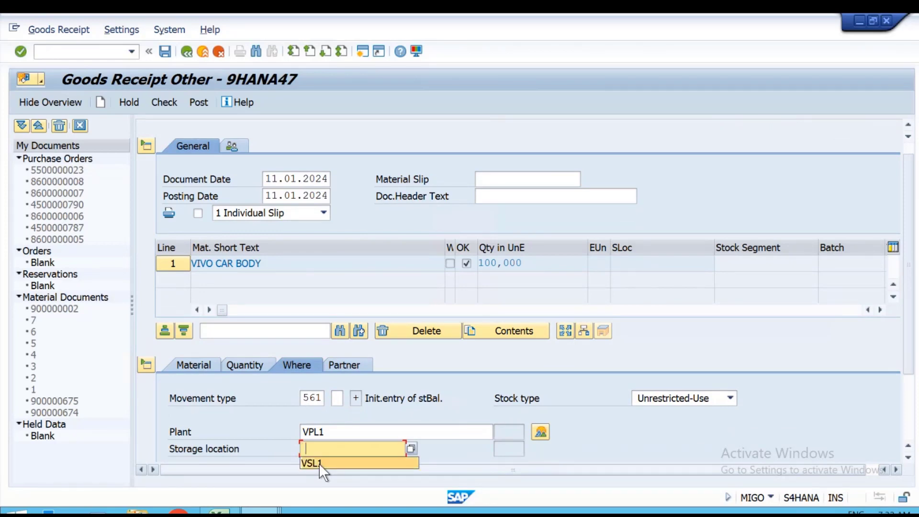
pyautogui.click(319, 464)
pyautogui.press('Return')
# - Fill in the previously used vendor number as the partner for the VIVO CAR BODY item
pyautogui.click(350, 365)
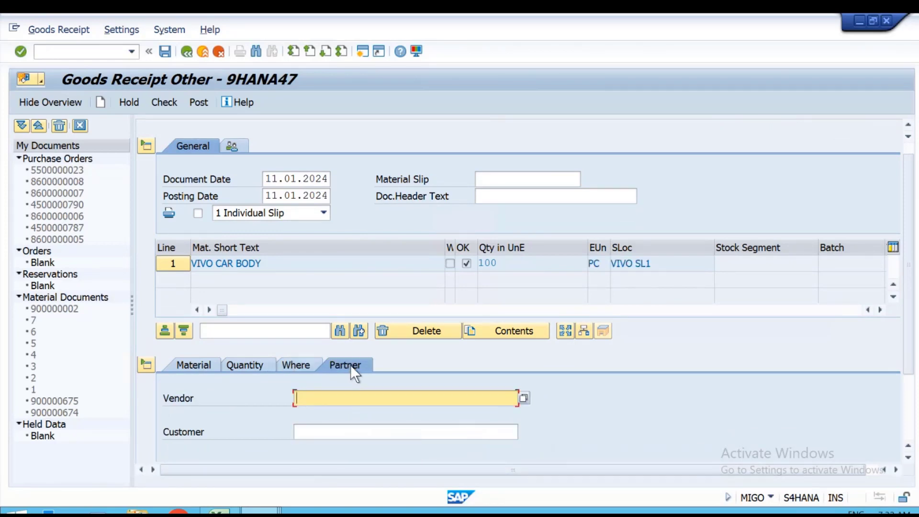
pyautogui.click(337, 402)
pyautogui.click(331, 411)
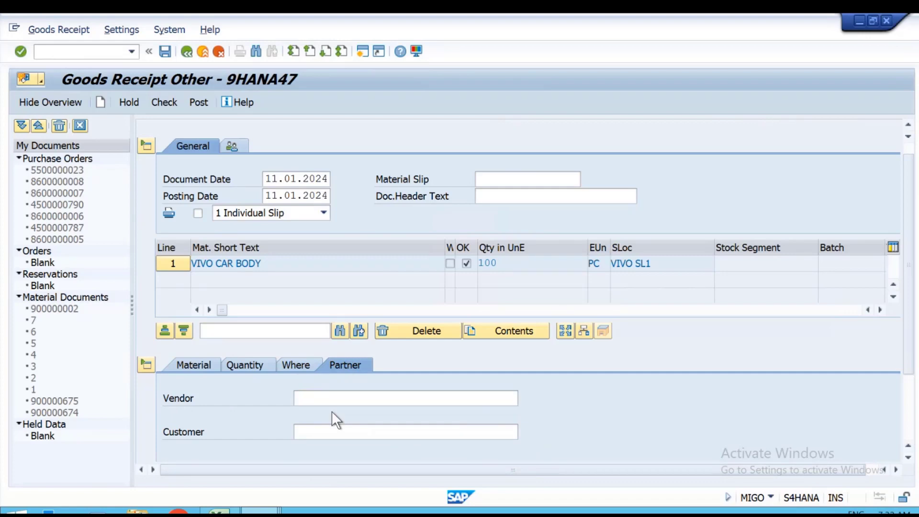
pyautogui.click(308, 398)
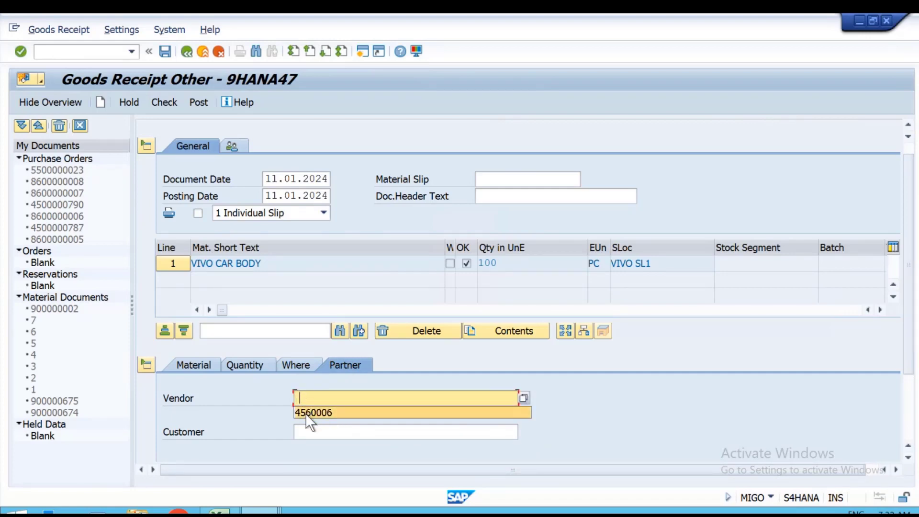
pyautogui.click(305, 413)
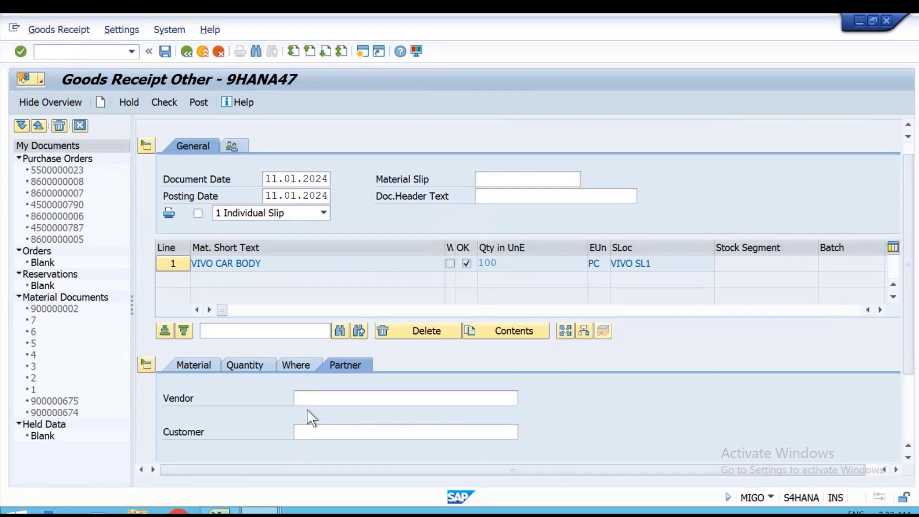
pyautogui.click(308, 398)
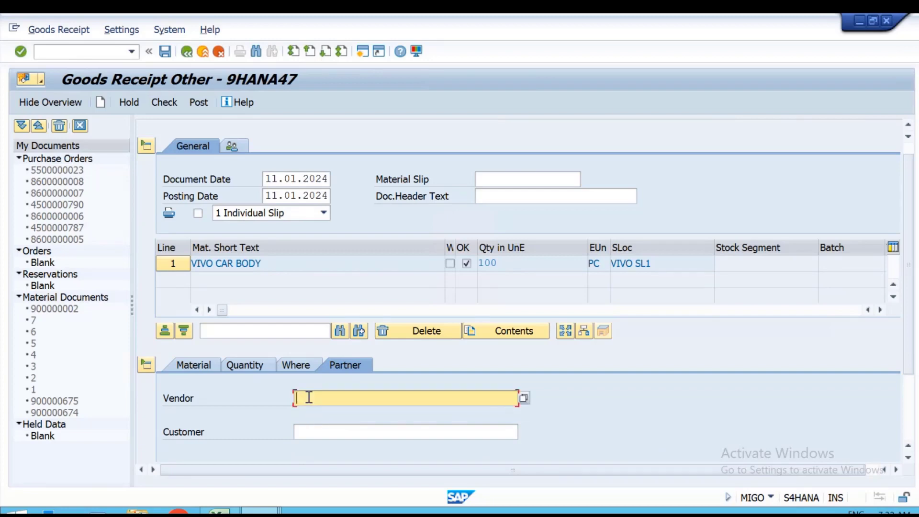
pyautogui.click(312, 412)
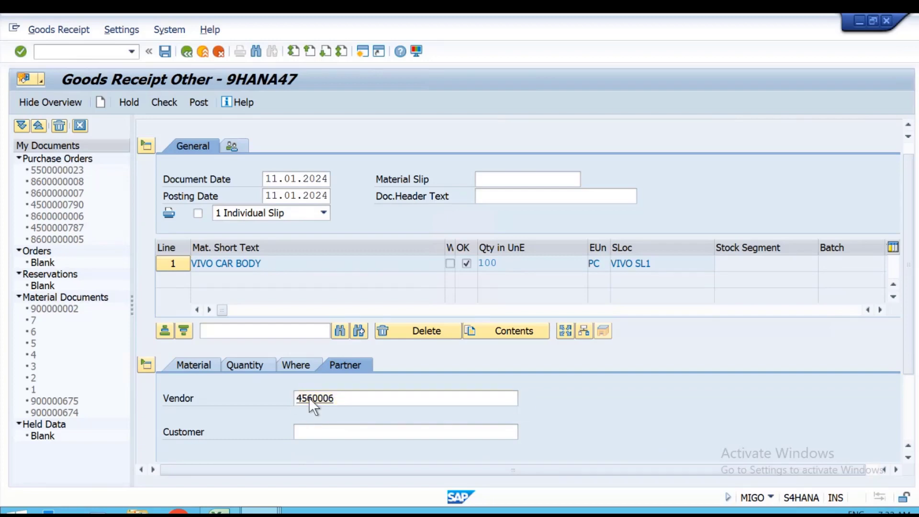
pyautogui.press('Return')
pyautogui.click(297, 370)
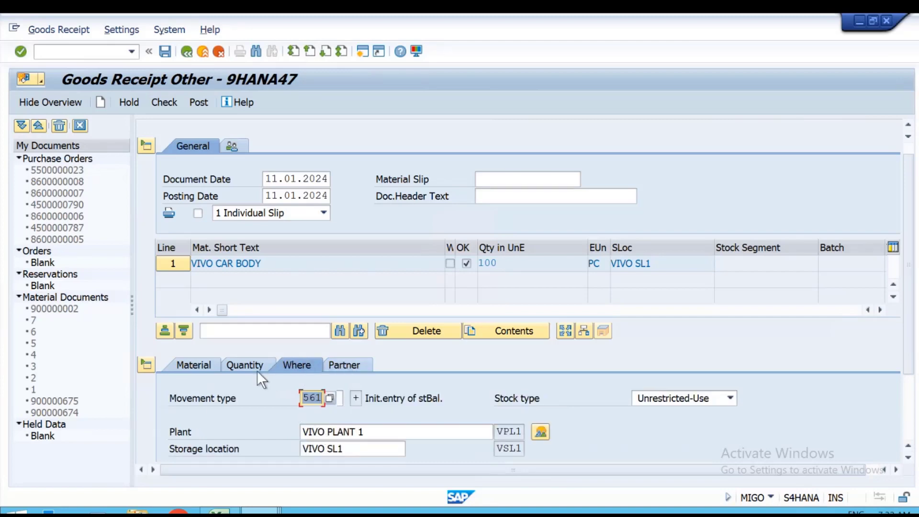
pyautogui.scroll(-3, 258, 371)
pyautogui.click(191, 448)
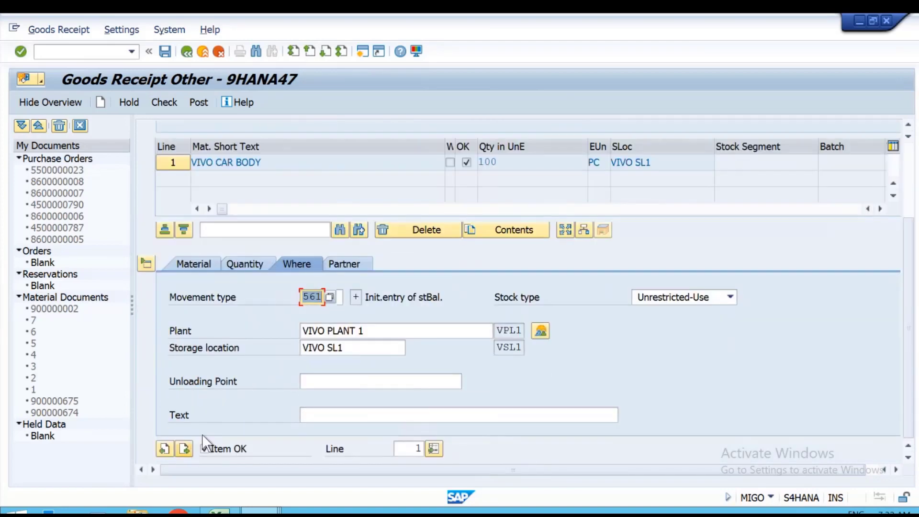
pyautogui.click(204, 263)
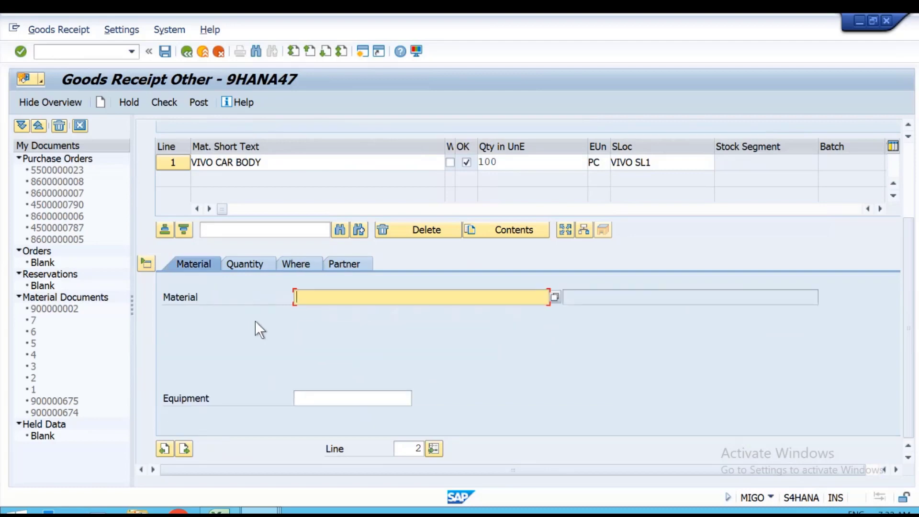
pyautogui.click(327, 307)
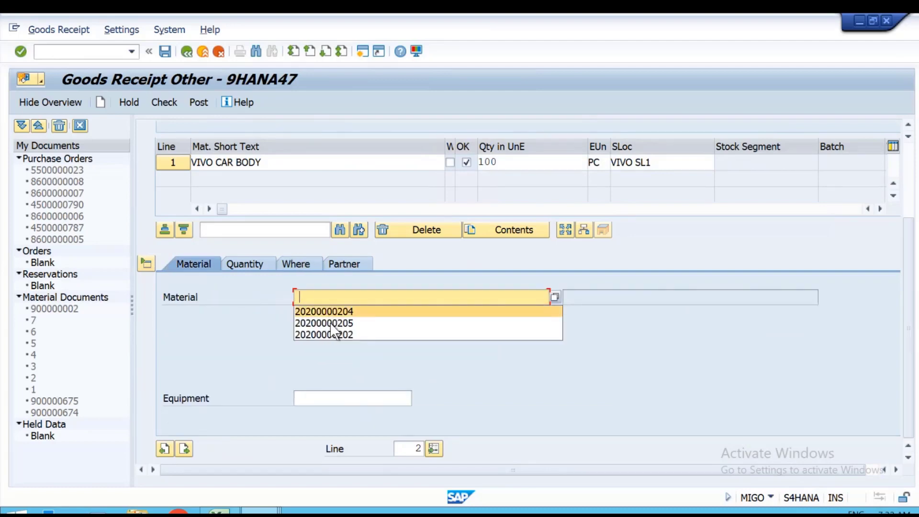
pyautogui.click(330, 322)
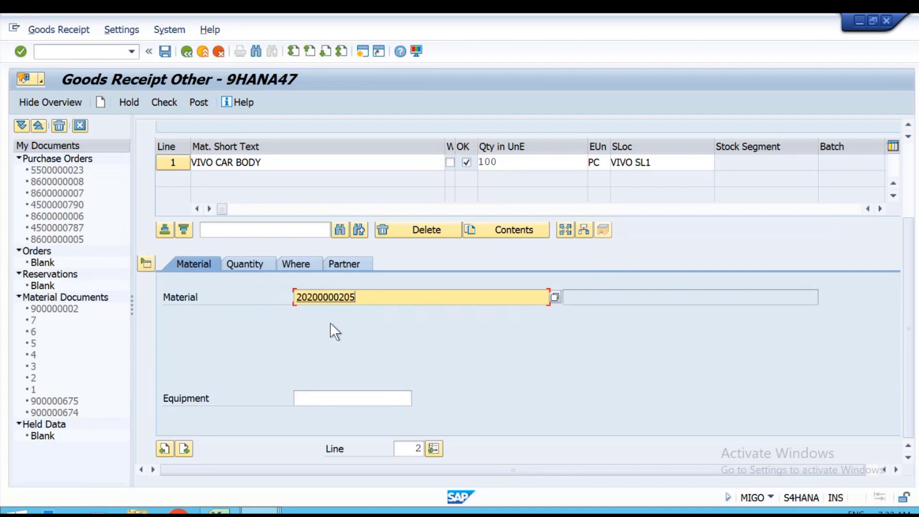
pyautogui.press('Return')
pyautogui.click(248, 266)
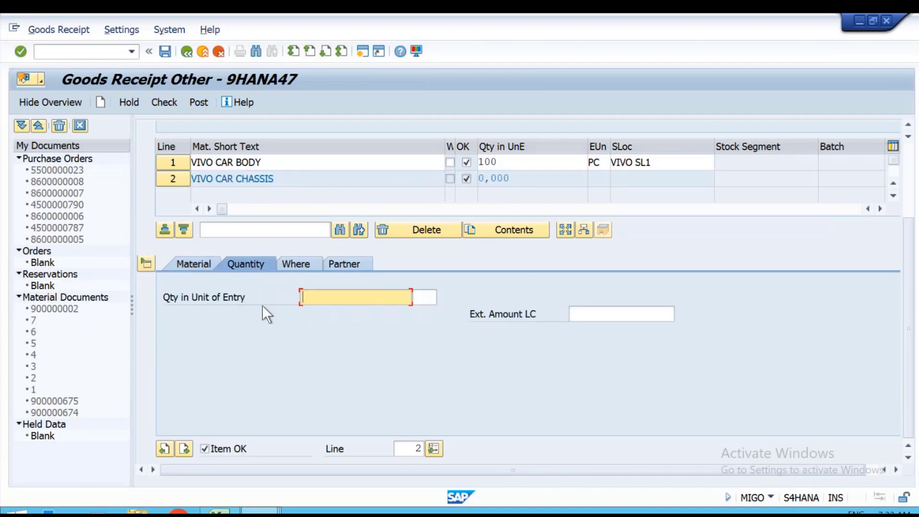
pyautogui.click(314, 301)
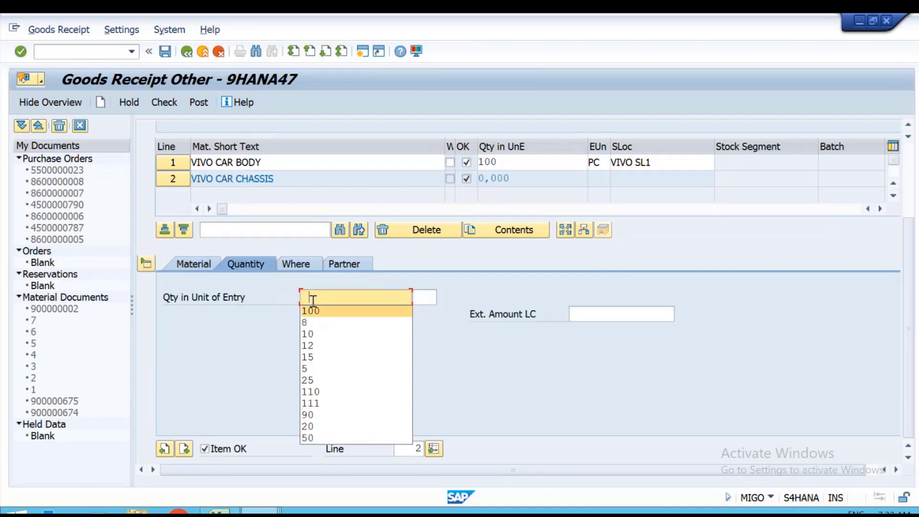
pyautogui.click(312, 310)
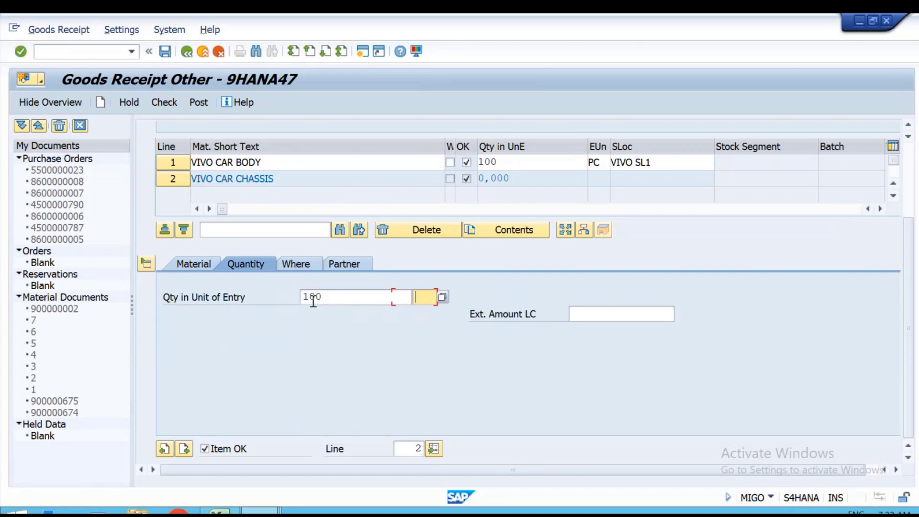
# - Enter plant VPL1 and storage location VSL1 for the VIVO CAR CHASSIS item
pyautogui.click(290, 265)
pyautogui.click(315, 331)
pyautogui.write('VPL1')
pyautogui.press('Tab')
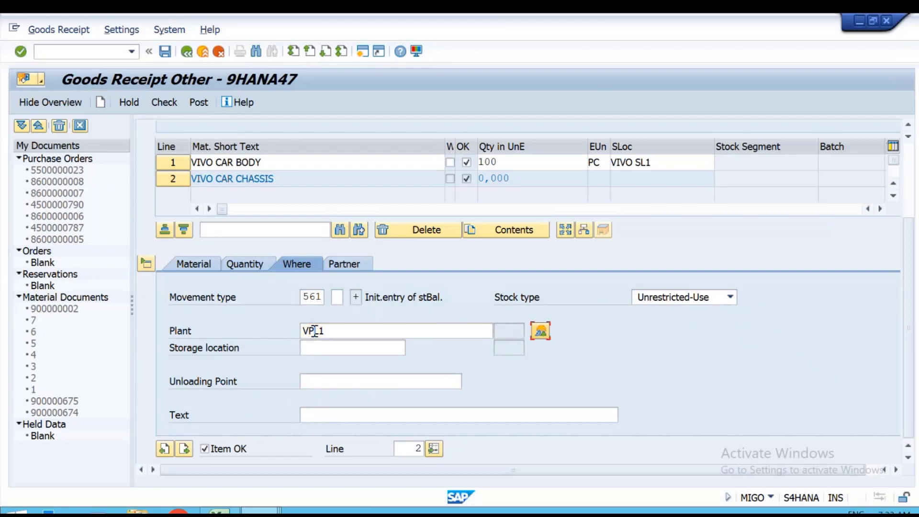
pyautogui.write('VSL1')
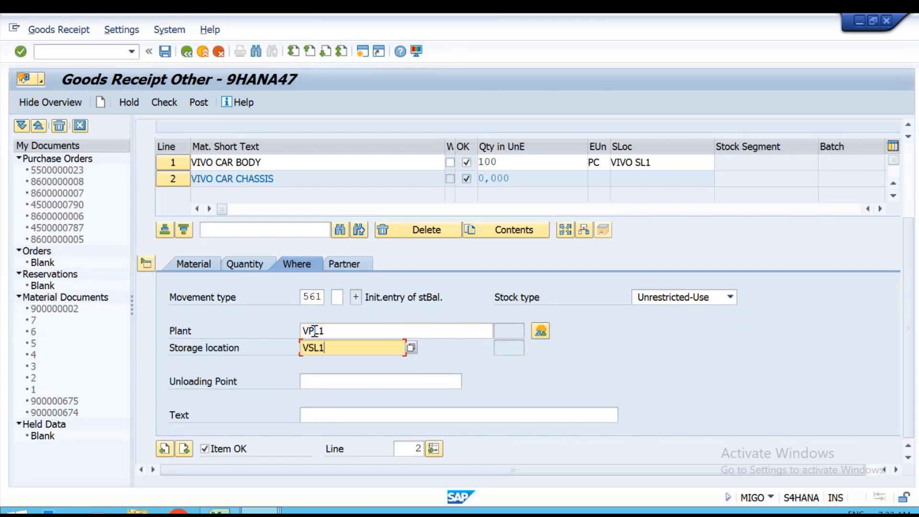
# - Check and post the goods receipt for the VIVO CAR BODY and VIVO CAR CHASSIS items
pyautogui.press('Return')
pyautogui.click(163, 103)
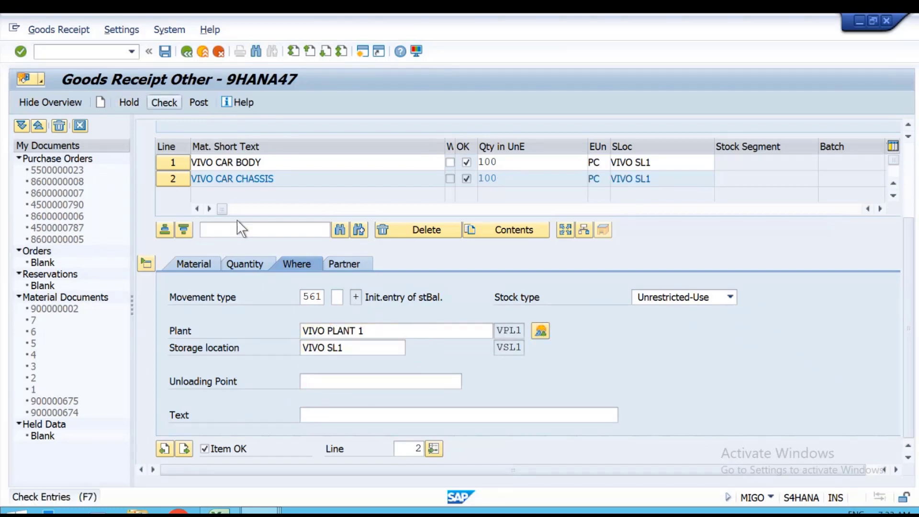
pyautogui.click(195, 103)
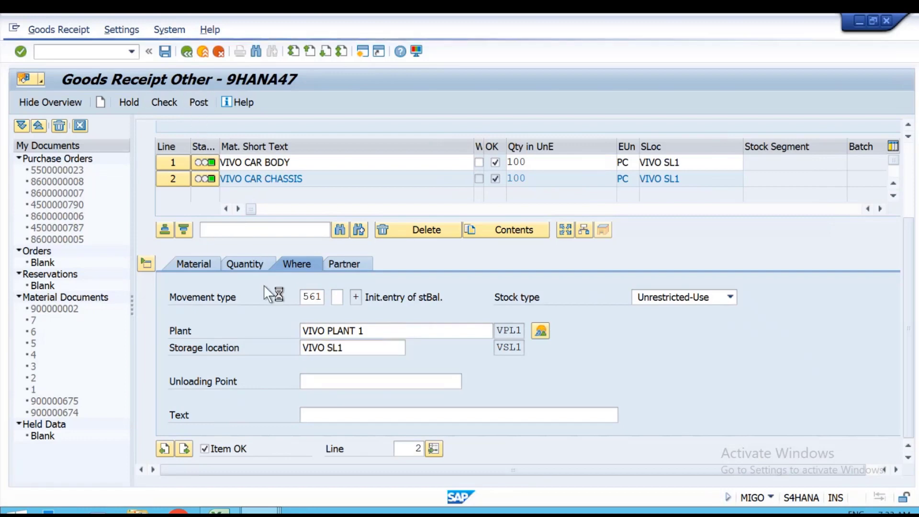
pyautogui.click(131, 51)
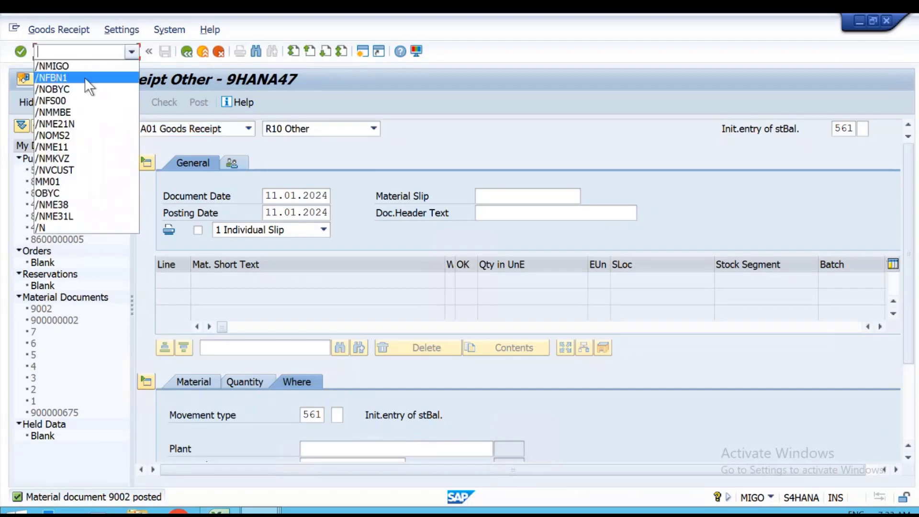
pyautogui.click(67, 113)
pyautogui.press('Return')
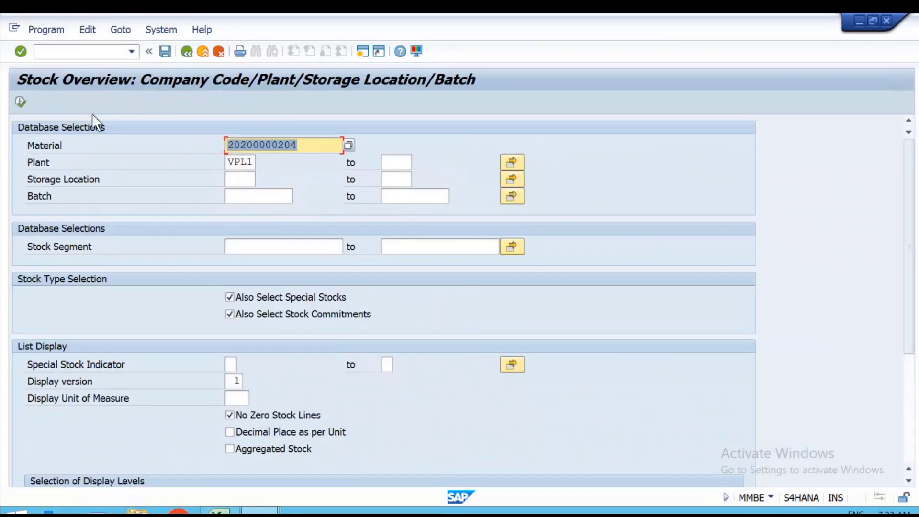
pyautogui.click(19, 101)
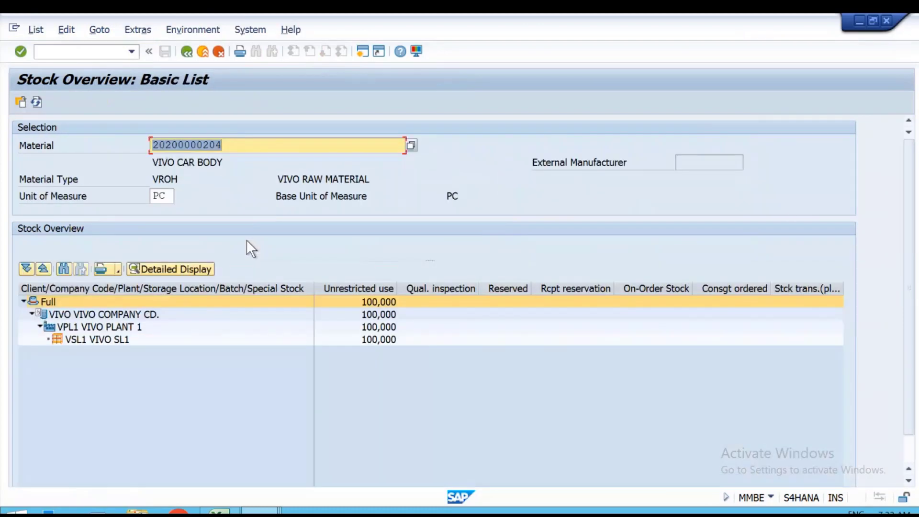
pyautogui.click(362, 51)
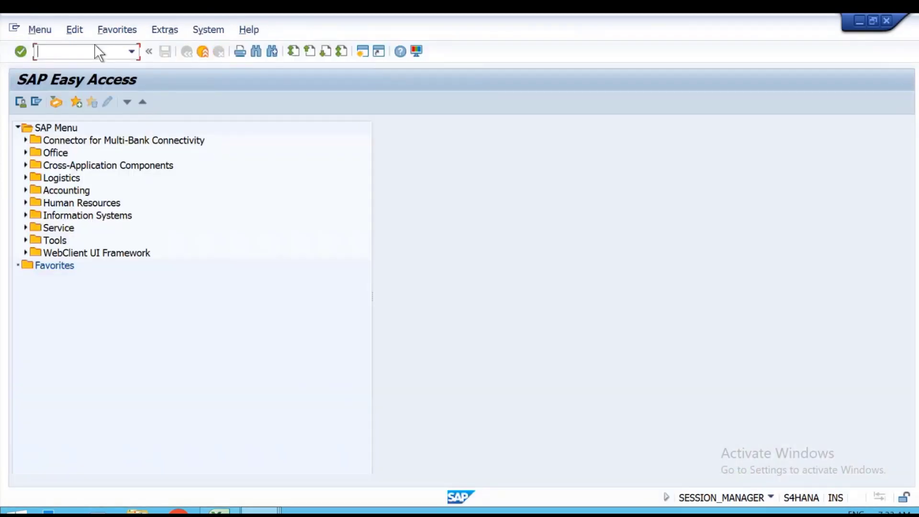
pyautogui.write('MMBE')
pyautogui.press('Return')
pyautogui.click(317, 146)
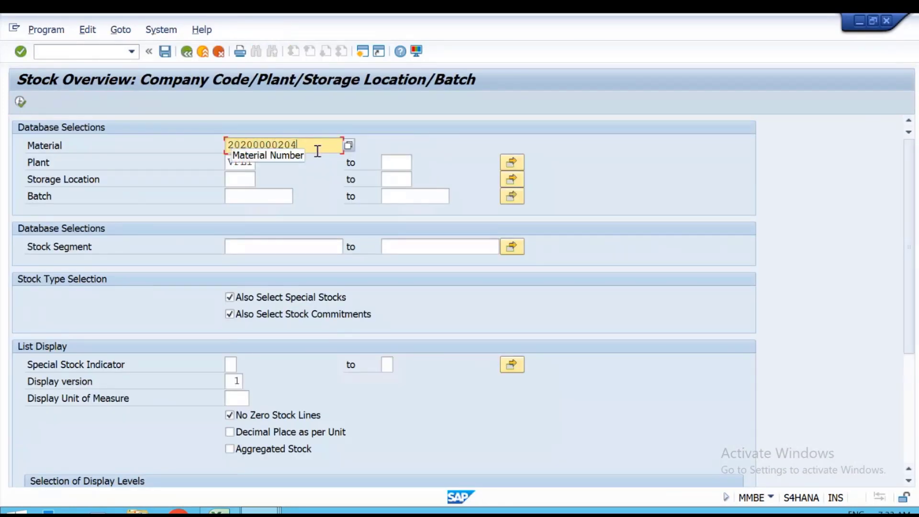
pyautogui.press('BackSpace')
pyautogui.write('5')
pyautogui.press('Return')
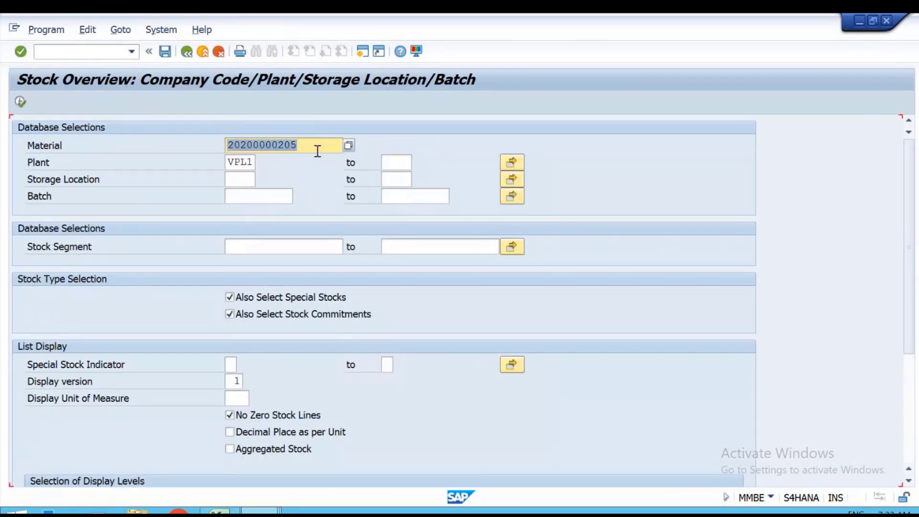
pyautogui.click(19, 100)
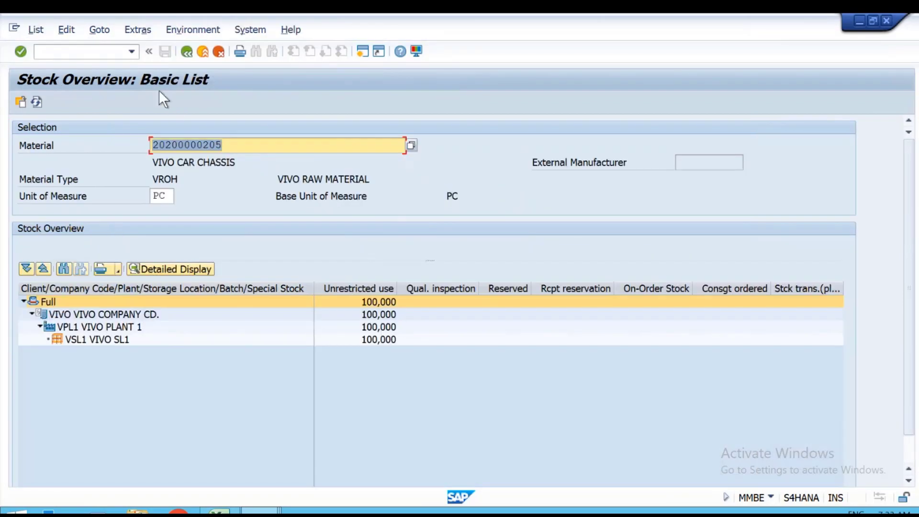
# - Display the MMBE stock overview for material 60 in plant VPL1 in another new session
pyautogui.click(361, 52)
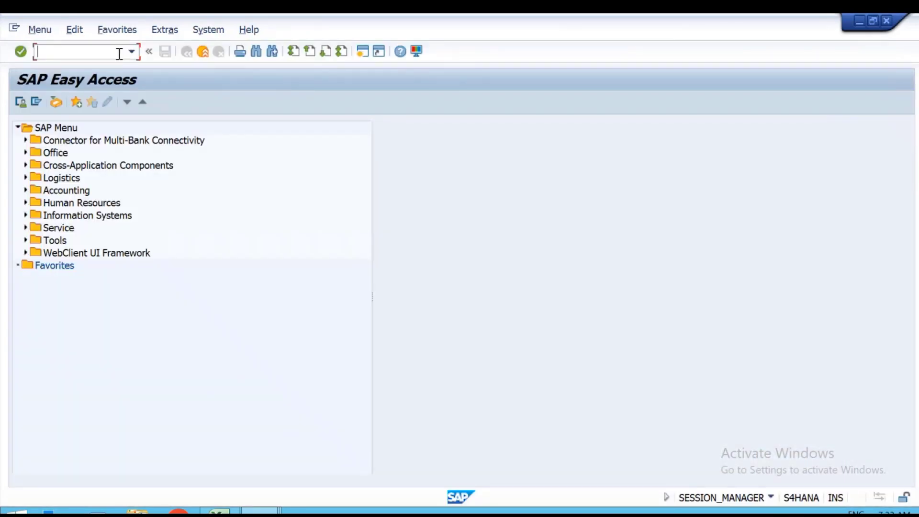
pyautogui.write('MMBE')
pyautogui.press('Return')
pyautogui.write('60')
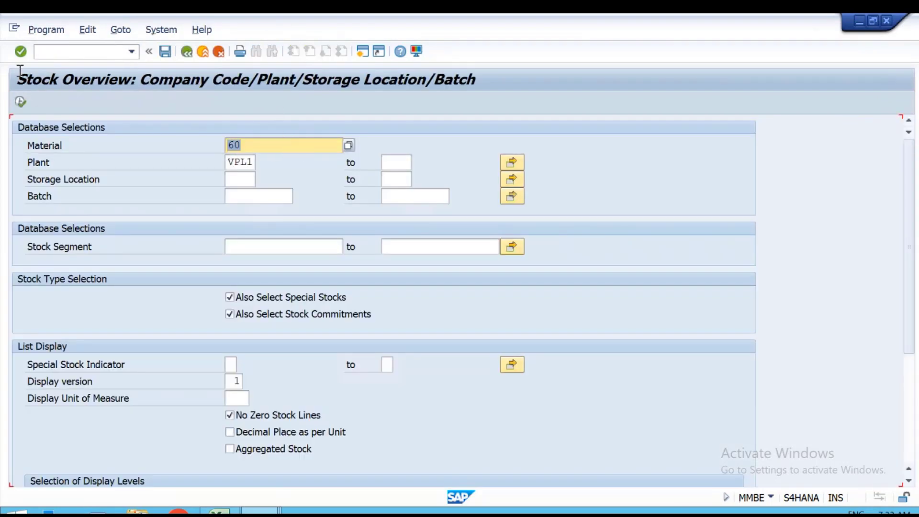
pyautogui.click(20, 101)
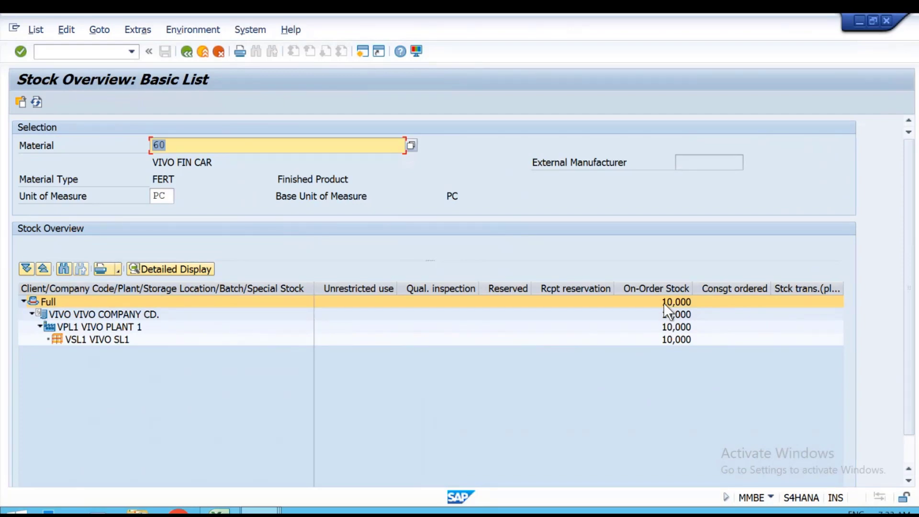
pyautogui.click(261, 511)
pyautogui.click(736, 24)
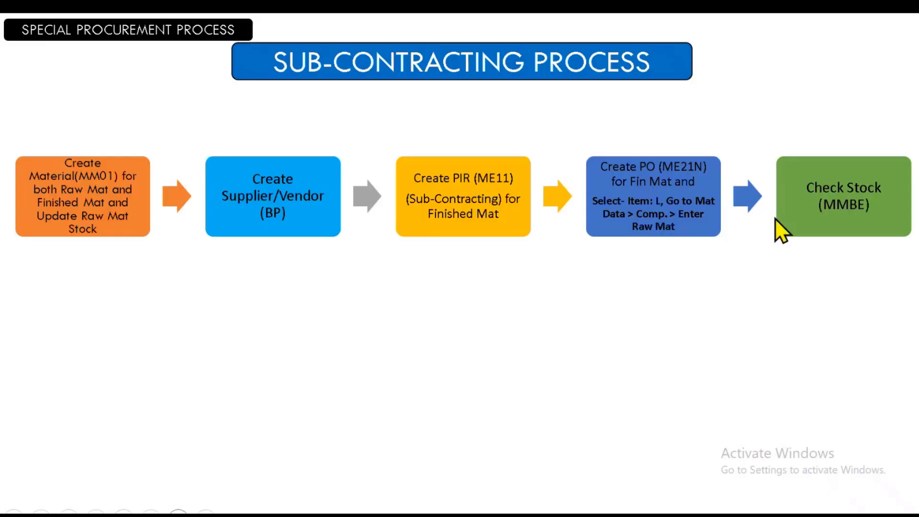
pyautogui.click(811, 202)
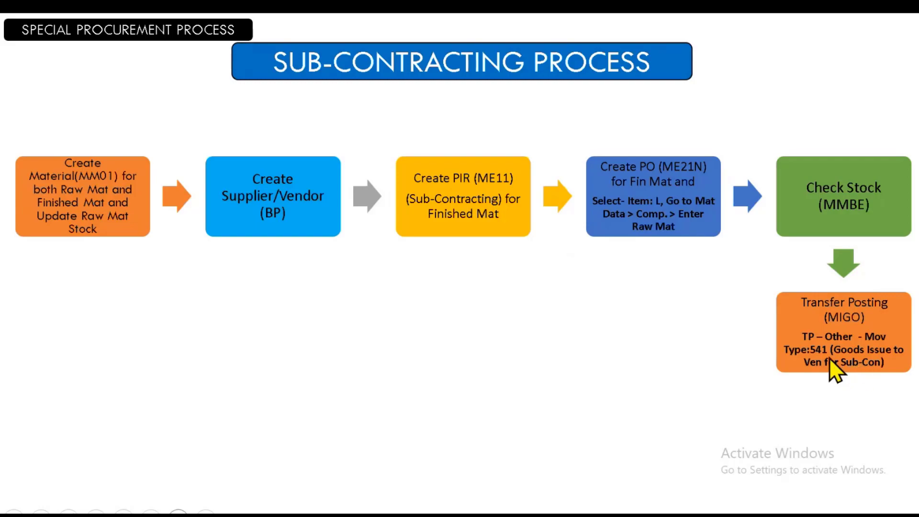
pyautogui.hotkey('alt', 'Tab')
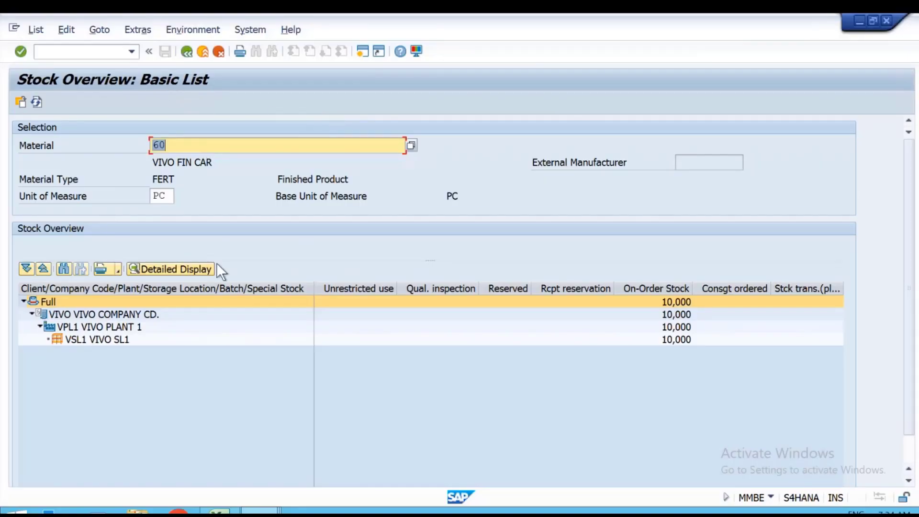
# - Switch to the automatic account postings session and open transaction MIGO there
pyautogui.hotkey('alt', 'Tab')
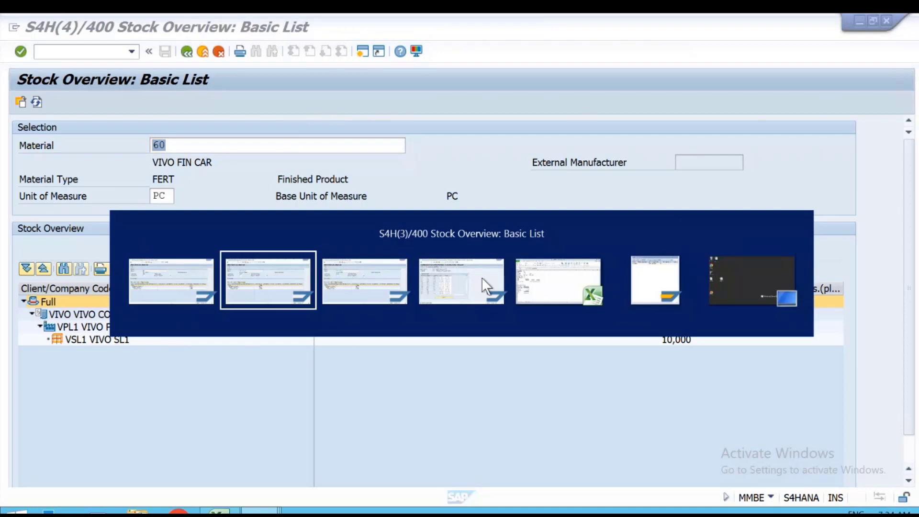
pyautogui.click(460, 294)
pyautogui.press('Escape')
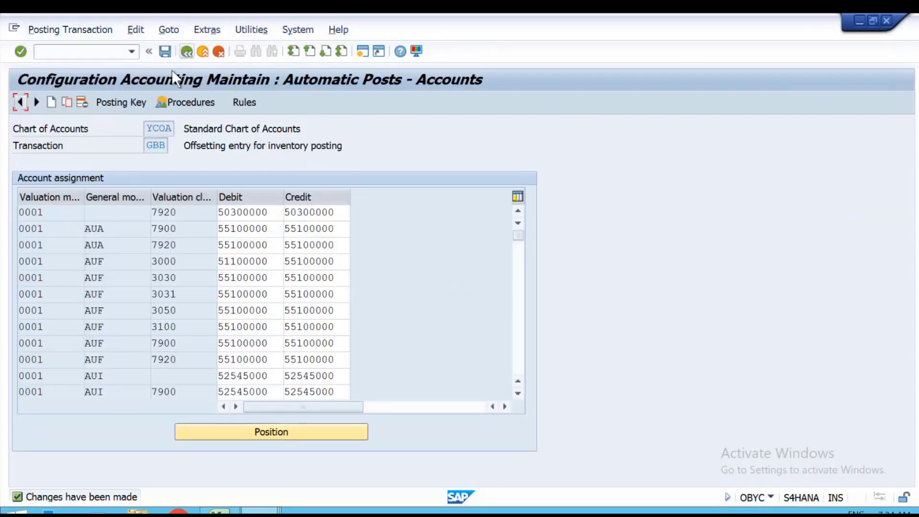
pyautogui.click(134, 52)
pyautogui.click(86, 89)
pyautogui.press('Return')
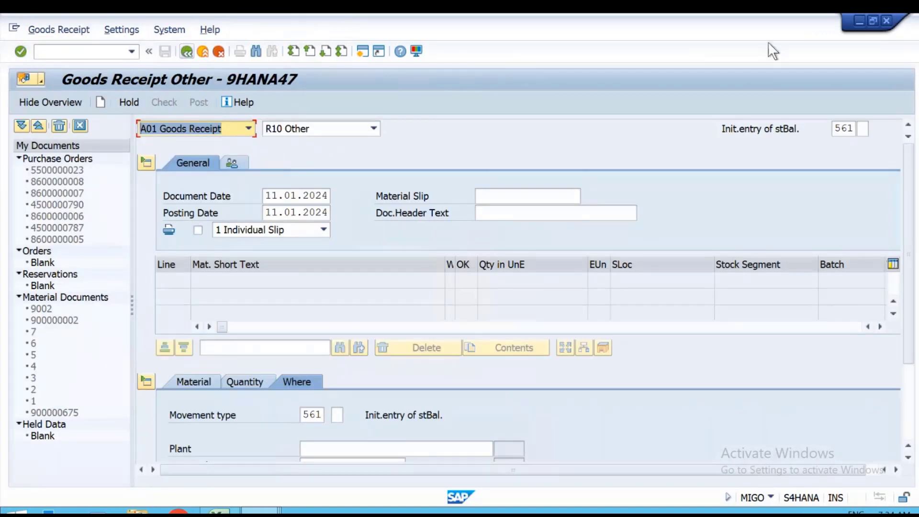
# - Try to use movement type 541 for the Other goods receipt, and restart MIGO
pyautogui.click(836, 129)
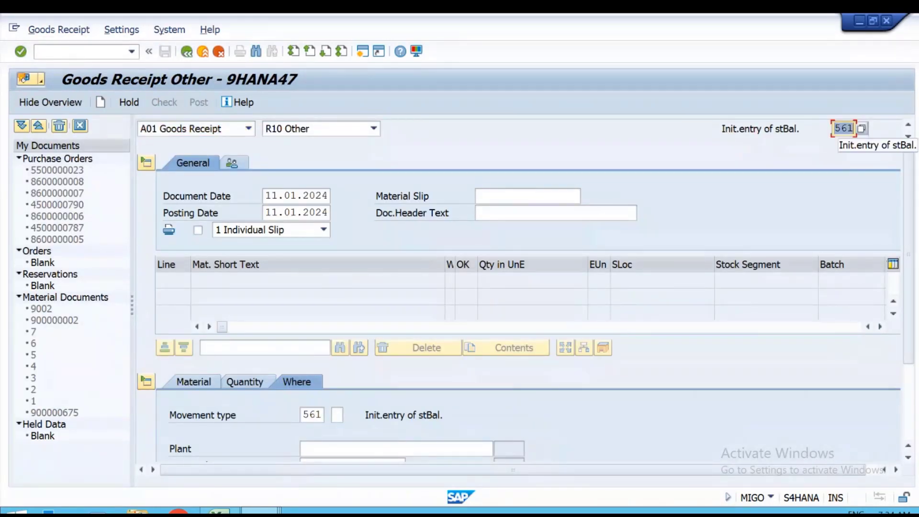
pyautogui.write('541')
pyautogui.press('Return')
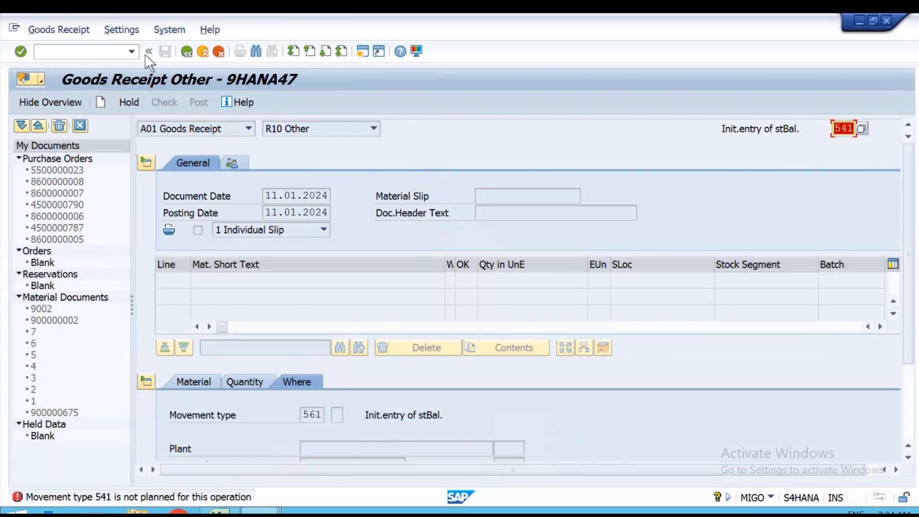
pyautogui.click(130, 51)
pyautogui.click(78, 66)
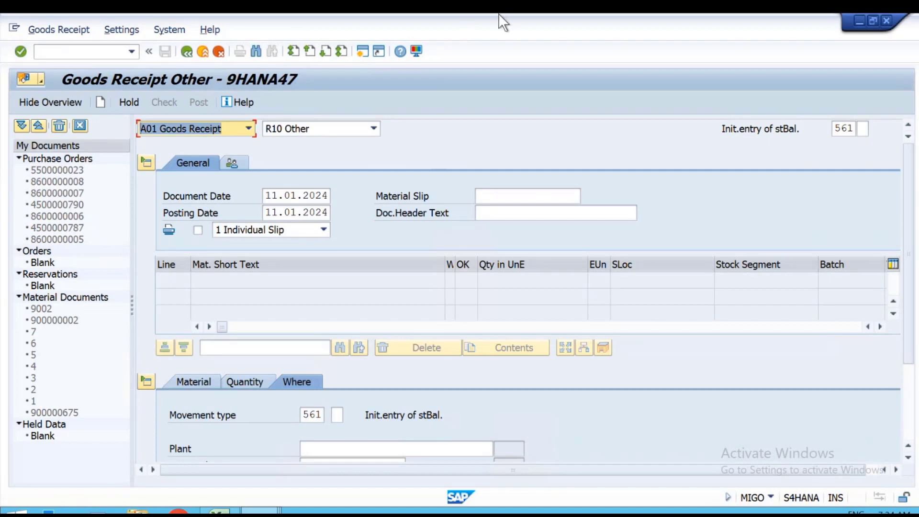
# - Change the MIGO action to A08 Transfer Posting with reference R10 Other and set movement type 541
pyautogui.click(228, 133)
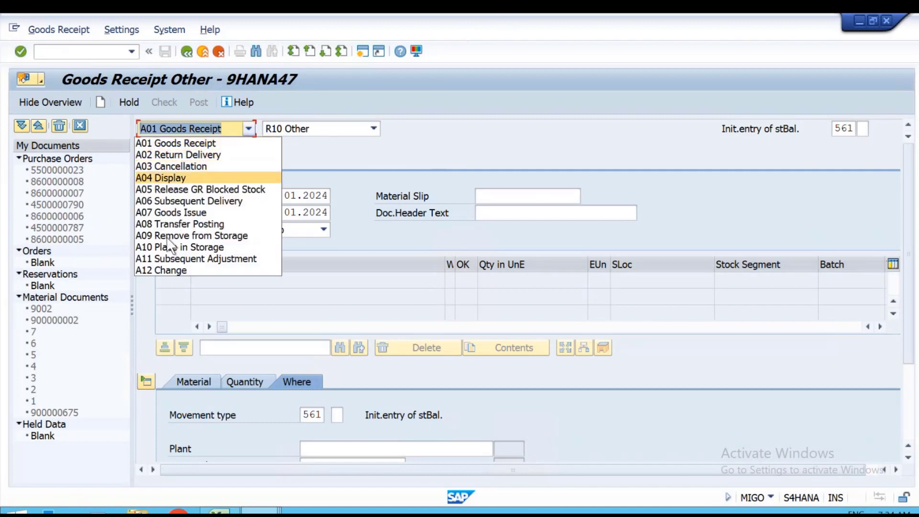
pyautogui.click(180, 224)
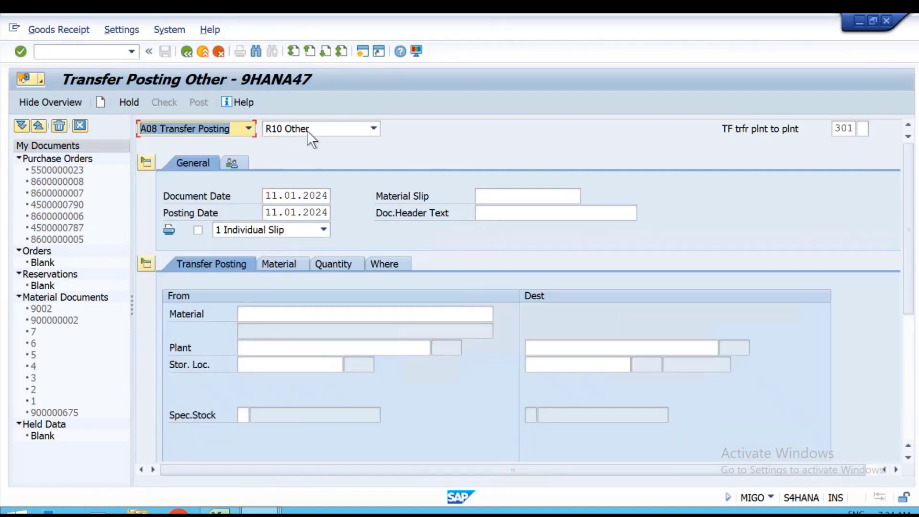
pyautogui.click(843, 128)
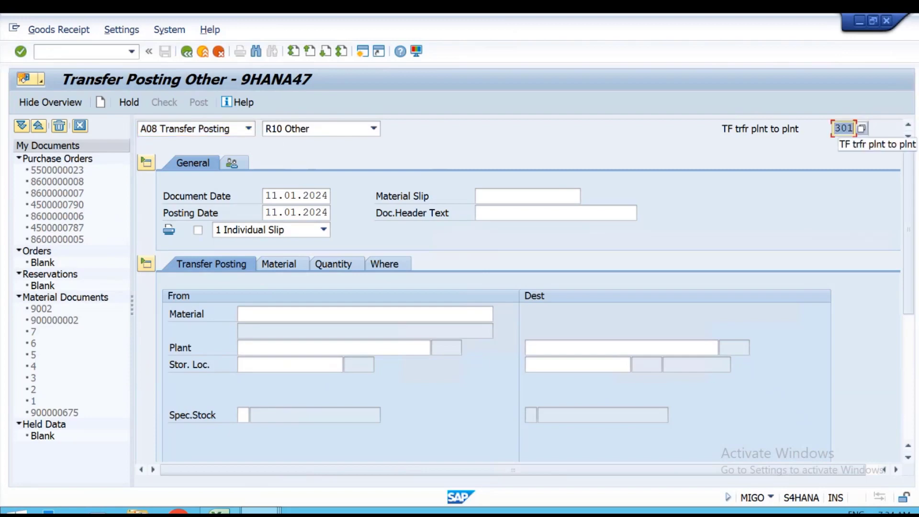
pyautogui.write('541')
pyautogui.press('Return')
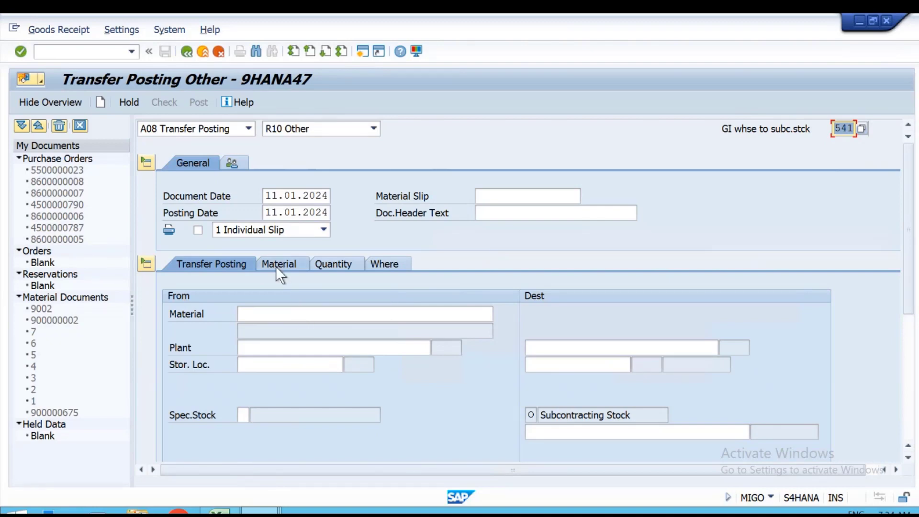
pyautogui.click(271, 315)
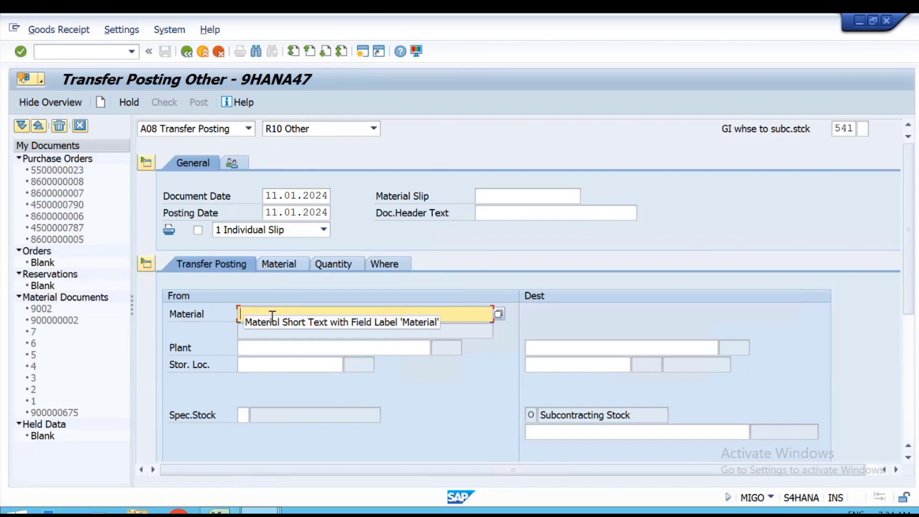
pyautogui.click(219, 511)
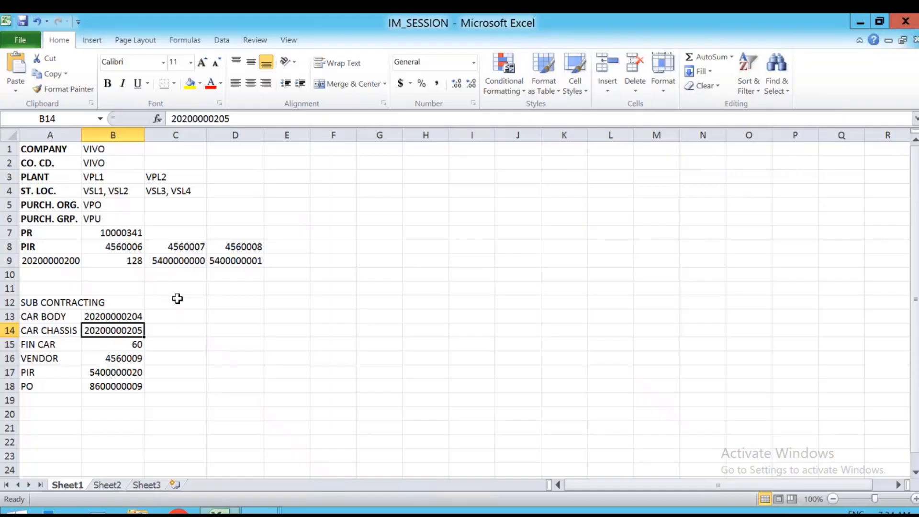
pyautogui.click(132, 318)
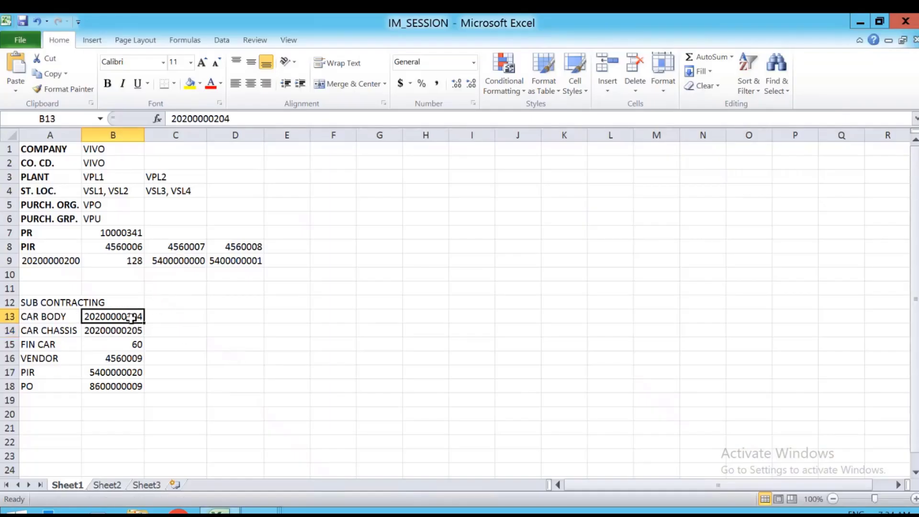
pyautogui.hotkey('ctrl', 'c')
pyautogui.hotkey('alt', 'Tab')
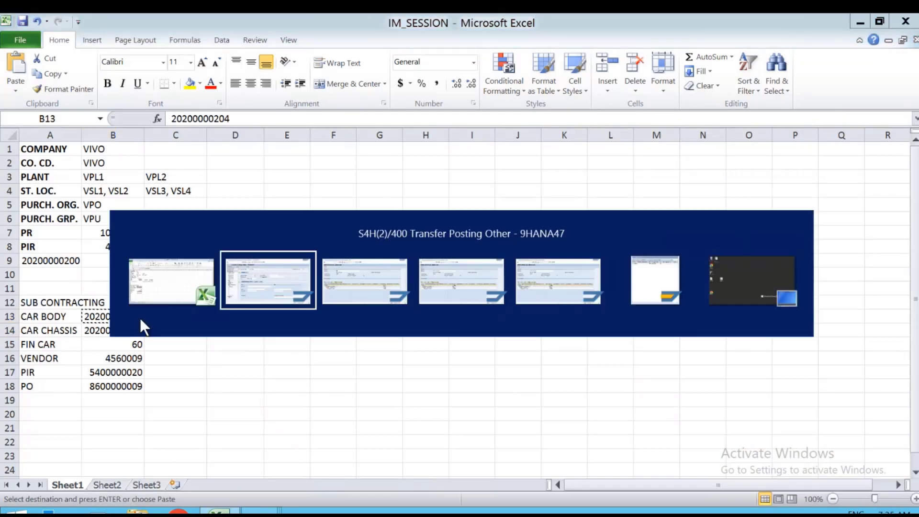
pyautogui.hotkey('ctrl', 'v')
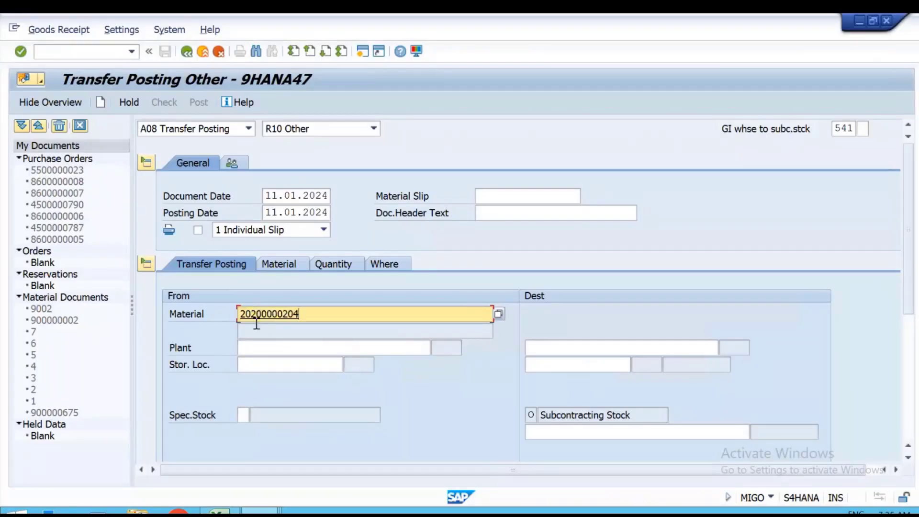
# - Enter plant VPL1 and storage location VSL1 as the source of the transfer posting
pyautogui.click(249, 349)
pyautogui.click(254, 363)
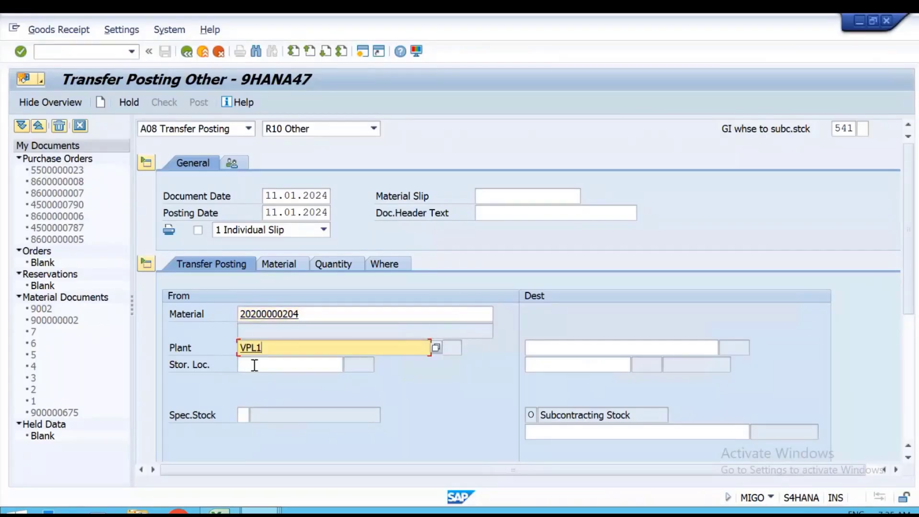
pyautogui.click(253, 365)
pyautogui.click(254, 377)
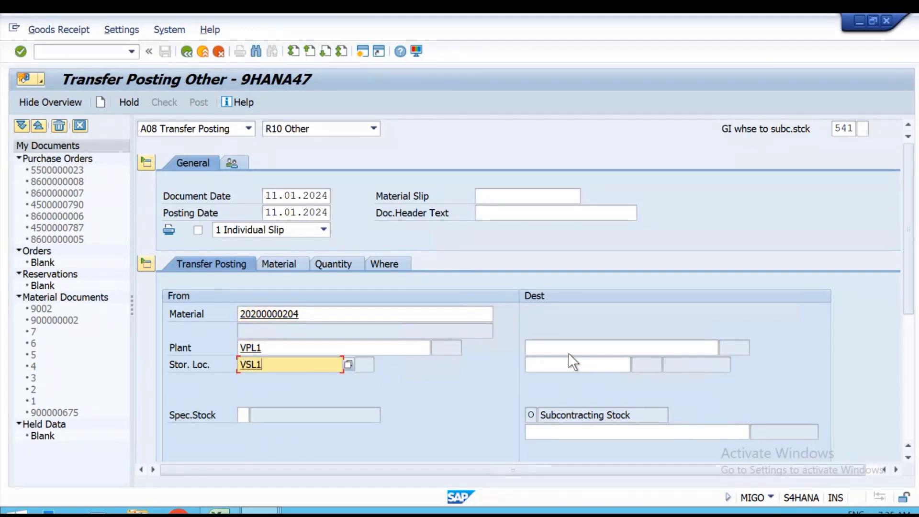
# - Choose special stock indicator O, Subcontracting Stock, for the source of the transfer posting
pyautogui.click(243, 416)
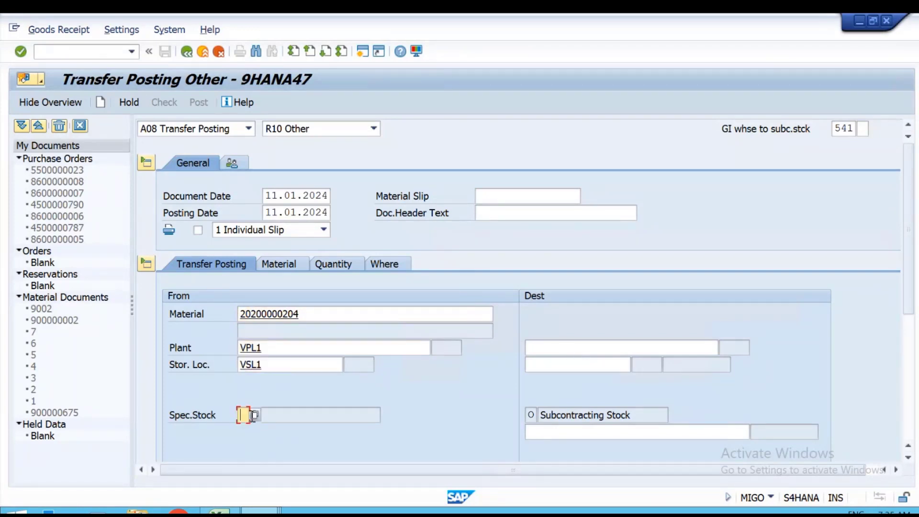
pyautogui.click(254, 415)
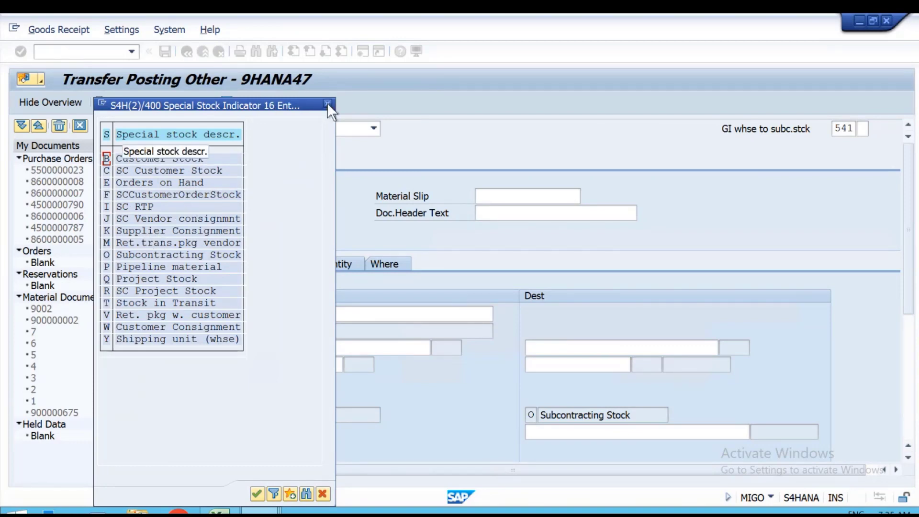
pyautogui.doubleClick(189, 253)
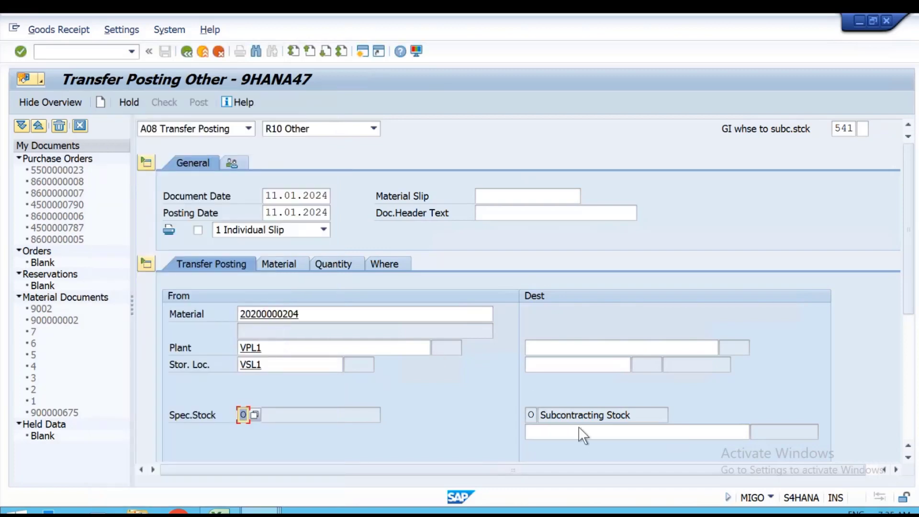
# - Copy the vendor number from the IM_SESSION Excel sheet into the destination's Subcontracting Stock vendor field and confirm the entries
pyautogui.click(546, 432)
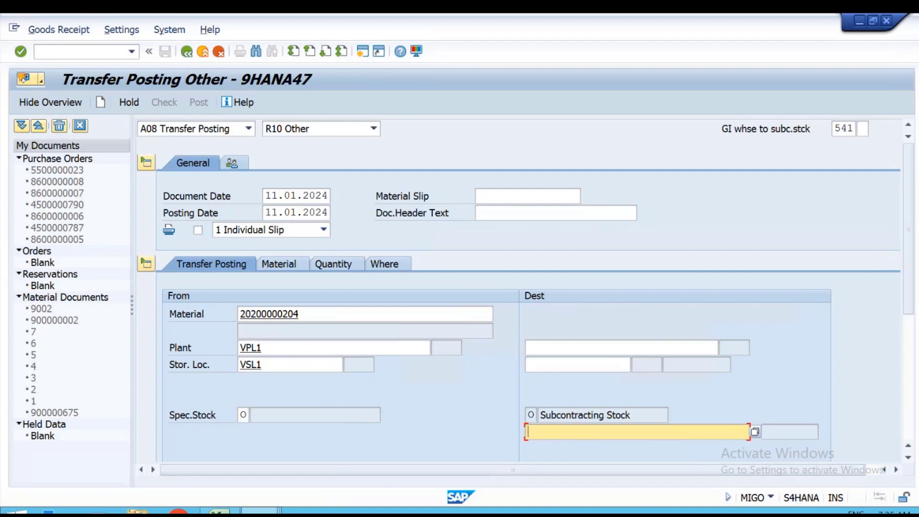
pyautogui.moveTo(218, 514)
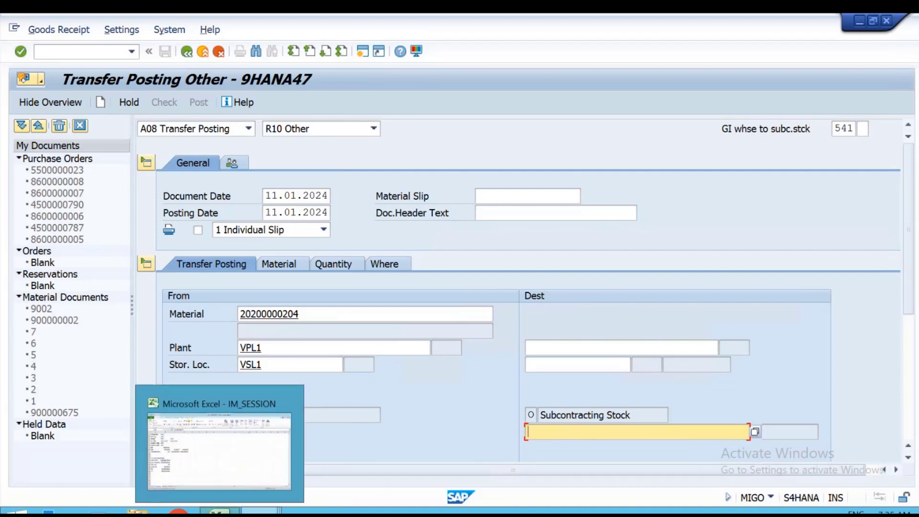
pyautogui.click(210, 477)
pyautogui.click(130, 359)
pyautogui.hotkey('ctrl', 'c')
pyautogui.hotkey('alt', 'Tab')
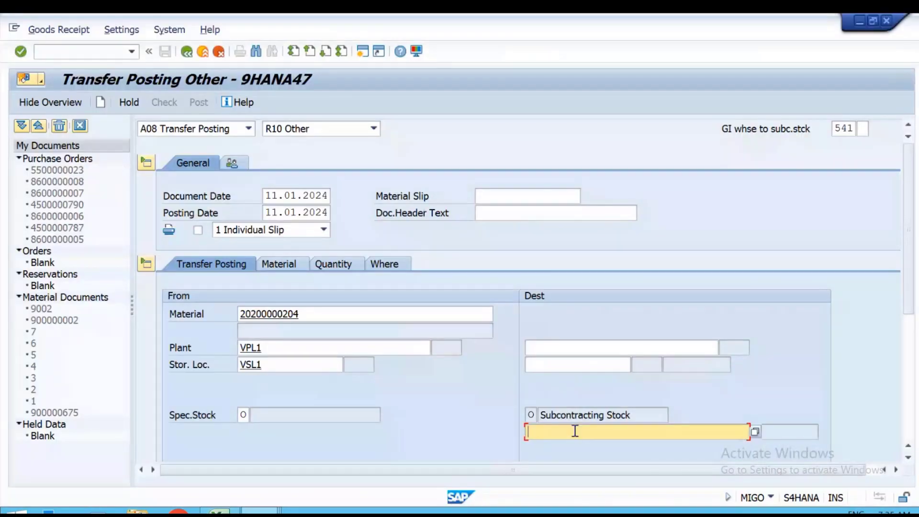
pyautogui.hotkey('ctrl', 'v')
pyautogui.press('Return')
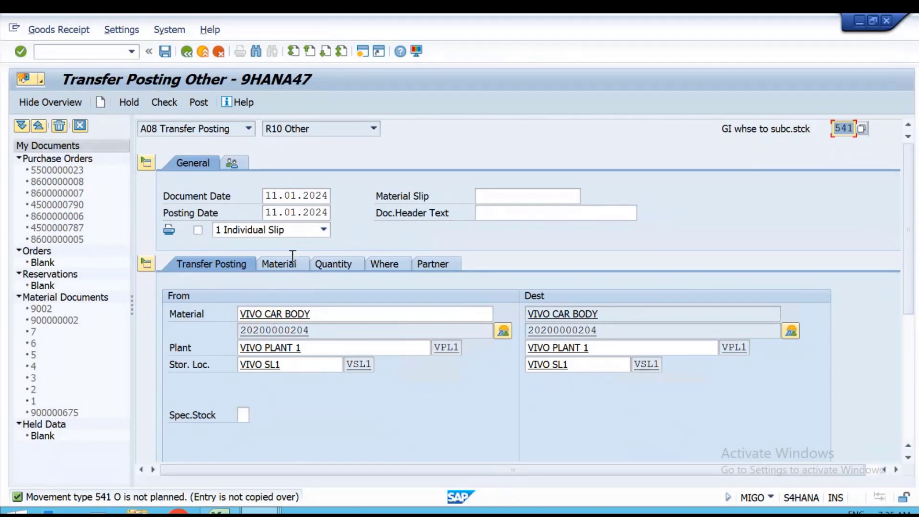
# - Set the CAR BODY quantity in unit of entry to 10 PC for the transfer posting
pyautogui.click(305, 266)
pyautogui.click(354, 263)
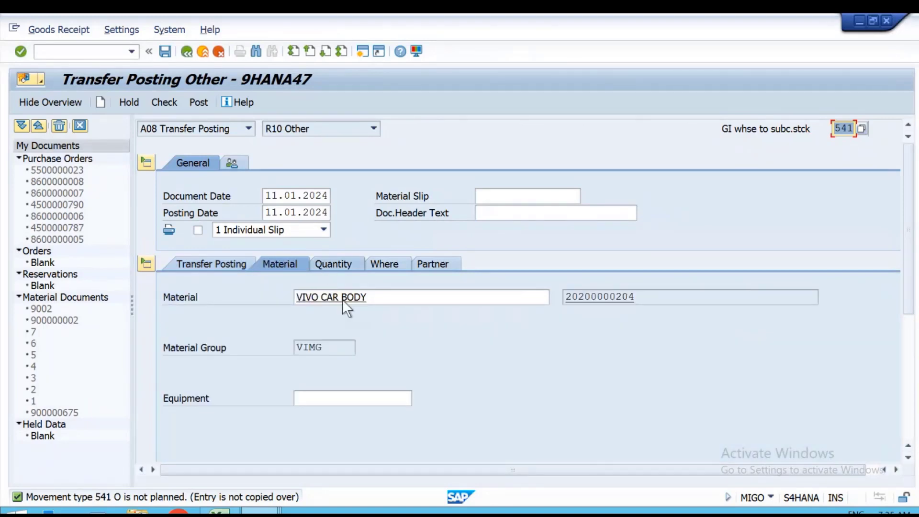
pyautogui.click(337, 295)
pyautogui.write('10')
pyautogui.press('Return')
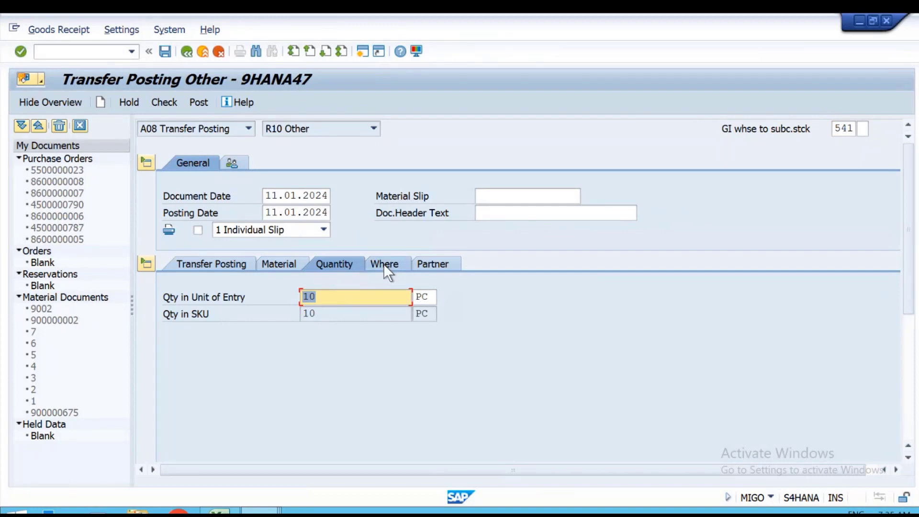
# - Review the movement and location data, and reassign the previously entered vendor to the destination's Subcontracting Stock
pyautogui.click(386, 266)
pyautogui.click(338, 298)
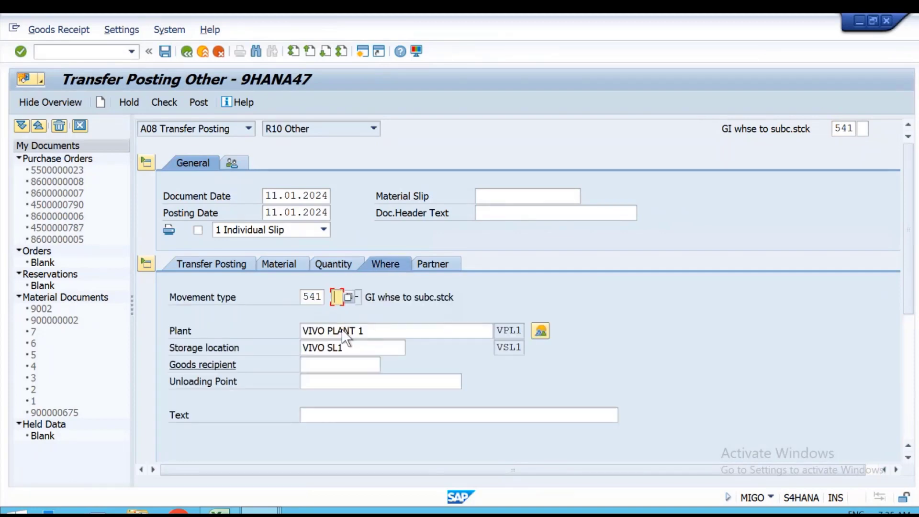
pyautogui.click(224, 267)
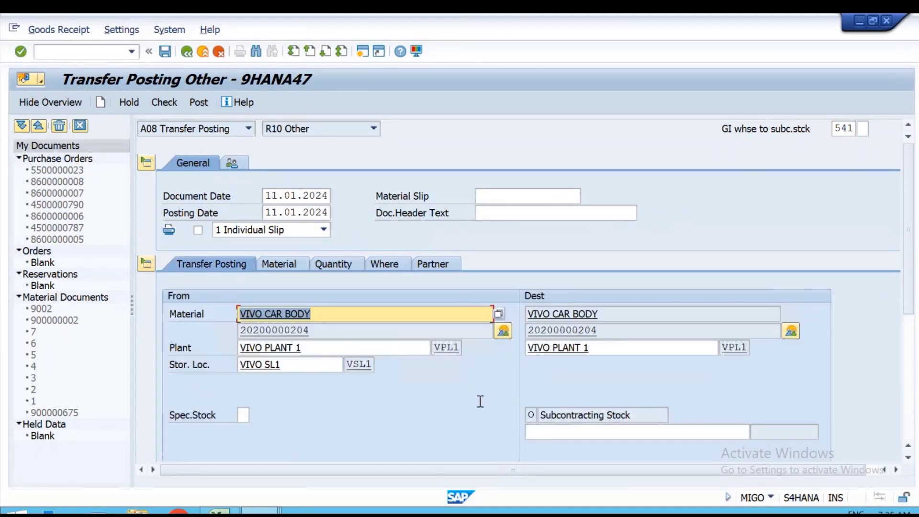
pyautogui.click(544, 433)
pyautogui.click(545, 447)
pyautogui.press('Return')
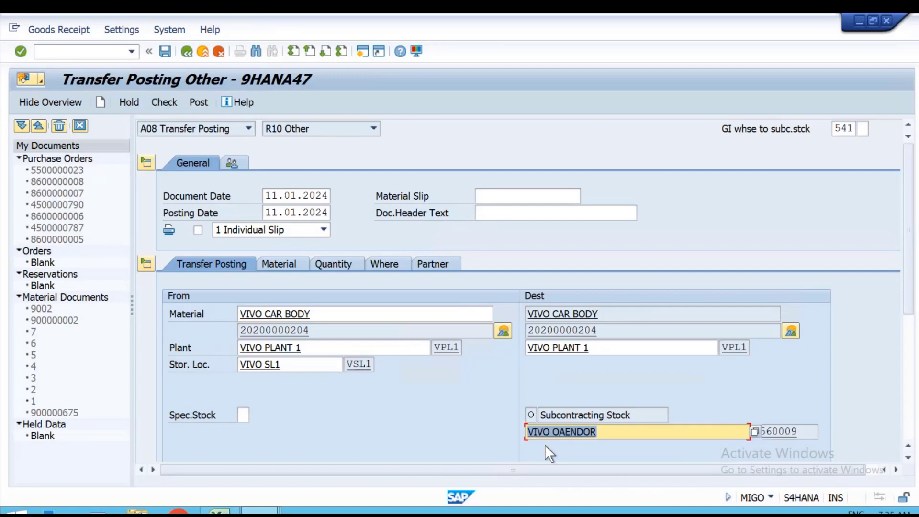
# - Review the material, quantity and location details of the CAR BODY transfer and post it
pyautogui.click(275, 264)
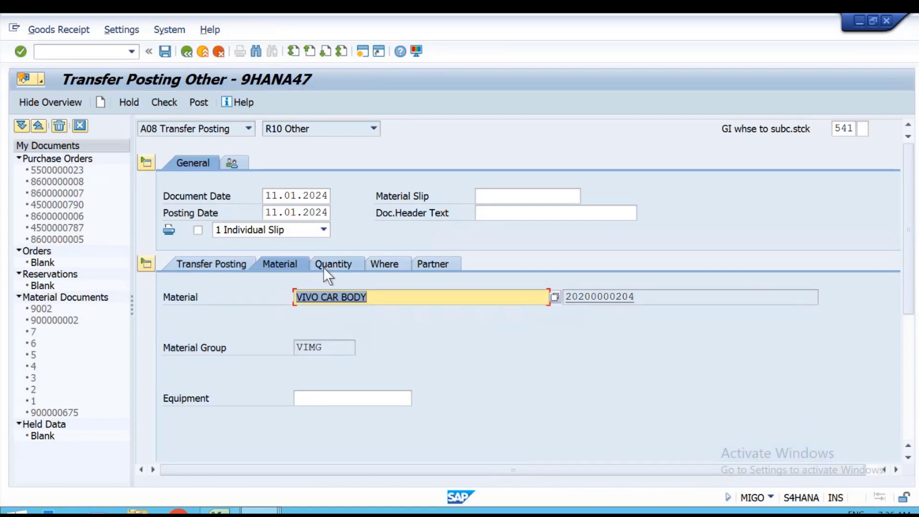
pyautogui.click(324, 265)
pyautogui.click(394, 265)
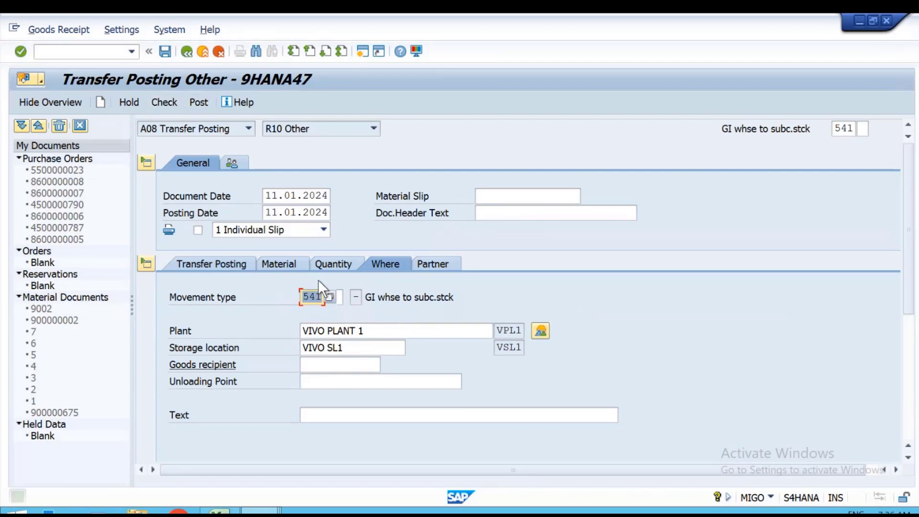
pyautogui.click(198, 102)
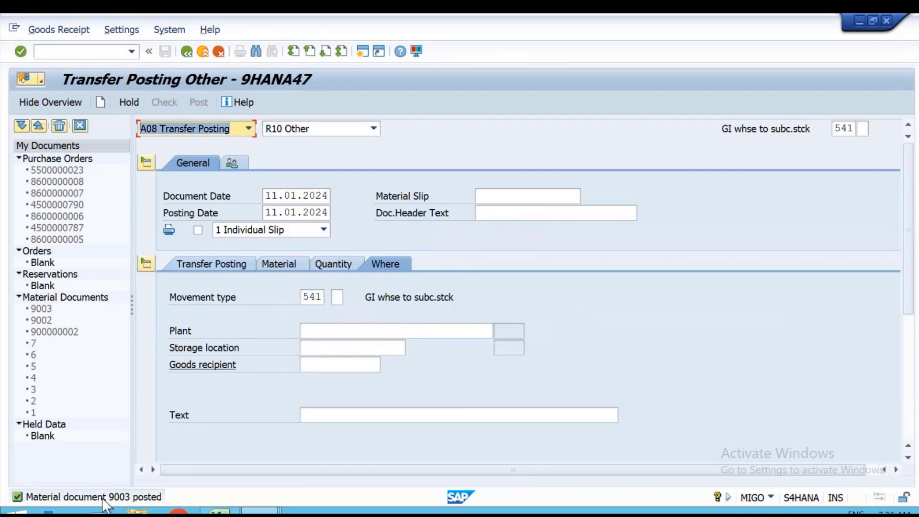
# - Refresh the CAR CHASSIS stock overview and view the stock overview of finished product 60
pyautogui.hotkey('alt', 'Tab')
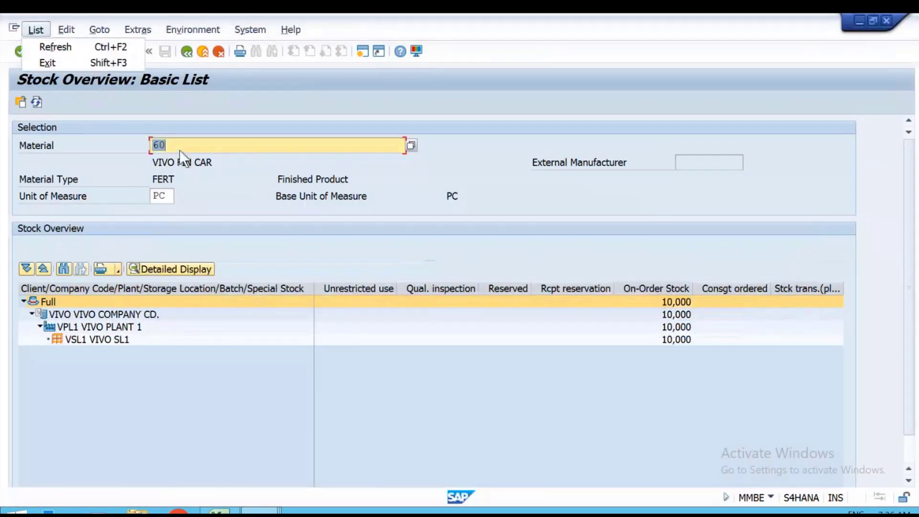
pyautogui.hotkey('alt', 'Tab')
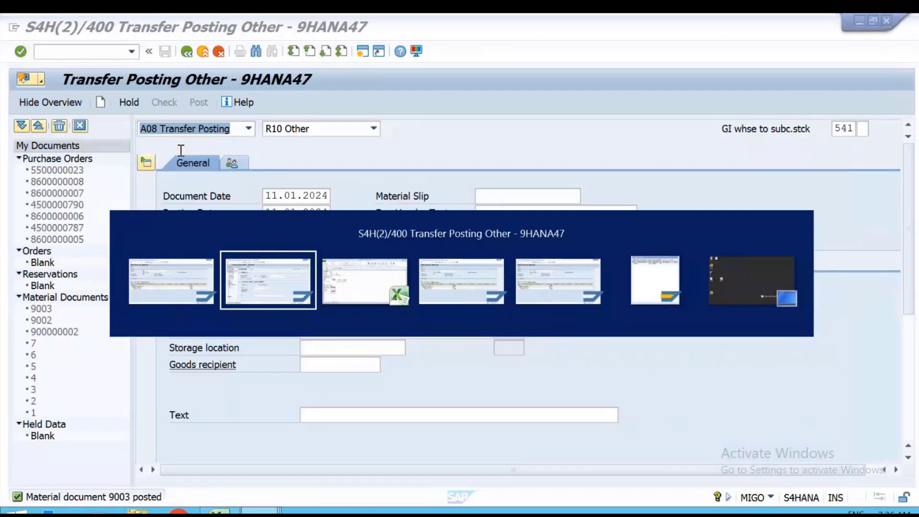
pyautogui.hotkey('alt', 'Tab')
pyautogui.hotkey('alt', 'Tab')
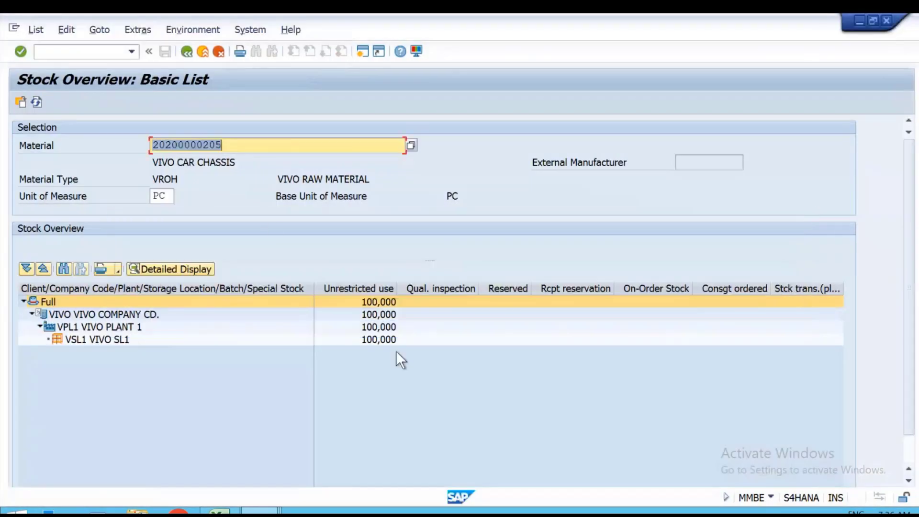
pyautogui.click(37, 102)
pyautogui.click(38, 102)
pyautogui.write('60')
pyautogui.press('Return')
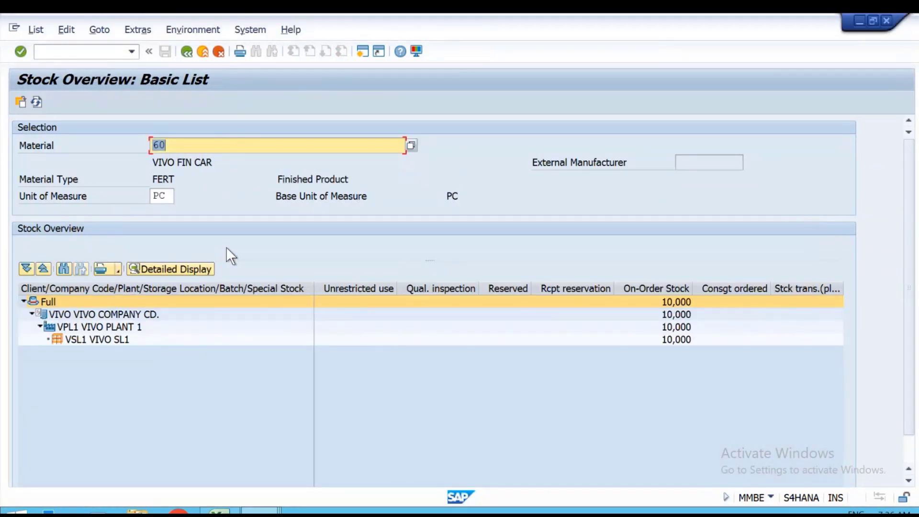
pyautogui.hotkey('alt', 'Tab')
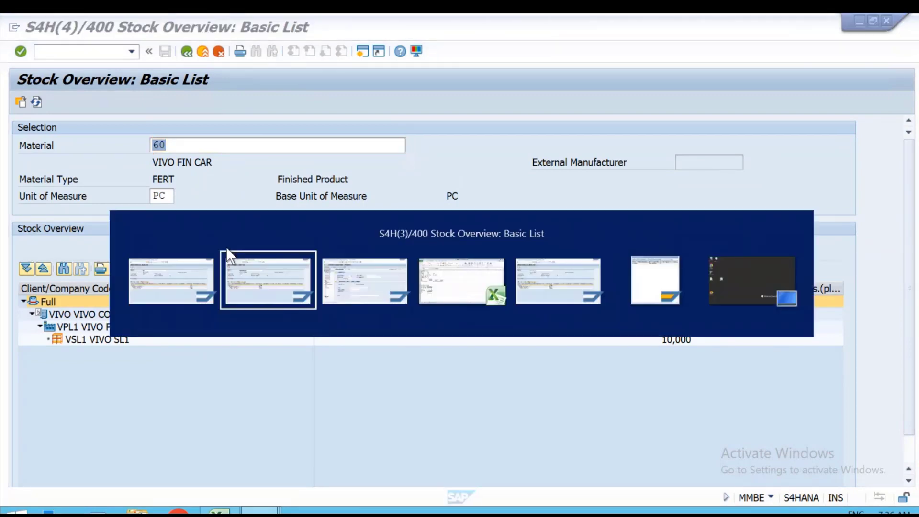
pyautogui.hotkey('alt', 'Tab')
pyautogui.hotkey('alt', 'Tab')
pyautogui.hotkey('alt', 'Tab')
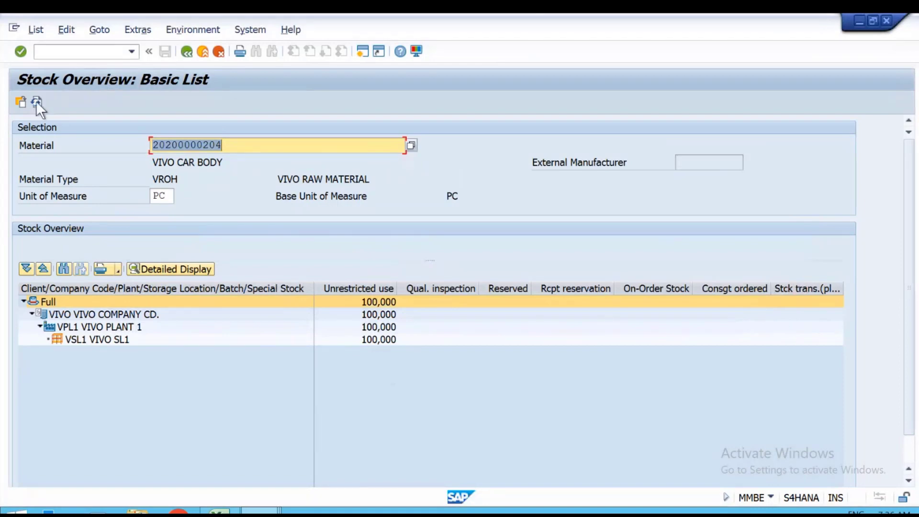
pyautogui.click(37, 102)
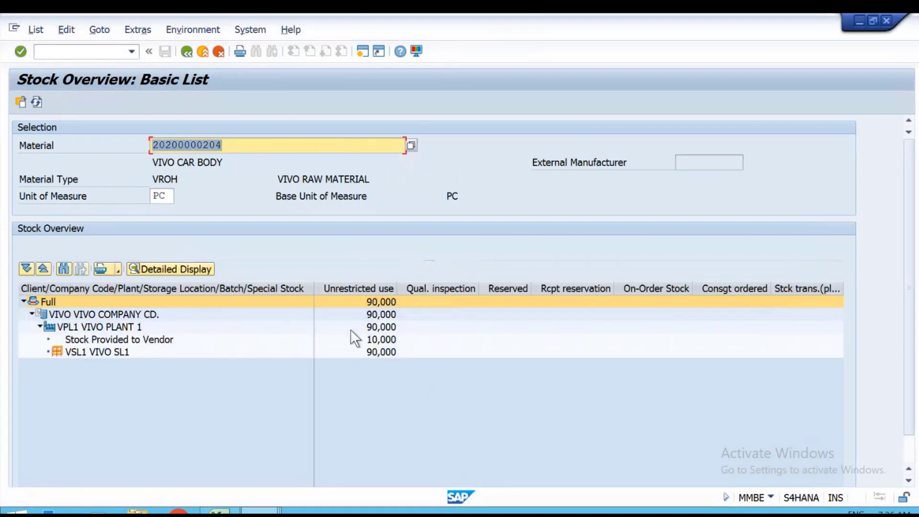
pyautogui.click(129, 340)
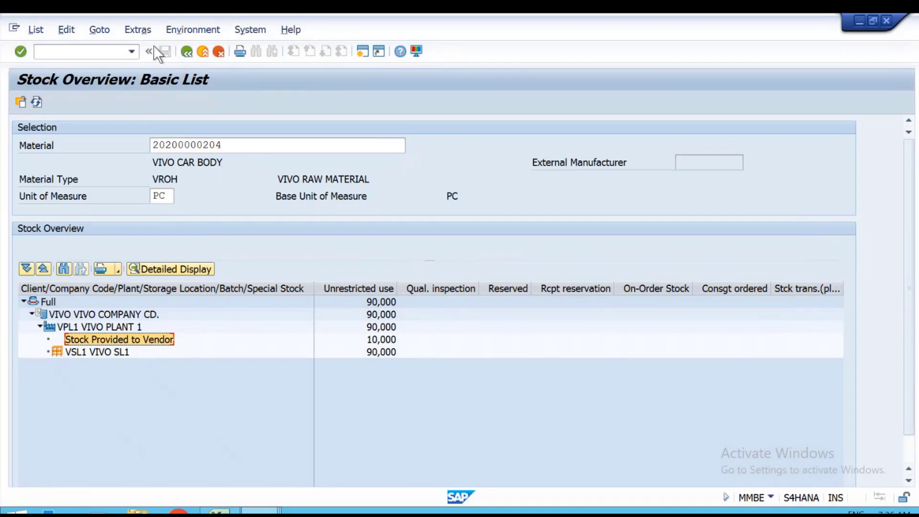
pyautogui.hotkey('alt', 'Tab')
pyautogui.hotkey('alt', 'Tab')
pyautogui.hotkey('alt', 'Tab')
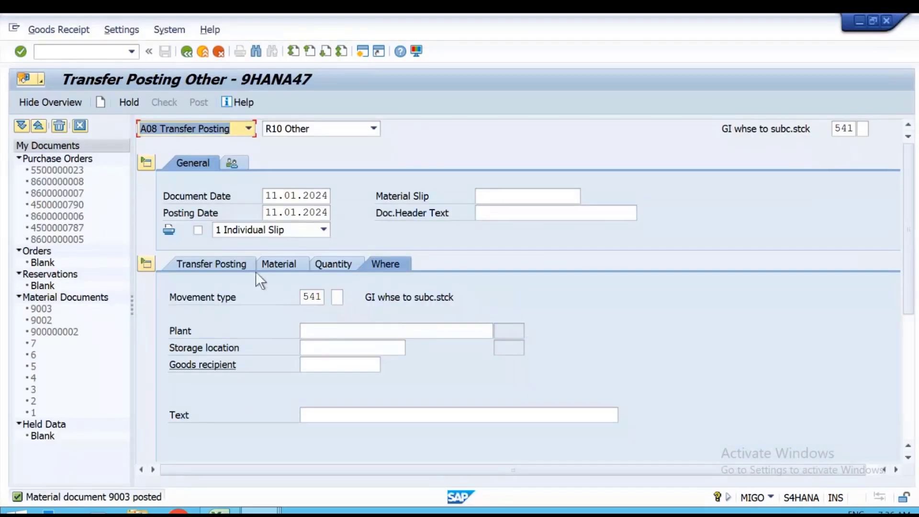
pyautogui.click(229, 269)
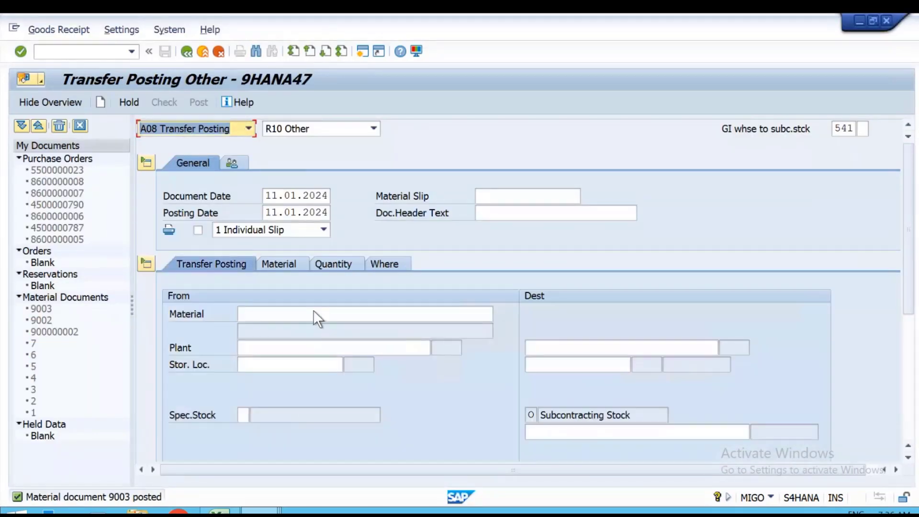
pyautogui.click(309, 316)
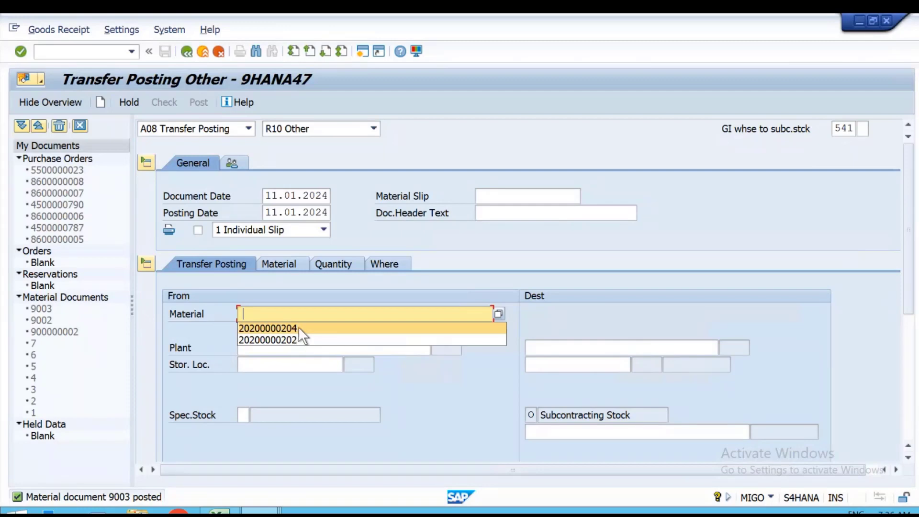
pyautogui.click(298, 326)
pyautogui.press('BackSpace')
pyautogui.write('5')
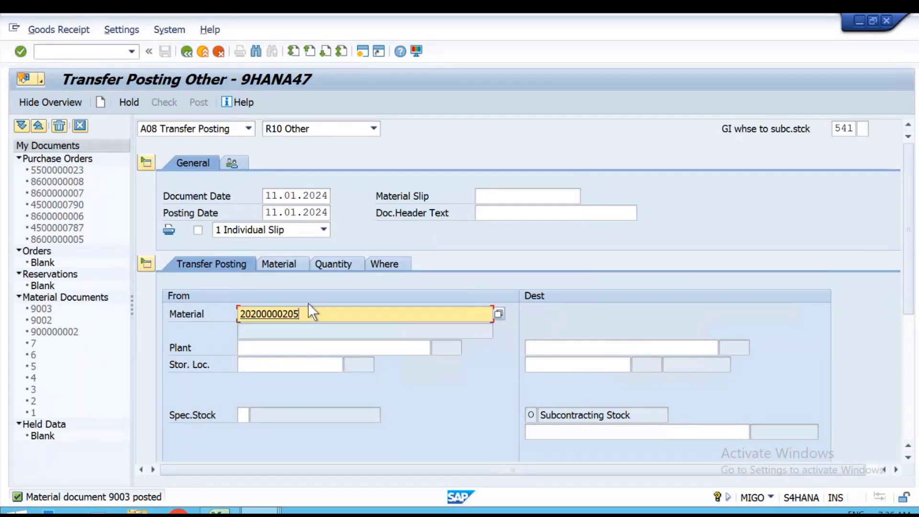
# - Enter source plant VPL1 and storage location VSL1 for the CAR CHASSIS, and assign the same vendor to the destination's Subcontracting Stock
pyautogui.click(300, 349)
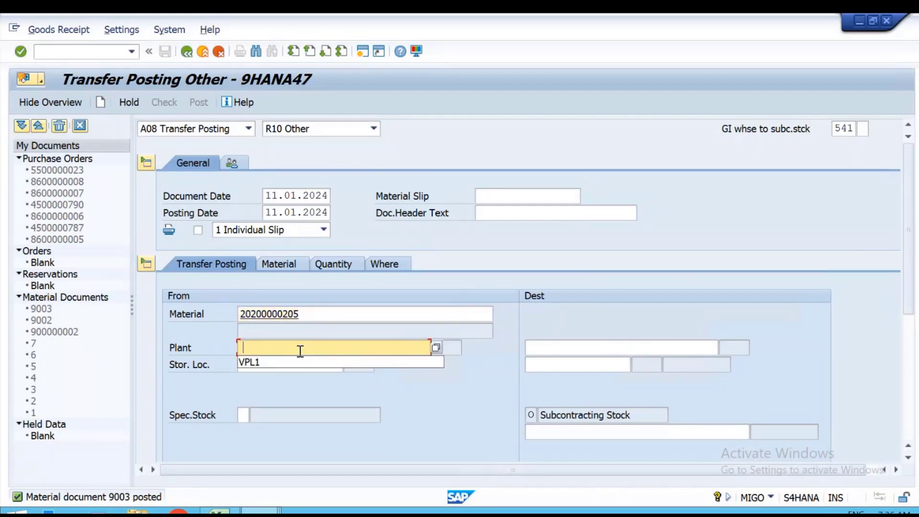
pyautogui.press('Down')
pyautogui.press('Return')
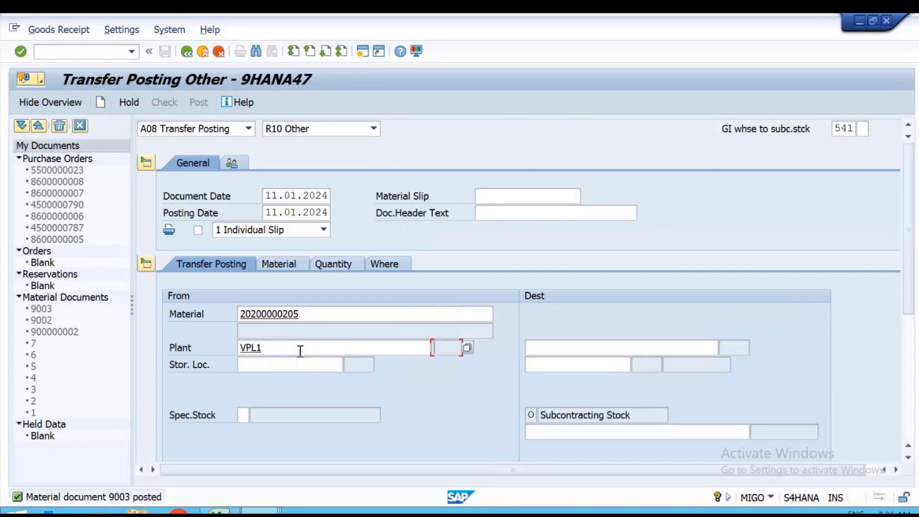
pyautogui.press('Tab')
pyautogui.press('Down')
pyautogui.press('Return')
pyautogui.press('Return')
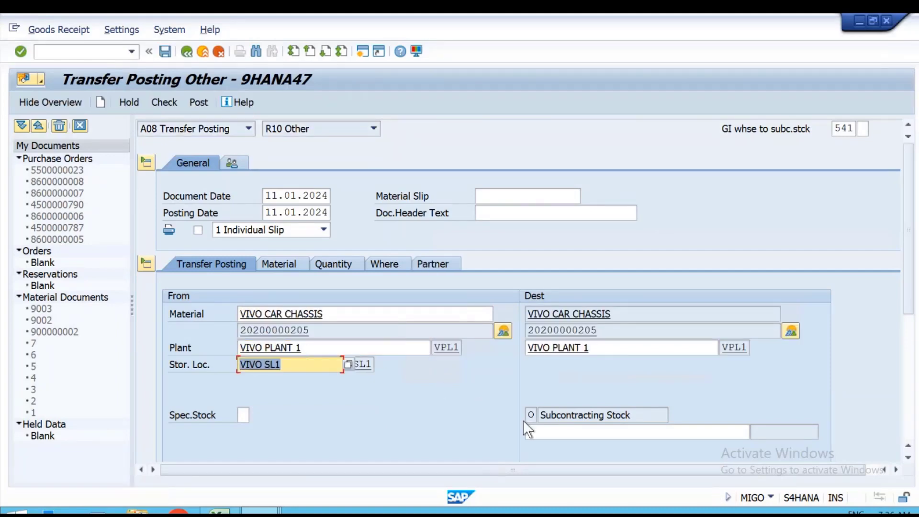
pyautogui.click(541, 433)
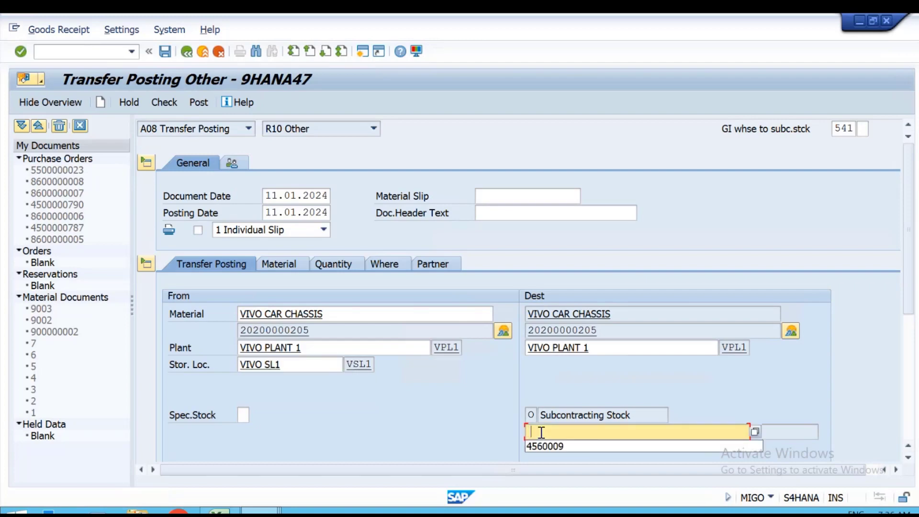
pyautogui.press('Return')
# - Set the CAR CHASSIS quantity to 10 PC and post the transfer
pyautogui.click(273, 266)
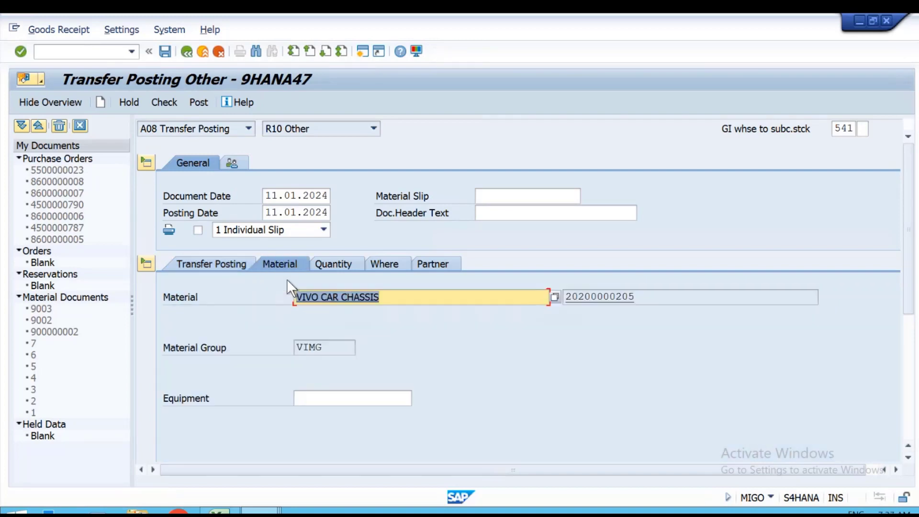
pyautogui.click(343, 265)
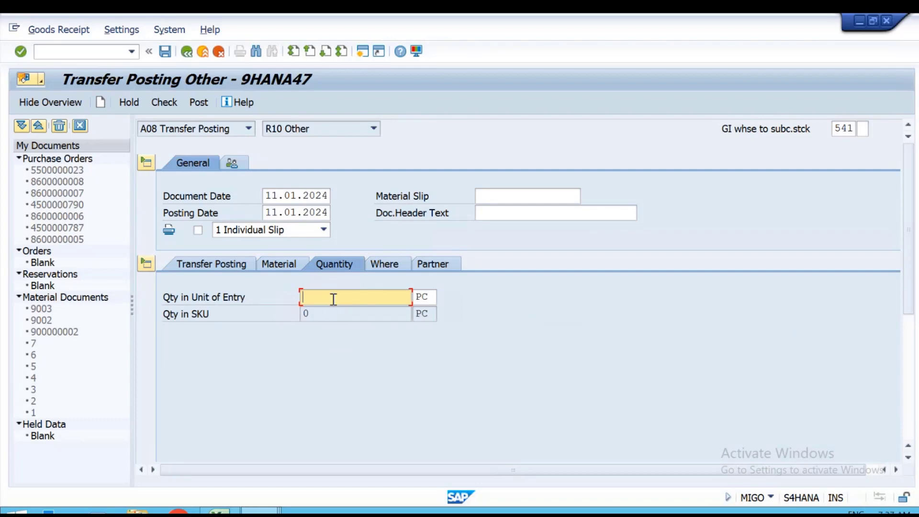
pyautogui.write('10')
pyautogui.press('Return')
pyautogui.click(194, 103)
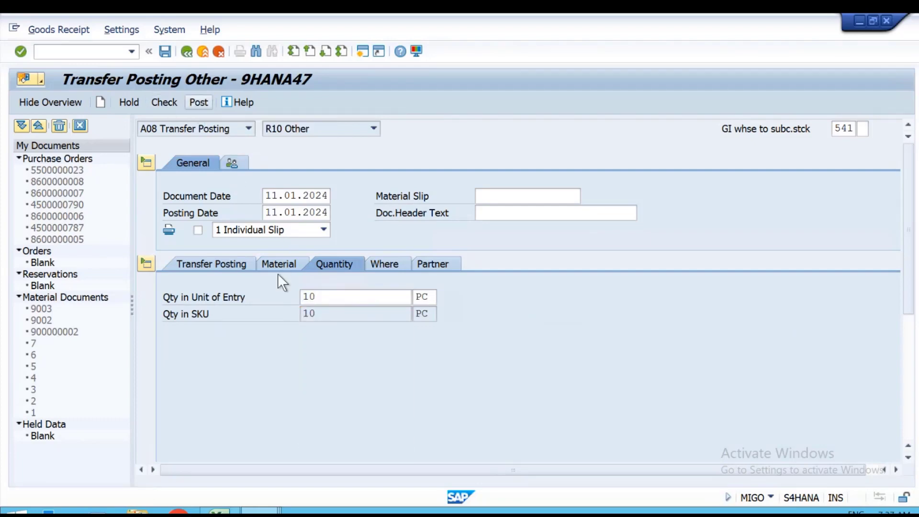
pyautogui.hotkey('alt', 'Tab')
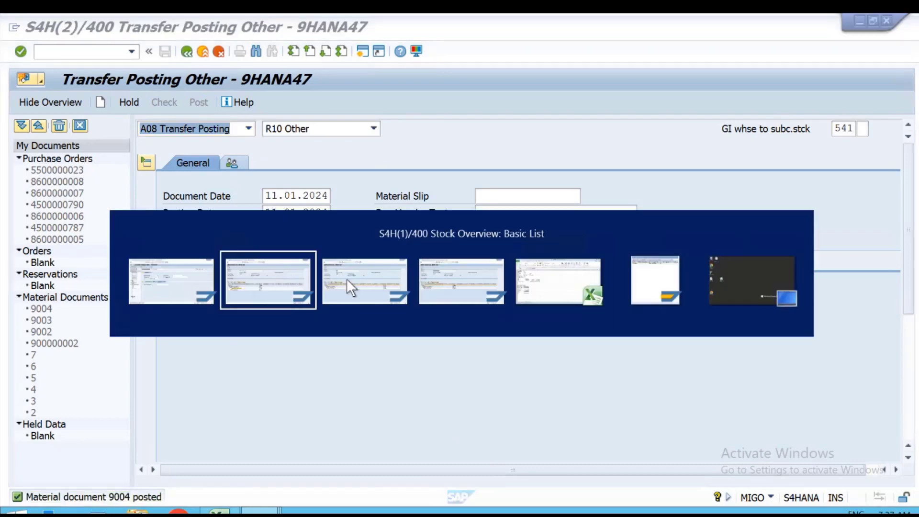
pyautogui.click(350, 290)
pyautogui.press('alt')
pyautogui.press('alt')
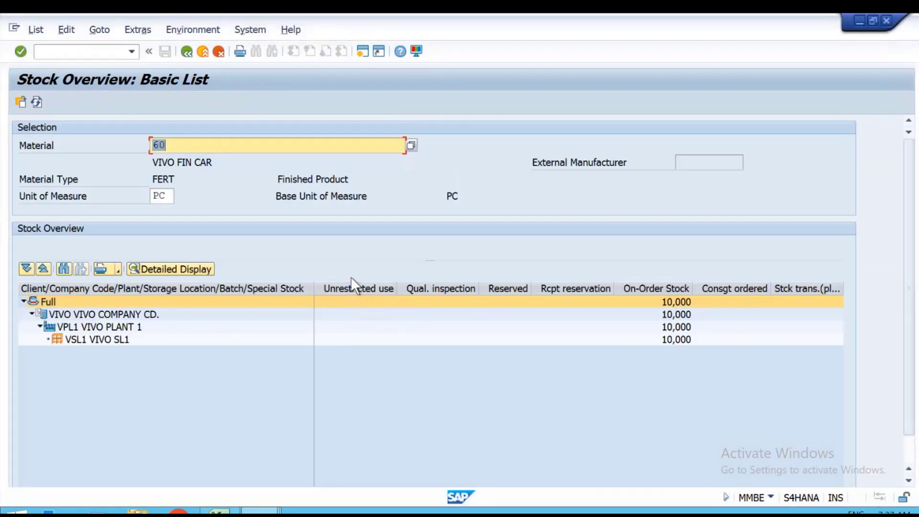
pyautogui.hotkey('alt', 'Tab')
pyautogui.click(499, 271)
pyautogui.press('alt')
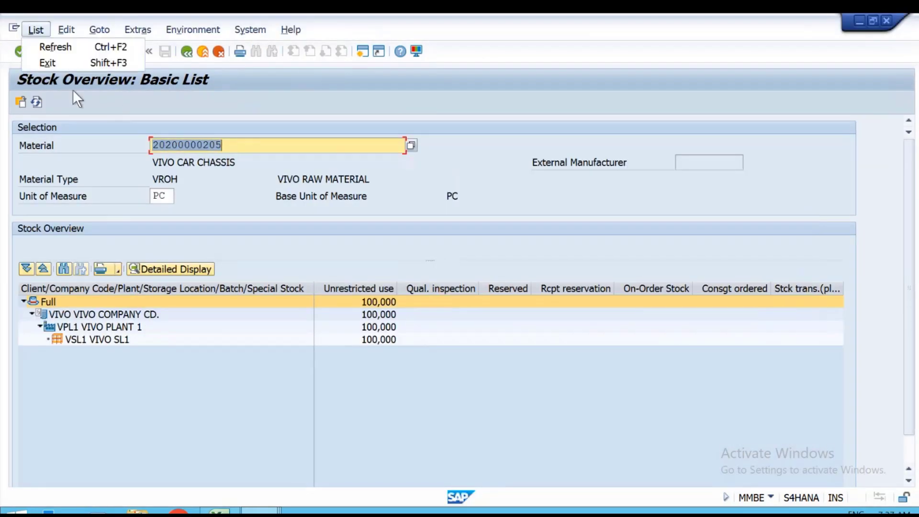
pyautogui.press('Return')
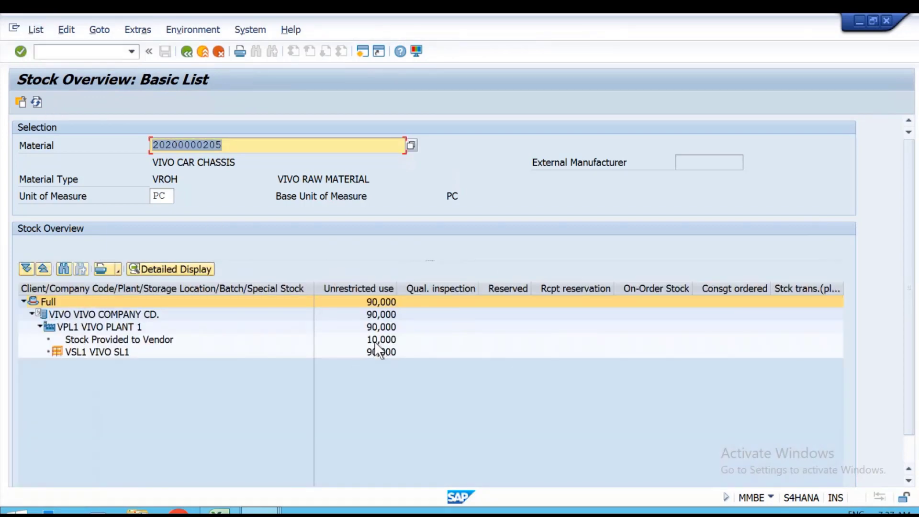
# - Switch to the sub-contracting process slide and review the stages following the transfer posting, up to the goods receipt
pyautogui.hotkey('alt', 'Tab')
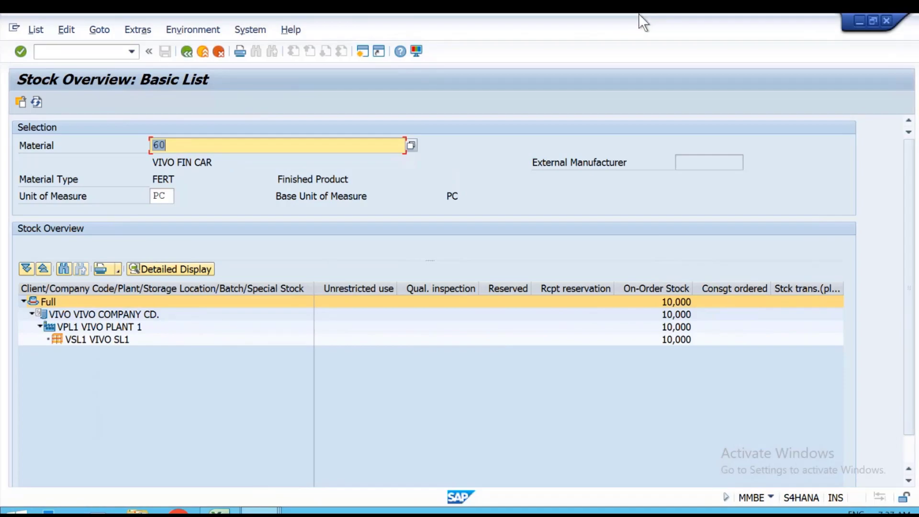
pyautogui.click(733, 27)
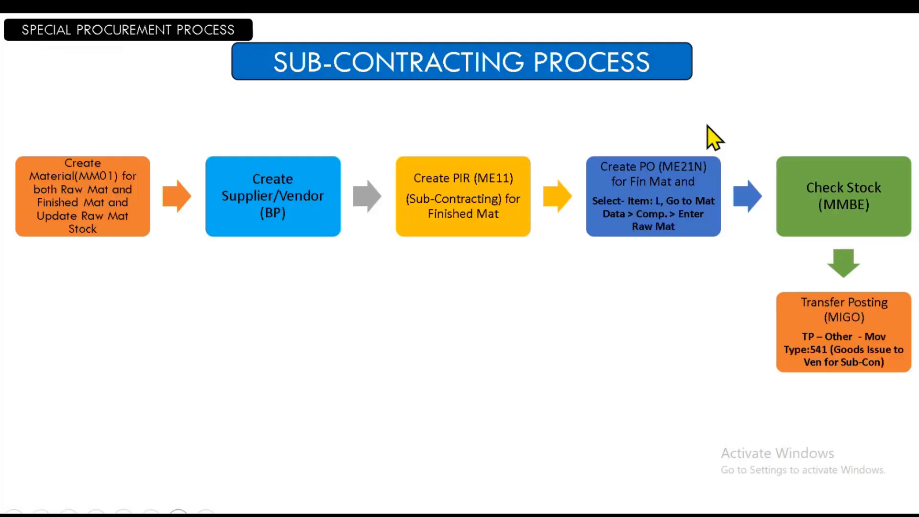
pyautogui.click(857, 357)
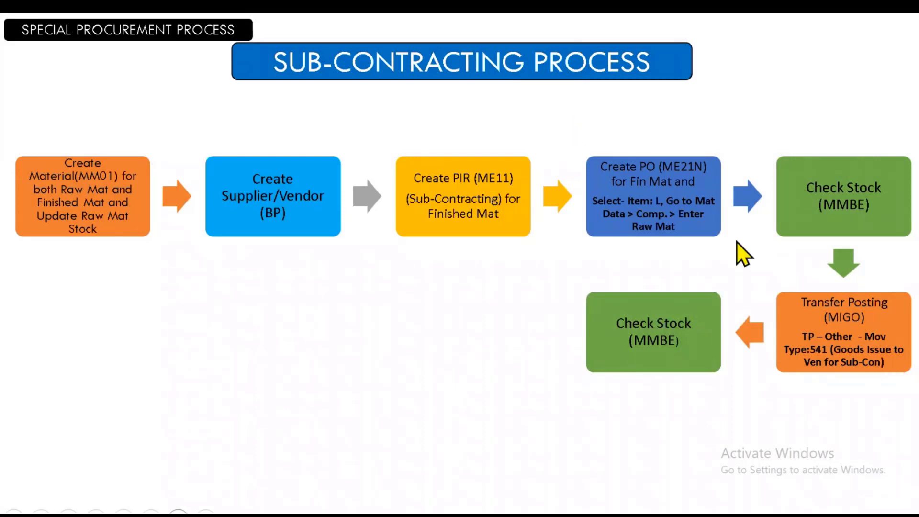
pyautogui.click(626, 375)
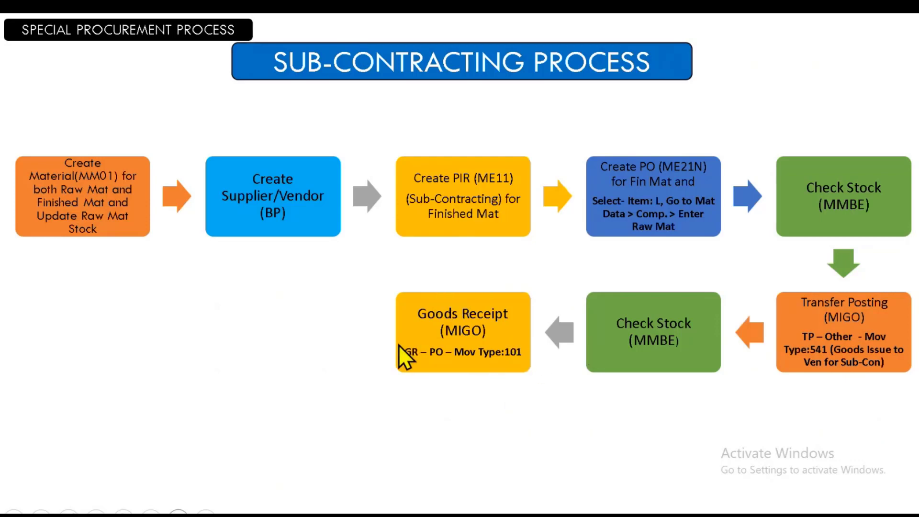
# - Return to the SAP transfer posting session and restart the MIGO transaction
pyautogui.hotkey('alt', 'Tab')
pyautogui.click(389, 189)
pyautogui.hotkey('alt', 'Tab')
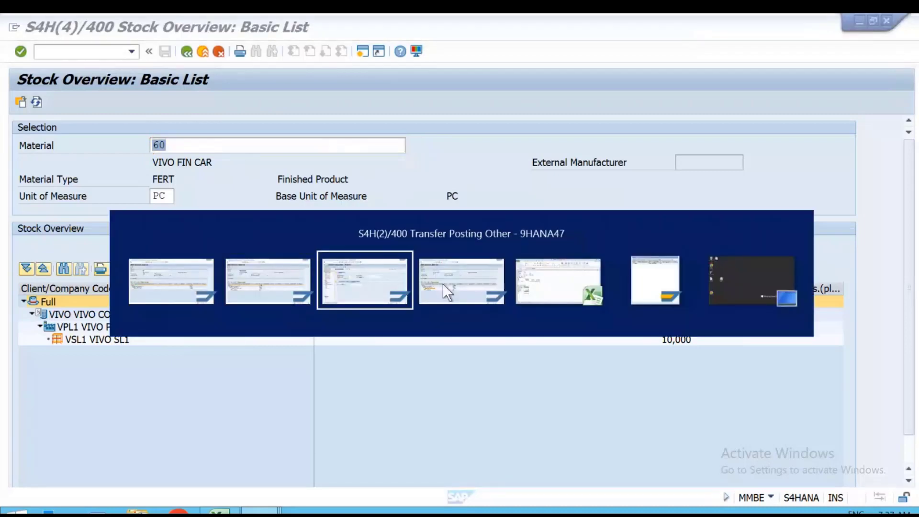
pyautogui.click(375, 283)
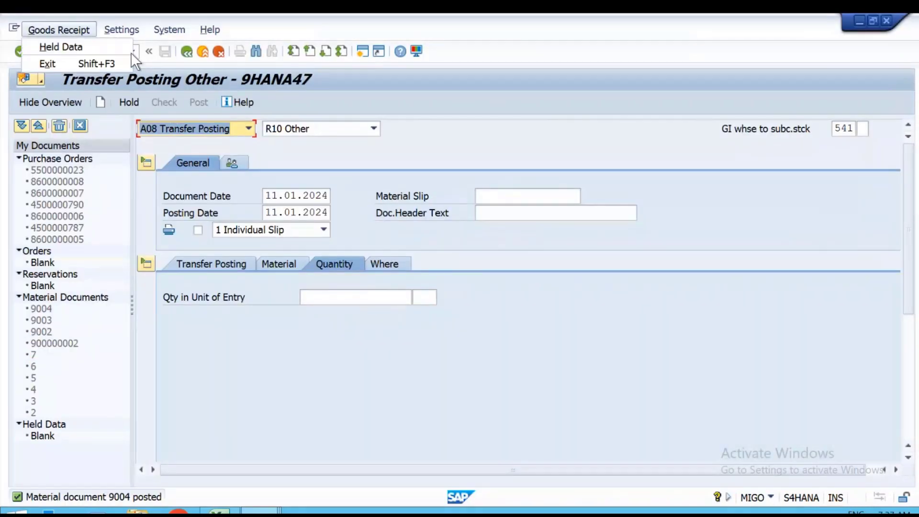
pyautogui.click(133, 49)
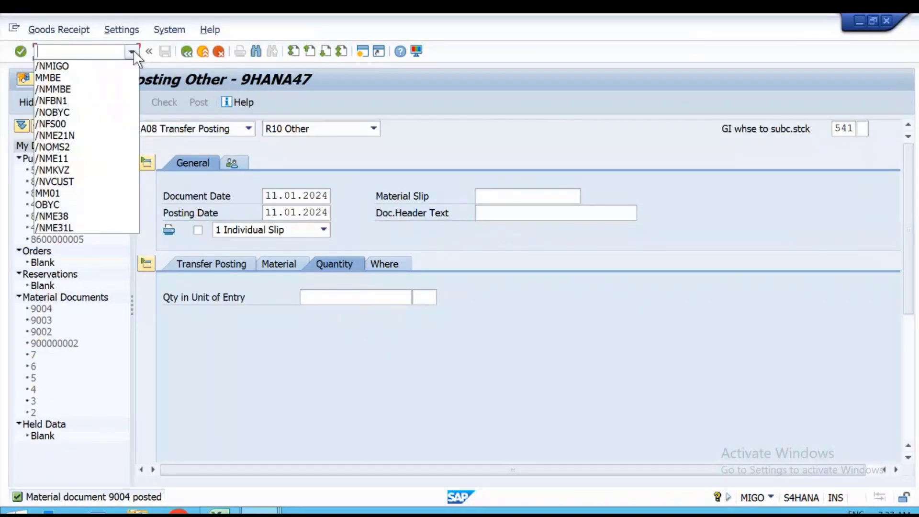
pyautogui.click(102, 67)
pyautogui.press('Return')
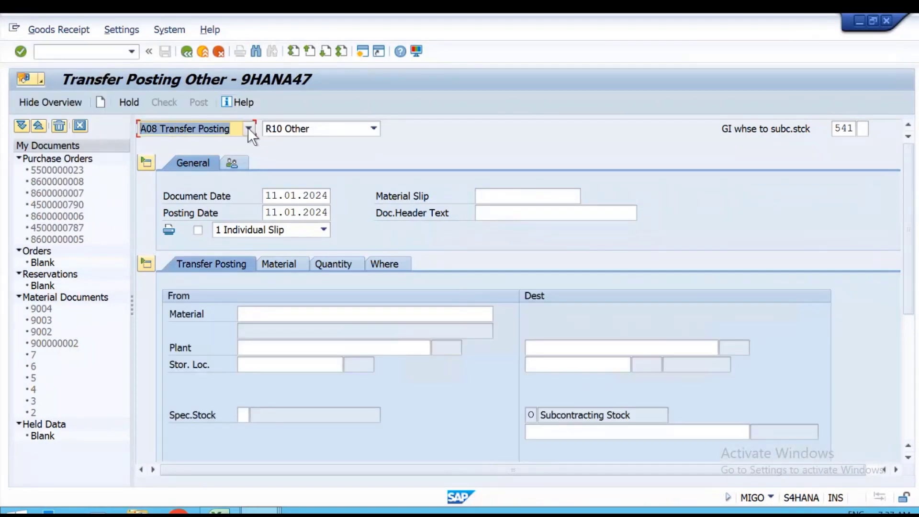
# - Set the MIGO operation to A01 Goods Receipt with reference document R01 Purchase Order
pyautogui.click(248, 128)
pyautogui.click(196, 143)
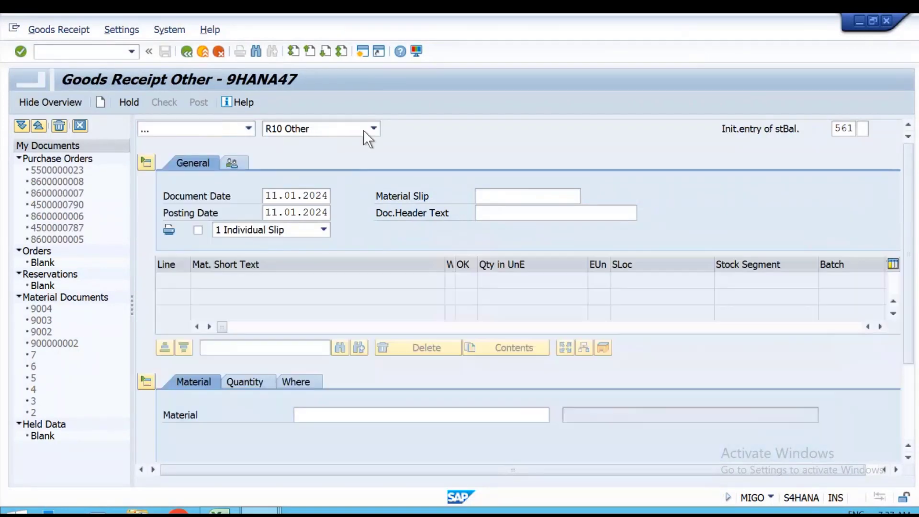
pyautogui.click(373, 129)
pyautogui.click(311, 143)
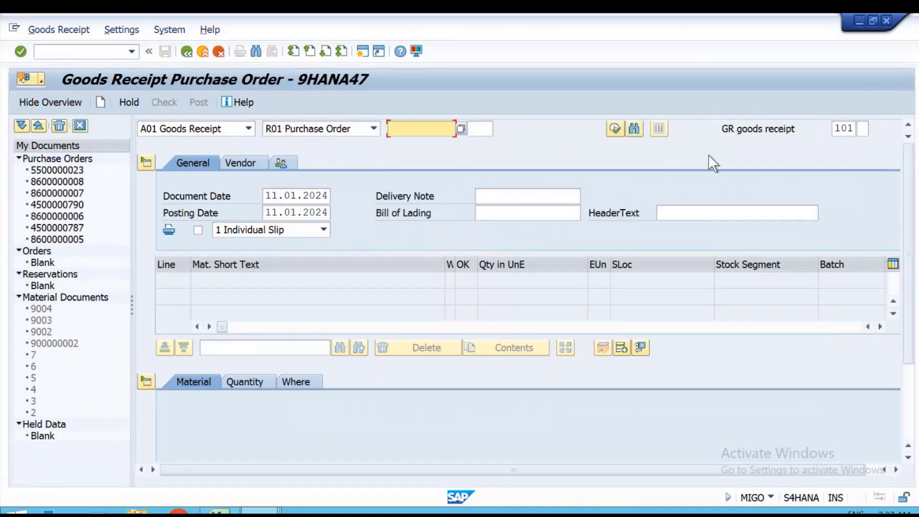
# - Copy the subcontracting PO number from the IM_SESSION workbook in Excel and load that purchase order into the MIGO goods receipt
pyautogui.hotkey('alt', 'Tab')
pyautogui.click(568, 283)
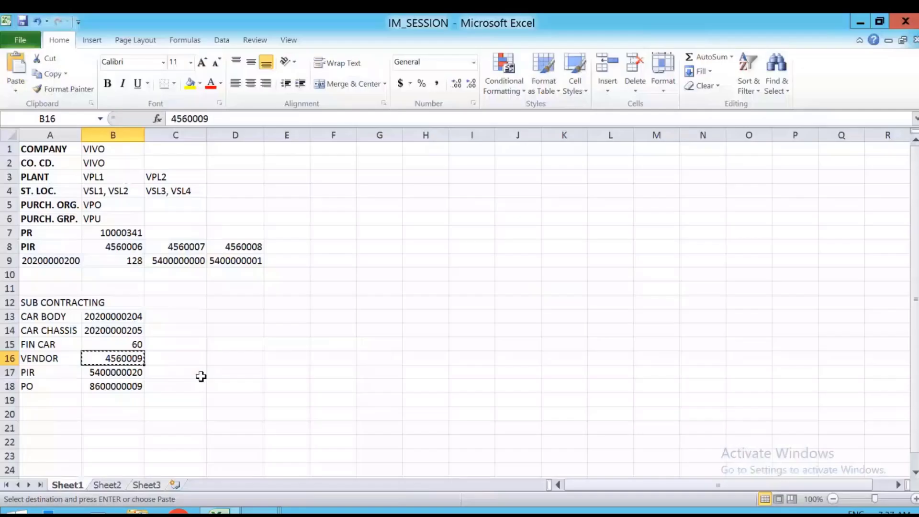
pyautogui.click(105, 386)
pyautogui.hotkey('ctrl', 'c')
pyautogui.hotkey('alt', 'Tab')
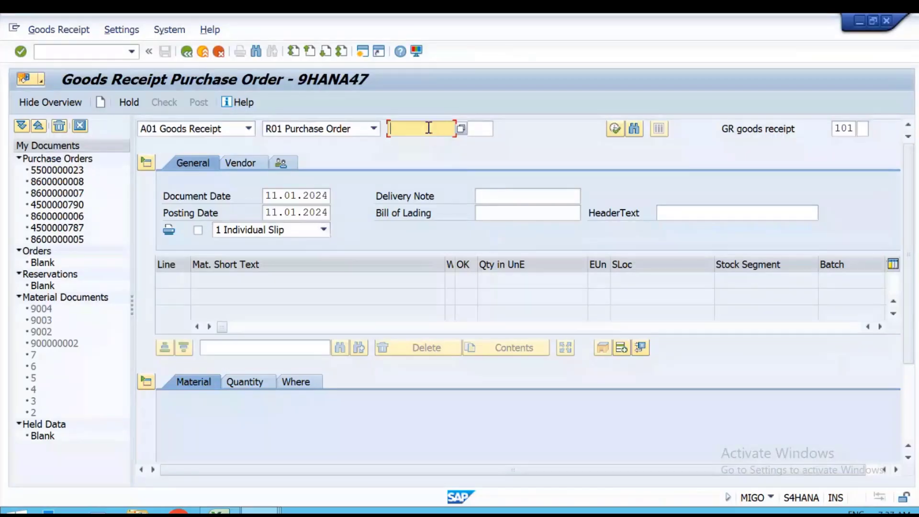
pyautogui.hotkey('ctrl', 'v')
pyautogui.press('Return')
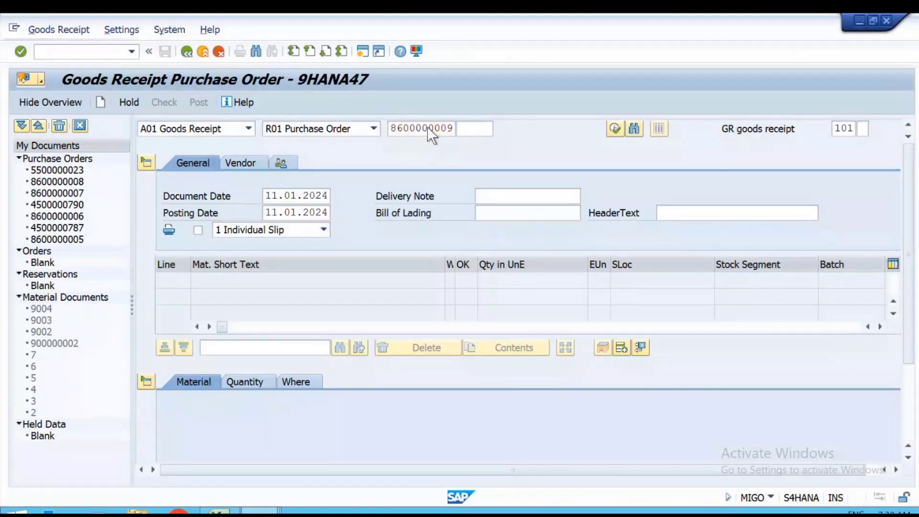
# - Review the VIVO FIN CAR item's quantity, movement and storage location, purchase order data and partner details
pyautogui.click(257, 381)
pyautogui.click(297, 383)
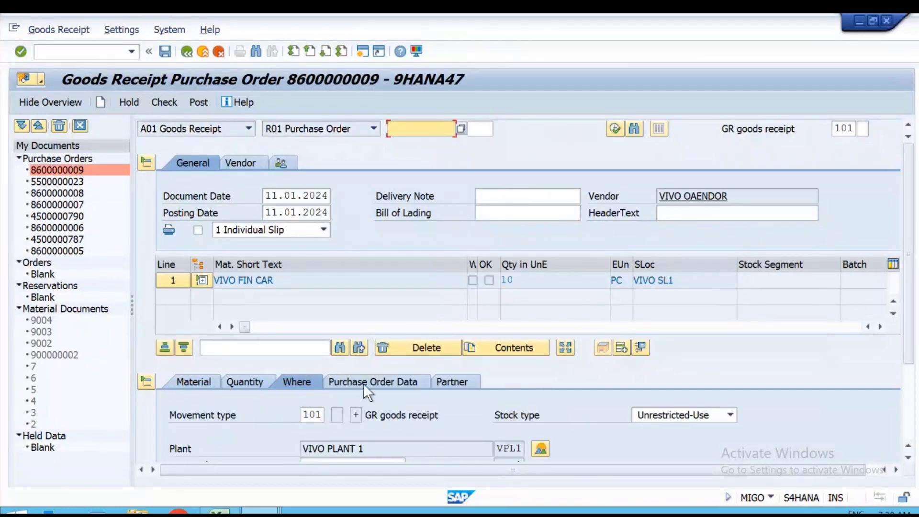
pyautogui.scroll(-2, 369, 429)
pyautogui.scroll(-2, 375, 430)
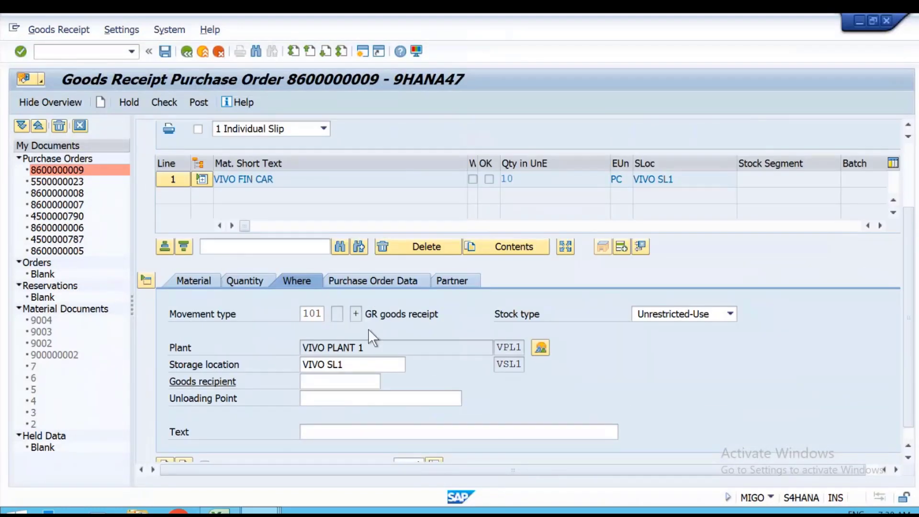
pyautogui.click(366, 282)
pyautogui.click(463, 280)
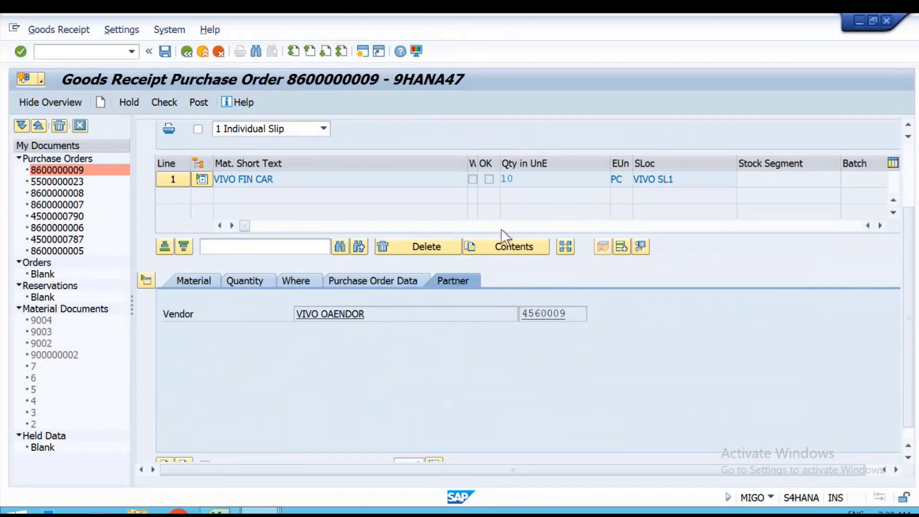
# - Expand the VIVO FIN CAR line to its component materials and run a check of the goods receipt
pyautogui.moveTo(250, 226); pyautogui.dragTo(166, 223)
pyautogui.click(201, 180)
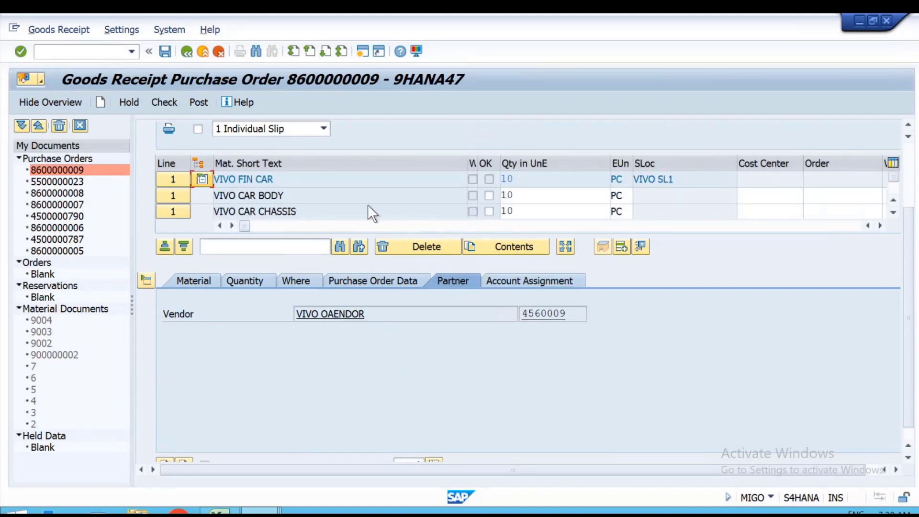
pyautogui.scroll(-2, 278, 368)
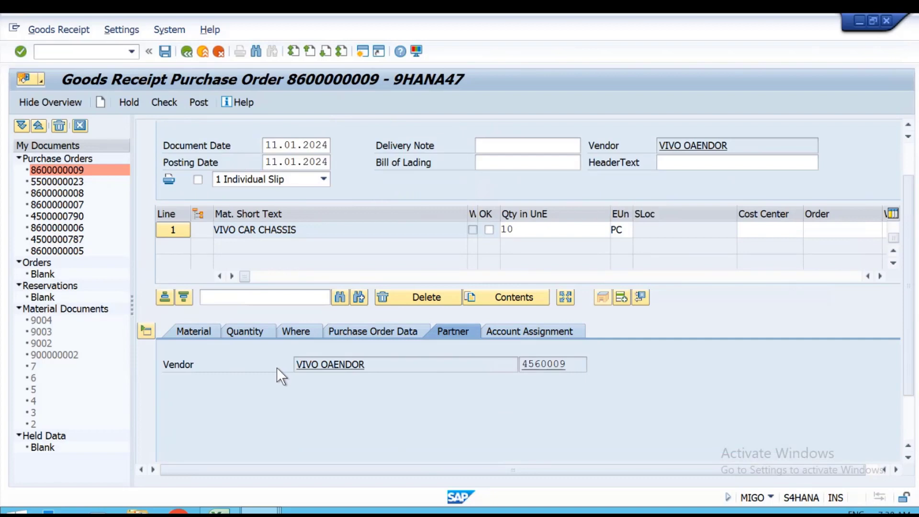
pyautogui.scroll(-2, 276, 368)
pyautogui.click(217, 448)
pyautogui.scroll(4, 312, 367)
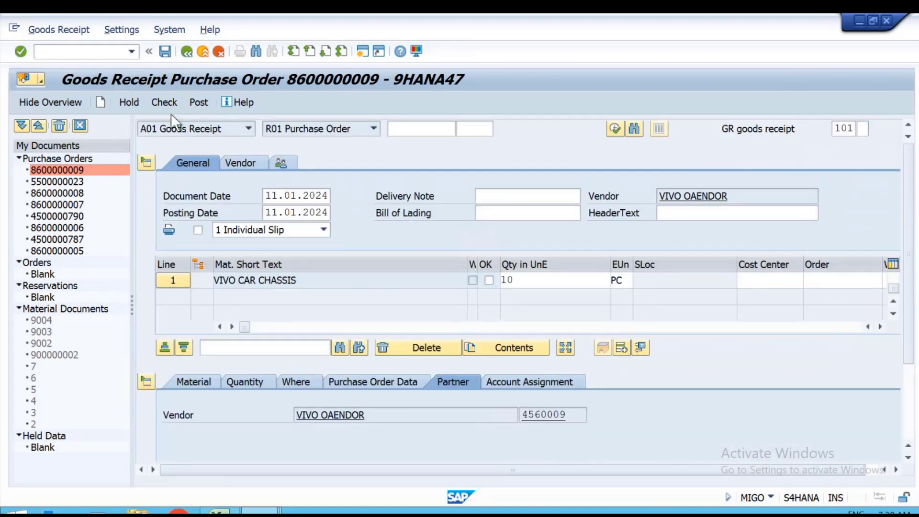
pyautogui.click(164, 103)
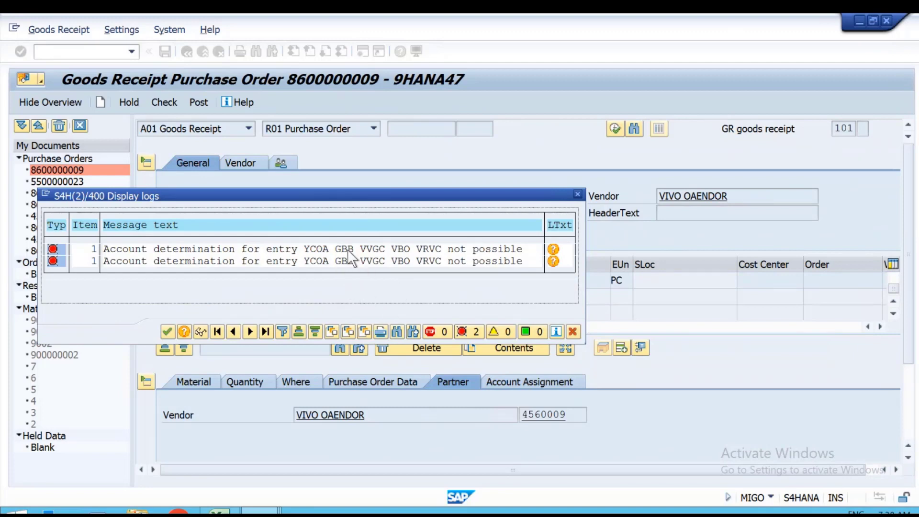
# - Switch to the CAR BODY stock overview session and open transaction OBYC in a new session
pyautogui.hotkey('alt', 'Tab')
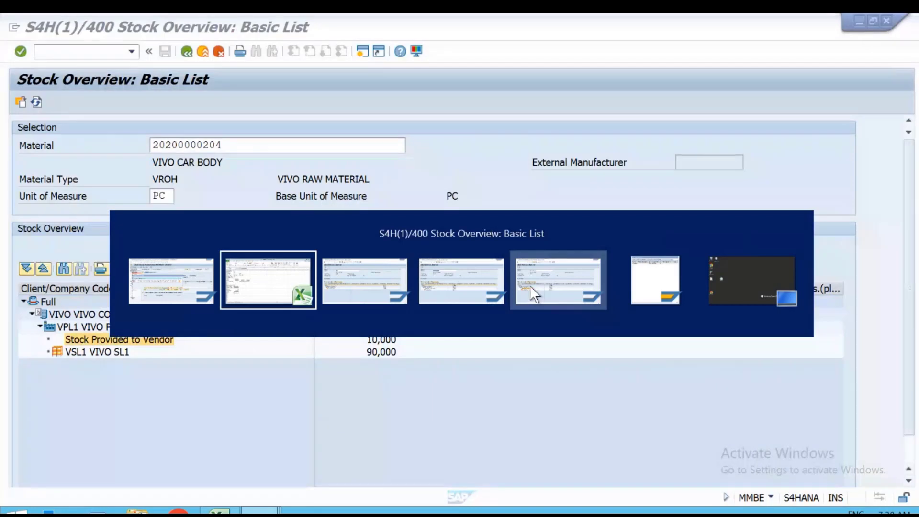
pyautogui.click(530, 285)
pyautogui.click(104, 80)
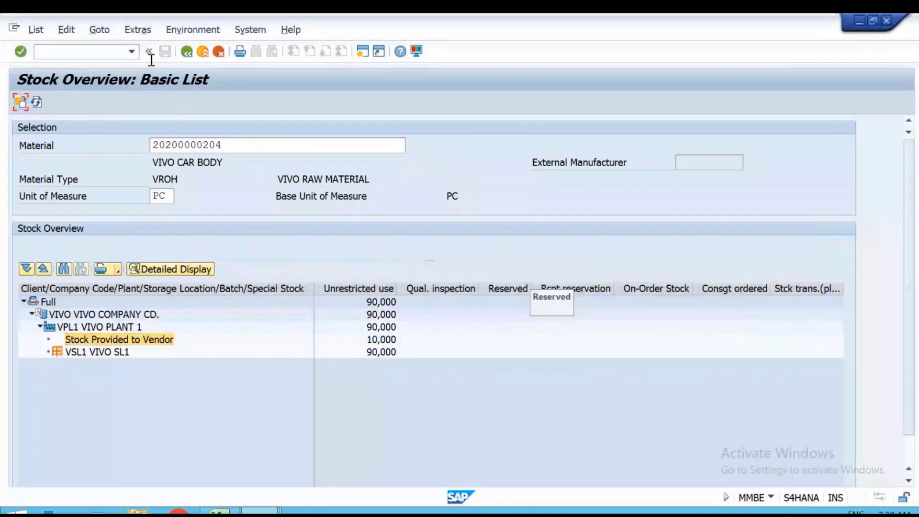
pyautogui.click(123, 53)
pyautogui.write('/OOBYC')
pyautogui.press('Return')
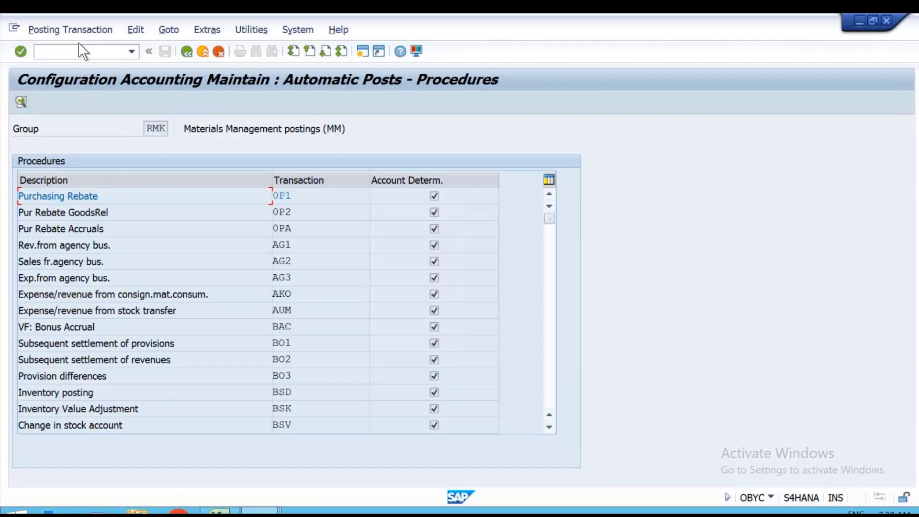
# - Compare with the goods receipt error log and open the GBB account assignments for chart of accounts YCOA
pyautogui.scroll(-3, 265, 312)
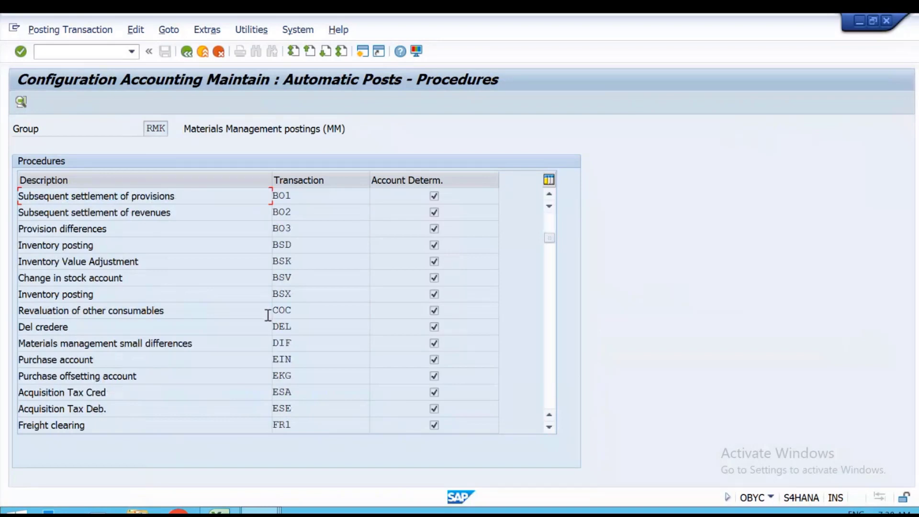
pyautogui.scroll(-5, 270, 323)
pyautogui.doubleClick(288, 343)
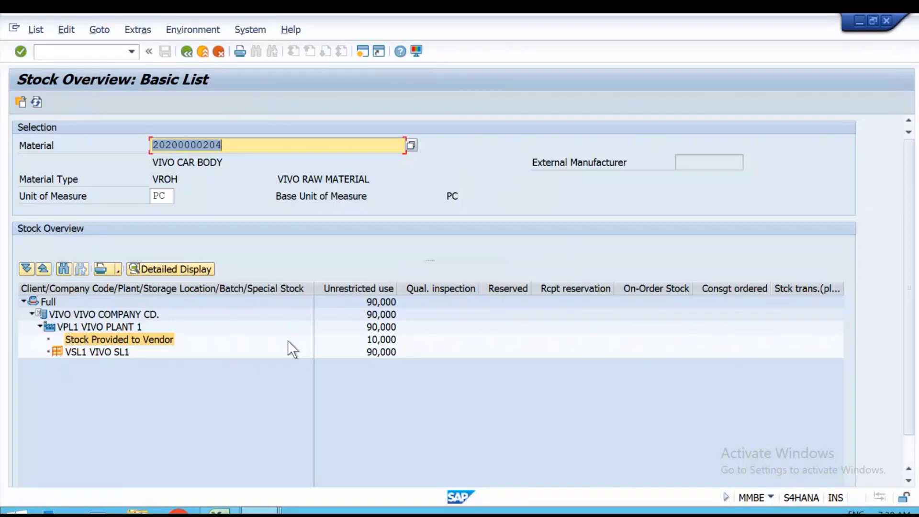
pyautogui.hotkey('alt', 'Tab')
pyautogui.hotkey('alt', 'Tab')
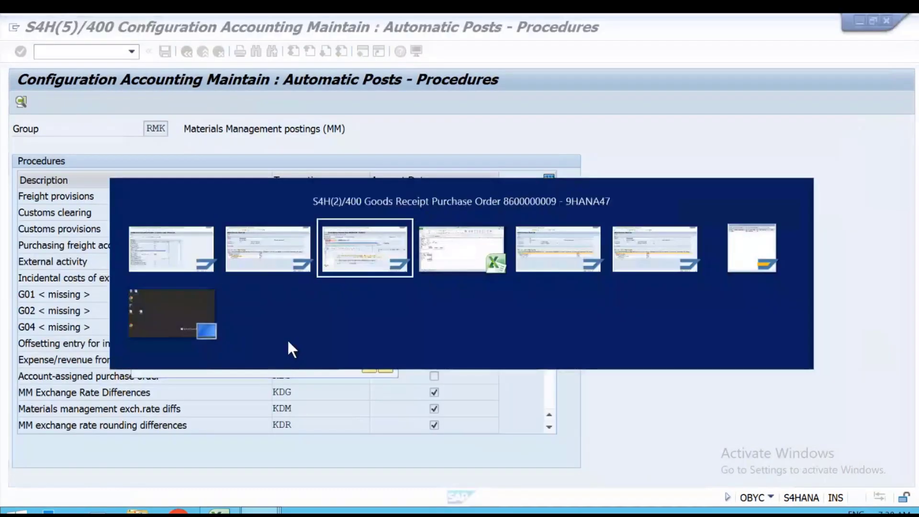
pyautogui.click(375, 255)
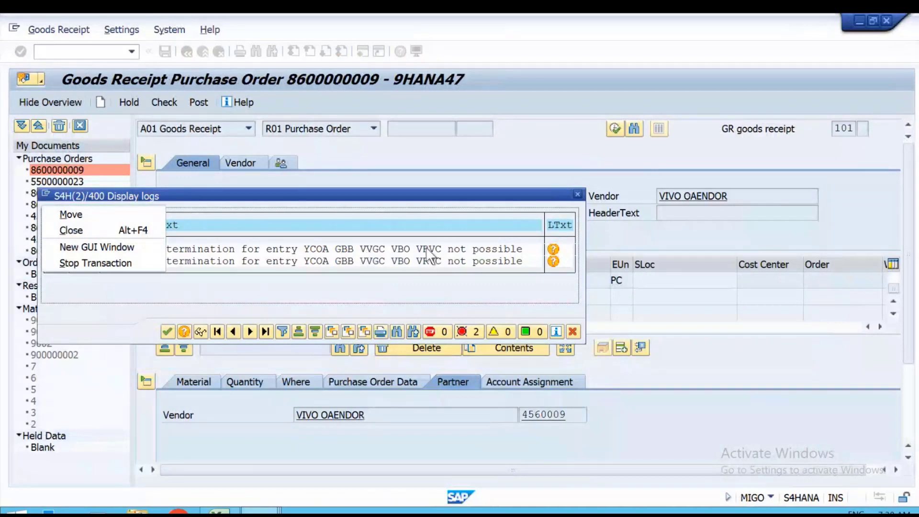
pyautogui.hotkey('alt', 'Tab')
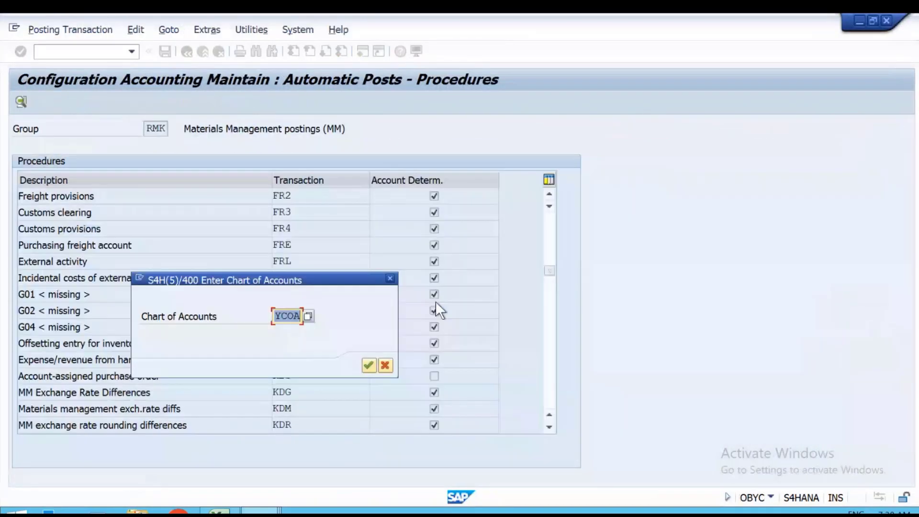
pyautogui.click(369, 365)
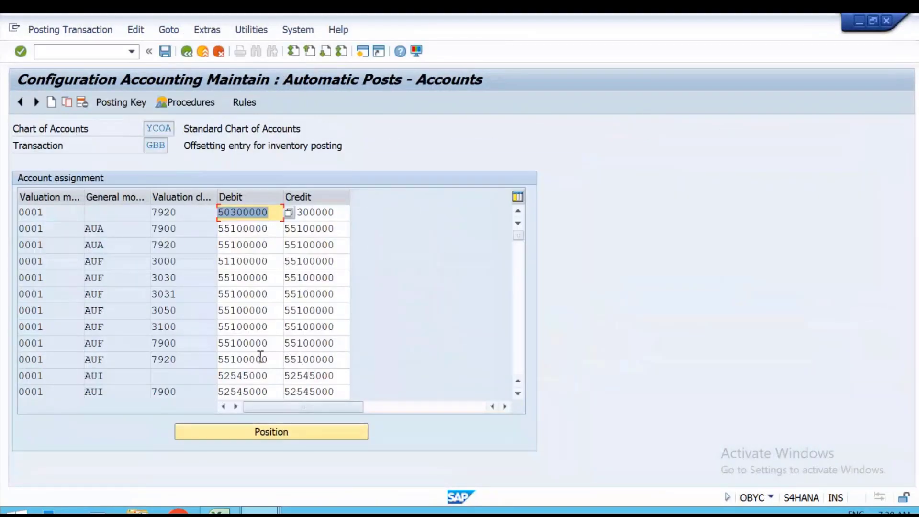
# - Check the error log again and copy the GBB account assignment row for modifier VBO with valuation class 3000
pyautogui.hotkey('alt', 'Tab')
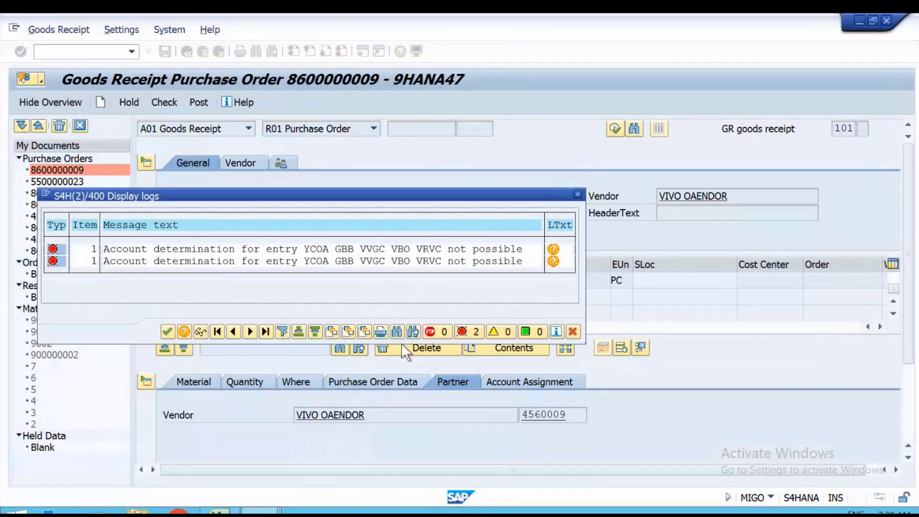
pyautogui.hotkey('alt', 'Tab')
pyautogui.scroll(-12, 150, 321)
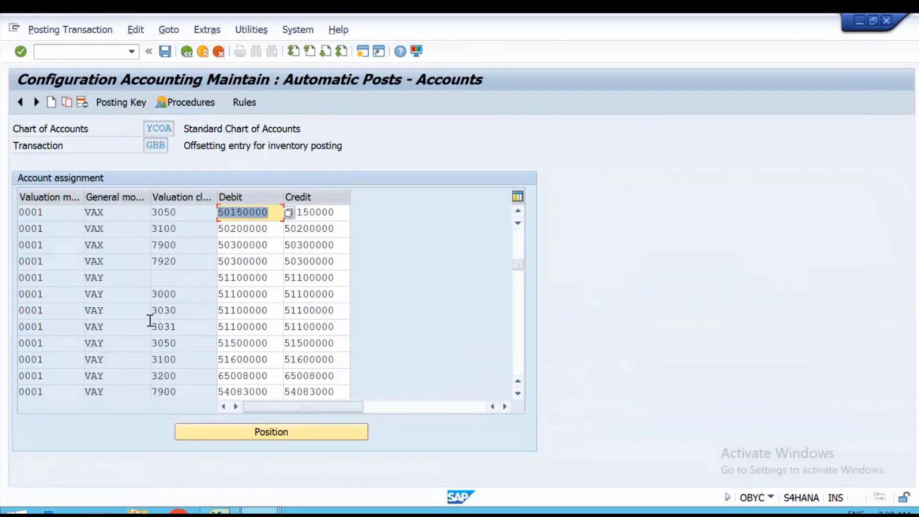
pyautogui.scroll(-4, 150, 321)
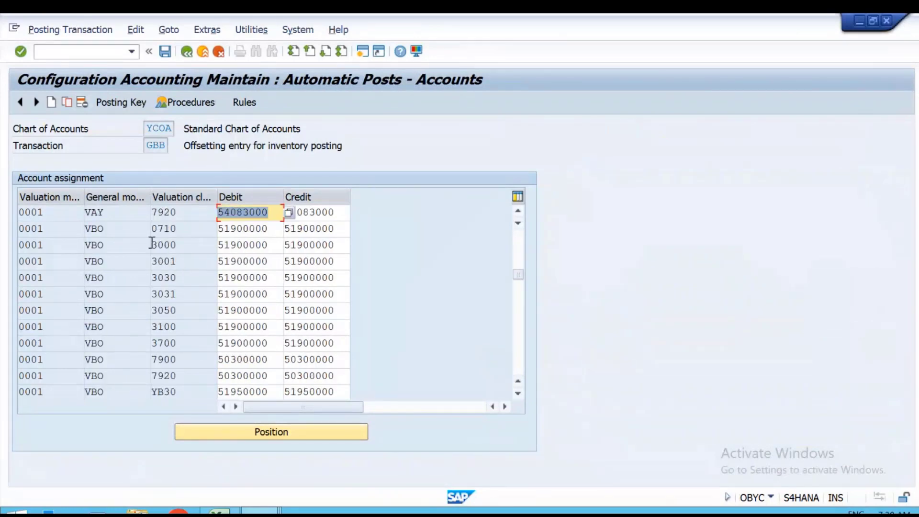
pyautogui.click(113, 249)
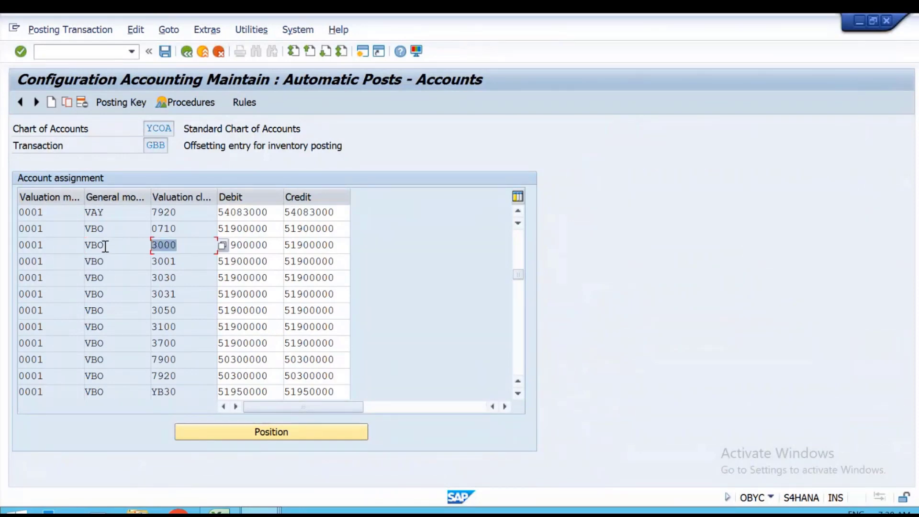
pyautogui.click(66, 102)
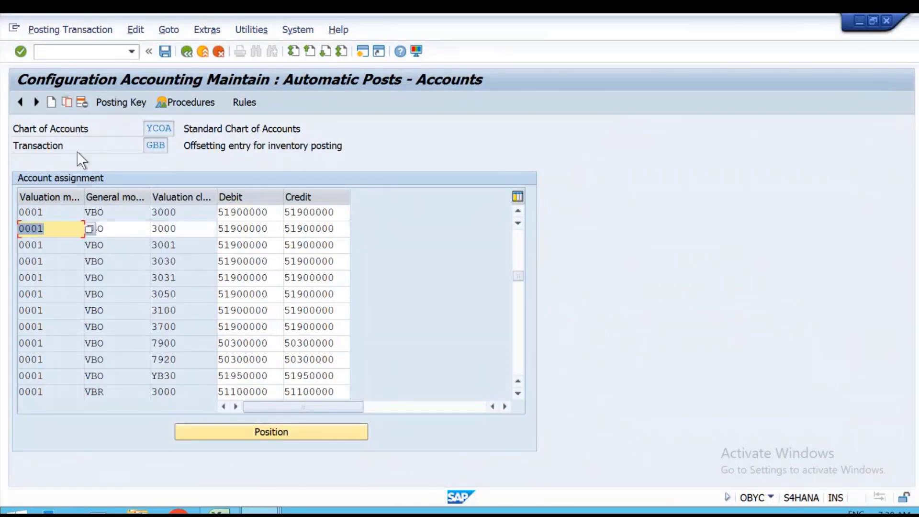
# - Set the copied VBO row's valuation modifier to VVGC and valuation class to VRVC, and save the account assignments
pyautogui.press('BackSpace')
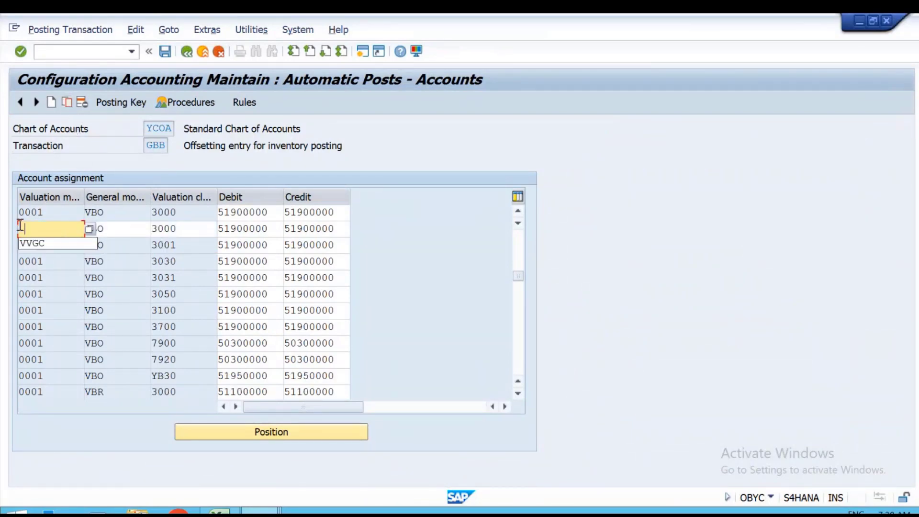
pyautogui.click(27, 242)
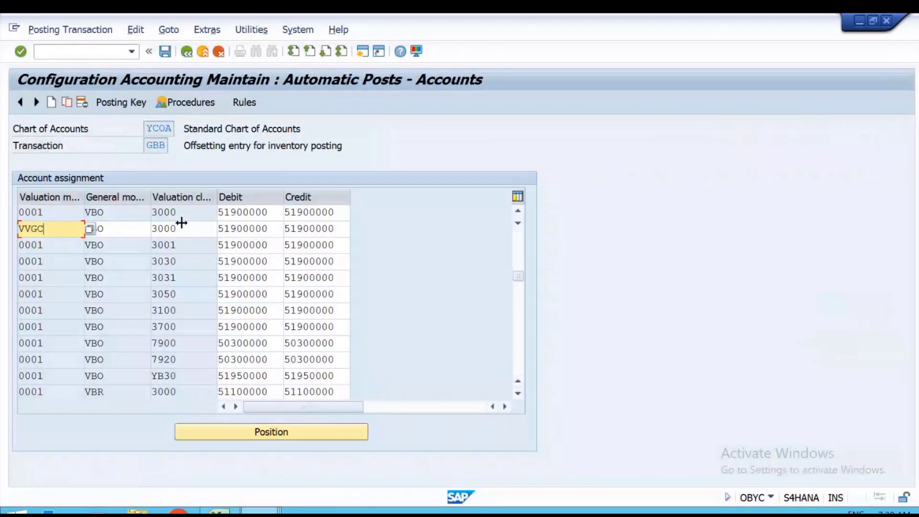
pyautogui.click(178, 228)
pyautogui.press('BackSpace')
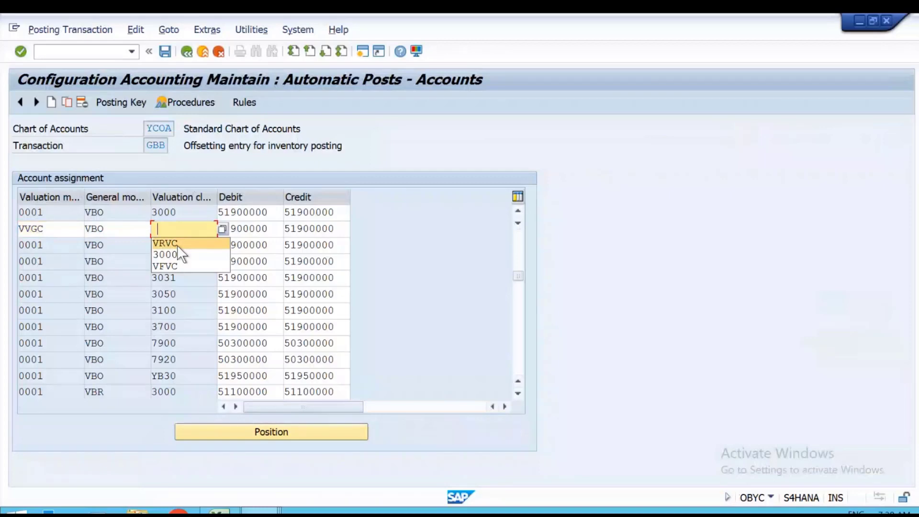
pyautogui.click(177, 243)
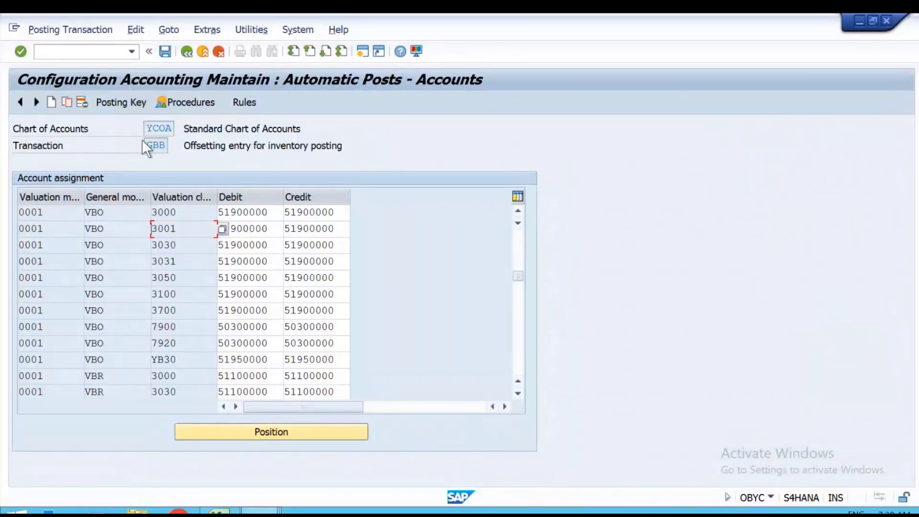
pyautogui.hotkey('ctrl', 's')
pyautogui.press('Return')
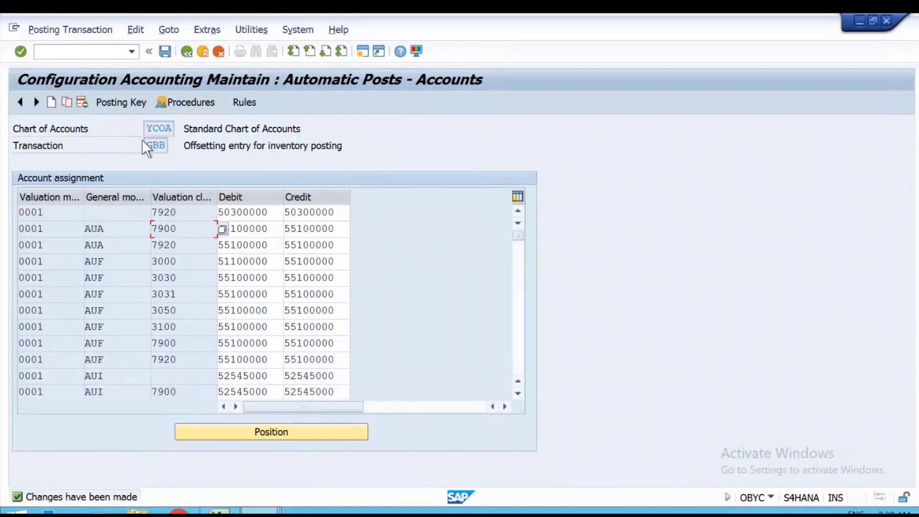
# - Return to the goods receipt session, close the error log, and check and post the receipt again
pyautogui.hotkey('alt', 'Tab')
pyautogui.press('Return')
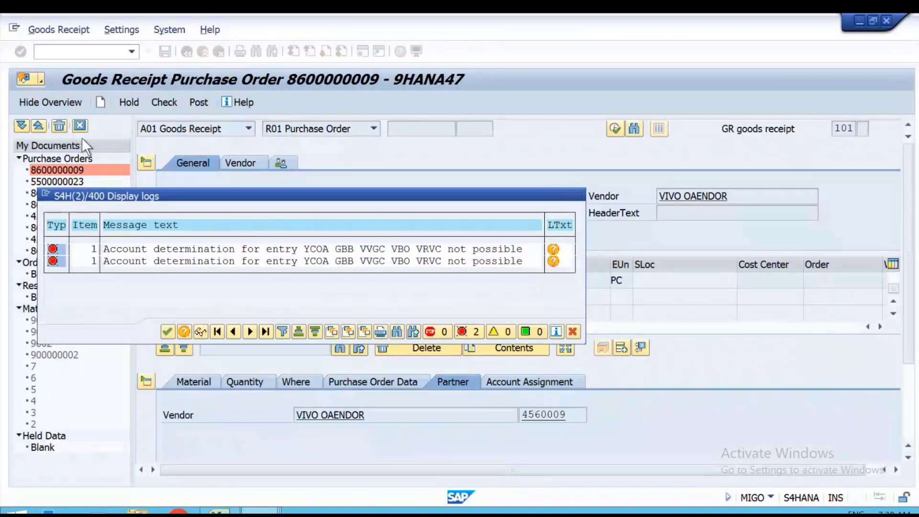
pyautogui.click(163, 105)
pyautogui.click(198, 102)
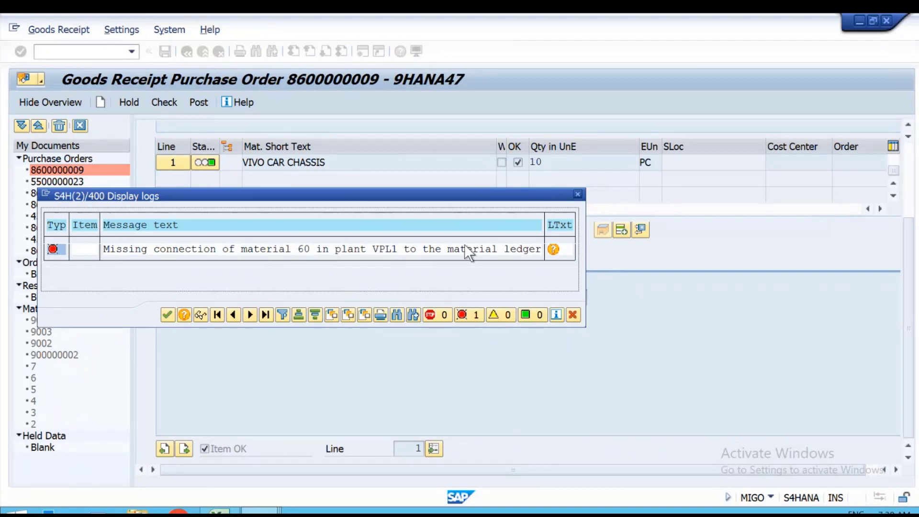
# - Read the long text of the material ledger error and close the log
pyautogui.click(553, 249)
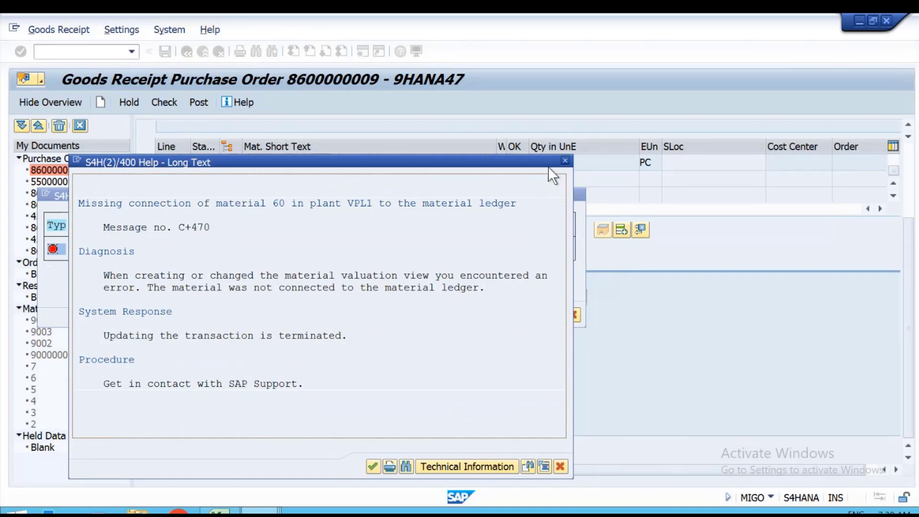
pyautogui.click(564, 161)
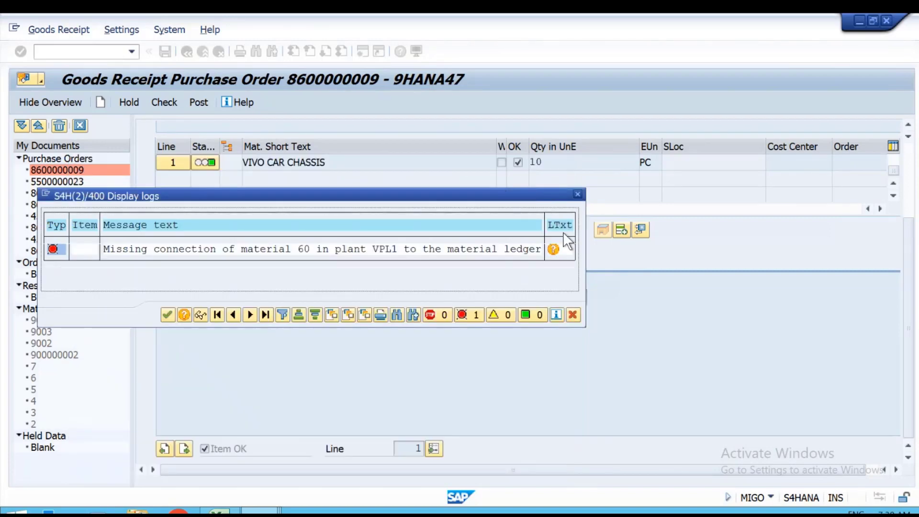
pyautogui.click(578, 193)
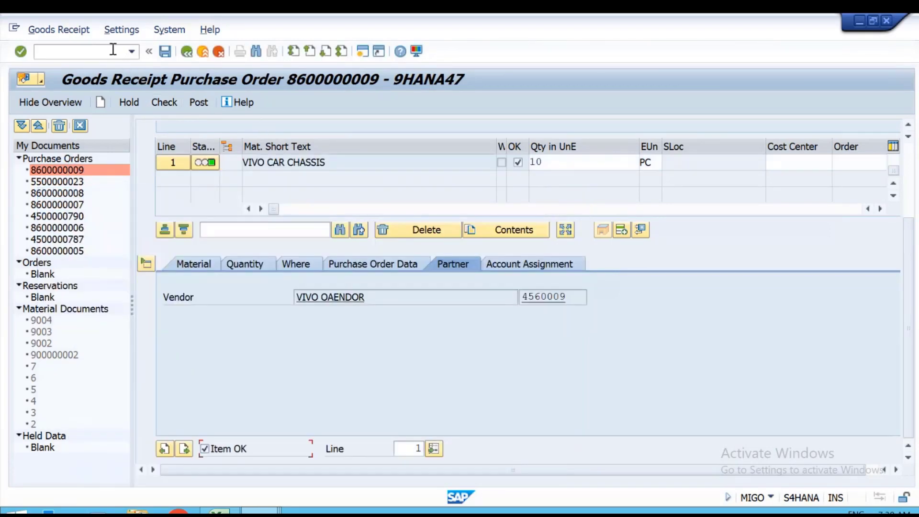
# - Leave the goods receipt for transaction MM02 and display the Accounting 1 view of material 60 in plant VPL1
pyautogui.write('/NMM02')
pyautogui.press('Return')
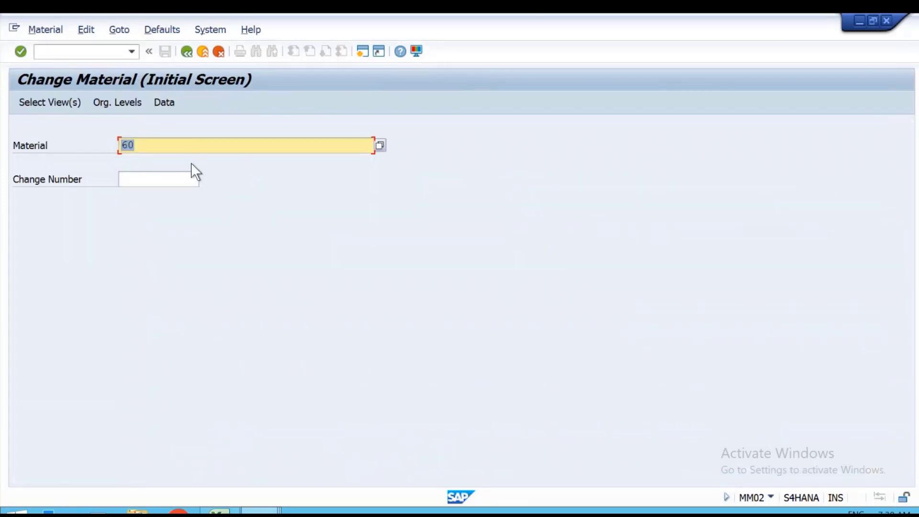
pyautogui.press('Return')
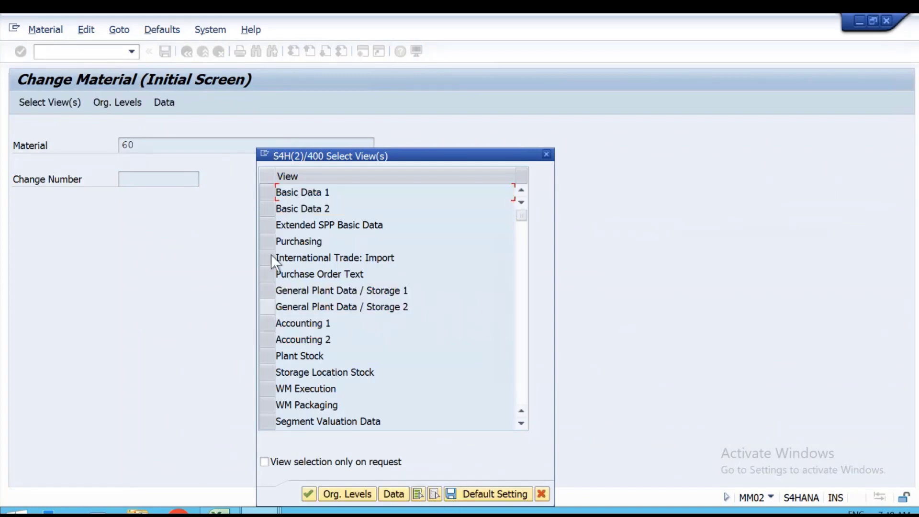
pyautogui.click(269, 323)
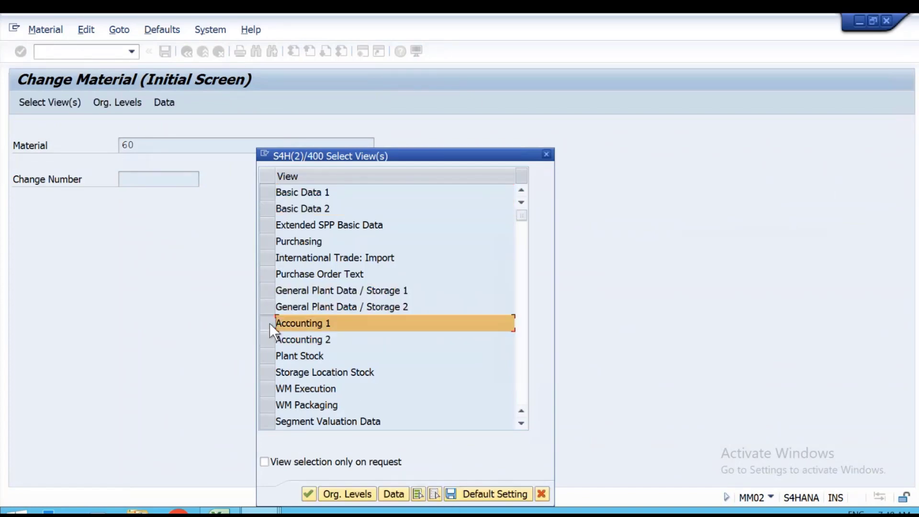
pyautogui.press('Return')
pyautogui.press('space')
pyautogui.press('Down')
pyautogui.press('Return')
pyautogui.press('Return')
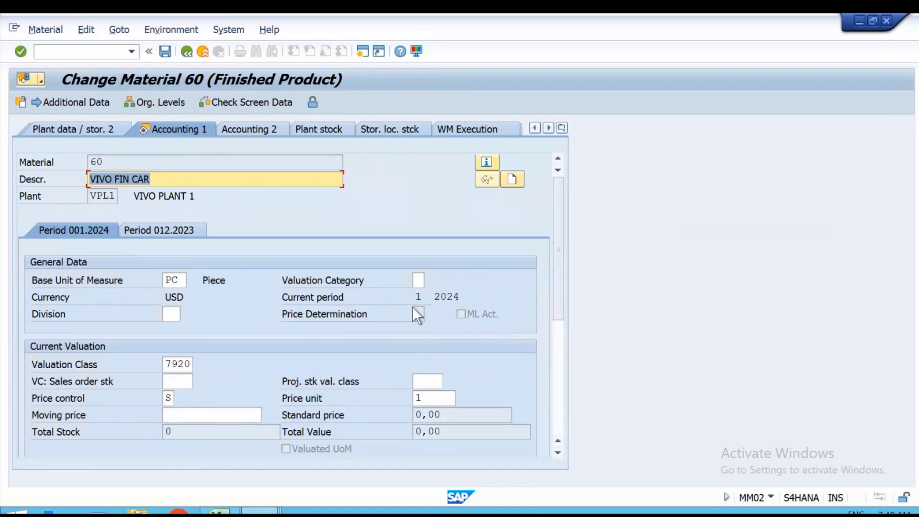
# - Start transaction MM01 for a FERT Finished Product in Mechanical engineering and accept the preselected views
pyautogui.click(80, 53)
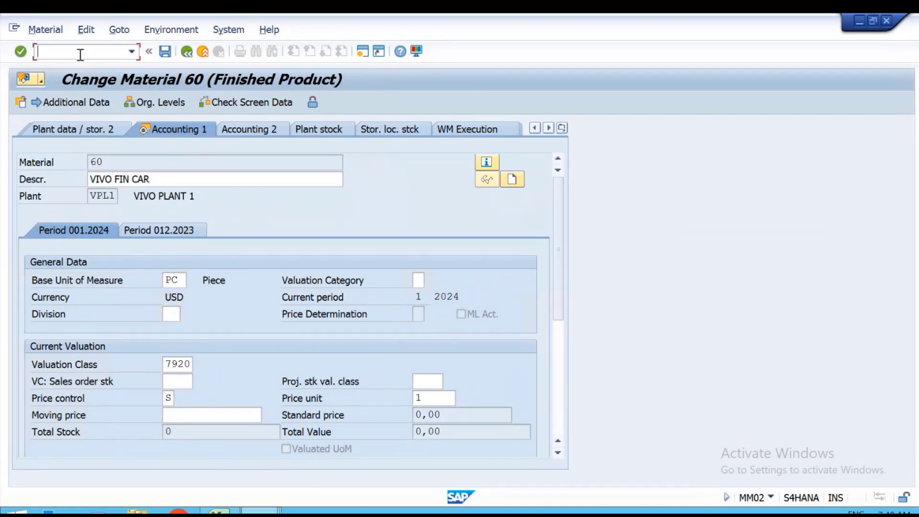
pyautogui.write('/NMM02')
pyautogui.press('BackSpace')
pyautogui.write('1')
pyautogui.press('Return')
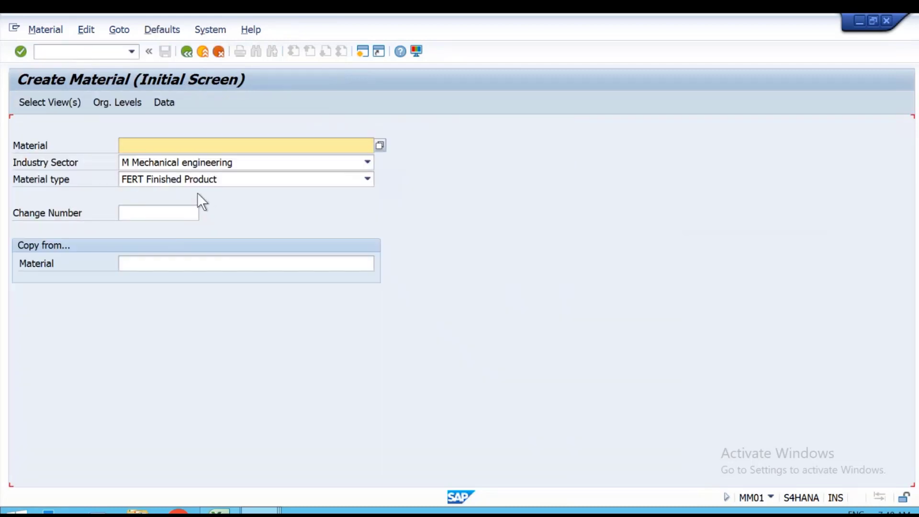
pyautogui.press('Return')
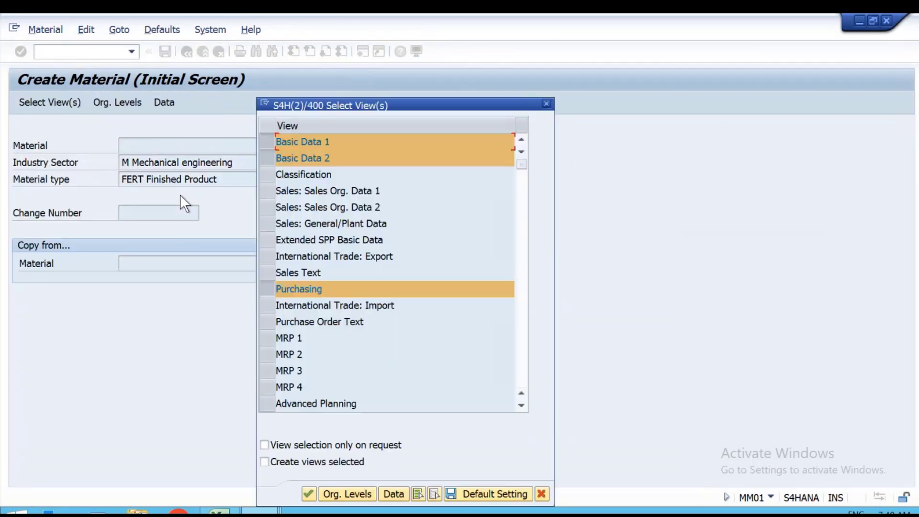
pyautogui.press('Return')
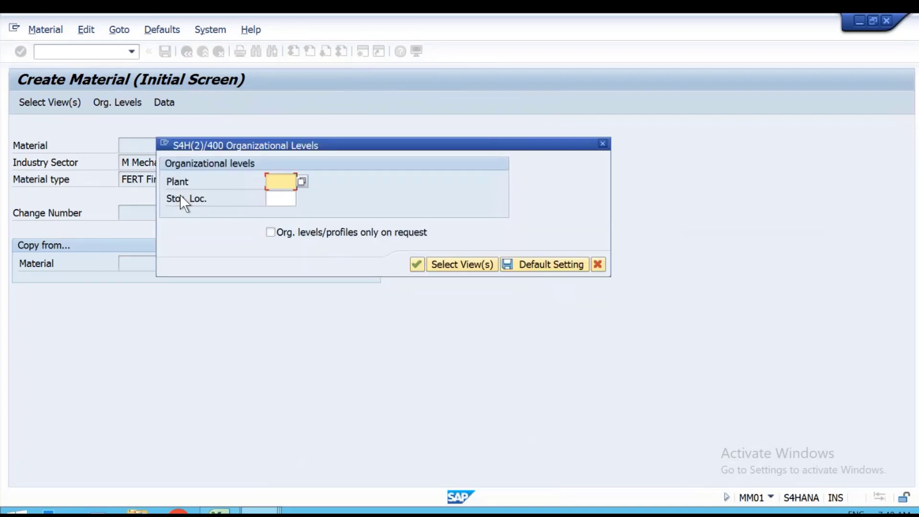
# - Set the new material's organizational levels to plant VPL1 and storage location VSL1
pyautogui.press('Down')
pyautogui.press('Return')
pyautogui.press('Tab')
pyautogui.press('Down')
pyautogui.press('Return')
pyautogui.press('Return')
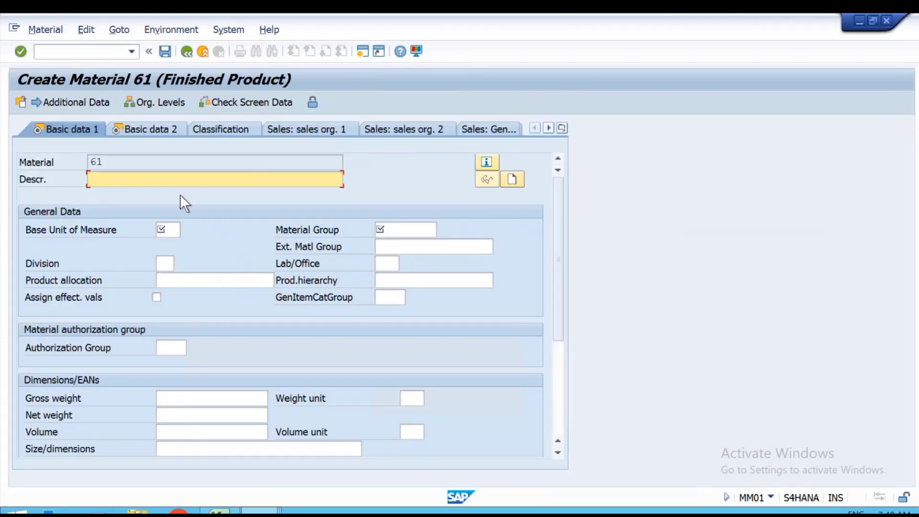
# - Enter the description VIVO FIN CAR-1, base unit PC and material group VIMG in the new material's basic data
pyautogui.press('Down')
pyautogui.press('Return')
pyautogui.write('-1')
pyautogui.press('Return')
pyautogui.press('Down')
pyautogui.press('Return')
pyautogui.press('Return')
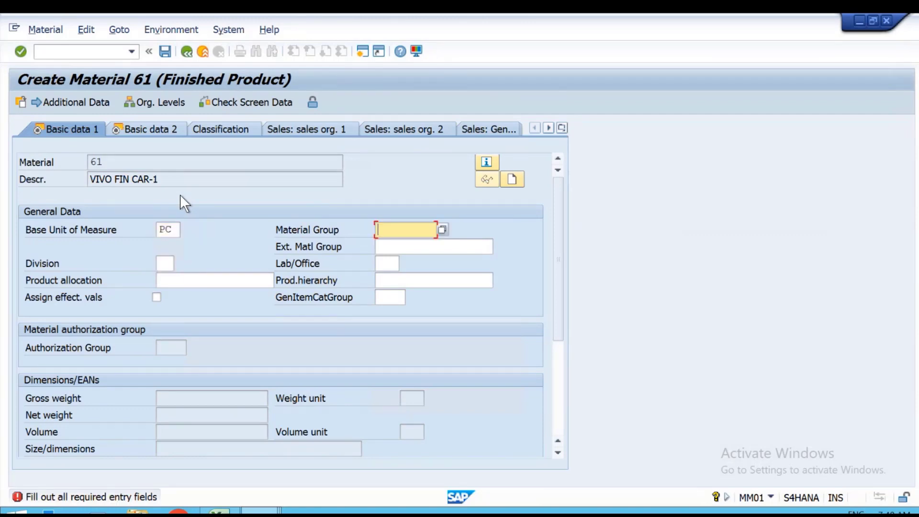
pyautogui.press('Down')
pyautogui.press('Return')
pyautogui.press('Return')
pyautogui.press('Return')
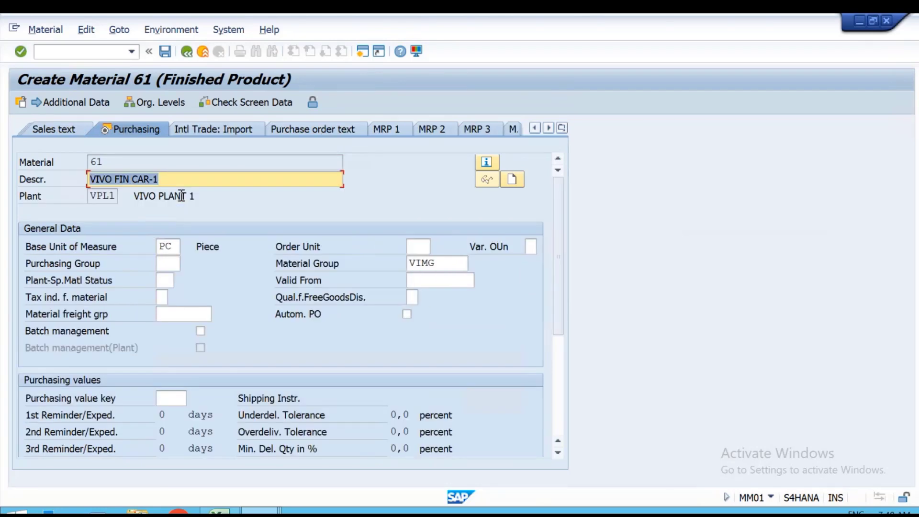
# - Accept the purchasing and plant data views, set valuation class 7920 in Accounting 1, and save the new material
pyautogui.press('Return')
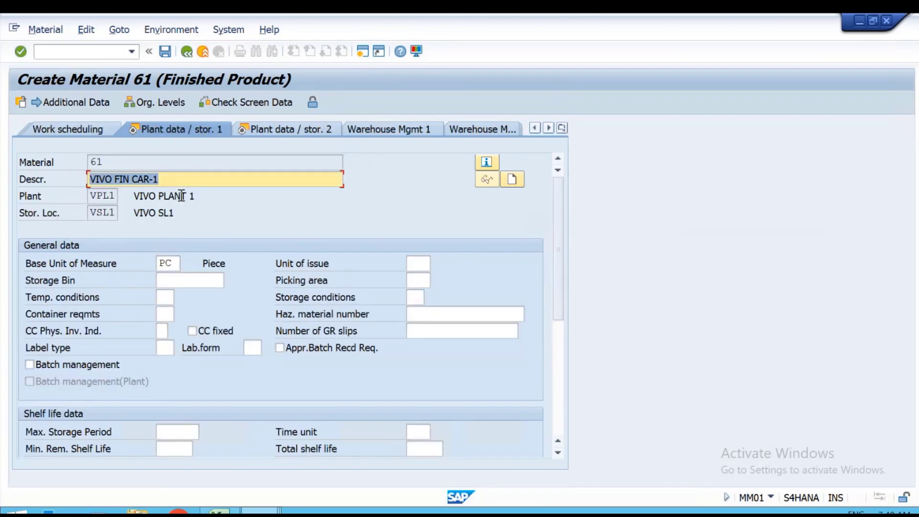
pyautogui.press('Return')
pyautogui.press('Return')
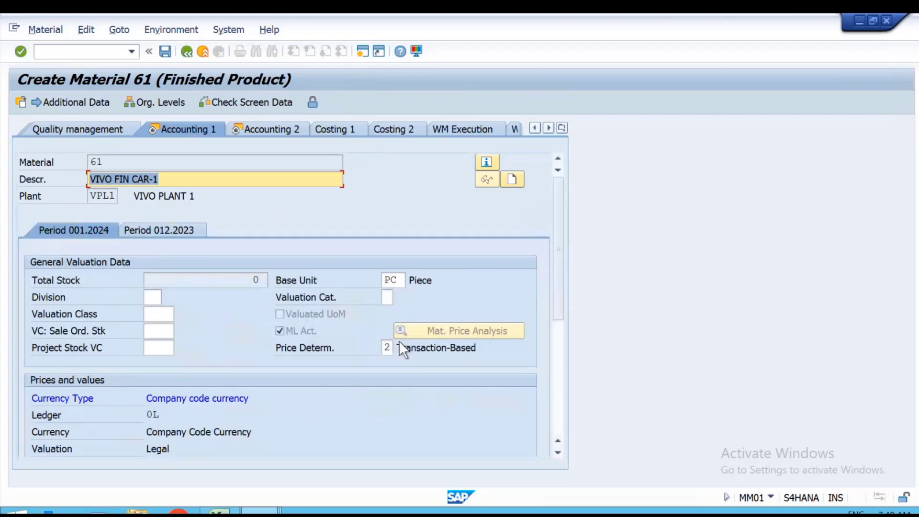
pyautogui.click(166, 315)
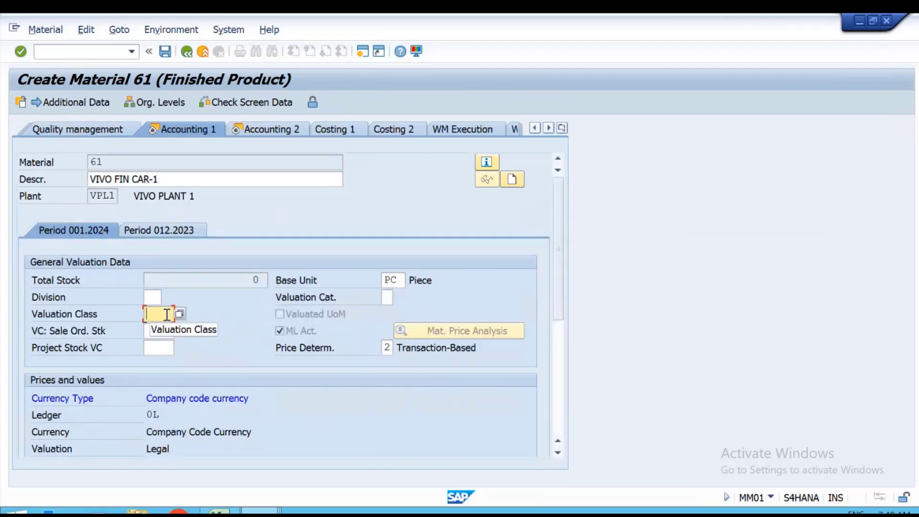
pyautogui.click(168, 332)
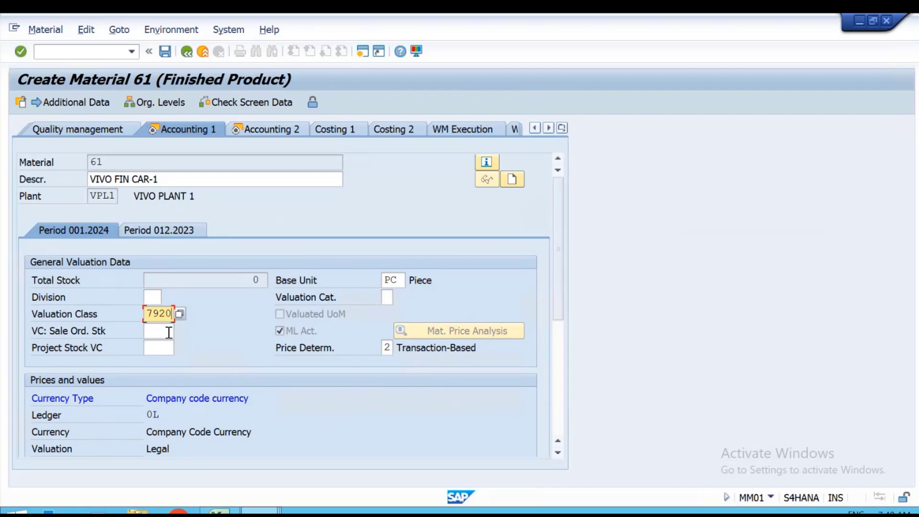
pyautogui.press('Return')
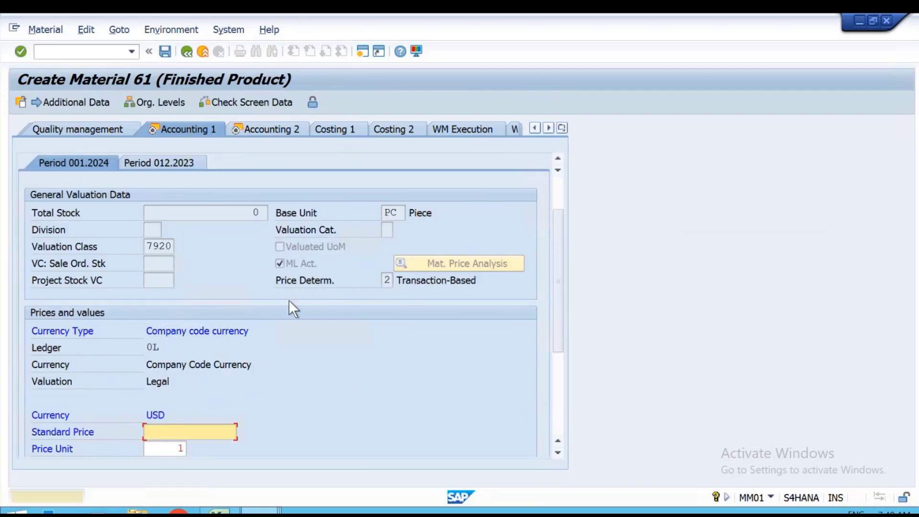
pyautogui.press('Return')
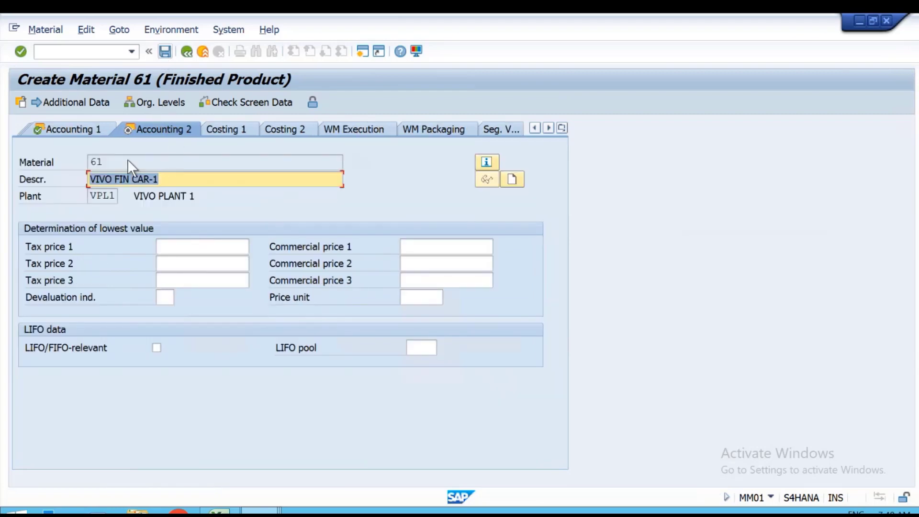
pyautogui.click(165, 53)
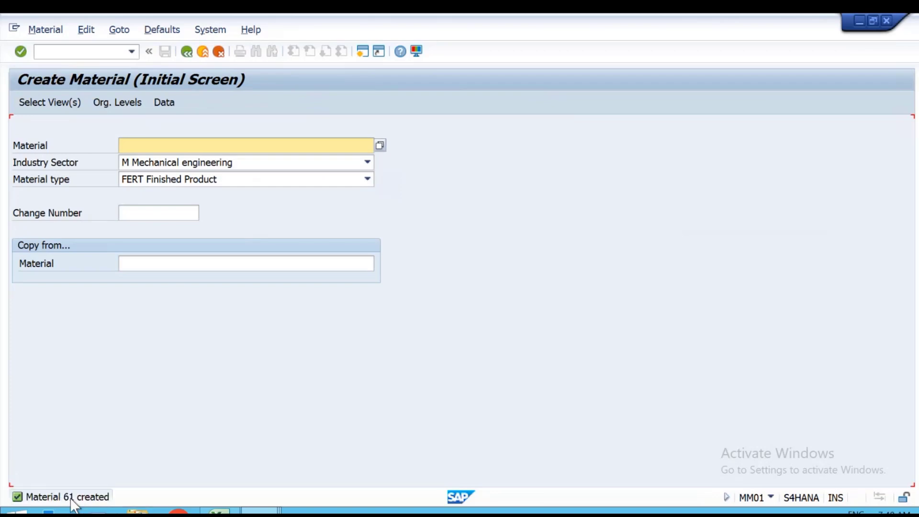
# - In the OBYC session, start transaction ME11 and accept the Subcontracting info record for material 61, purchasing organization VPO and plant VPL1
pyautogui.click(255, 508)
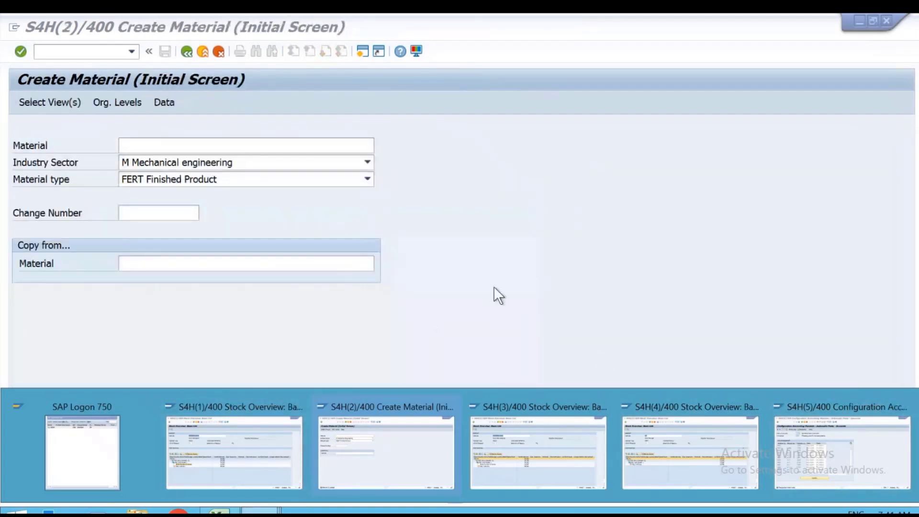
pyautogui.click(847, 466)
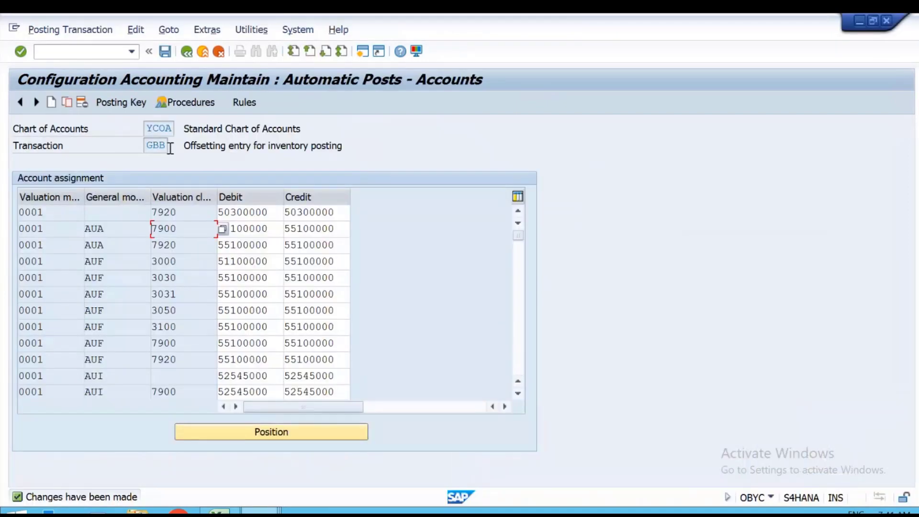
pyautogui.click(97, 55)
pyautogui.write('/NM')
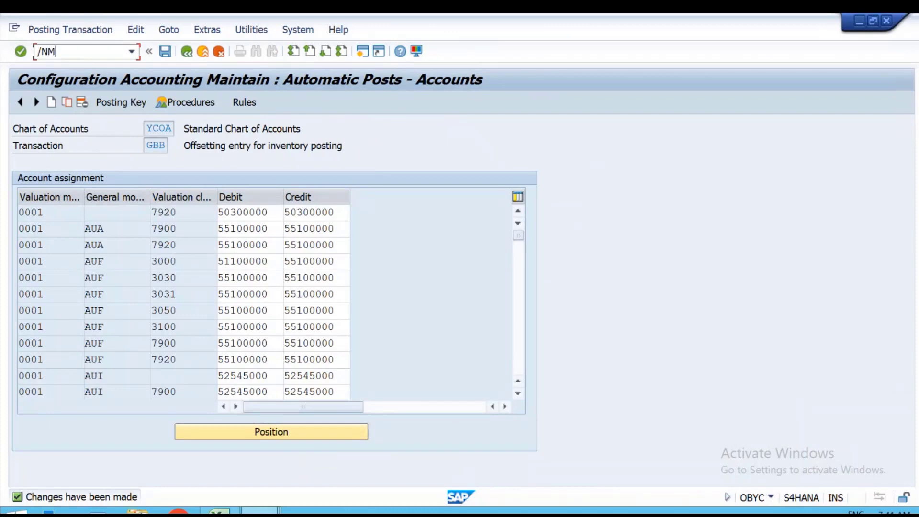
pyautogui.write('E11')
pyautogui.press('Return')
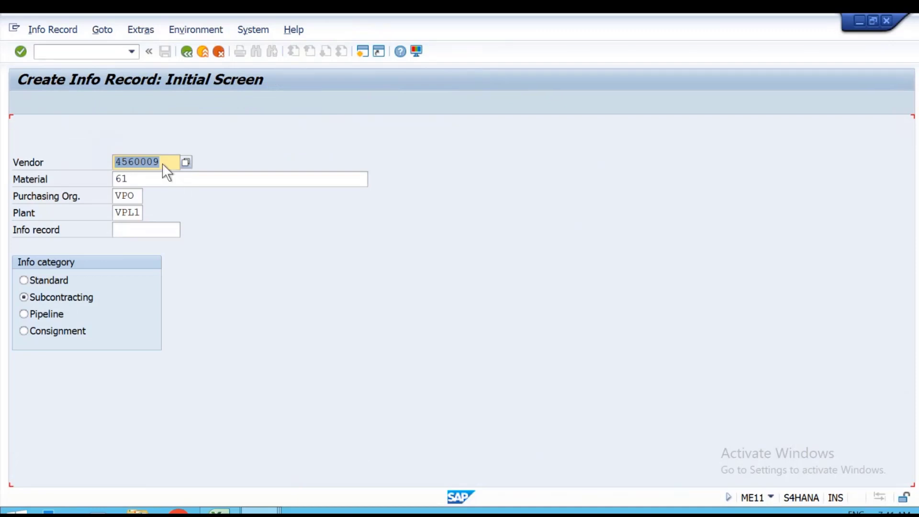
pyautogui.press('Tab')
pyautogui.press('Return')
# - Enter the text VIVO SUB CONTRACTING PROCESS in the info record's general data and continue to the purchasing organization data
pyautogui.click(219, 129)
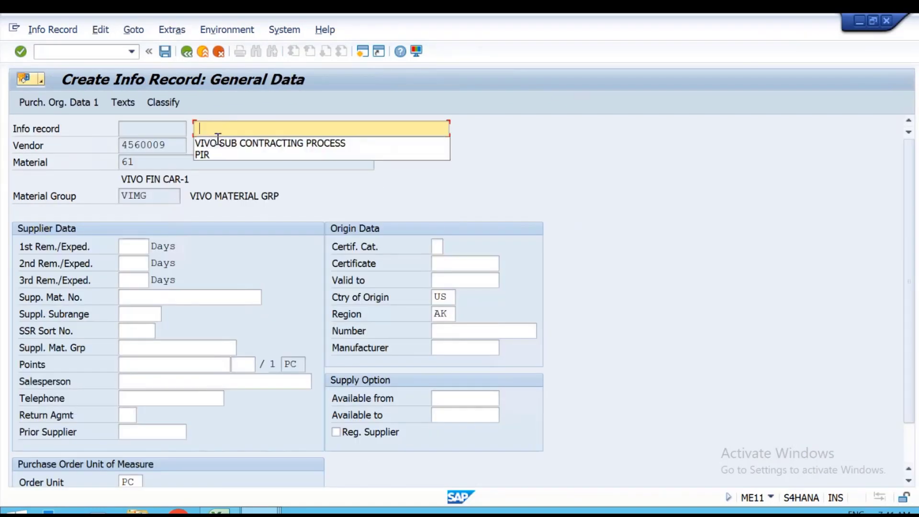
pyautogui.click(216, 143)
pyautogui.press('Return')
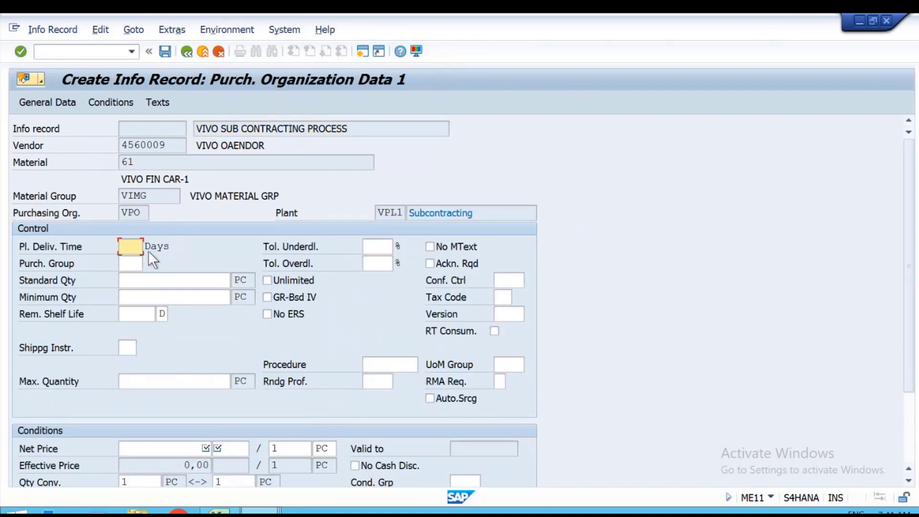
# - Set the info record's planned delivery time to 10 days, purchasing group to VPU and net price to 10 USD, and save it
pyautogui.click(136, 261)
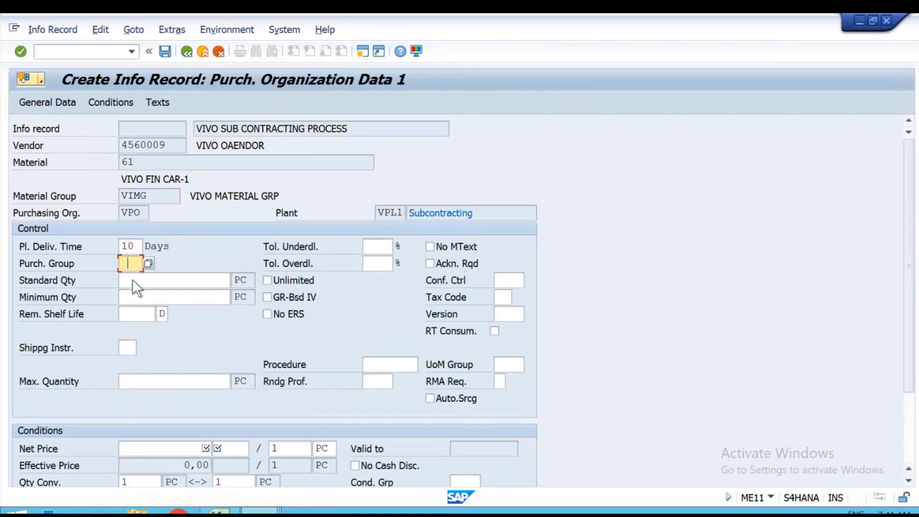
pyautogui.click(131, 280)
pyautogui.click(179, 450)
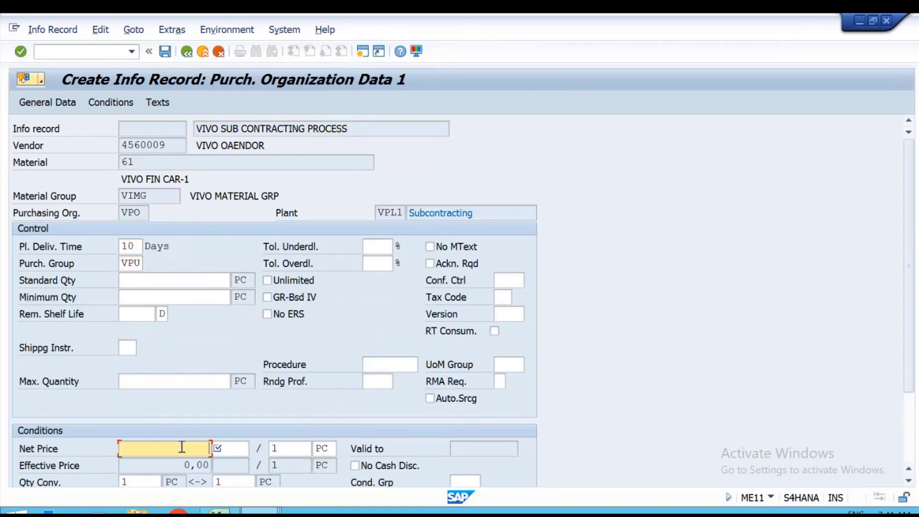
pyautogui.click(186, 462)
pyautogui.press('Tab')
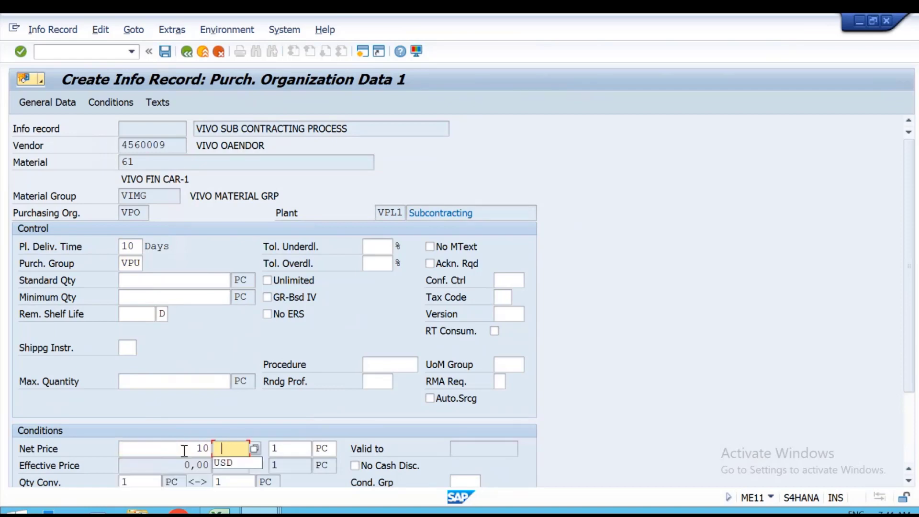
pyautogui.press('Down')
pyautogui.press('Return')
pyautogui.press('Return')
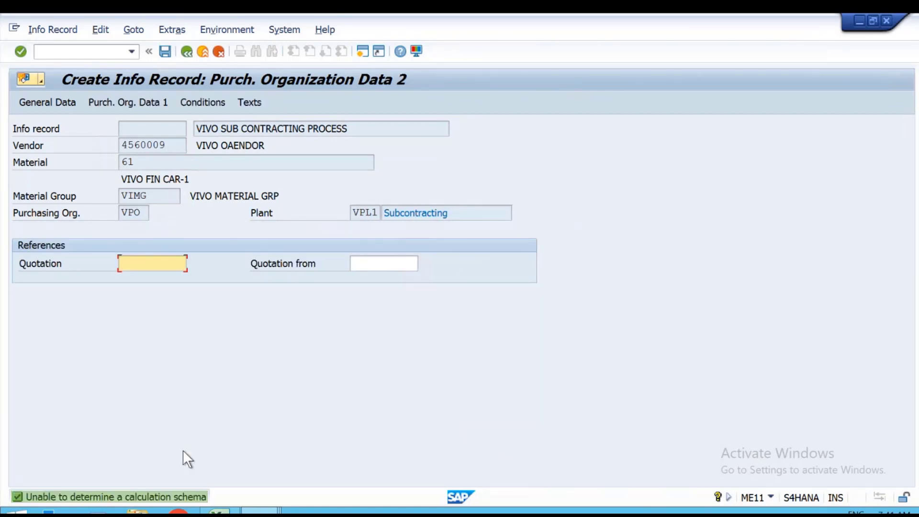
pyautogui.hotkey('ctrl', 's')
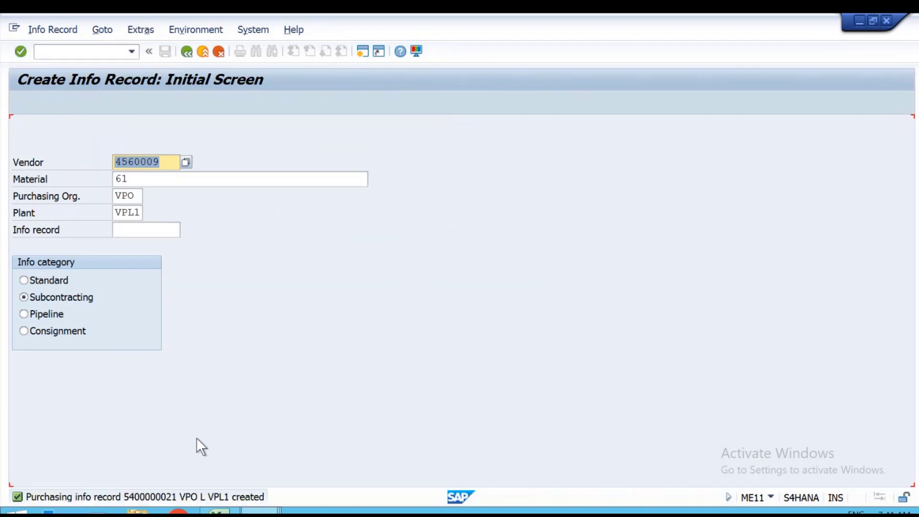
# - Start transaction ME21N, enter the vendor VIVO OAENDOR in the new purchase order and expand the header
pyautogui.click(131, 52)
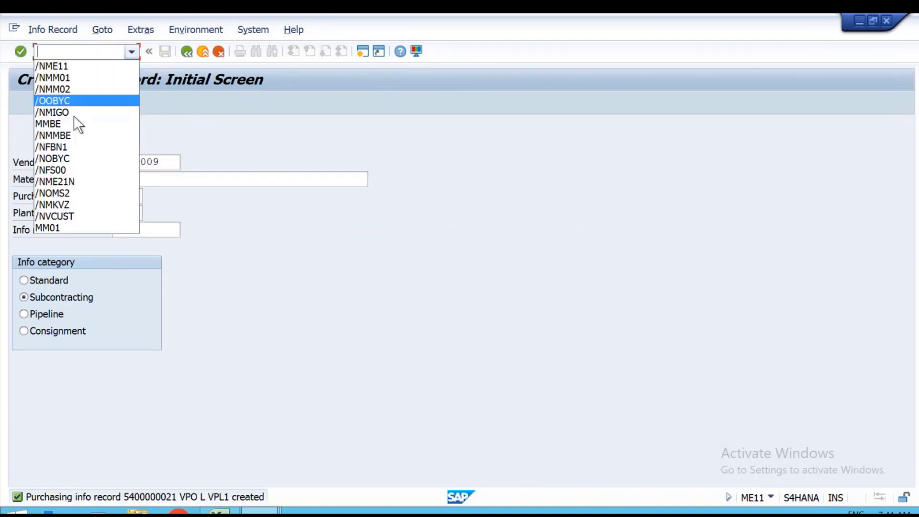
pyautogui.click(62, 182)
pyautogui.press('Return')
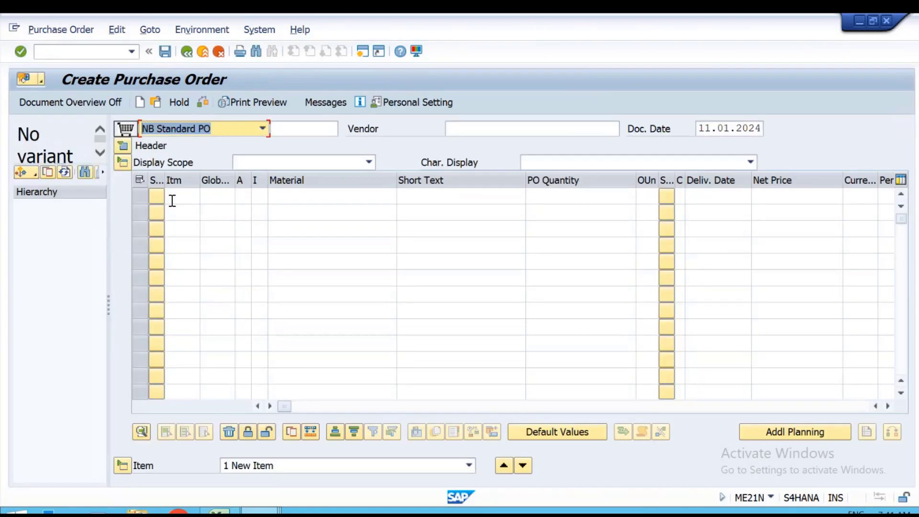
pyautogui.click(469, 131)
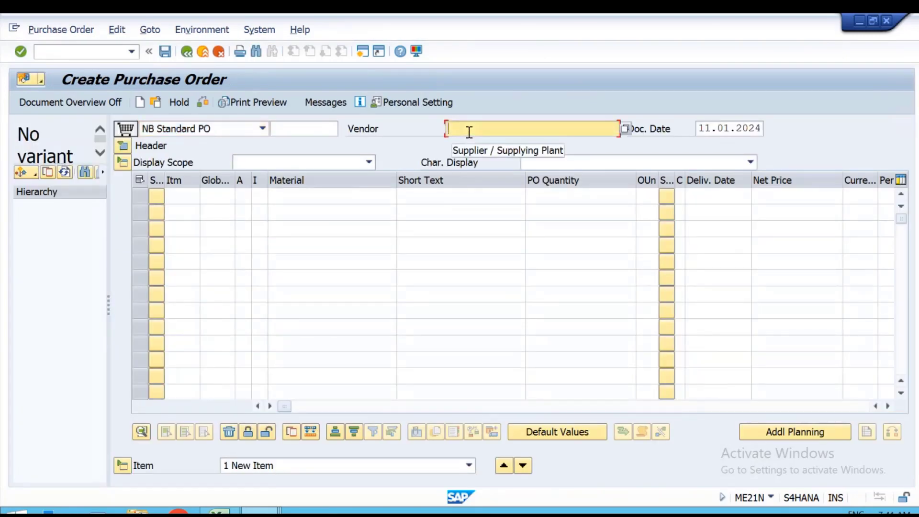
pyautogui.click(469, 132)
pyautogui.click(478, 143)
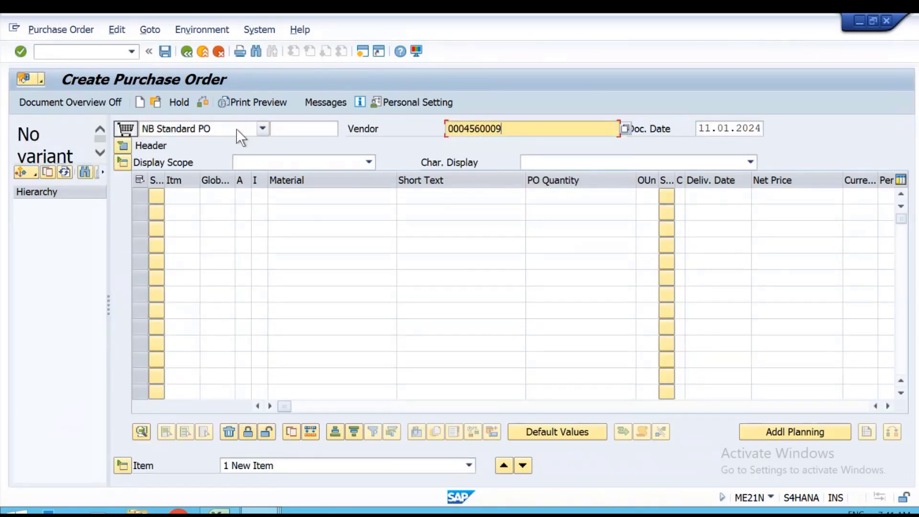
pyautogui.click(123, 145)
# - Set the purchase order's organizational data to purchasing organization VPO, purchasing group VPU and company code VIVO
pyautogui.click(251, 178)
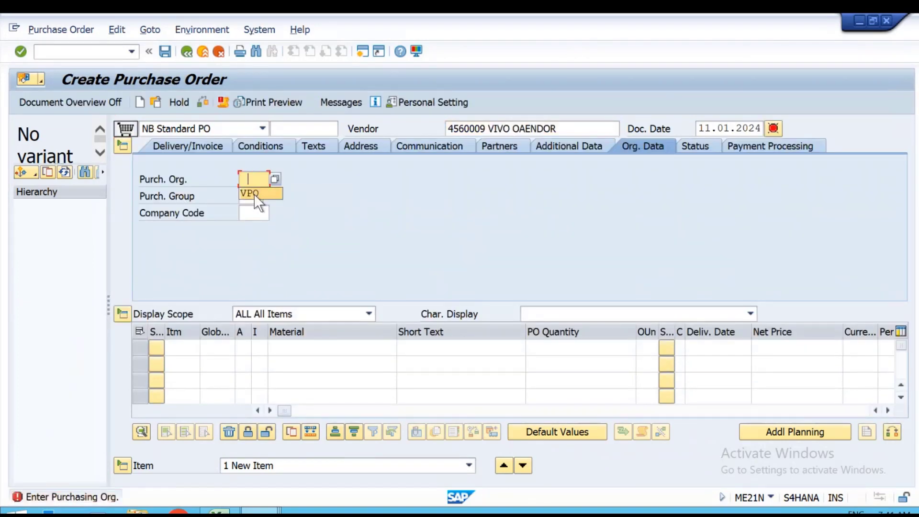
pyautogui.click(255, 194)
pyautogui.click(256, 195)
pyautogui.press('Down')
pyautogui.press('Return')
pyautogui.press('Tab')
pyautogui.press('Down')
pyautogui.press('Return')
pyautogui.press('Return')
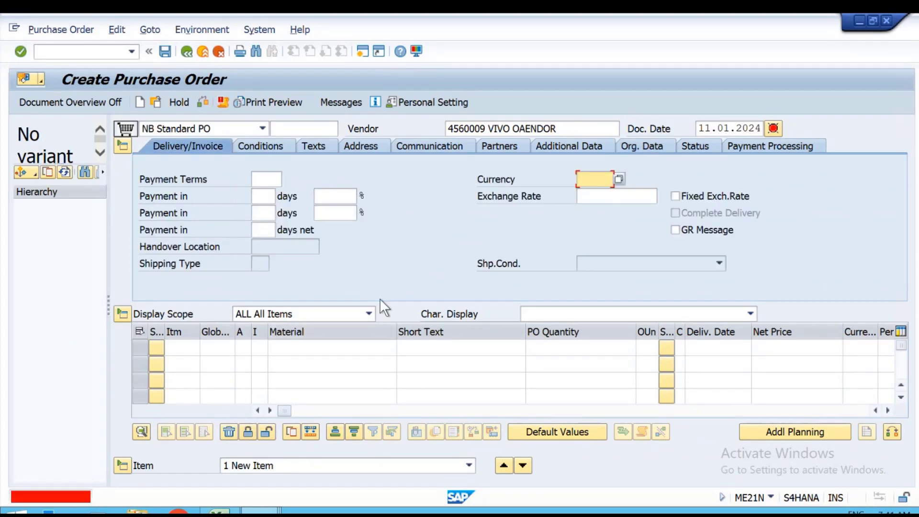
# - Set the purchase order's currency to USD and its document type to VB VIVO PO DOC. TYPE
pyautogui.click(599, 181)
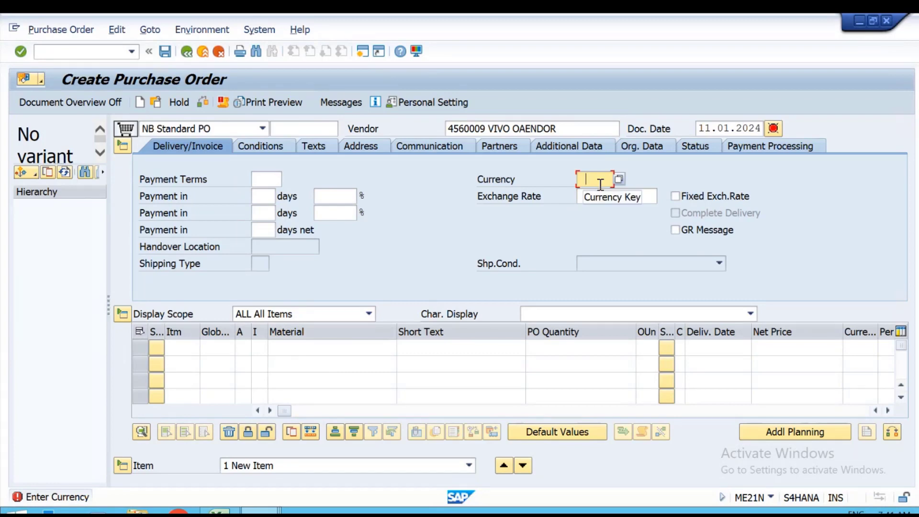
pyautogui.write('USD')
pyautogui.press('Return')
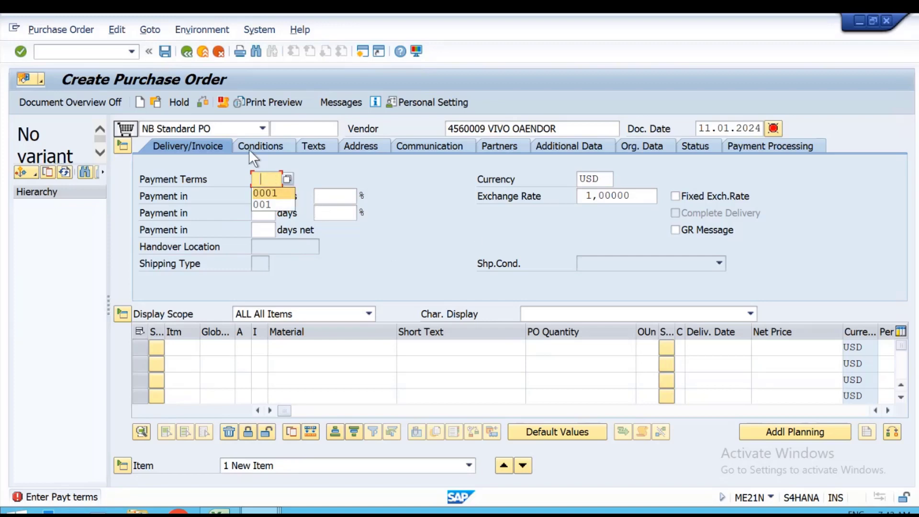
pyautogui.click(237, 127)
pyautogui.press('v')
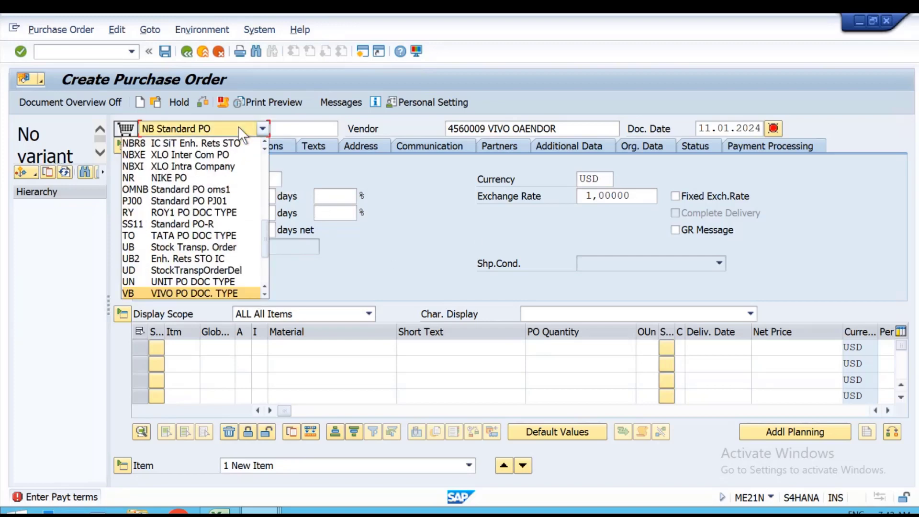
pyautogui.press('Return')
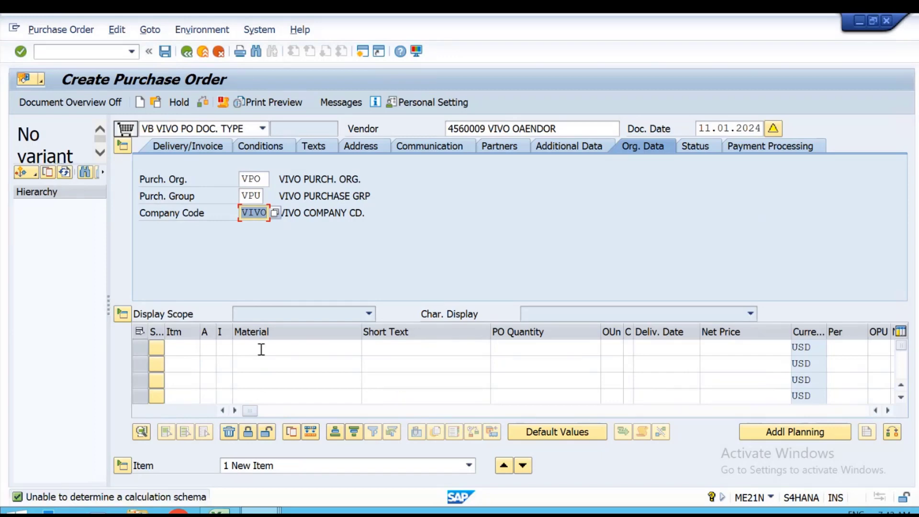
# - Enter material 61 as the first purchase order item with a quantity of 10 and a net price of 10
pyautogui.click(261, 348)
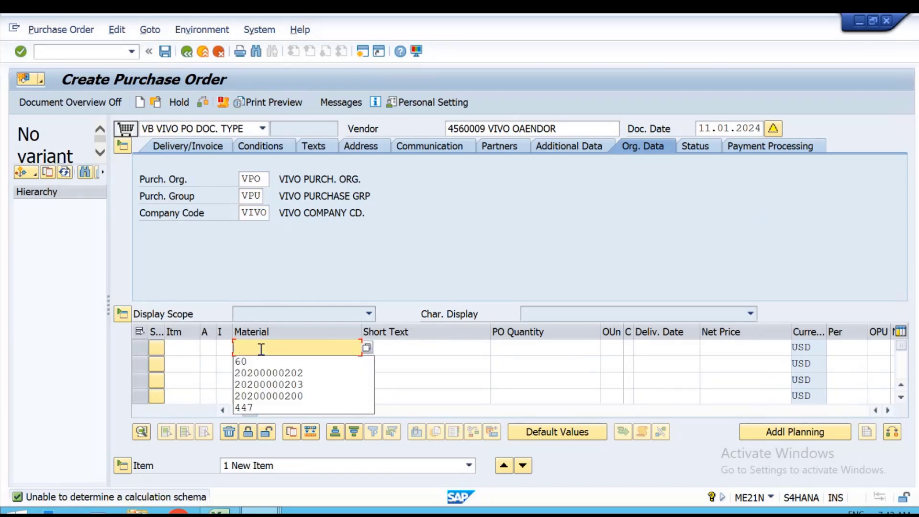
pyautogui.write('61')
pyautogui.press('Return')
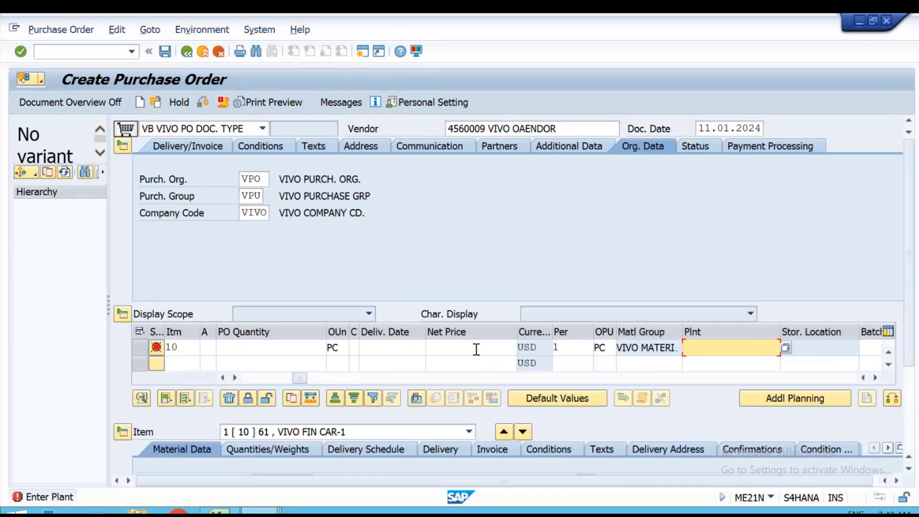
pyautogui.click(477, 349)
pyautogui.write('10')
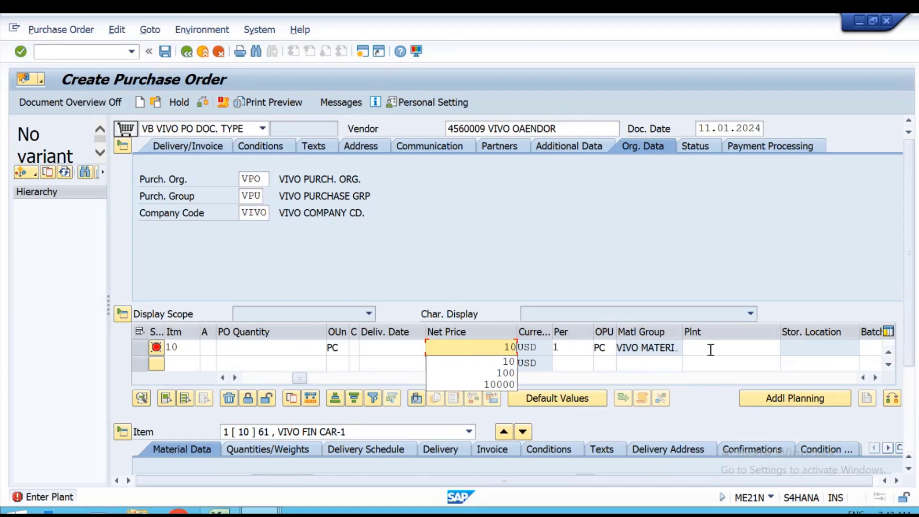
pyautogui.click(257, 347)
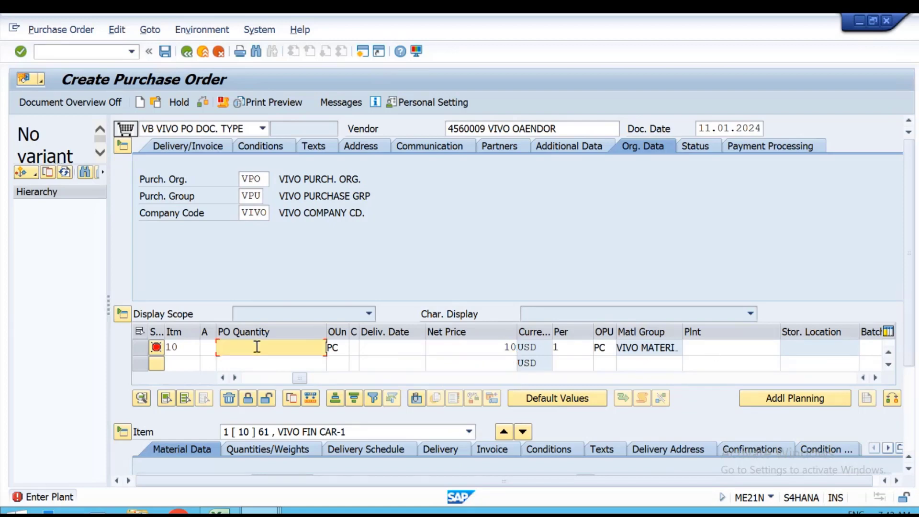
pyautogui.write('10')
# - Assign VIVO PLANT 1 and storage location VSL1 to the material 61 item
pyautogui.click(743, 348)
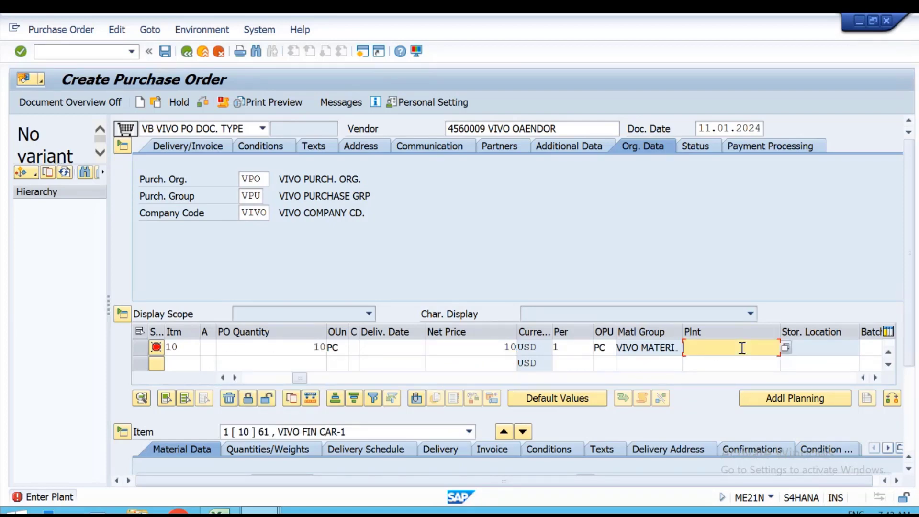
pyautogui.press('Down')
pyautogui.press('Return')
pyautogui.press('Return')
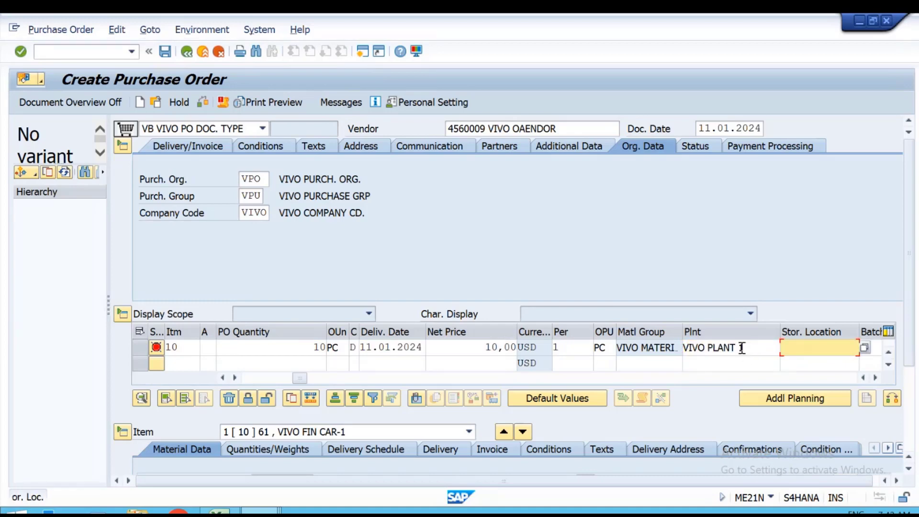
pyautogui.press('Down')
pyautogui.press('Return')
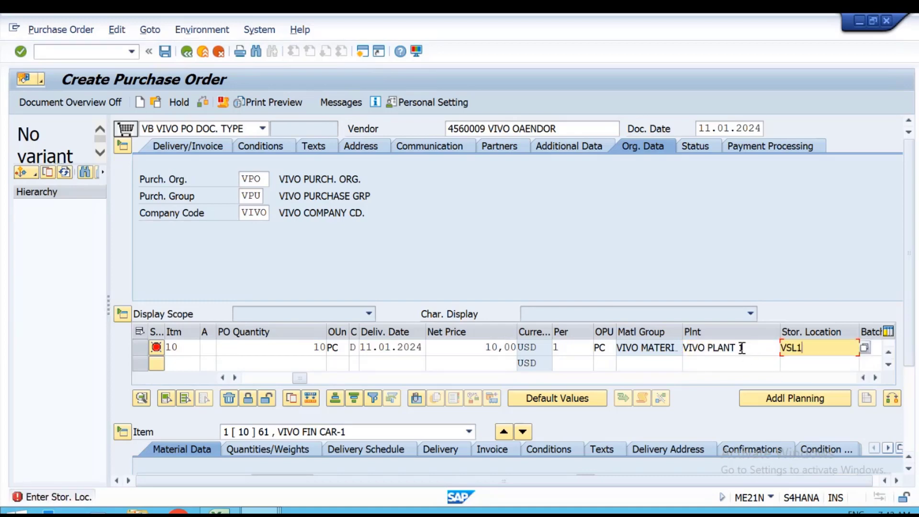
pyautogui.press('Return')
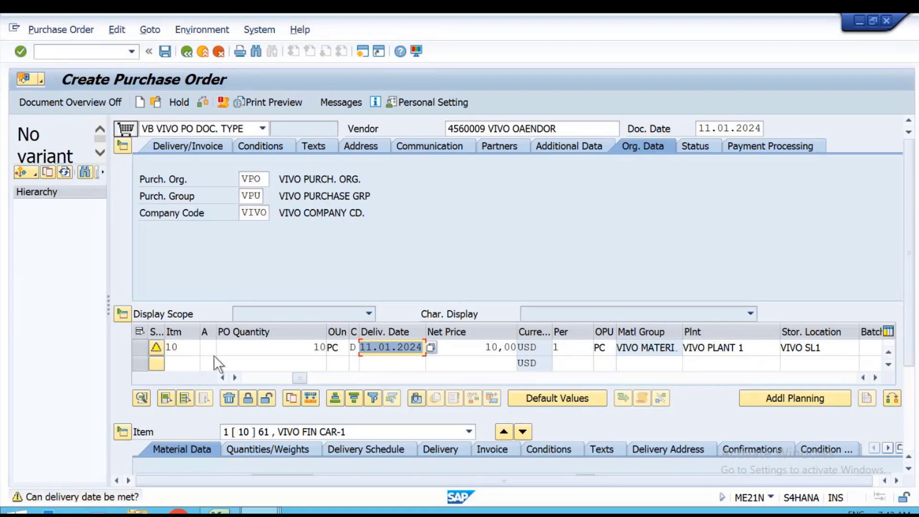
# - Set the item category of the material 61 item to L for subcontracting
pyautogui.moveTo(297, 378); pyautogui.dragTo(249, 373)
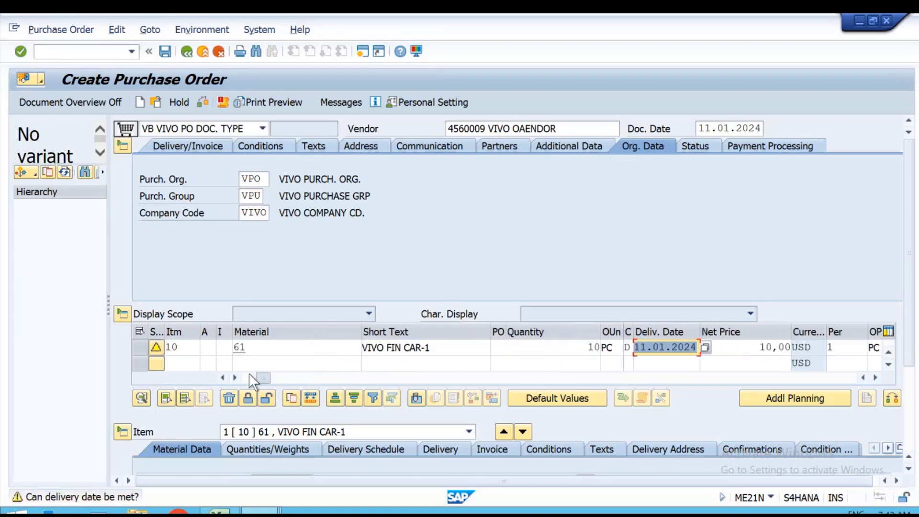
pyautogui.click(224, 347)
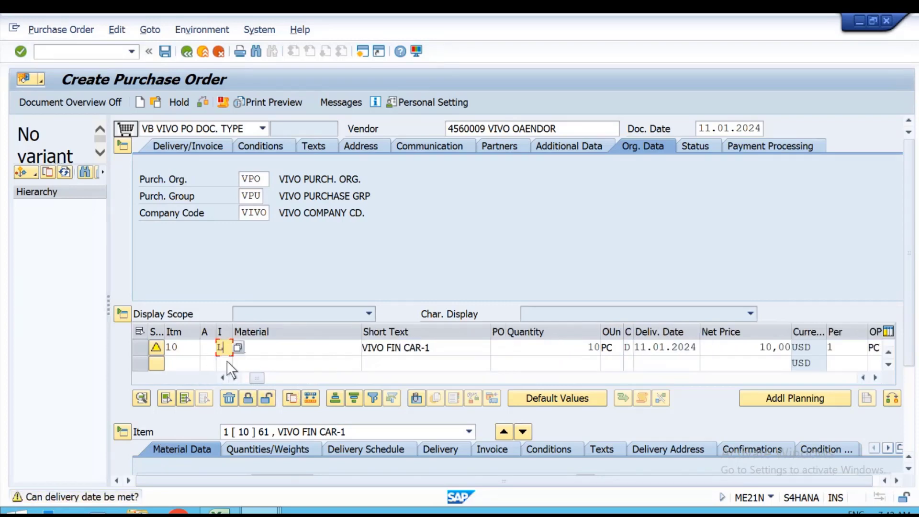
pyautogui.write('L')
pyautogui.press('Return')
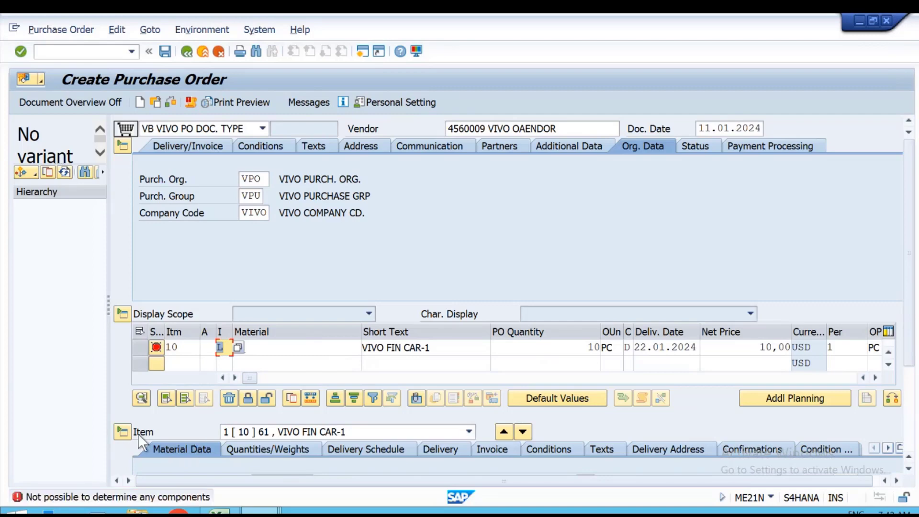
pyautogui.click(122, 146)
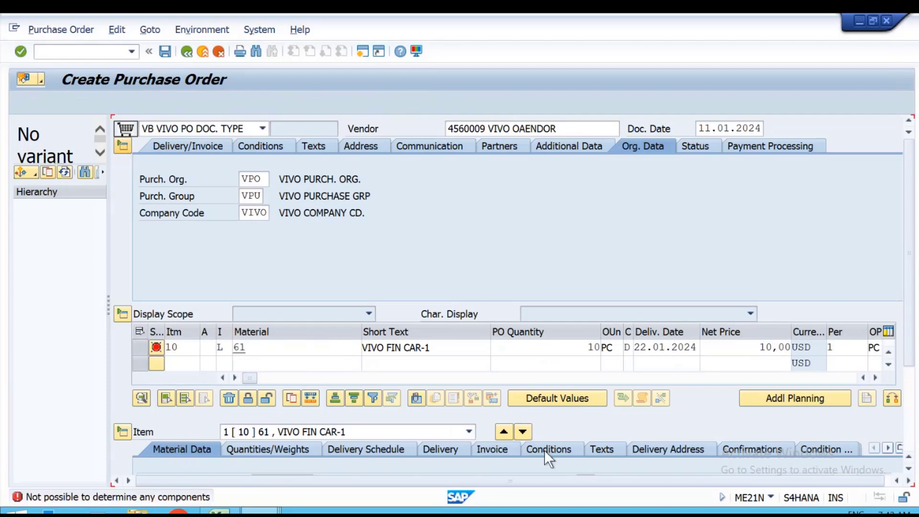
pyautogui.click(844, 346)
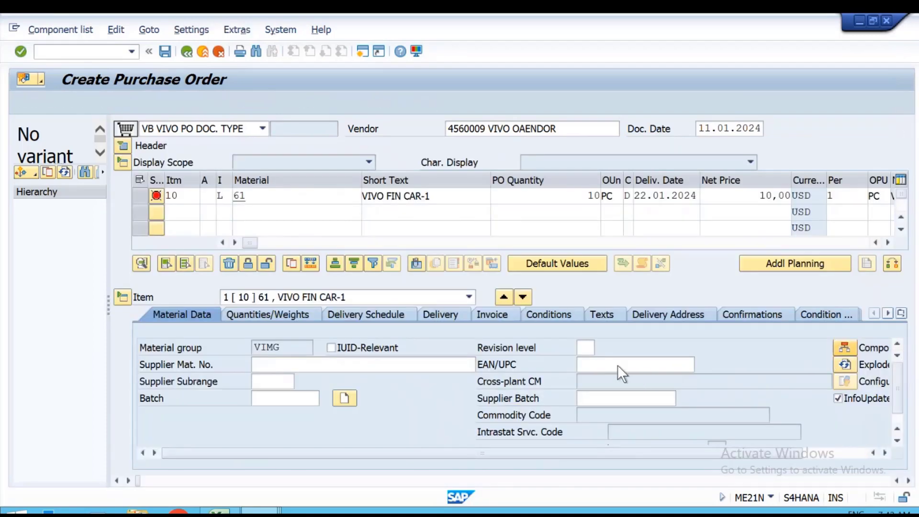
pyautogui.click(72, 230)
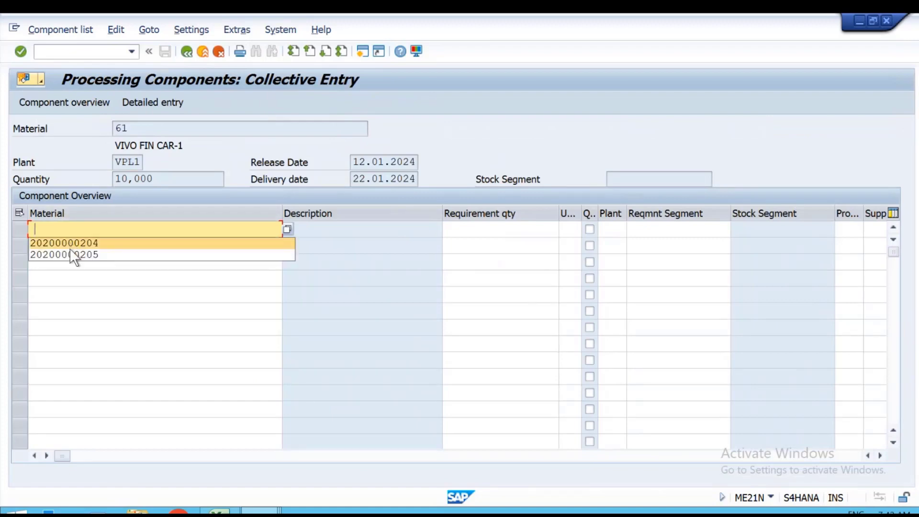
pyautogui.click(70, 244)
pyautogui.click(69, 248)
pyautogui.click(64, 271)
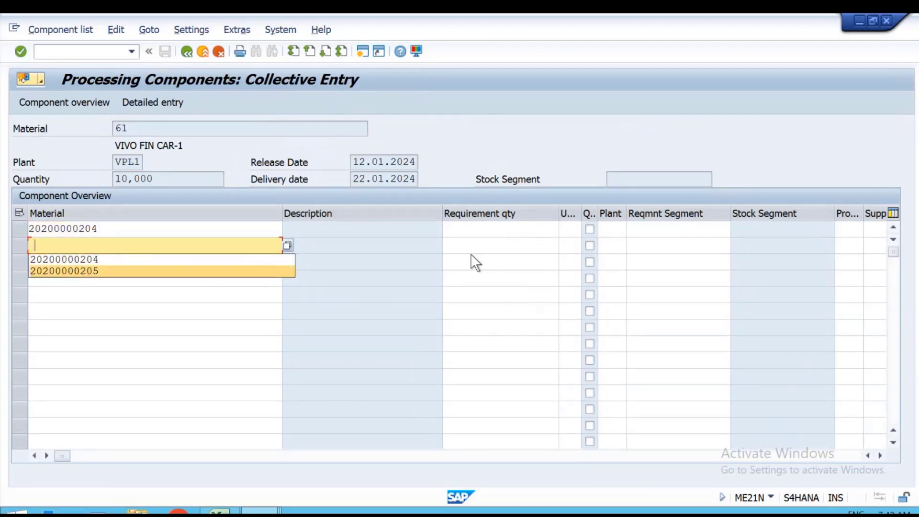
pyautogui.click(490, 230)
pyautogui.click(489, 244)
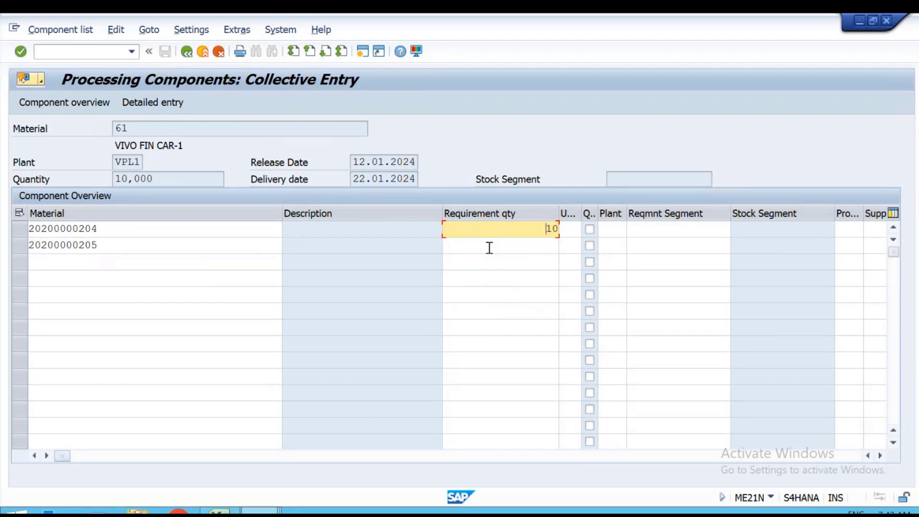
pyautogui.click(488, 246)
pyautogui.click(491, 260)
pyautogui.press('Return')
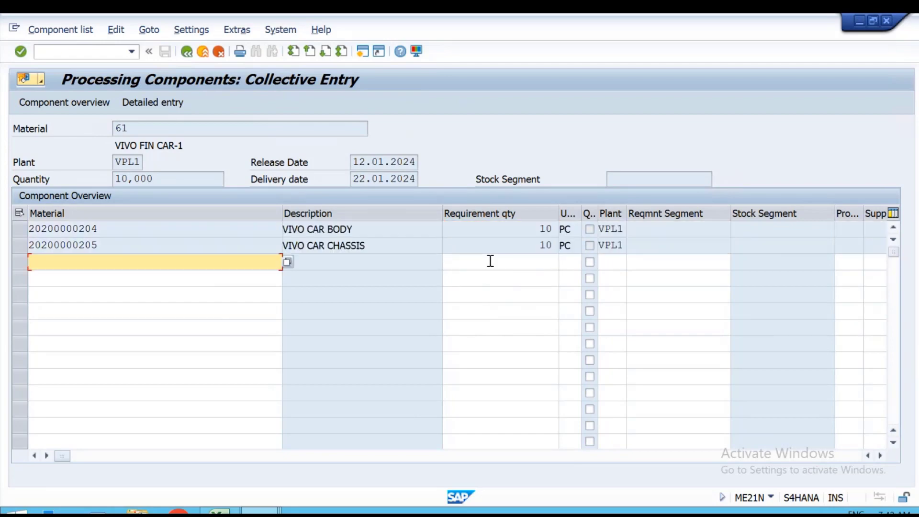
# - Return from the component list and save the purchase order despite the issued system messages
pyautogui.click(187, 51)
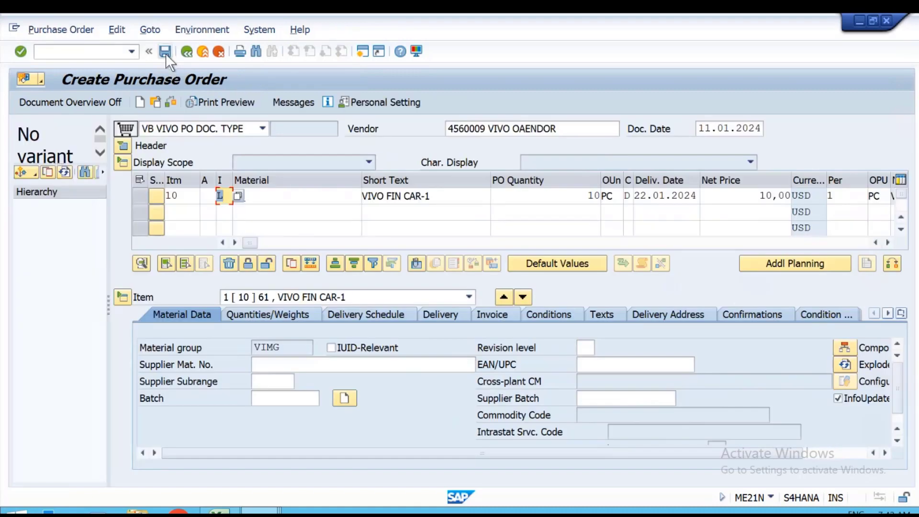
pyautogui.click(165, 52)
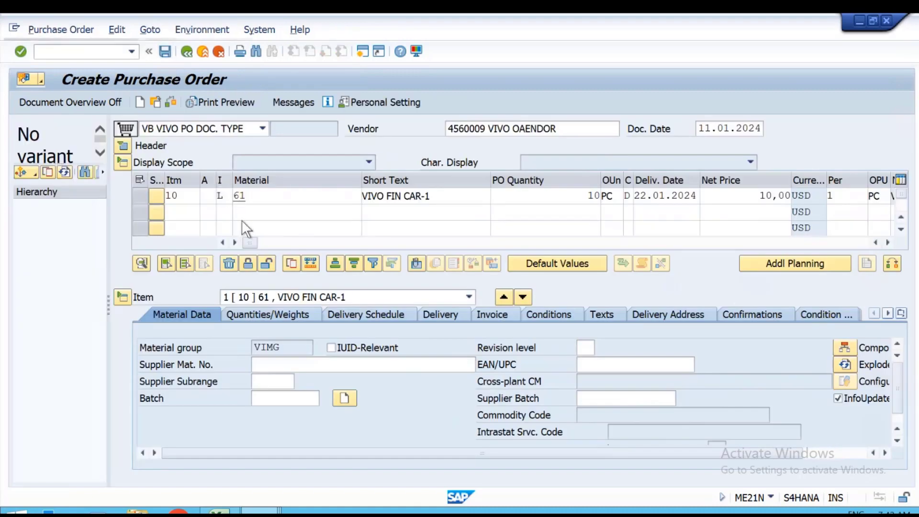
pyautogui.click(261, 299)
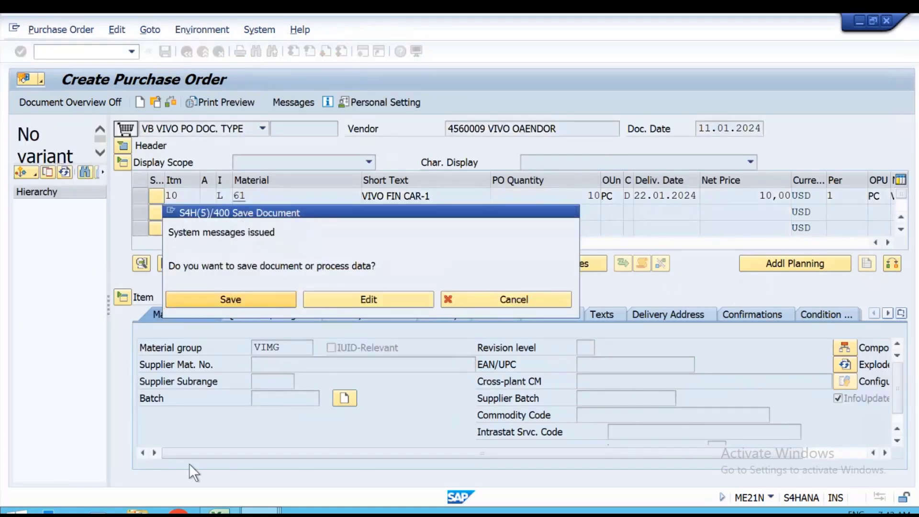
# - Copy the number of the newly created purchase order from the detailed confirmation message
pyautogui.click(191, 498)
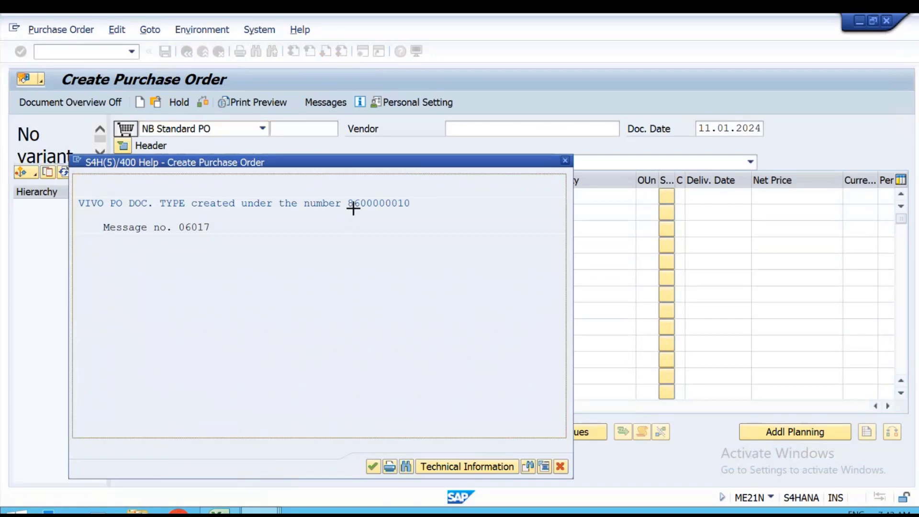
pyautogui.hotkey('ctrl', 'y')
pyautogui.moveTo(349, 203); pyautogui.dragTo(418, 204)
pyautogui.hotkey('ctrl', 'c')
pyautogui.press('Escape')
# - Switch to the IM_SESSION workbook in Excel, replace the PO number in cell B18 with the copied one, and copy the cell
pyautogui.hotkey('alt', 'Tab')
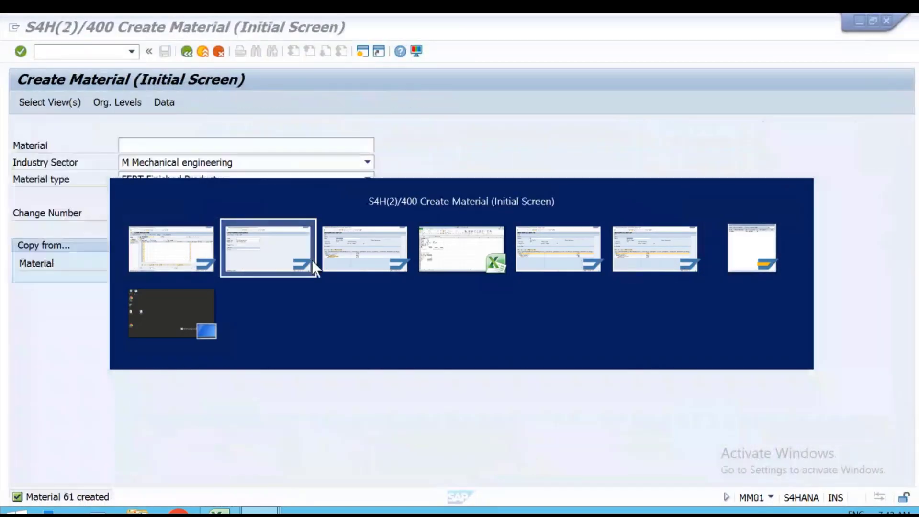
pyautogui.click(433, 260)
pyautogui.press('alt')
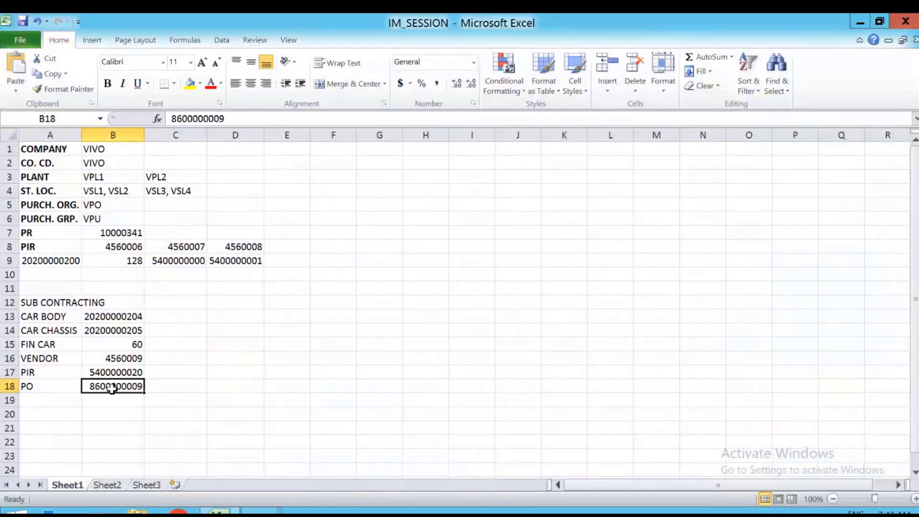
pyautogui.hotkey('ctrl', 'v')
pyautogui.hotkey('ctrl', 'c')
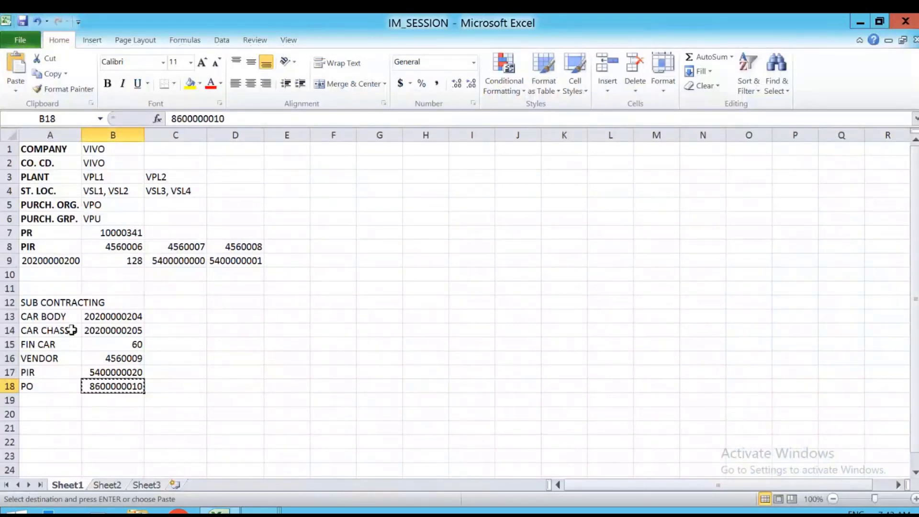
# - Switch back to the SAP Create Purchase Order session and open the goods receipt transaction MIGO
pyautogui.hotkey('alt', 'Tab')
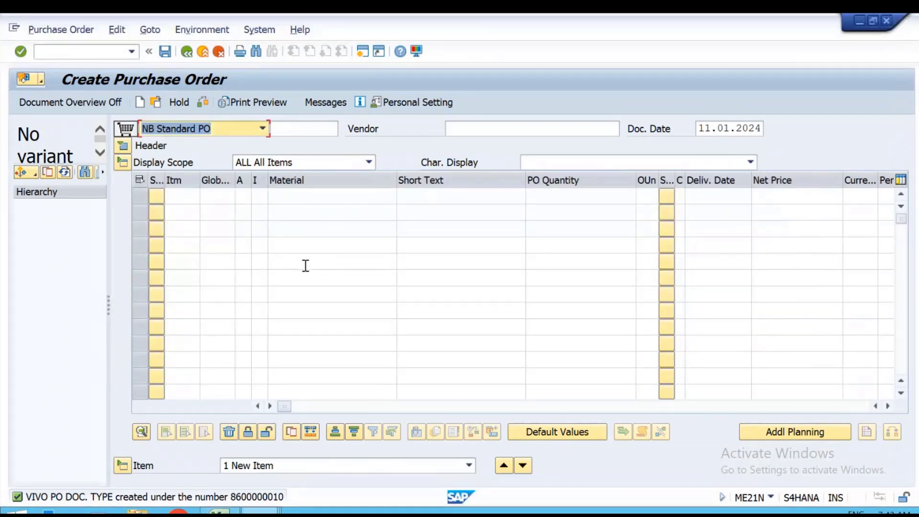
pyautogui.click(131, 51)
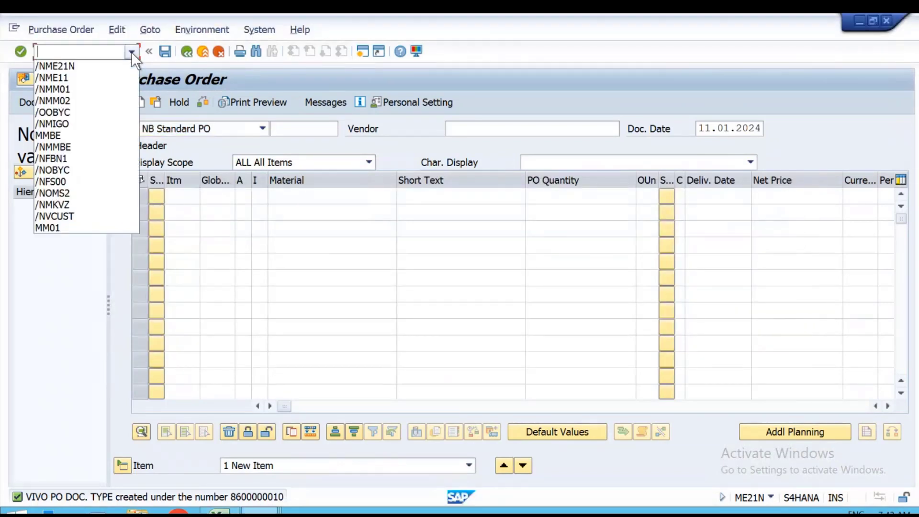
pyautogui.click(63, 122)
pyautogui.press('Return')
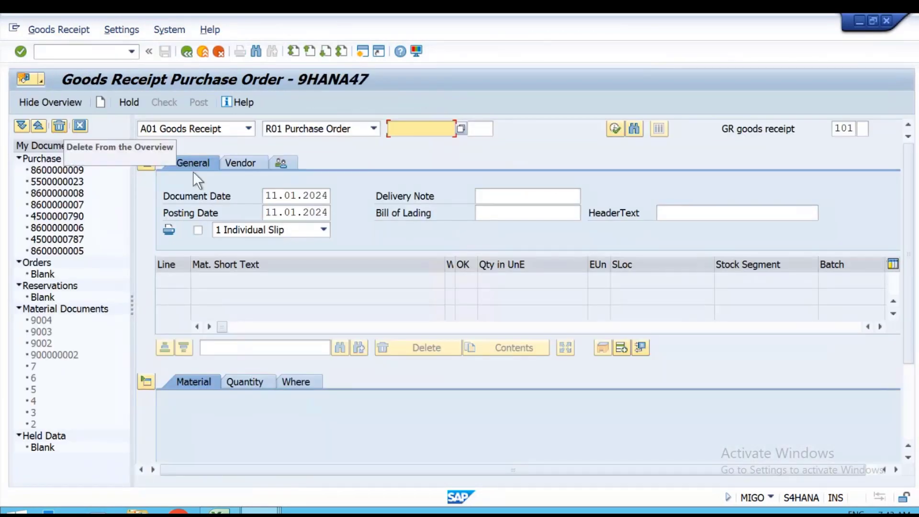
pyautogui.hotkey('alt', 'Tab')
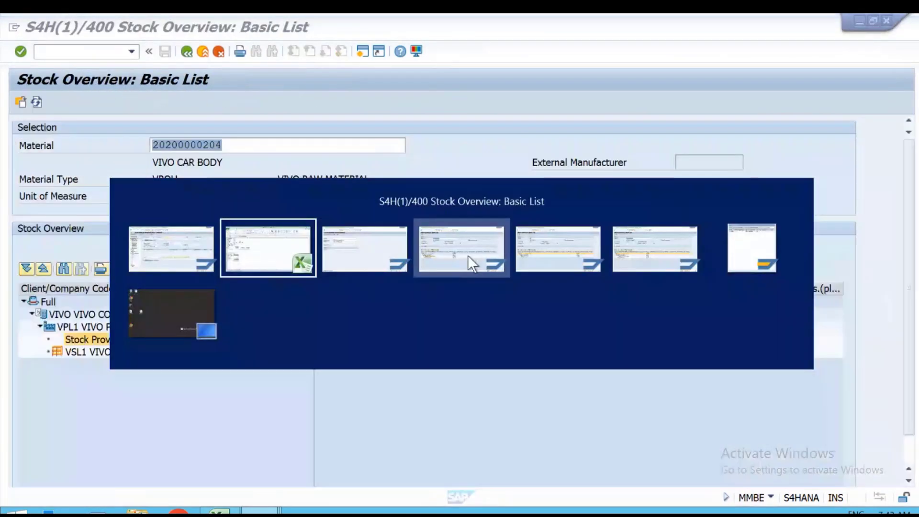
pyautogui.click(659, 257)
pyautogui.hotkey('alt', 'Tab')
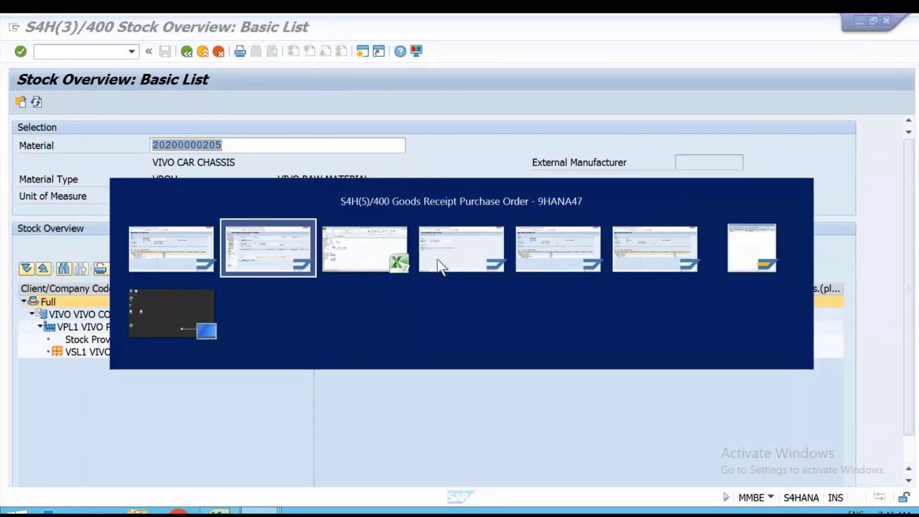
pyautogui.click(682, 231)
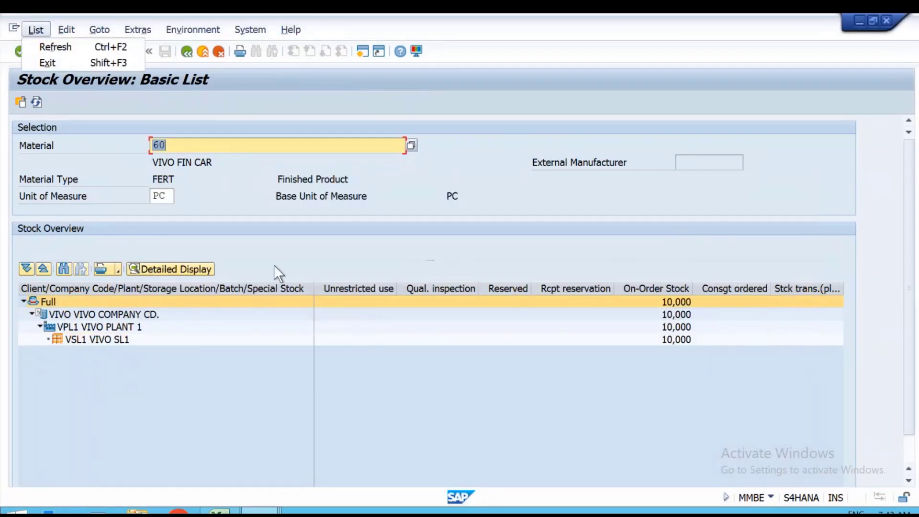
# - Change the stock overview selection from material 60 to material 61 and display its stock list
pyautogui.click(142, 57)
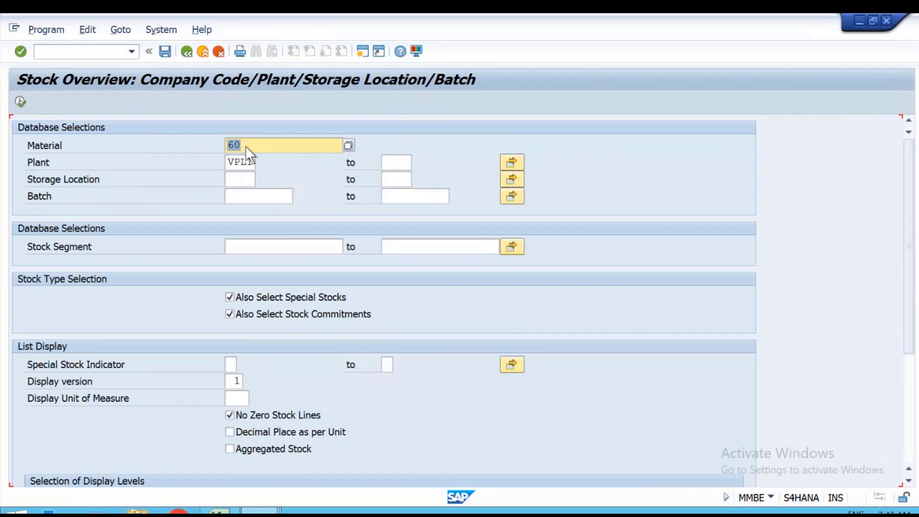
pyautogui.click(245, 146)
pyautogui.press('BackSpace')
pyautogui.write('1')
pyautogui.press('Return')
pyautogui.click(24, 104)
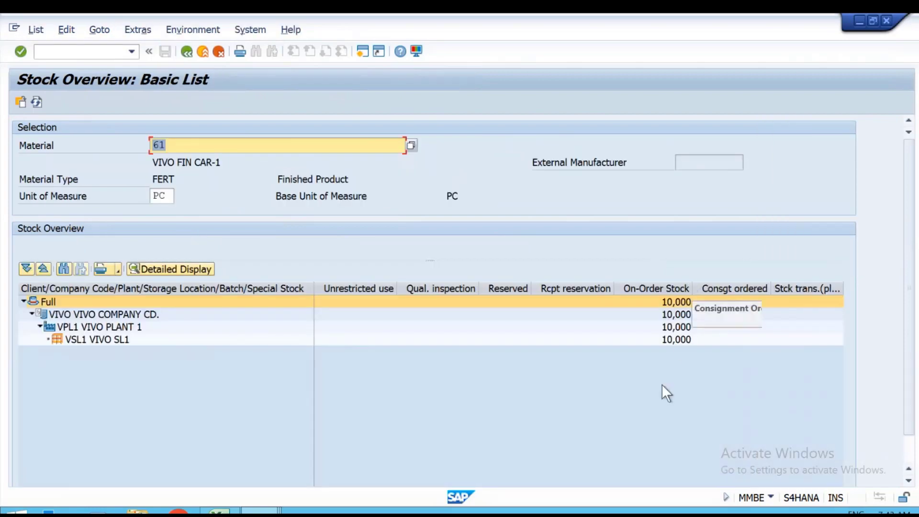
# - Return to the goods receipt session and restart transaction MIGO
pyautogui.hotkey('alt', 'Tab')
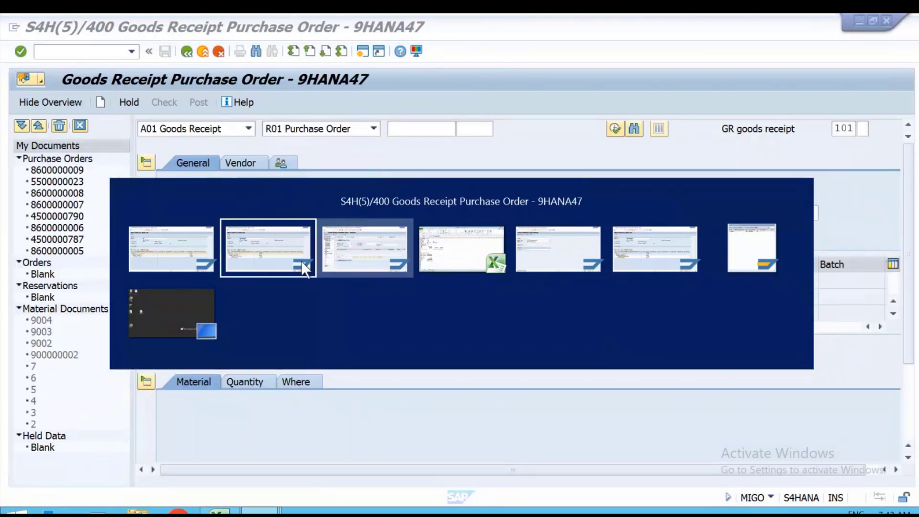
pyautogui.click(370, 248)
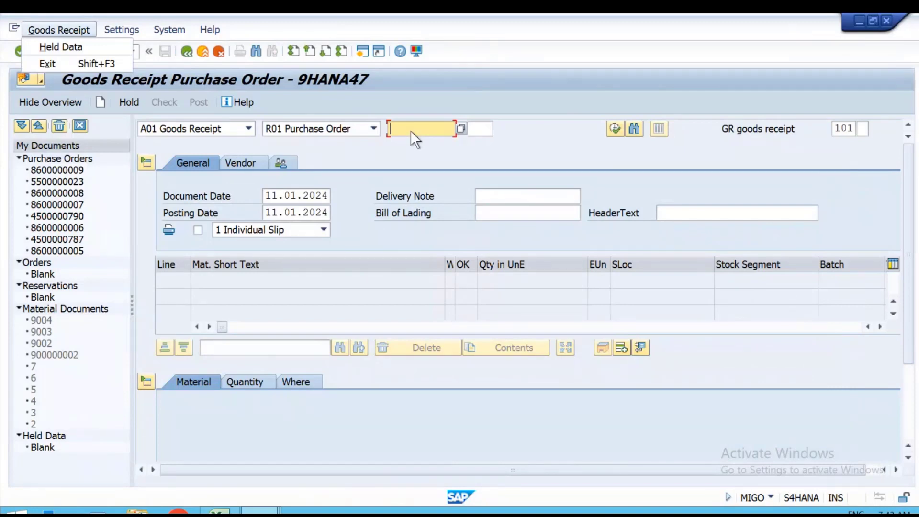
pyautogui.click(173, 64)
pyautogui.click(132, 51)
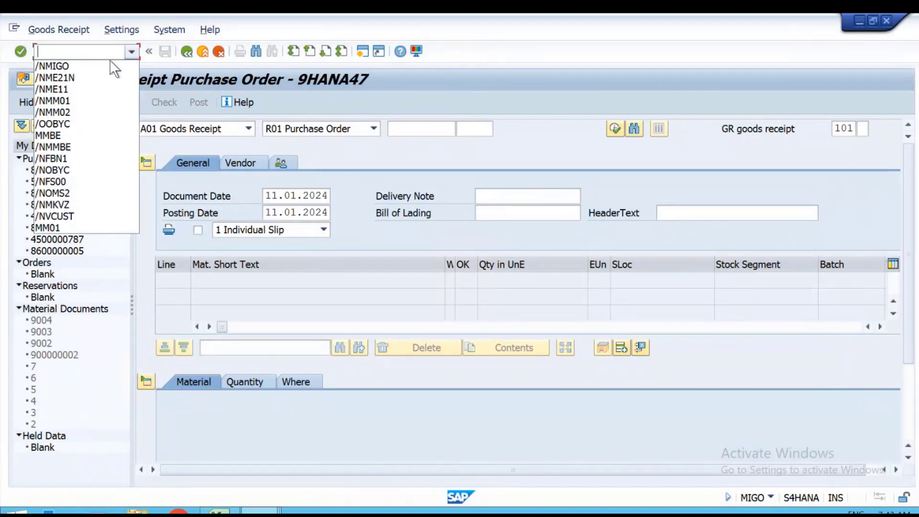
pyautogui.click(94, 66)
pyautogui.press('Return')
# - Load the new purchase order into the goods receipt using its copied number
pyautogui.click(401, 127)
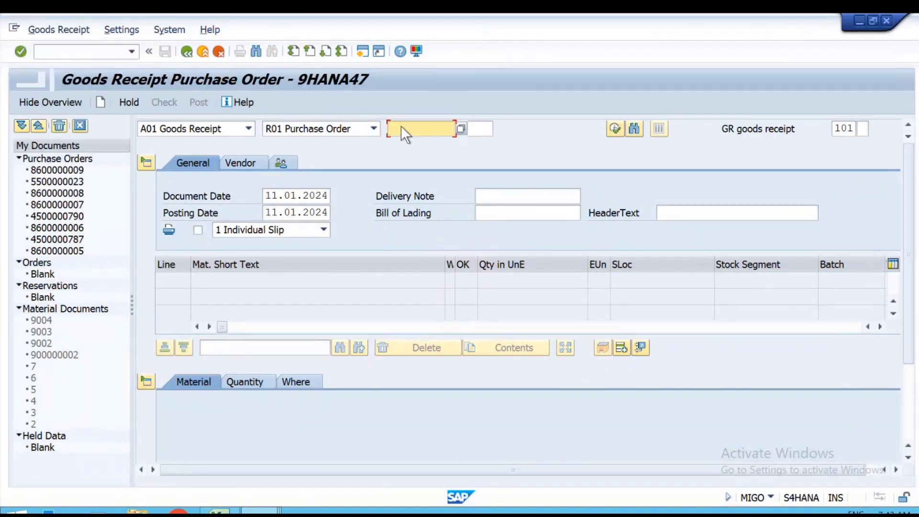
pyautogui.hotkey('ctrl', 'v')
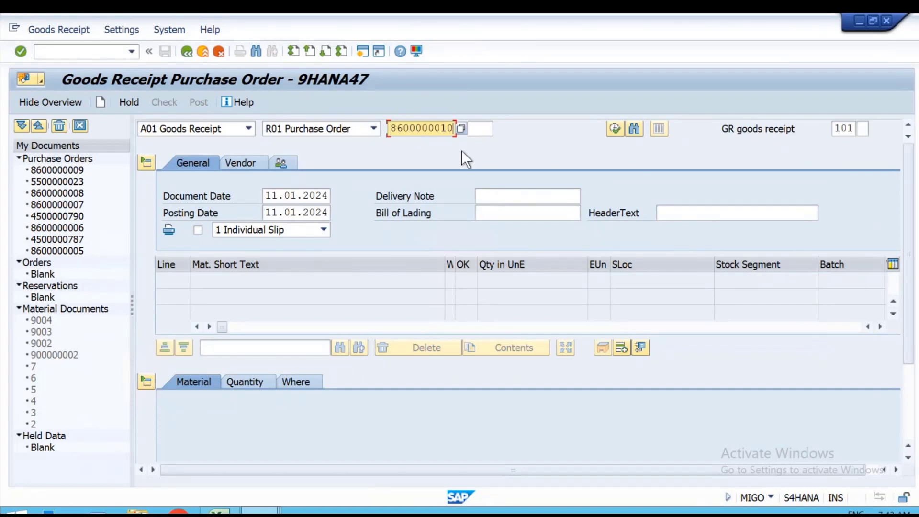
pyautogui.press('Return')
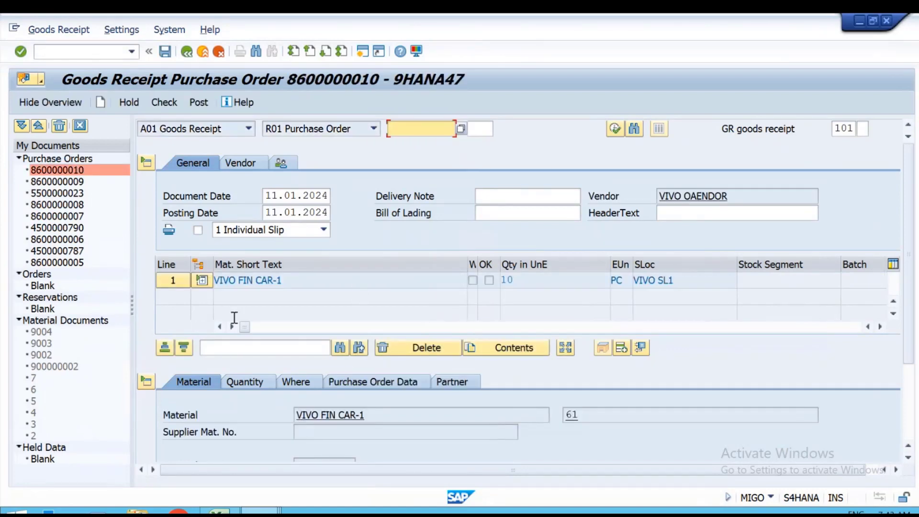
# - Expand the components of the VIVO FIN CAR-1 line, mark the item as OK and try to post the goods receipt
pyautogui.click(202, 280)
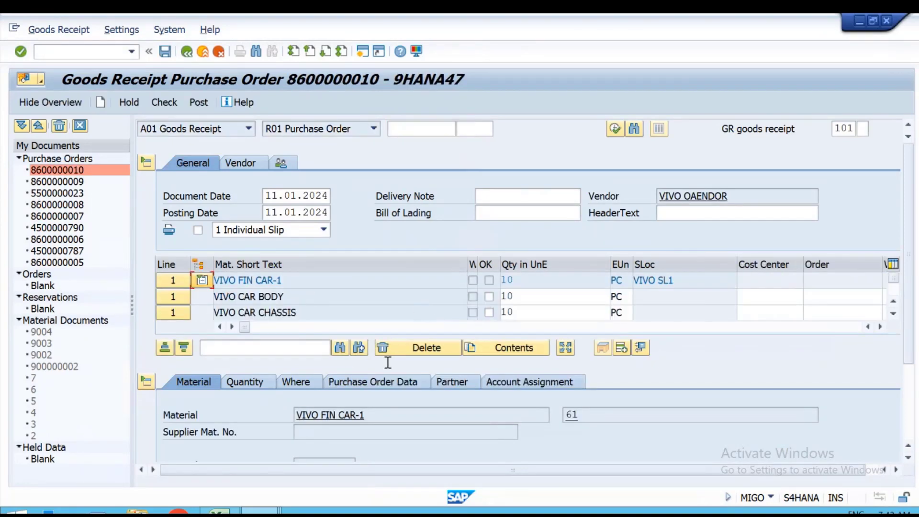
pyautogui.scroll(-3, 387, 363)
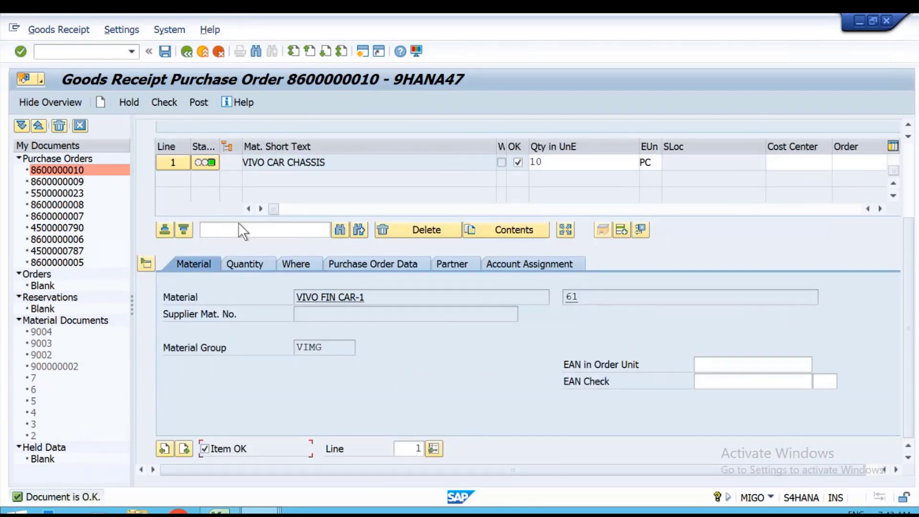
pyautogui.click(200, 102)
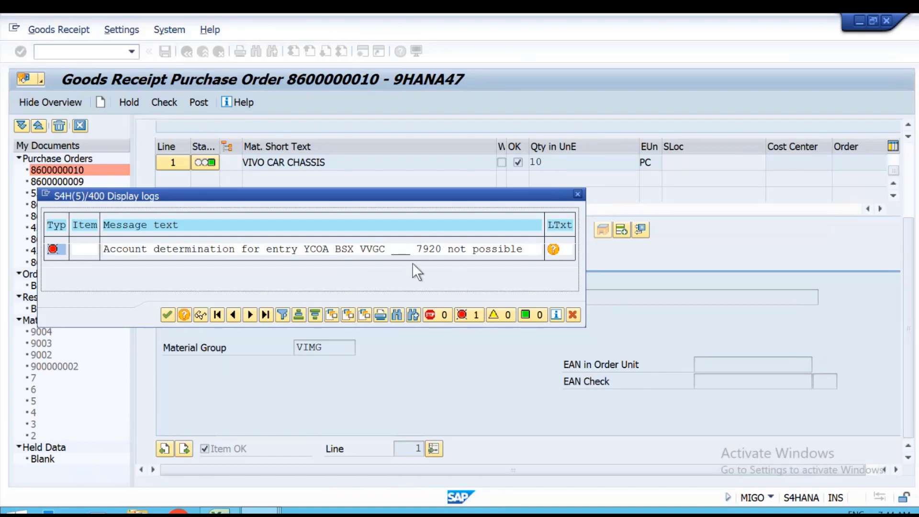
# - Open transaction OBYC in the Create Material session and recheck the account determination error in the goods receipt log
pyautogui.hotkey('alt', 'Tab')
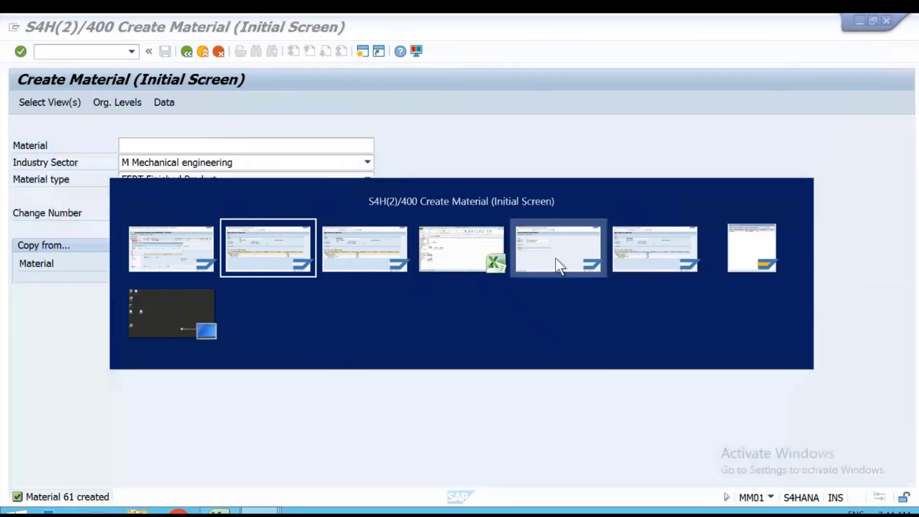
pyautogui.click(559, 264)
pyautogui.click(134, 53)
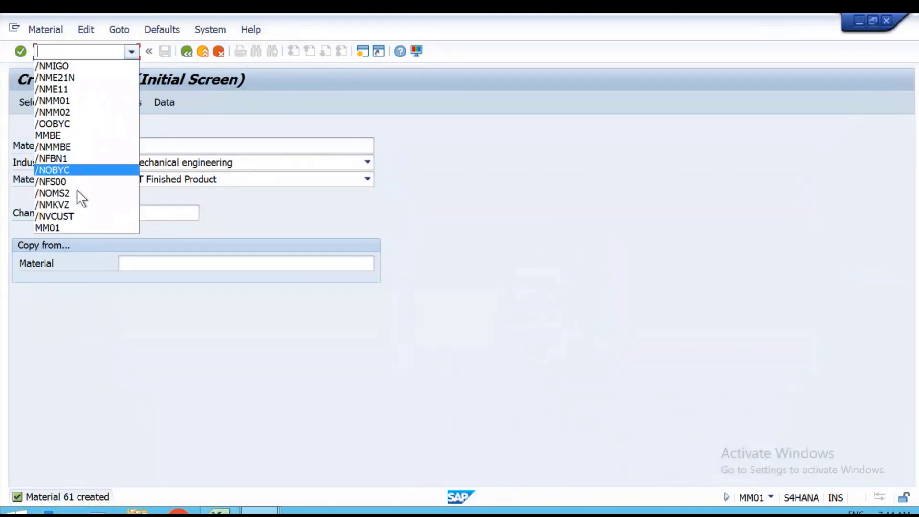
pyautogui.click(74, 171)
pyautogui.press('Return')
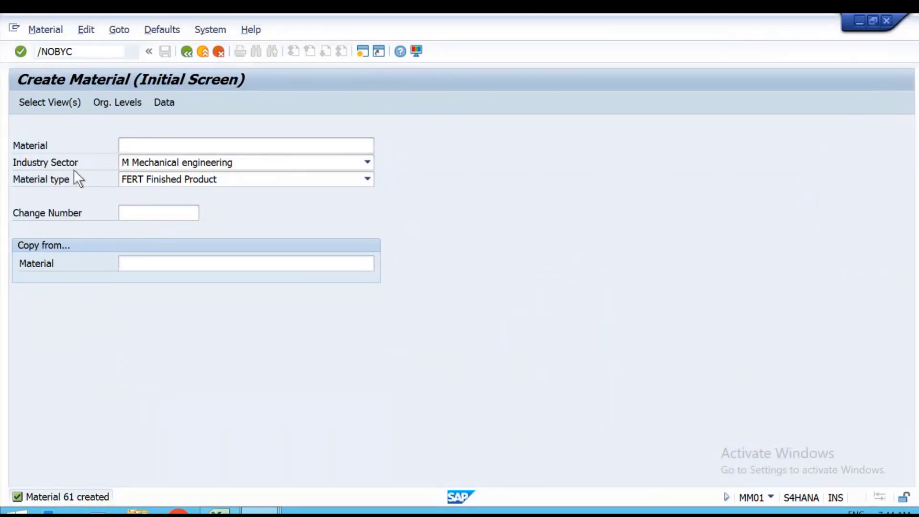
pyautogui.hotkey('alt', 'Tab')
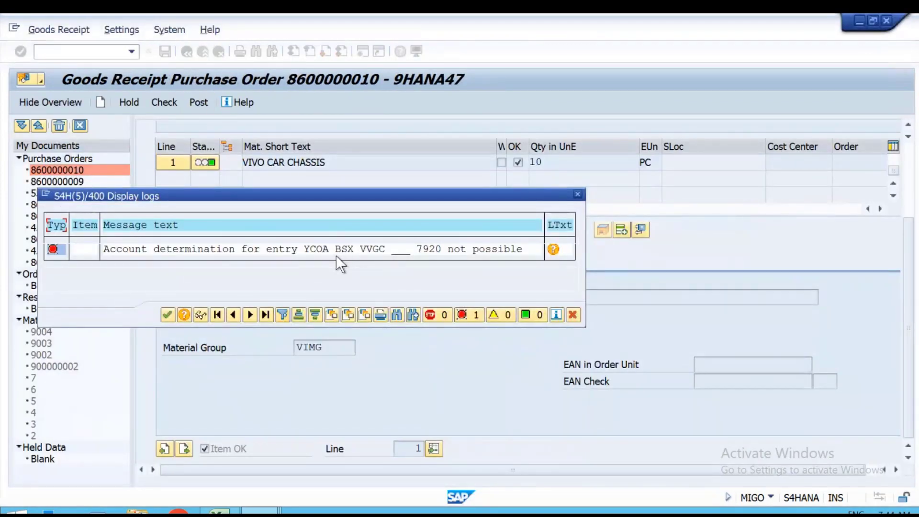
pyautogui.hotkey('alt', 'Tab')
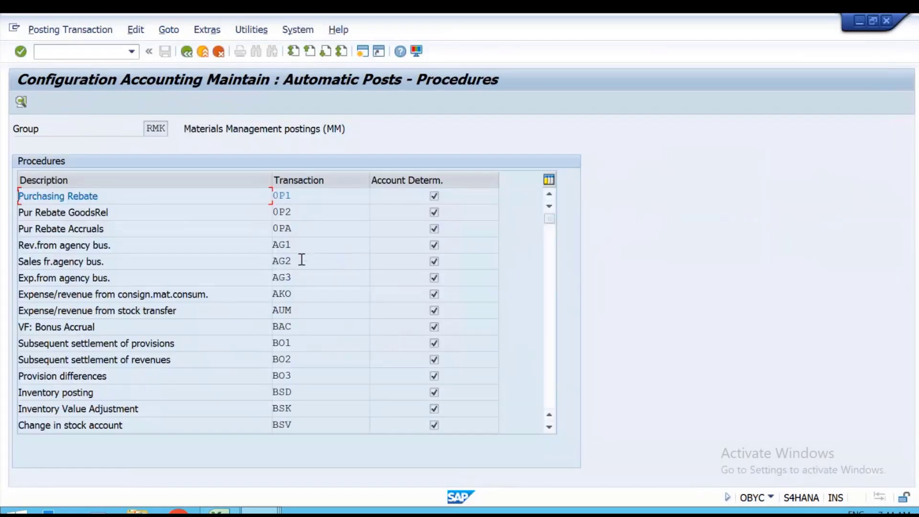
# - Open the inventory posting procedure BSX for chart of accounts YCOA and recheck the error in the goods receipt log
pyautogui.scroll(-2, 295, 386)
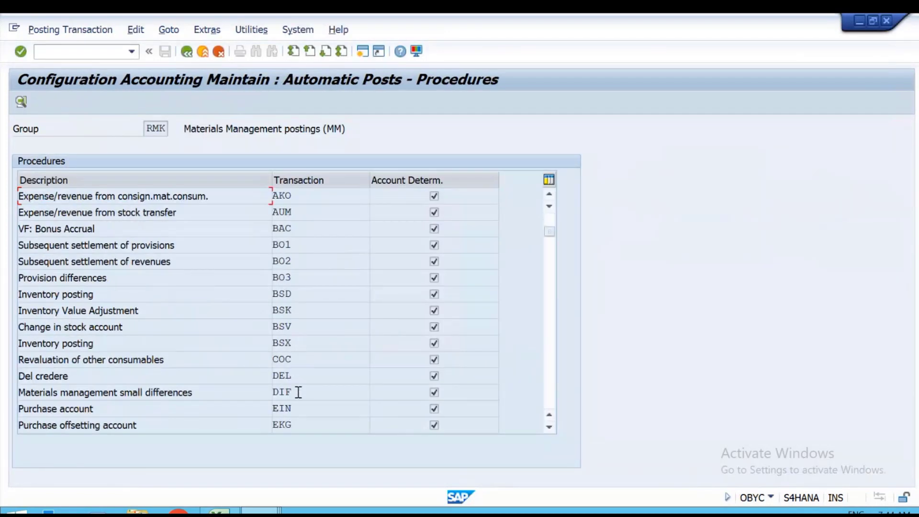
pyautogui.doubleClick(291, 341)
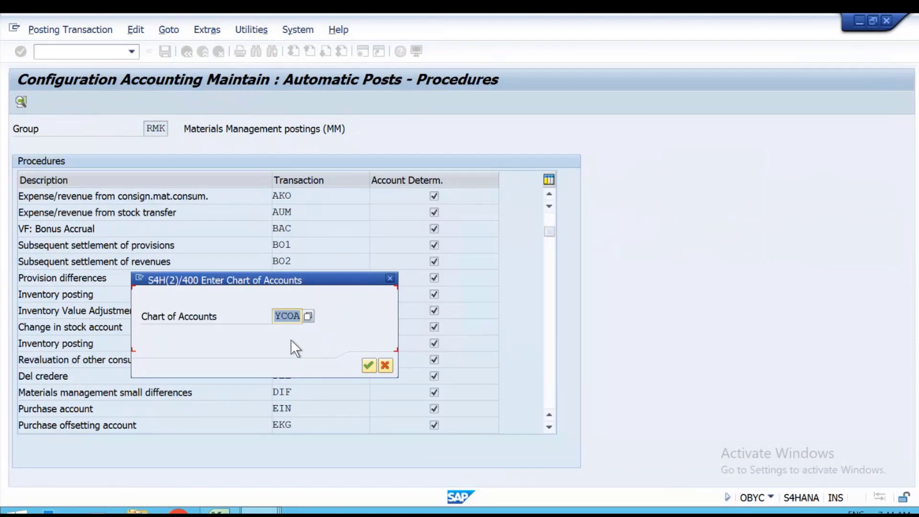
pyautogui.press('Return')
pyautogui.hotkey('alt', 'Tab')
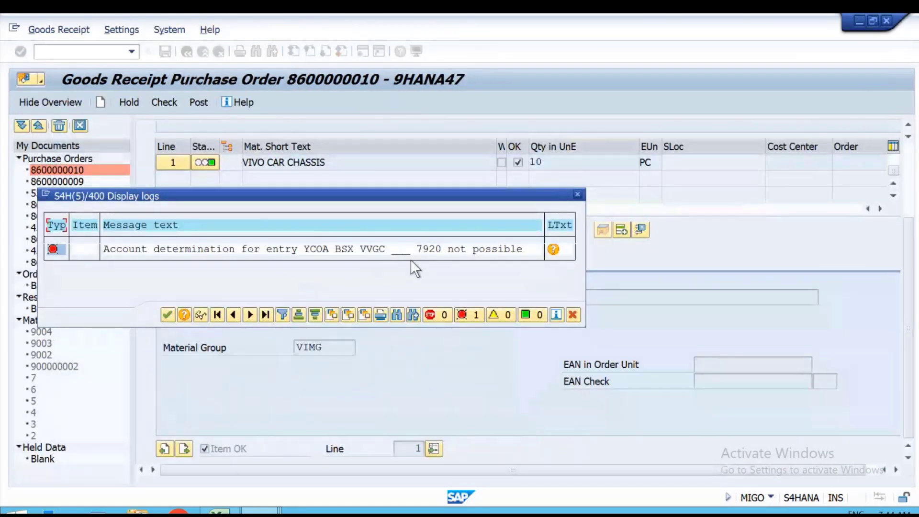
pyautogui.hotkey('alt', 'Tab')
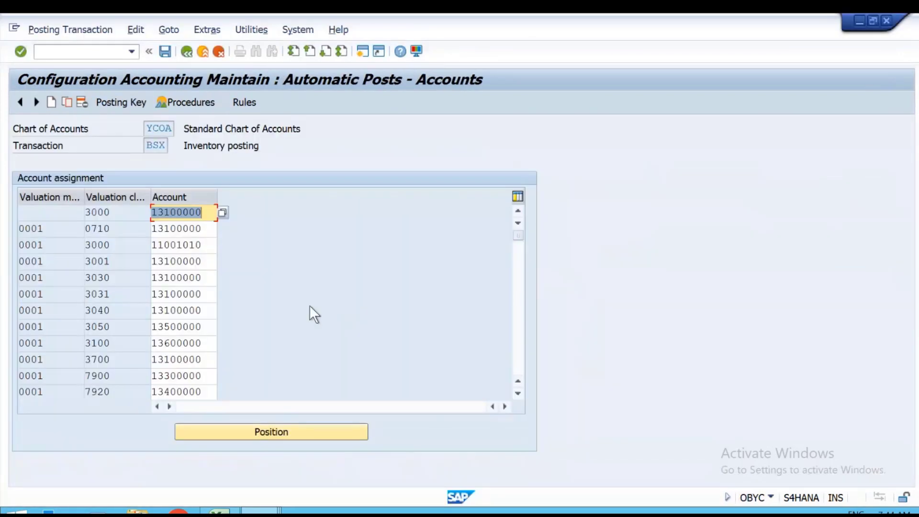
# - Copy the account assignment for valuation class 7920, change the copy's valuation modifier to VVGC and save it
pyautogui.click(112, 392)
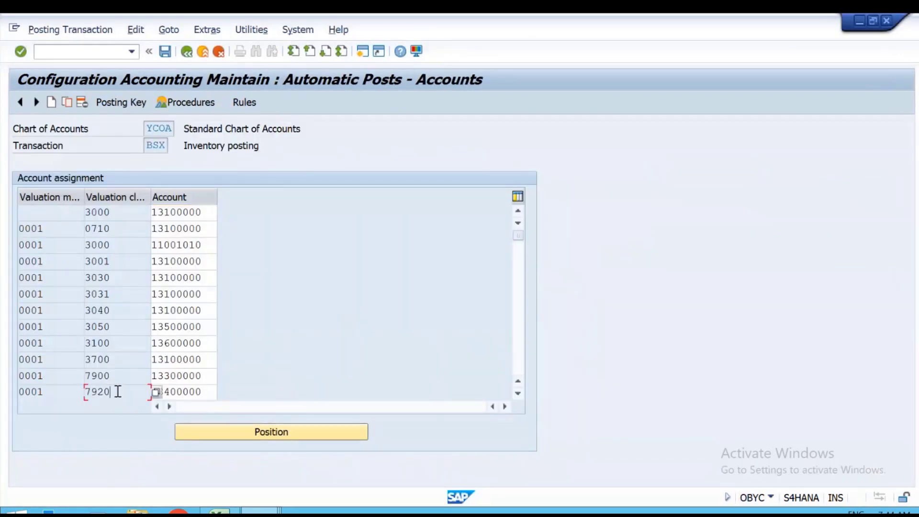
pyautogui.click(70, 102)
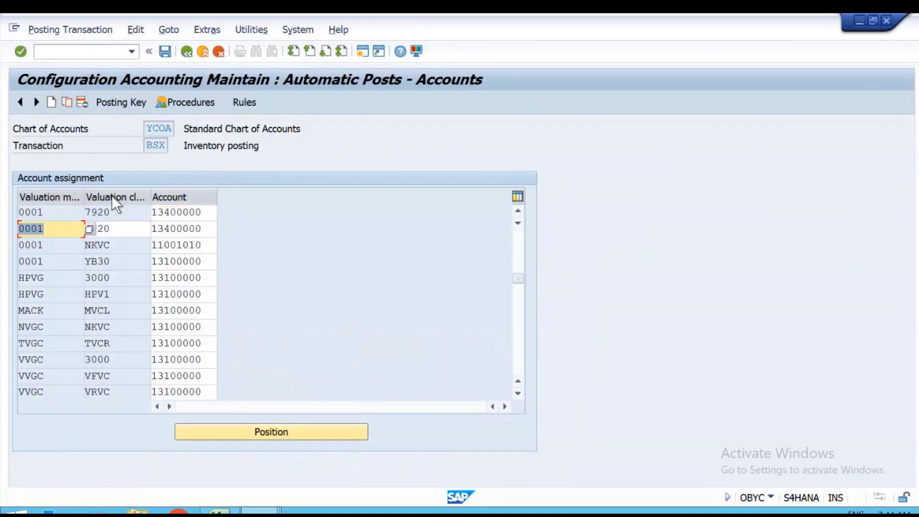
pyautogui.moveTo(122, 229); pyautogui.dragTo(2, 221)
pyautogui.press('Delete')
pyautogui.click(70, 243)
pyautogui.press('Return')
pyautogui.hotkey('ctrl', 's')
pyautogui.press('Return')
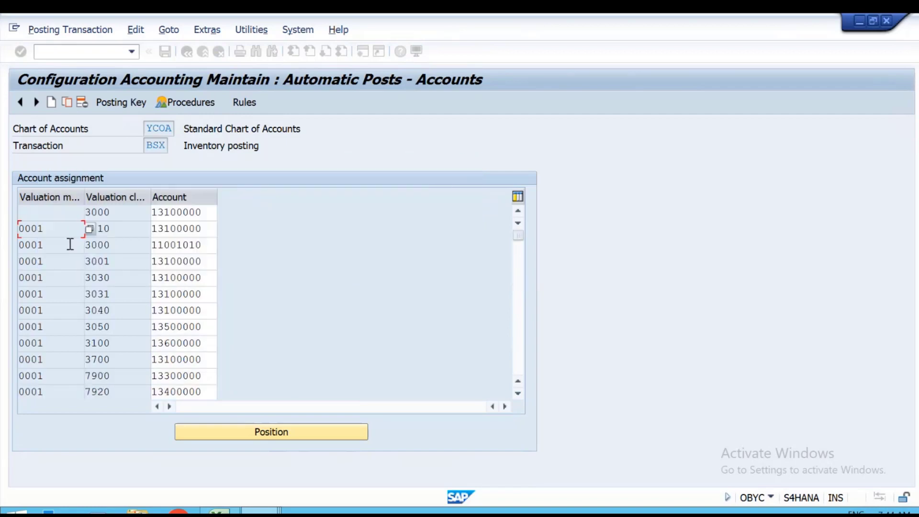
# - Return to the goods receipt session, close the error log and try to post the goods receipt again
pyautogui.hotkey('alt', 'Tab')
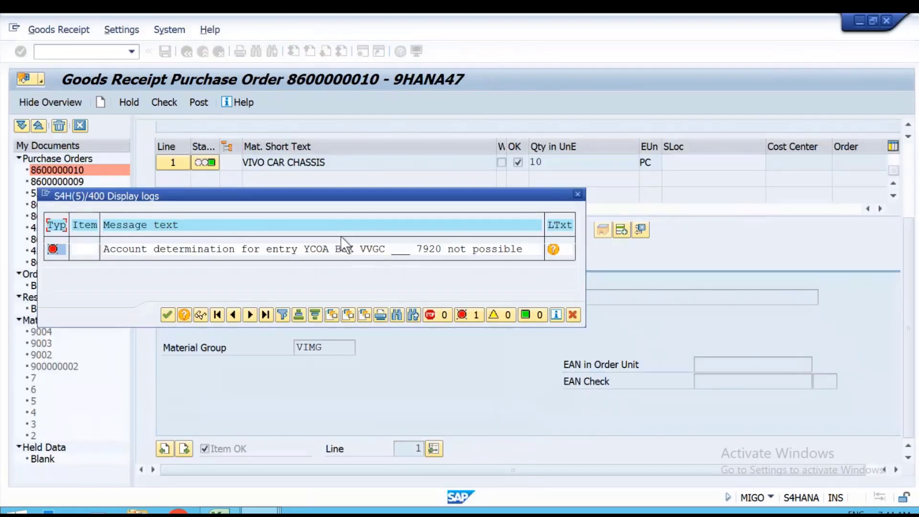
pyautogui.press('Return')
pyautogui.click(205, 101)
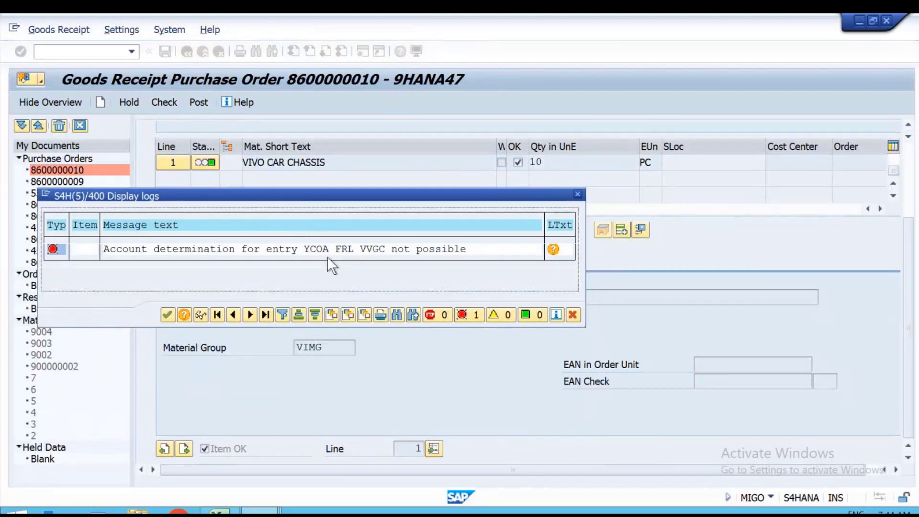
# - Open the external activity procedure FRL in the OBYC session and recheck its valuation modifier in the goods receipt log
pyautogui.hotkey('alt', 'Tab')
pyautogui.click(187, 52)
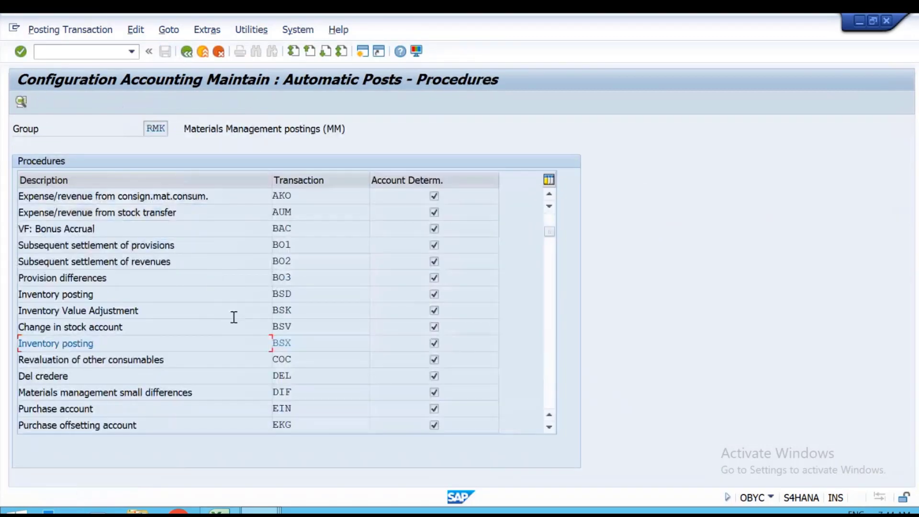
pyautogui.scroll(-3, 301, 359)
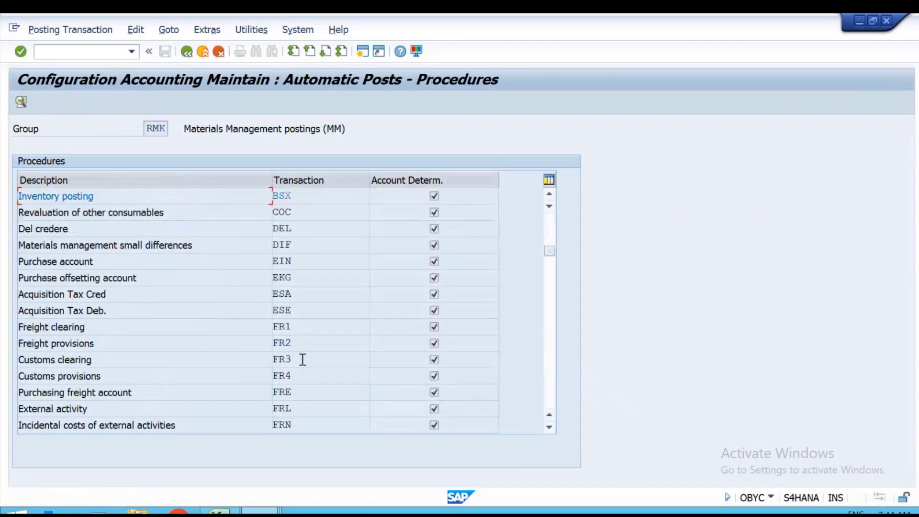
pyautogui.doubleClick(289, 408)
pyautogui.hotkey('alt', 'Tab')
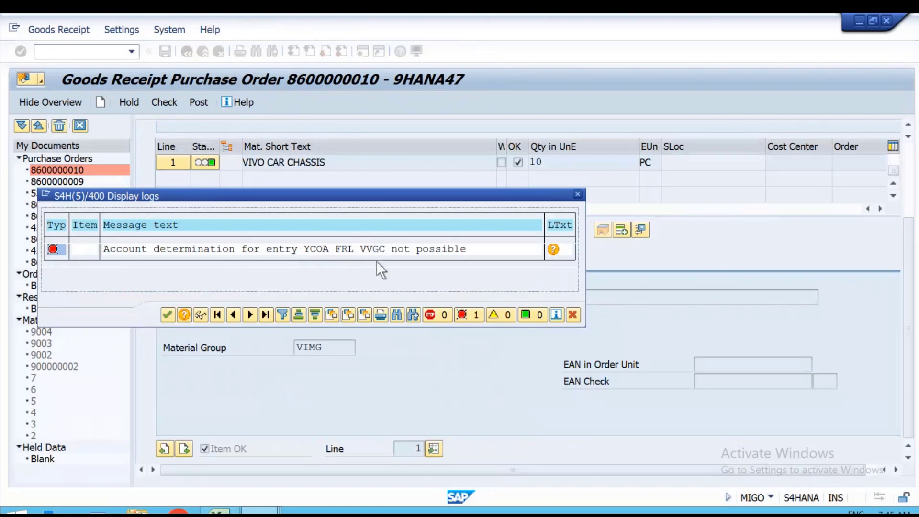
pyautogui.hotkey('alt', 'Tab')
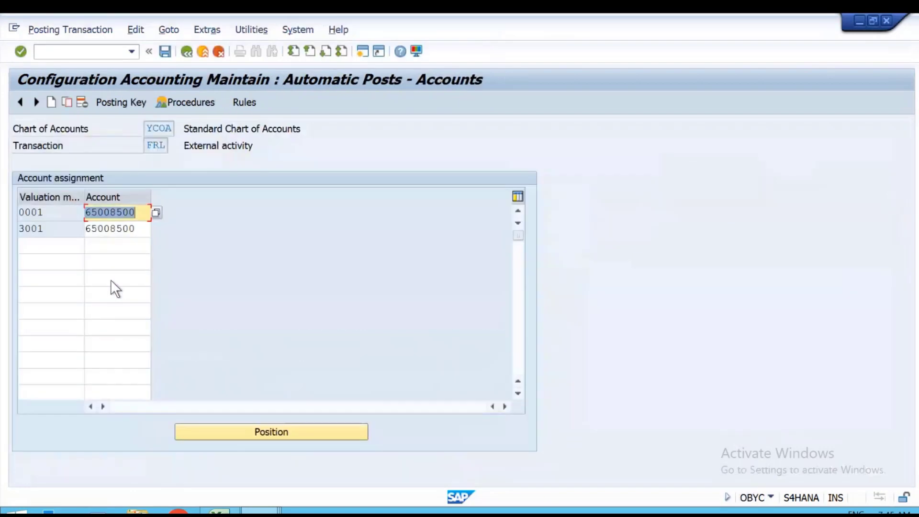
# - Add an FRL account assignment for valuation modifier VVGC with account 65008500 and save it in the VIVO customizing request
pyautogui.click(56, 250)
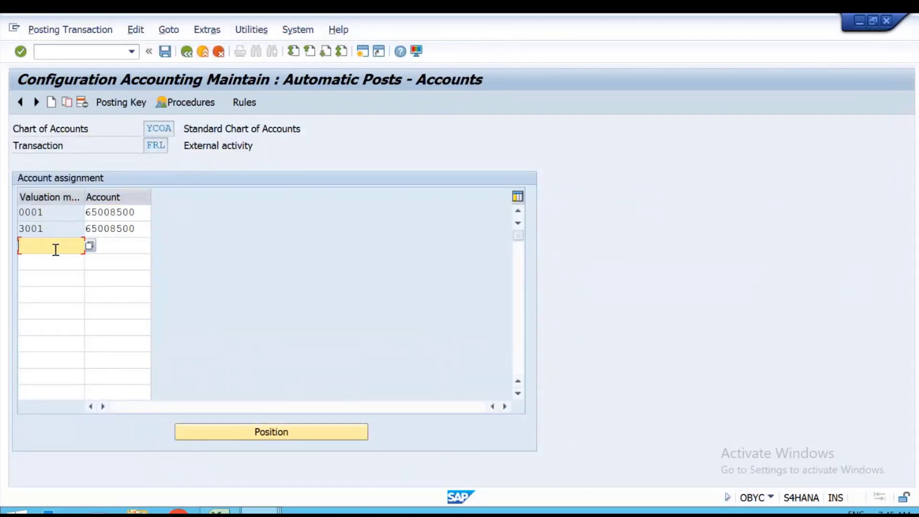
pyautogui.write('VVGC')
pyautogui.click(143, 228)
pyautogui.click(112, 245)
pyautogui.write('65008500')
pyautogui.hotkey('ctrl', 's')
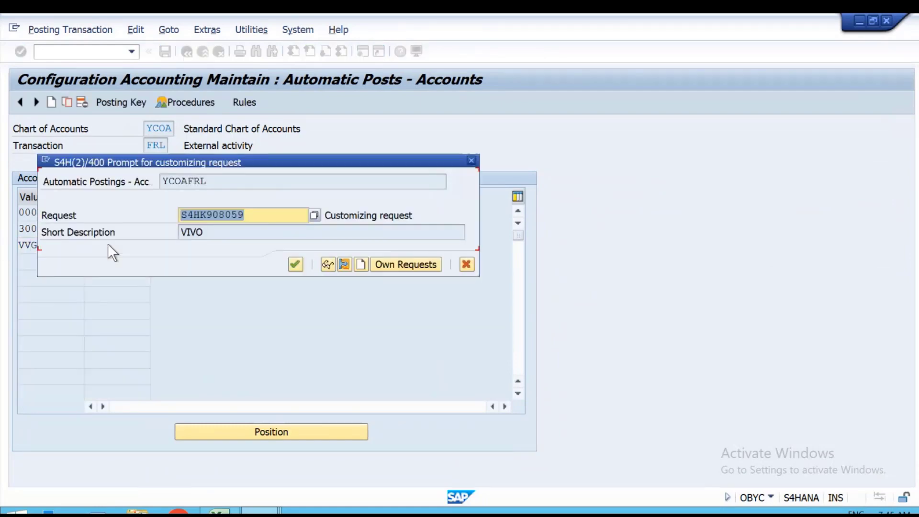
pyautogui.press('Return')
# - Return to the goods receipt session, dismiss the error log and post the goods receipt for VIVO FIN CAR-1
pyautogui.hotkey('alt', 'Tab')
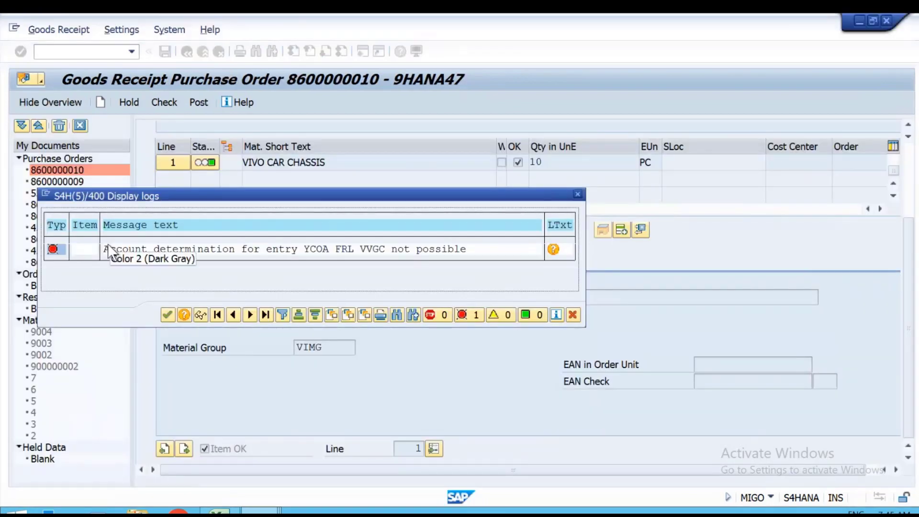
pyautogui.press('Escape')
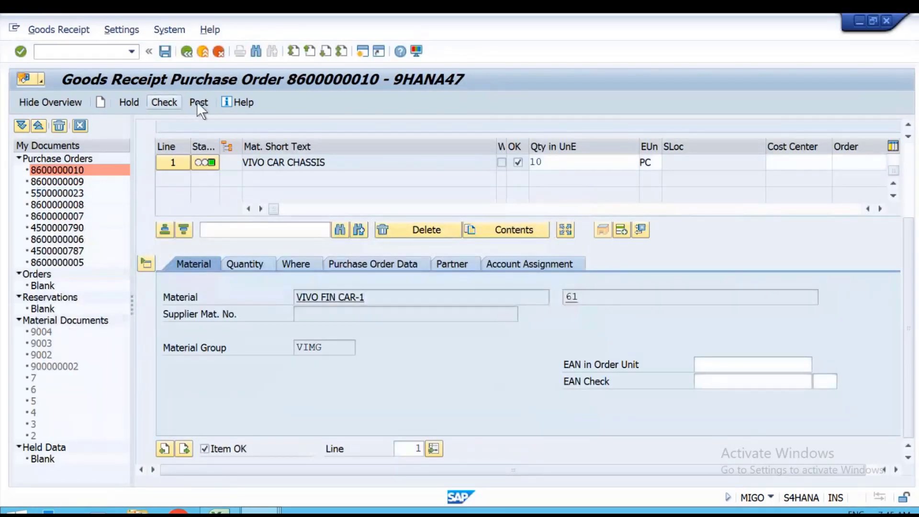
pyautogui.click(199, 102)
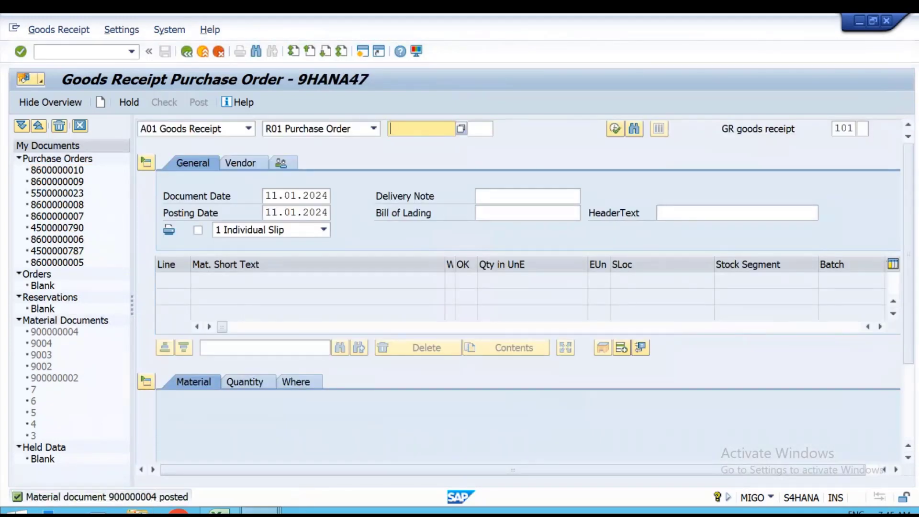
# - Refresh the stock overviews of VIVO CAR BODY and VIVO CAR CHASSIS to check the stock provided to the vendor
pyautogui.moveTo(260, 512)
pyautogui.click(240, 455)
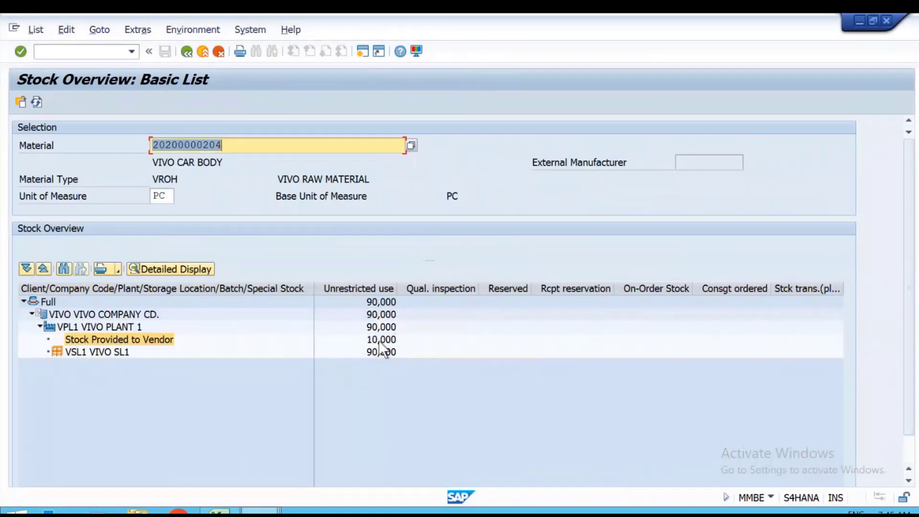
pyautogui.click(36, 103)
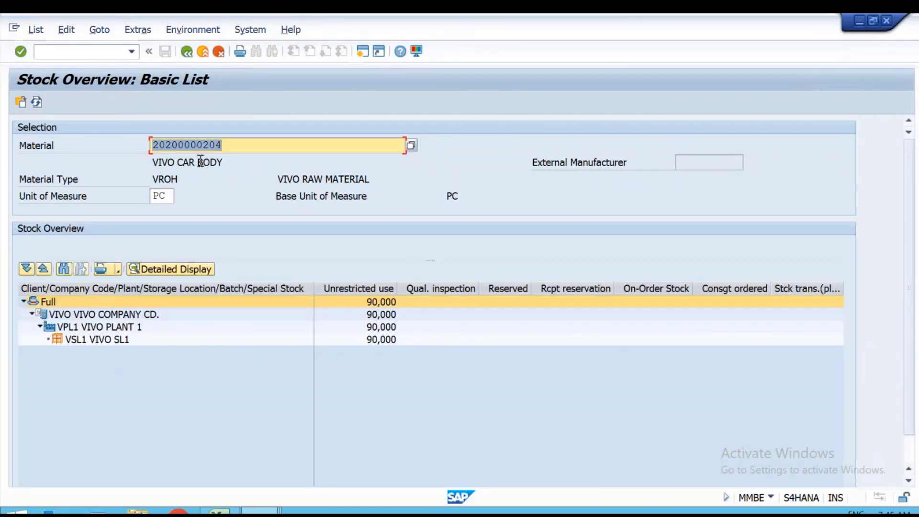
pyautogui.hotkey('alt', 'Tab')
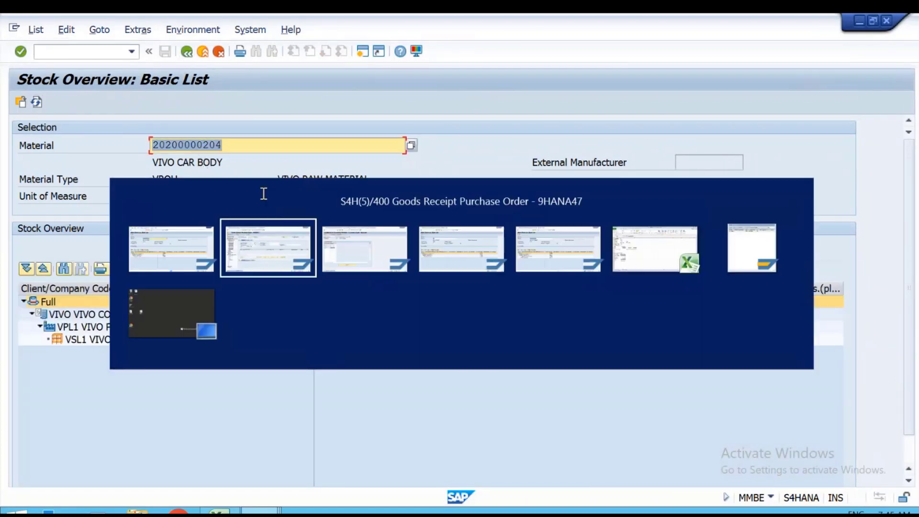
pyautogui.click(548, 260)
pyautogui.click(35, 100)
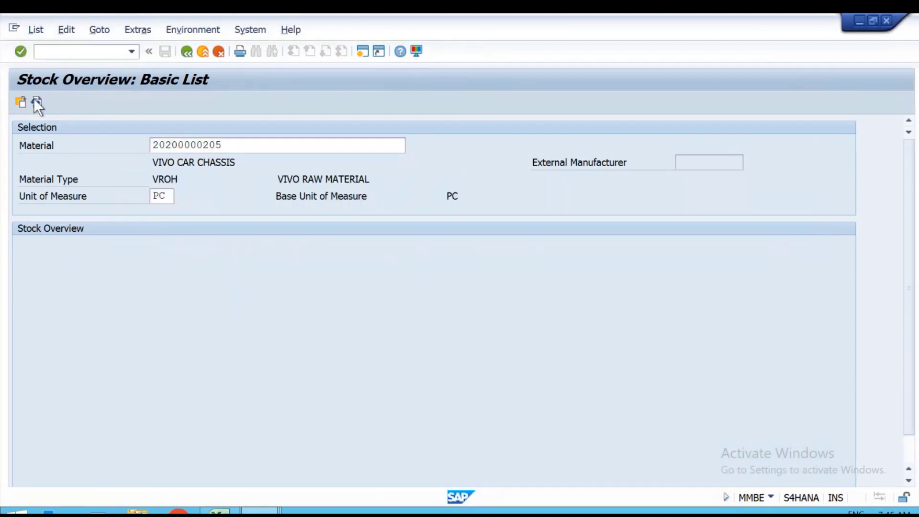
# - Refresh the stock overview of material 61 to check its unrestricted and on-order stock, and return to the VIVO CAR CHASSIS overview
pyautogui.hotkey('alt', 'Tab')
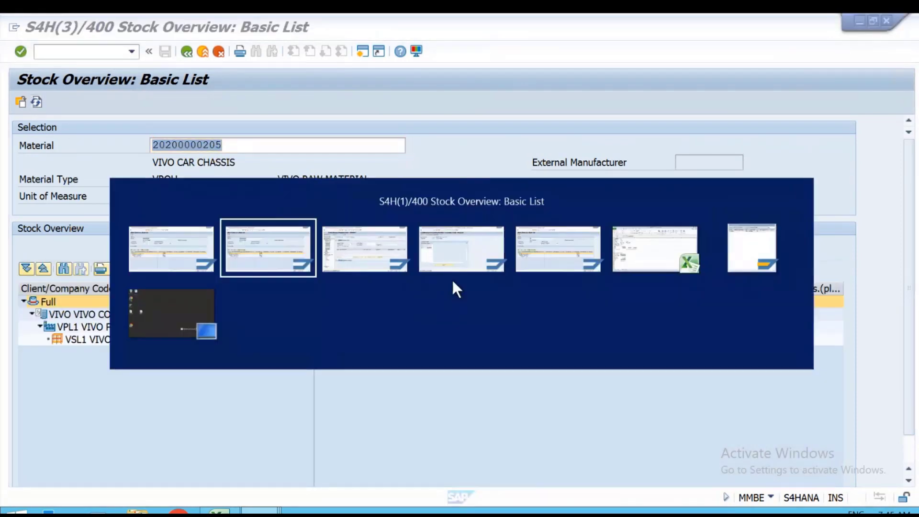
pyautogui.click(557, 254)
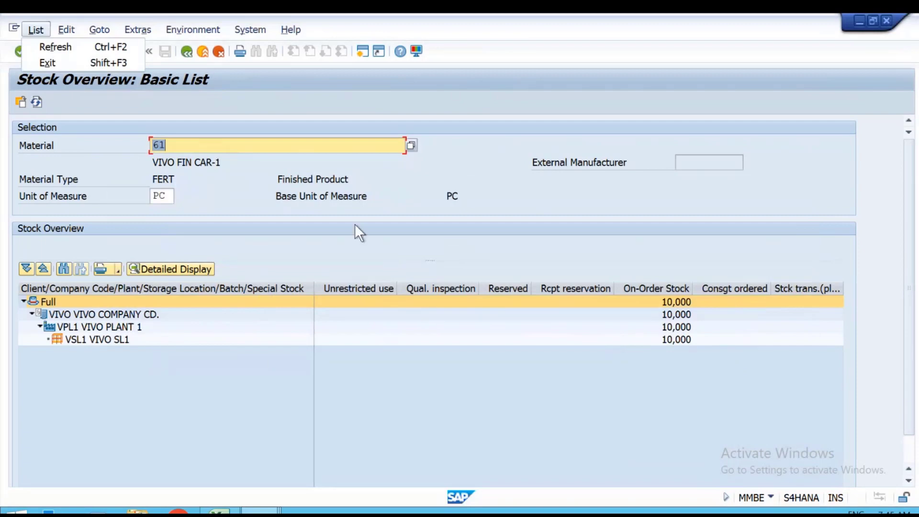
pyautogui.click(35, 102)
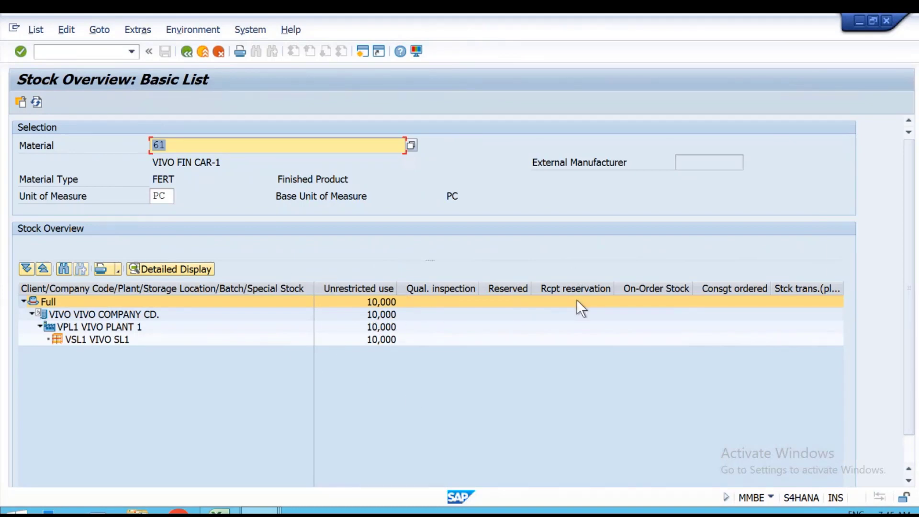
pyautogui.hotkey('alt', 'Tab')
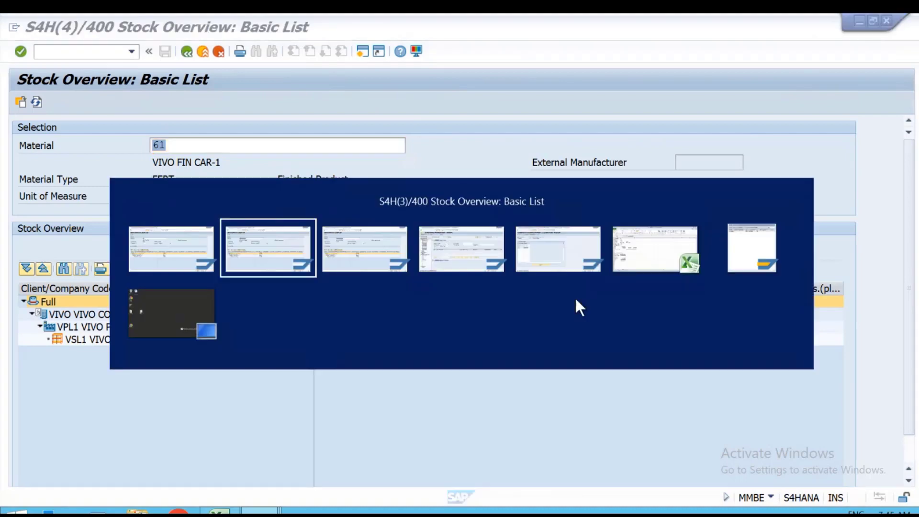
pyautogui.click(277, 246)
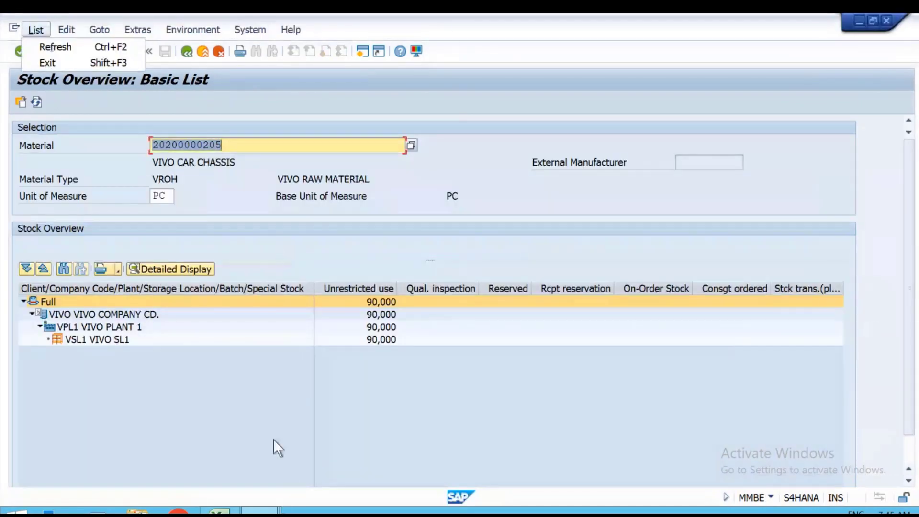
pyautogui.moveTo(544, 25)
pyautogui.click(743, 25)
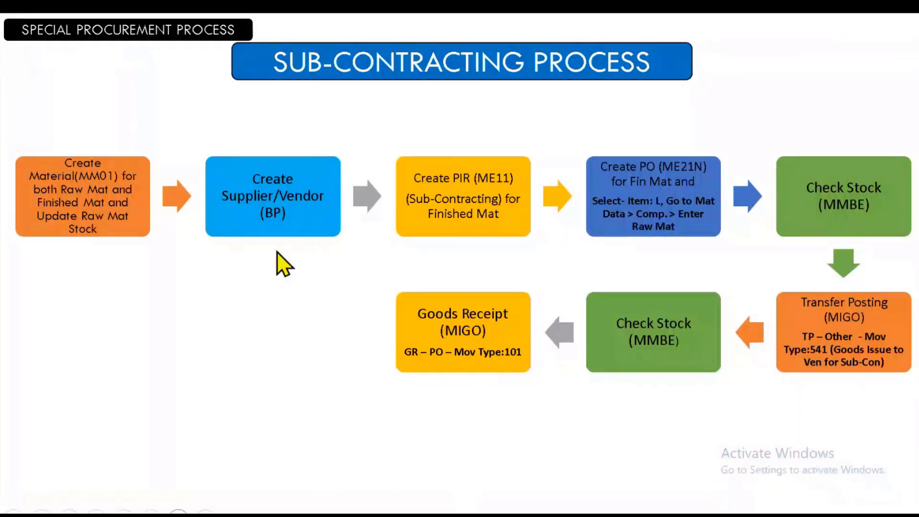
pyautogui.click(256, 335)
pyautogui.click(257, 335)
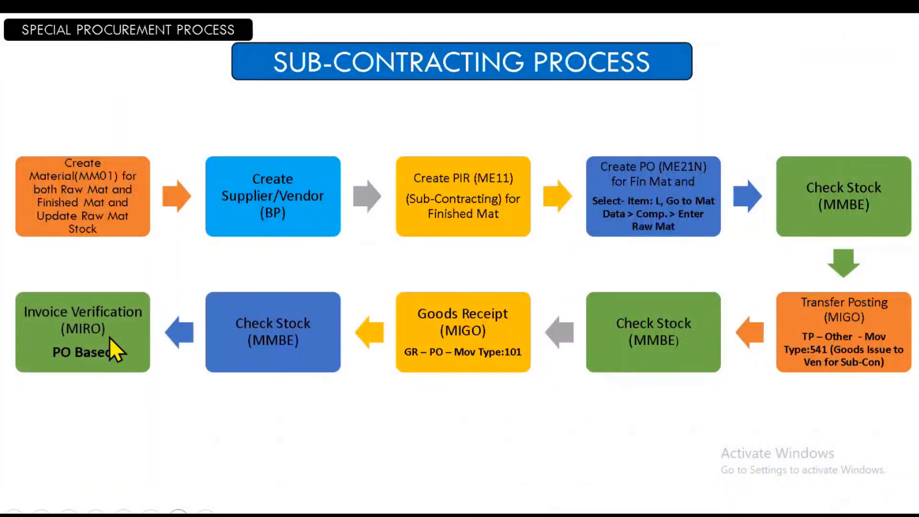
# - Return to the SAP stock overview session and start the incoming invoice transaction MIRO
pyautogui.hotkey('alt', 'Tab')
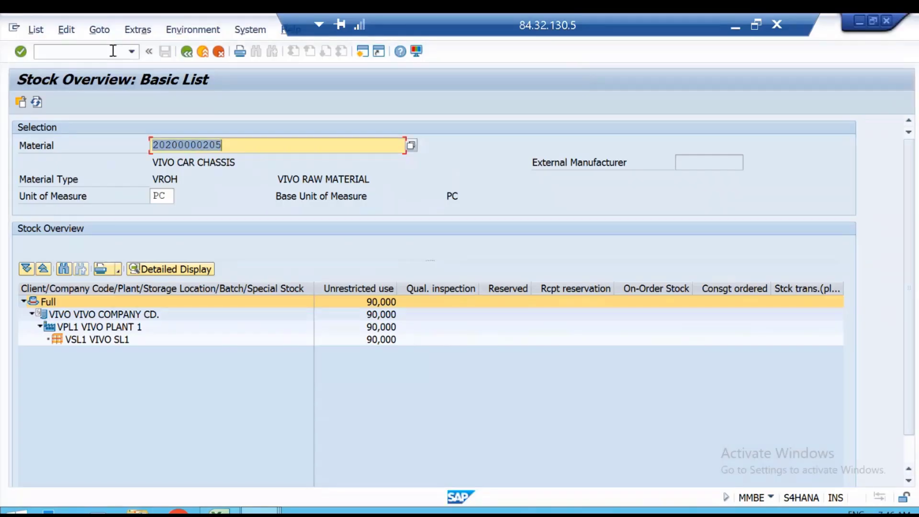
pyautogui.click(113, 50)
pyautogui.write('/NMIRO')
pyautogui.press('Return')
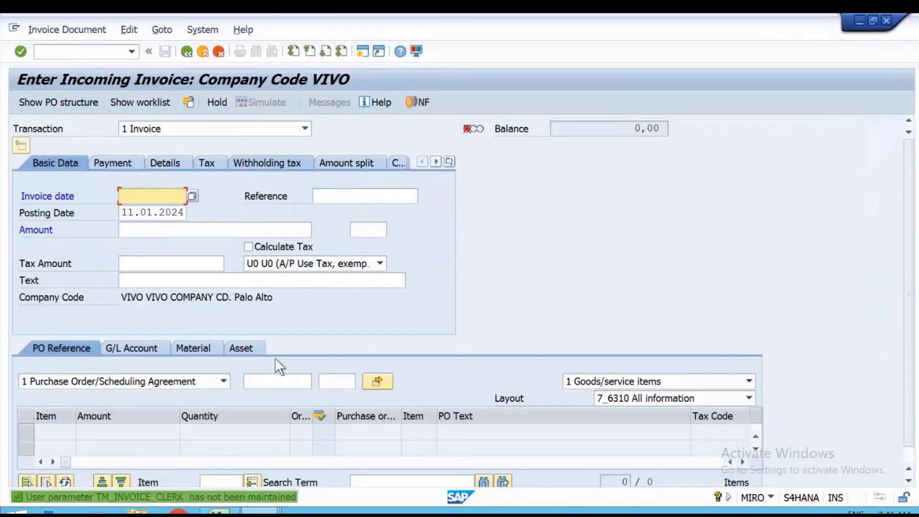
# - Reference the invoice to the purchase order number copied from the IM_SESSION workbook and set the invoice date to 11.01.2024
pyautogui.click(272, 382)
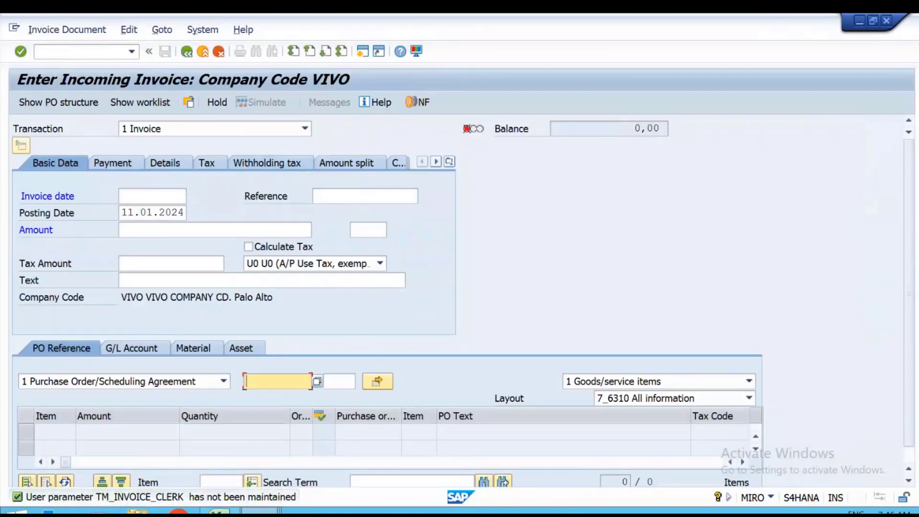
pyautogui.click(221, 512)
pyautogui.hotkey('ctrl', 'c')
pyautogui.hotkey('ctrl', 'v')
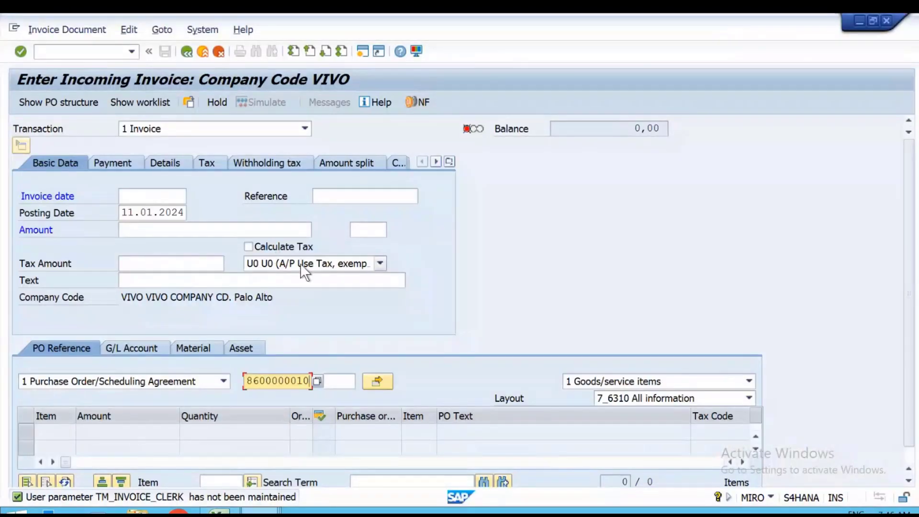
pyautogui.click(300, 263)
pyautogui.click(187, 384)
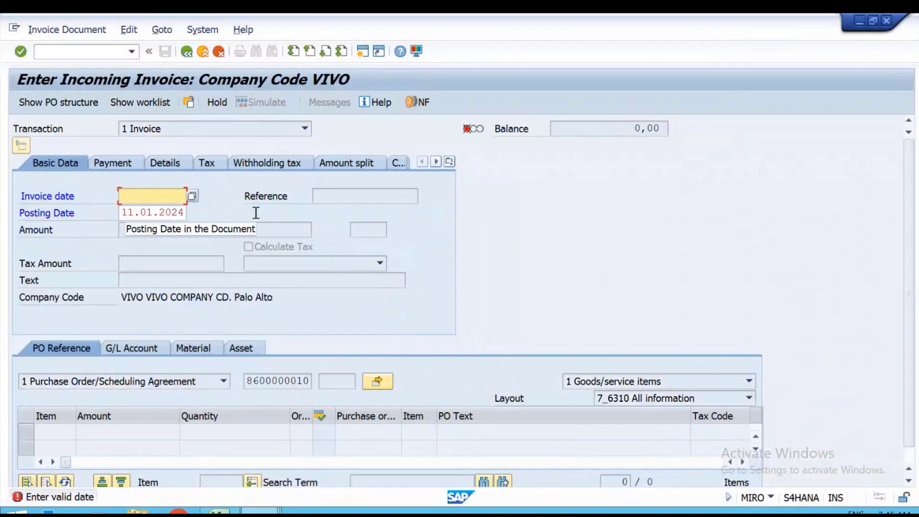
pyautogui.press('Tab')
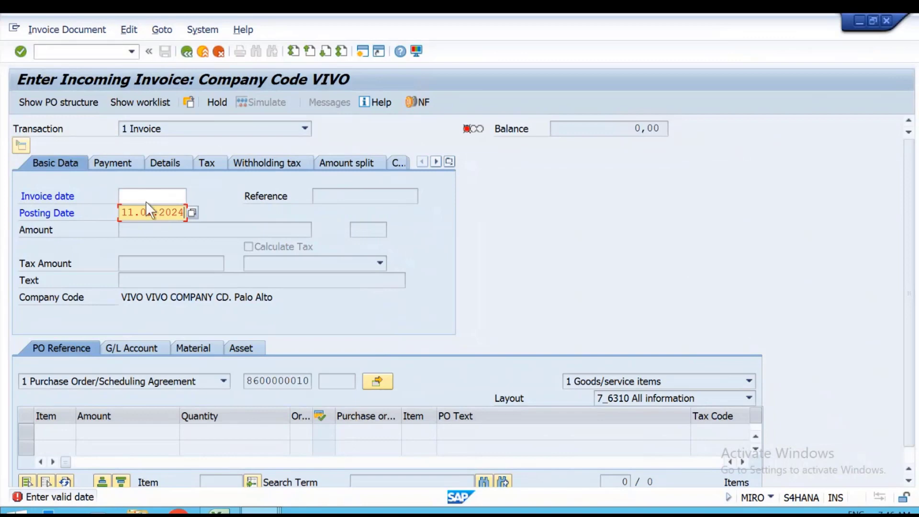
pyautogui.click(145, 197)
pyautogui.write('11.01.2024')
pyautogui.press('Return')
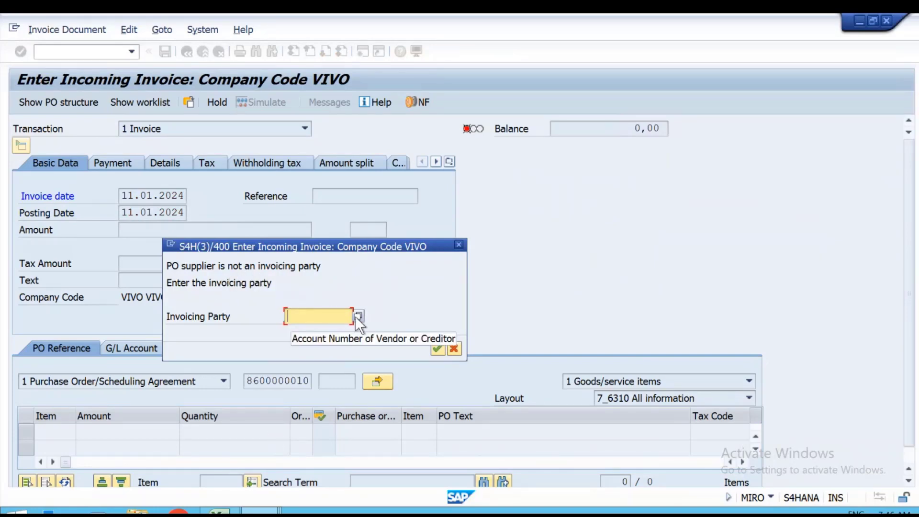
# - Try to assign the subcontracting vendor number from the IM_SESSION workbook as the invoicing party
pyautogui.click(233, 513)
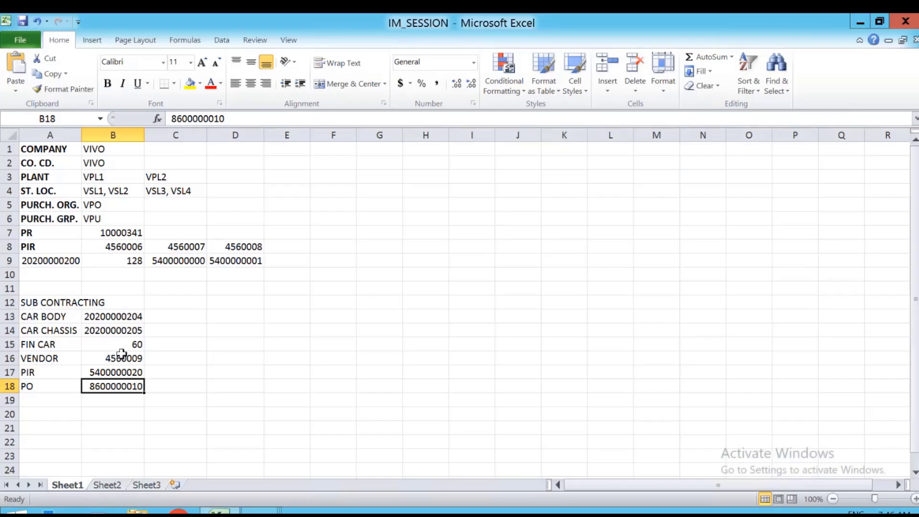
pyautogui.click(120, 358)
pyautogui.hotkey('ctrl', 'c')
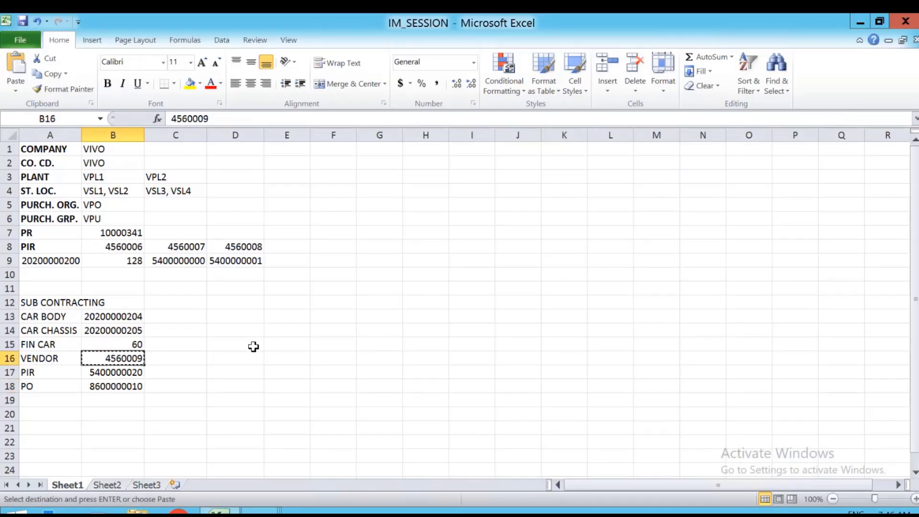
pyautogui.hotkey('alt', 'Tab')
pyautogui.hotkey('ctrl', 'v')
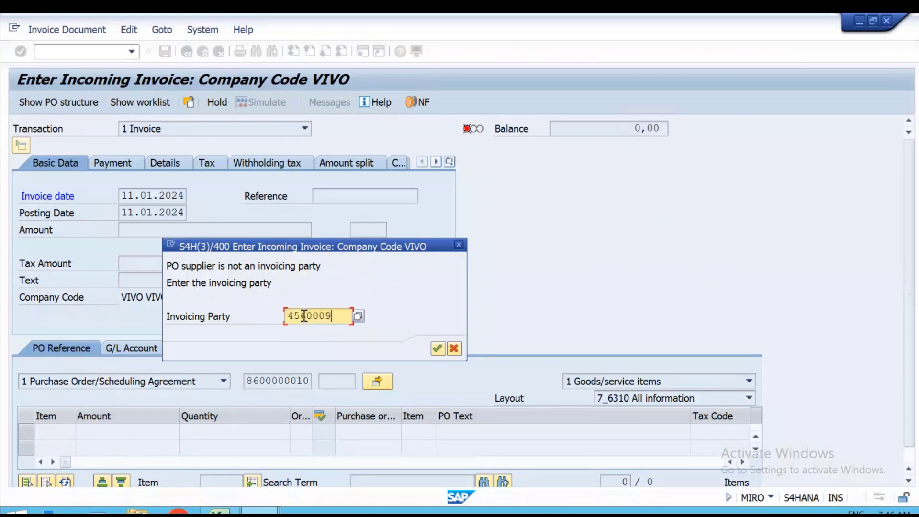
pyautogui.press('Return')
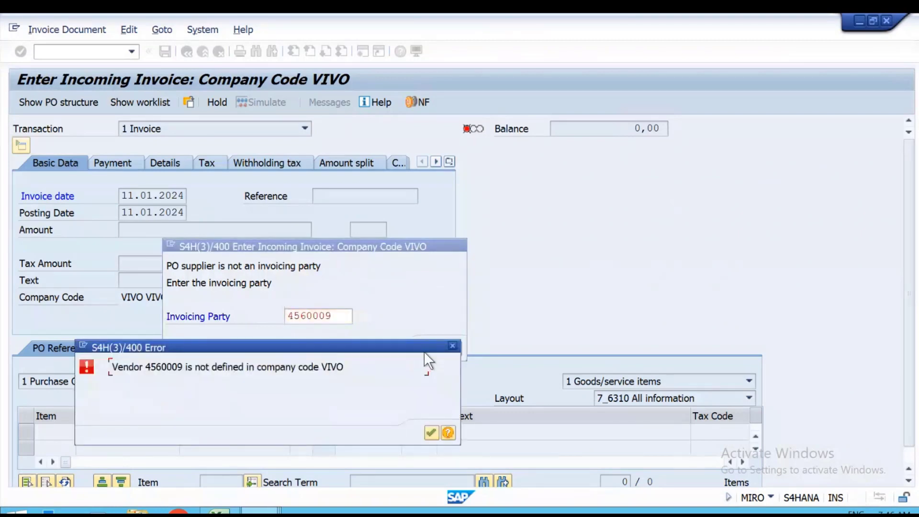
pyautogui.click(453, 345)
pyautogui.moveTo(328, 247); pyautogui.dragTo(460, 228)
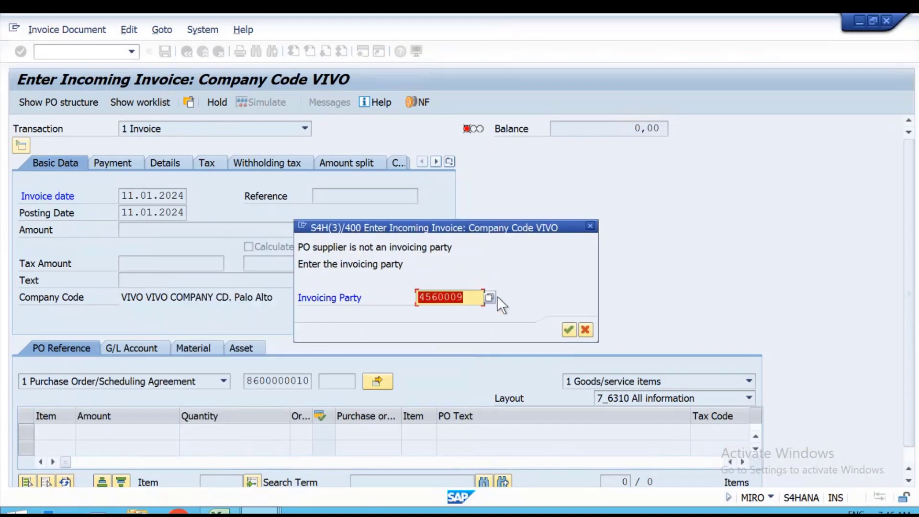
pyautogui.click(585, 328)
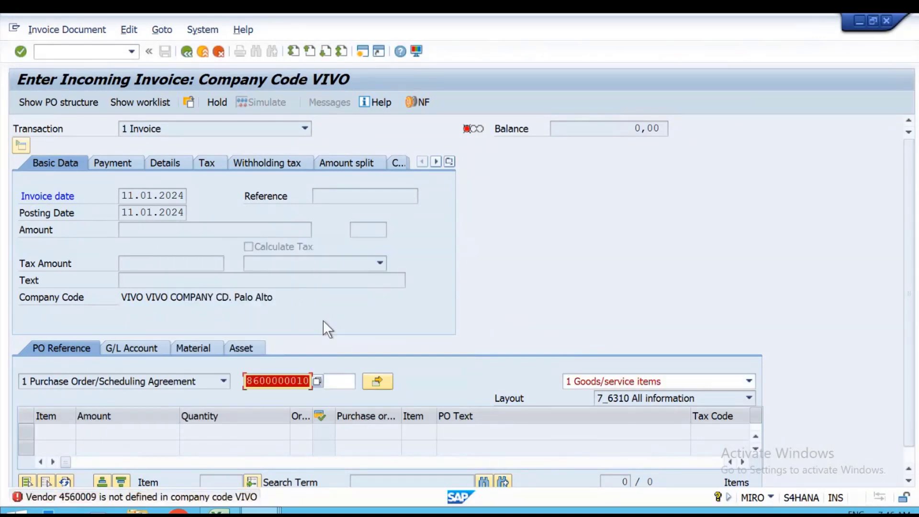
# - Search the US suppliers of company code VIVO and assign VIVO VENDOR-2 as the invoicing party
pyautogui.press('Return')
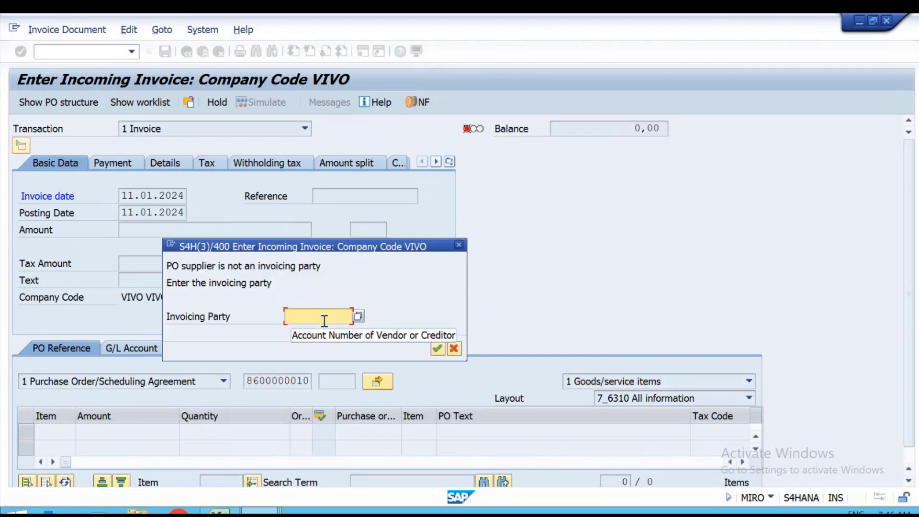
pyautogui.click(359, 316)
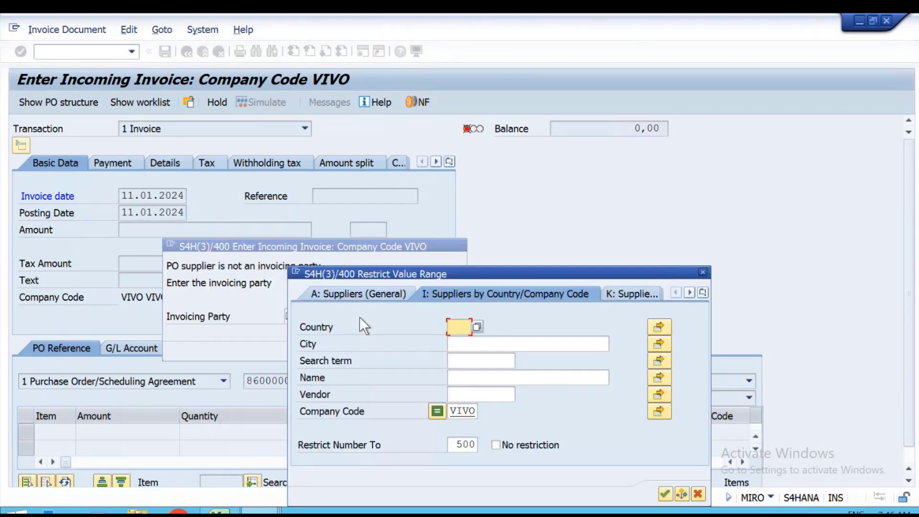
pyautogui.write('US')
pyautogui.press('Return')
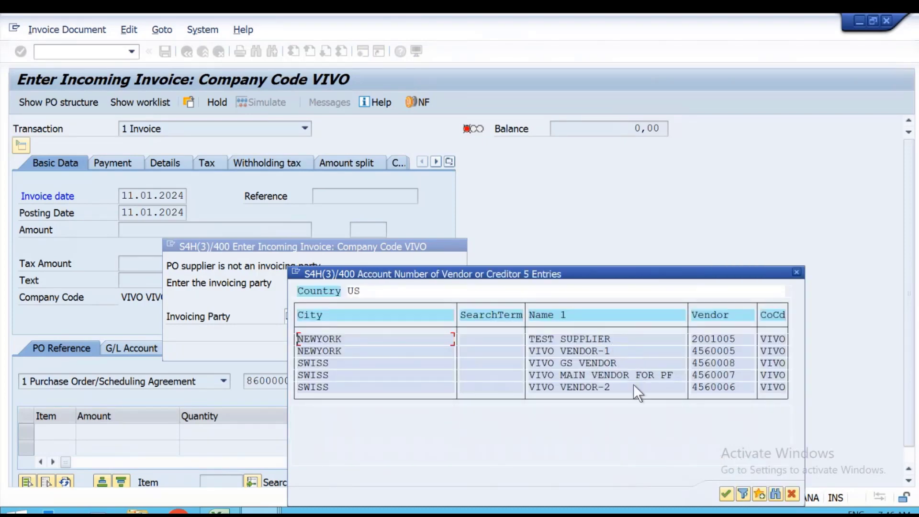
pyautogui.doubleClick(616, 385)
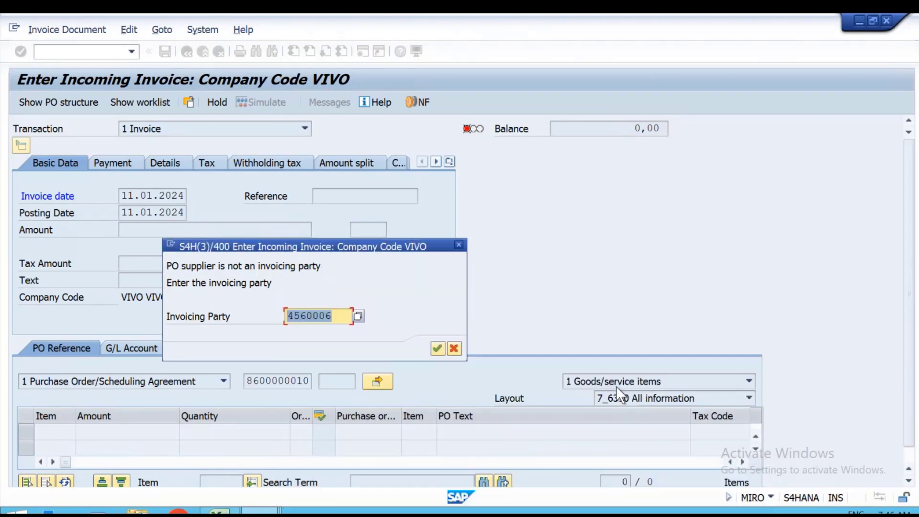
pyautogui.press('Return')
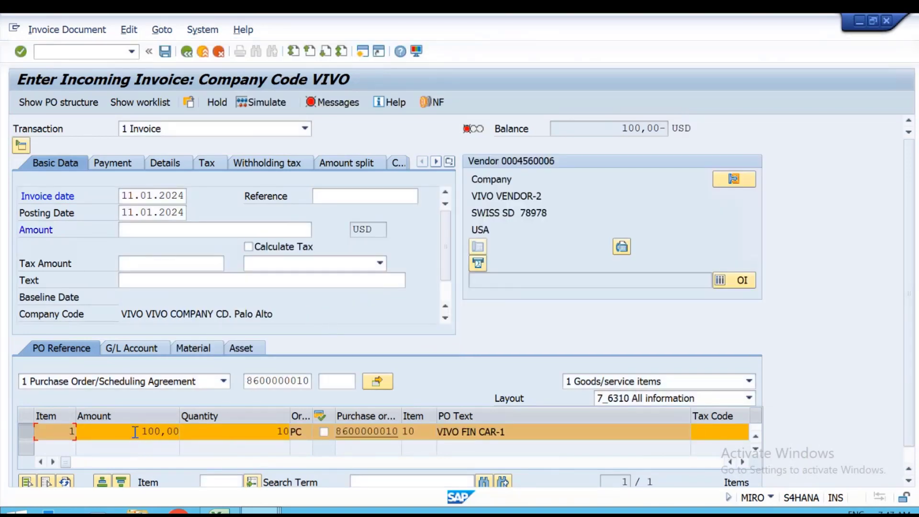
# - Set the invoice amount to 100 USD to match the VIVO FIN CAR-1 item
pyautogui.click(178, 431)
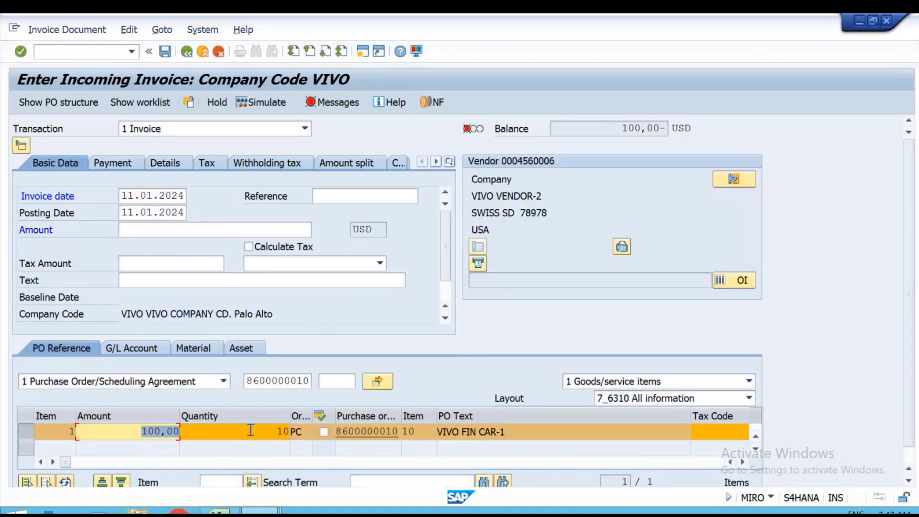
pyautogui.click(249, 230)
pyautogui.write('100')
pyautogui.press('Return')
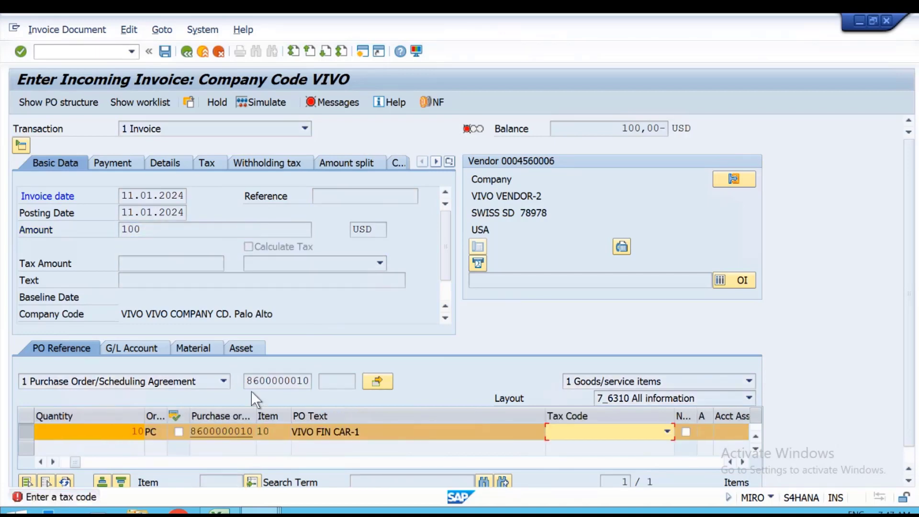
# - Assign tax code I0 (A/P Sales Tax, exempt) and jurisdiction code AK00000000 to the VIVO FIN CAR-1 item
pyautogui.click(668, 432)
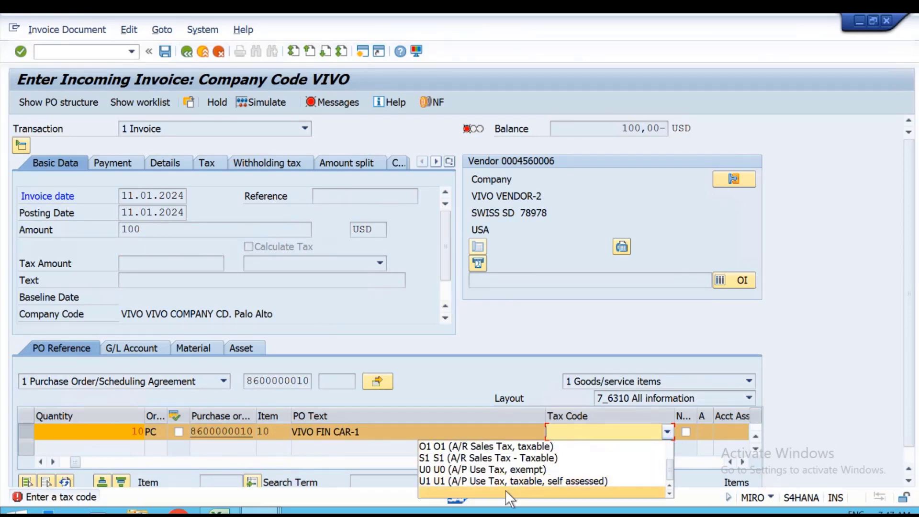
pyautogui.click(505, 492)
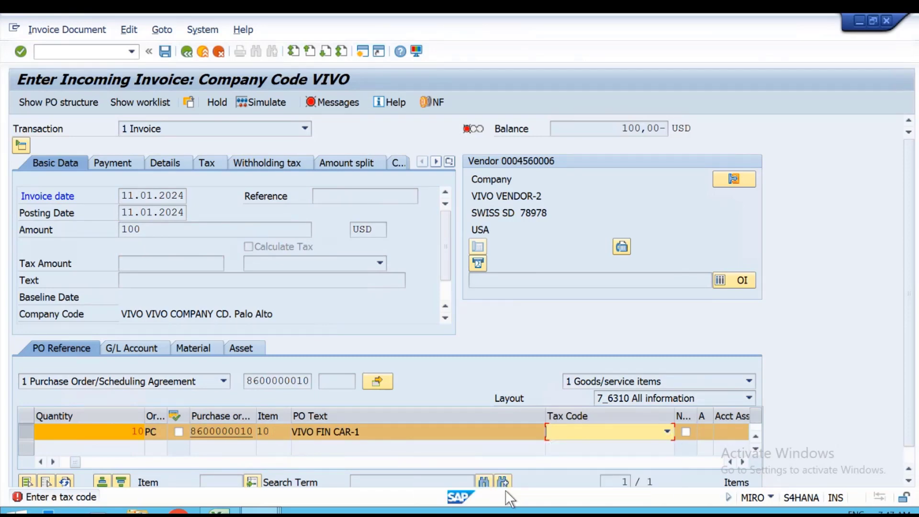
pyautogui.click(637, 431)
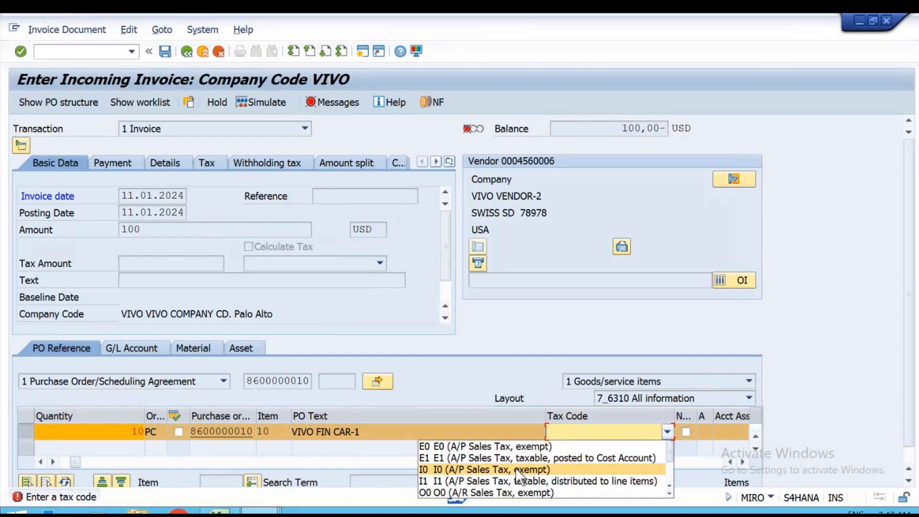
pyautogui.click(516, 469)
pyautogui.press('Return')
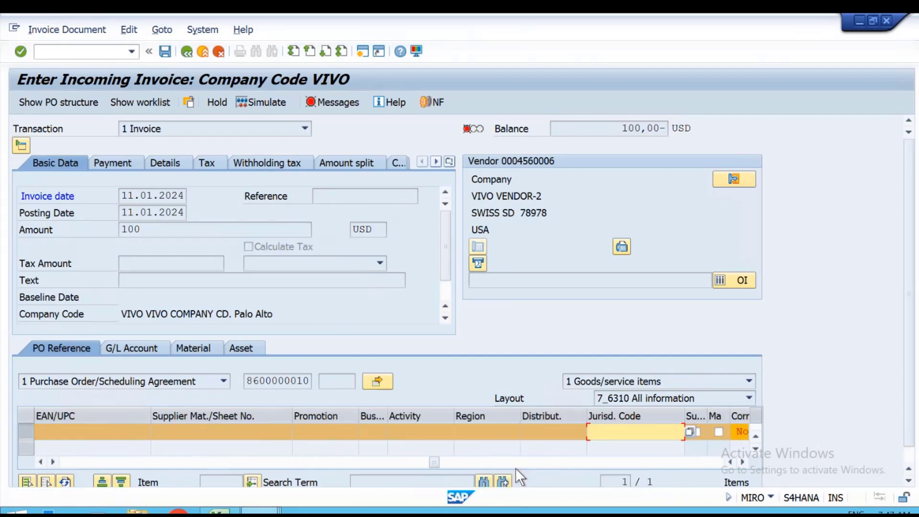
pyautogui.click(657, 431)
pyautogui.click(626, 449)
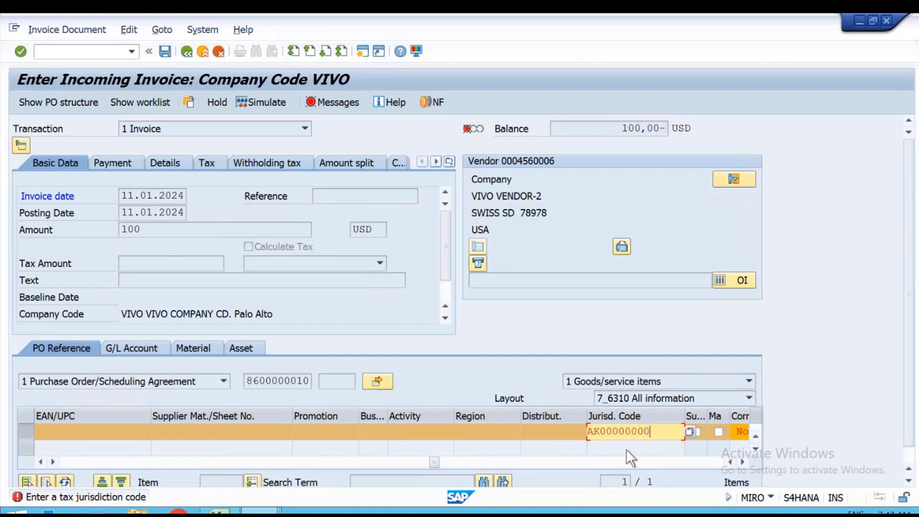
pyautogui.press('Return')
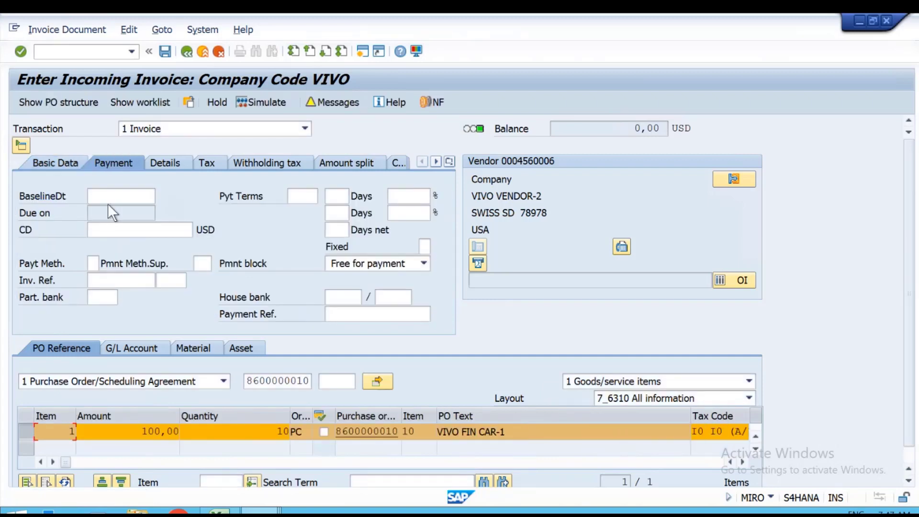
pyautogui.click(112, 196)
pyautogui.write('4560009')
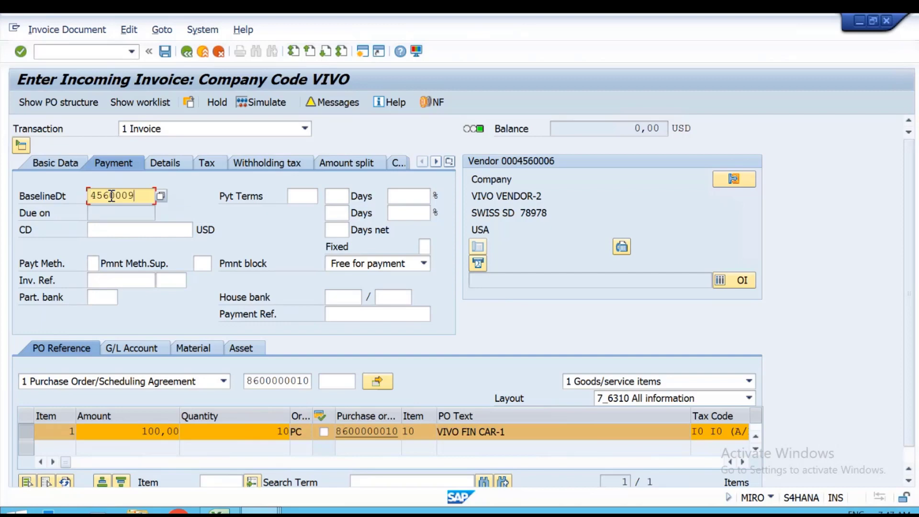
pyautogui.press('BackSpace')
pyautogui.press('BackSpace')
pyautogui.press('BackSpace')
pyautogui.press('BackSpace')
pyautogui.press('BackSpace')
pyautogui.press('BackSpace')
pyautogui.press('BackSpace')
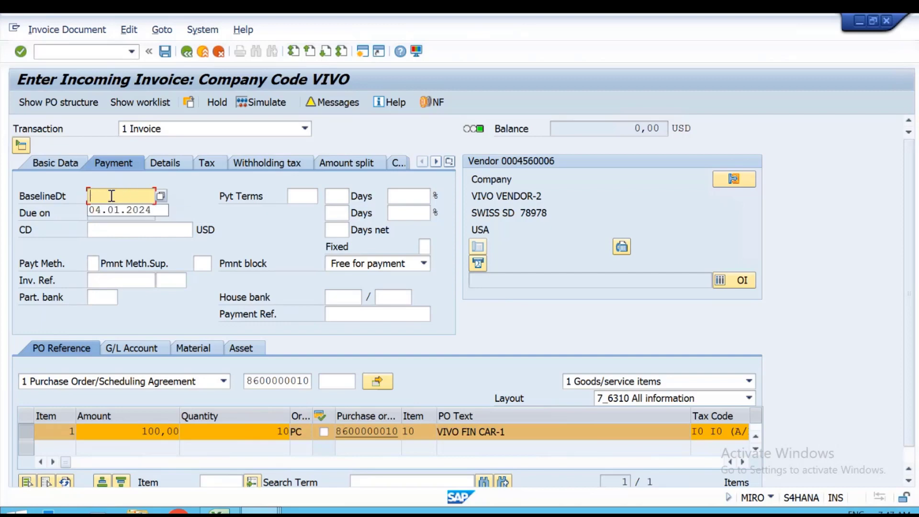
# - Choose a payment baseline date from the calendar, and post the invoice from its simulation
pyautogui.click(161, 196)
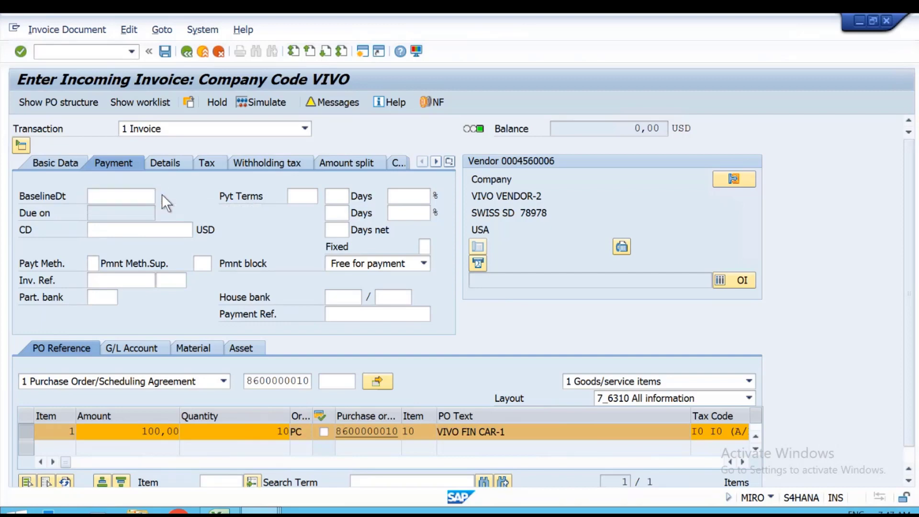
pyautogui.doubleClick(281, 315)
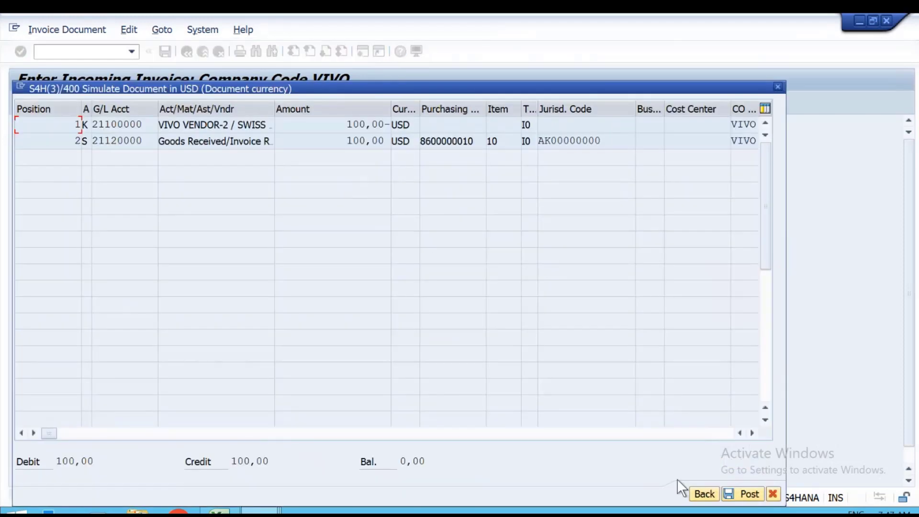
pyautogui.click(733, 493)
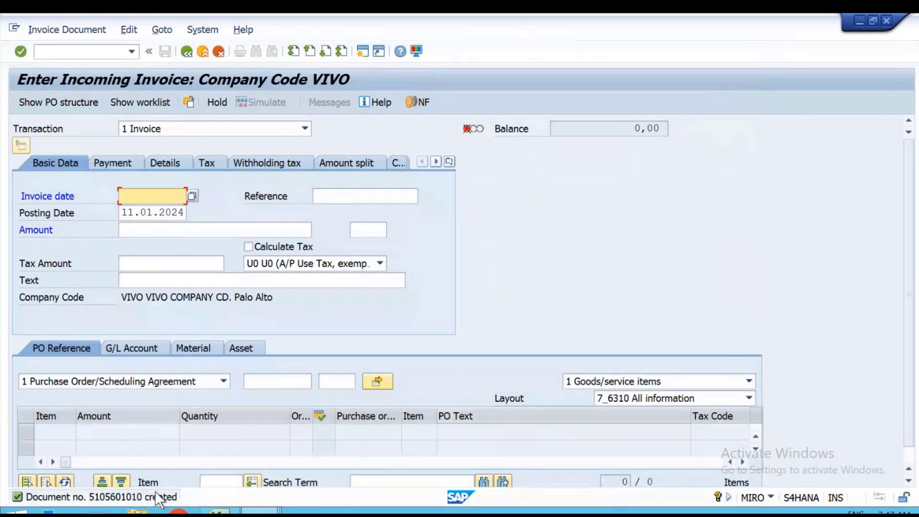
# - Minimize the remote session and reveal the accounting entries on the Sub-Contracting Process slide in PowerPoint
pyautogui.moveTo(536, 22)
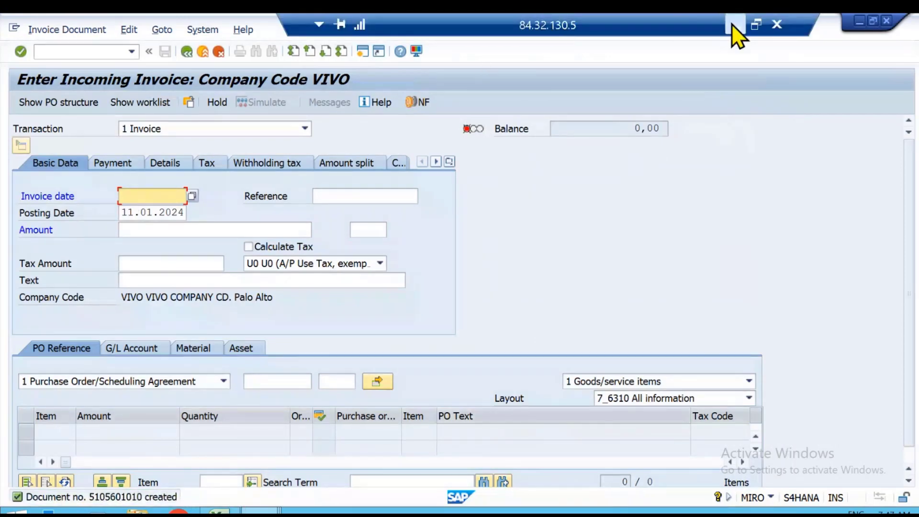
pyautogui.click(733, 25)
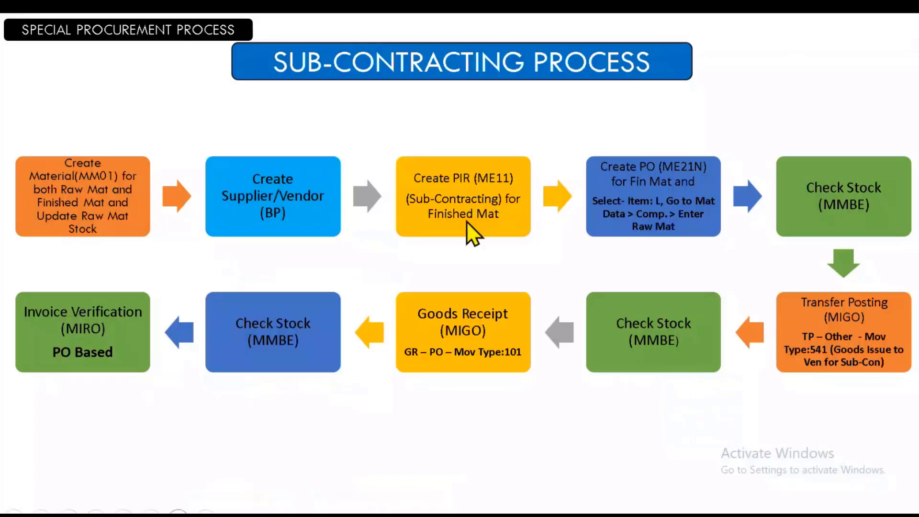
pyautogui.click(441, 283)
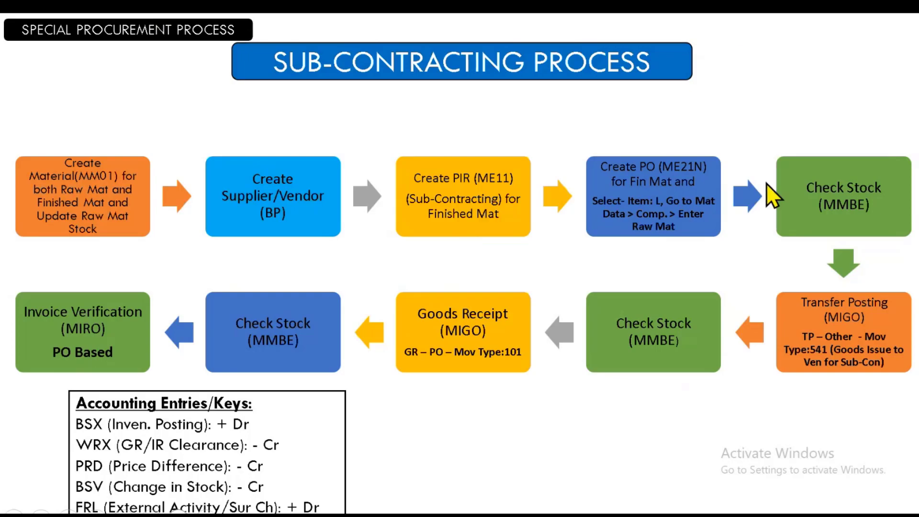
# - Look at the IM_SESSION workbook in the remote session, return to the PowerPoint slide and end the slide show
pyautogui.hotkey('alt', 'Tab')
pyautogui.hotkey('alt', 'Tab')
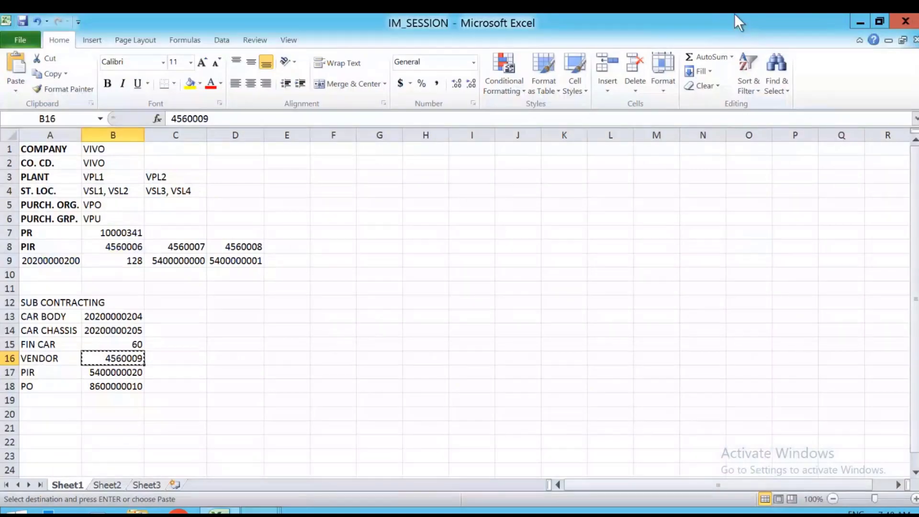
pyautogui.click(735, 20)
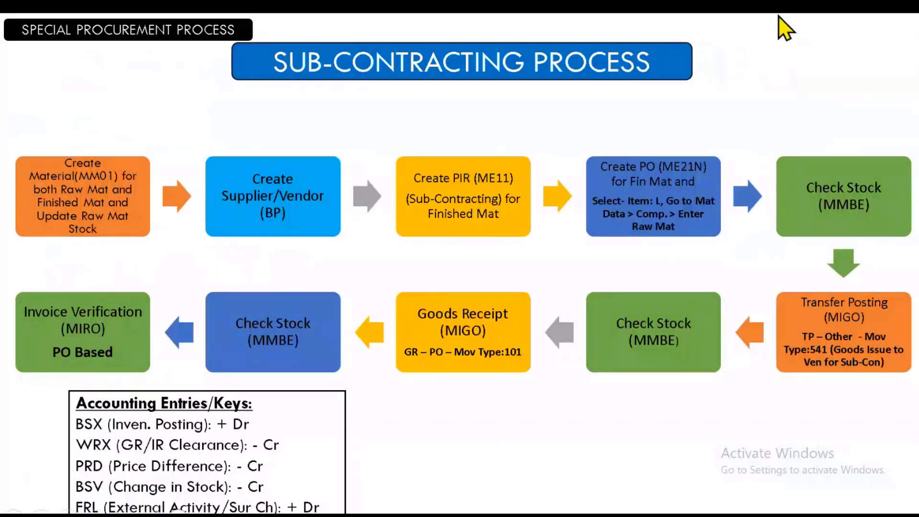
pyautogui.press('Escape')
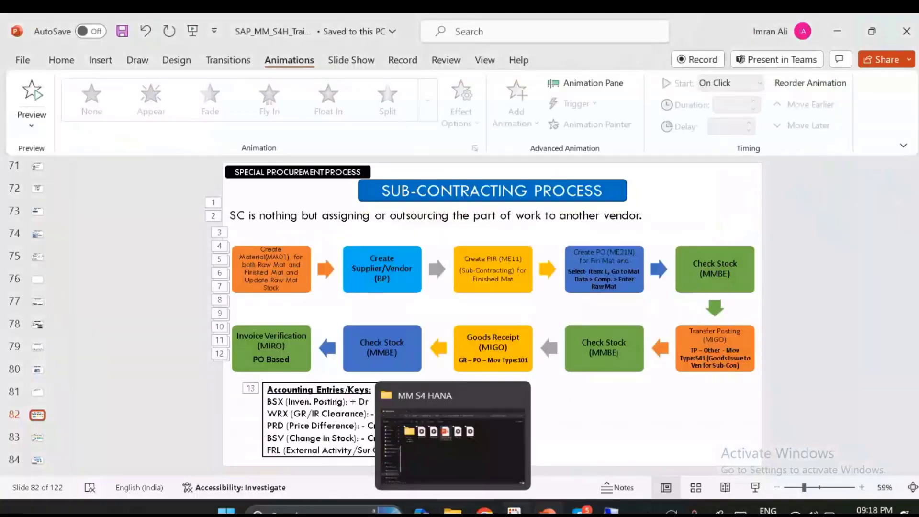
pyautogui.click(580, 440)
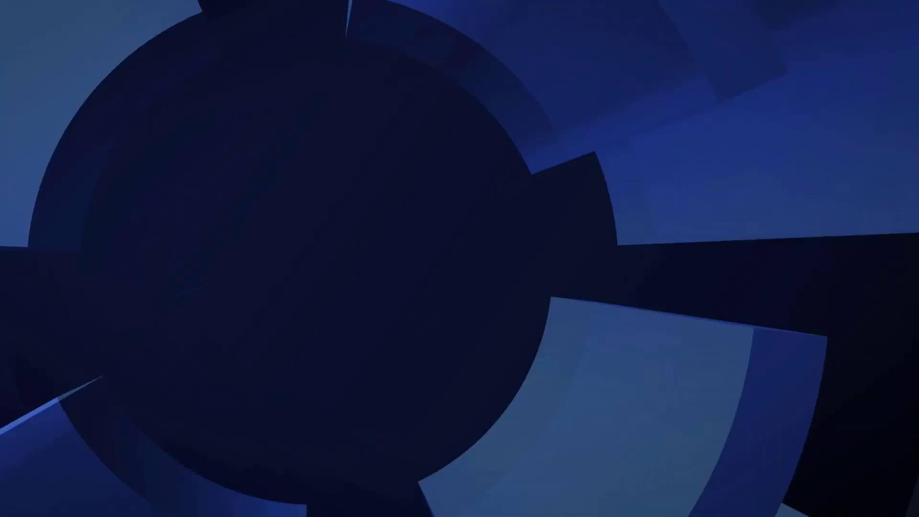